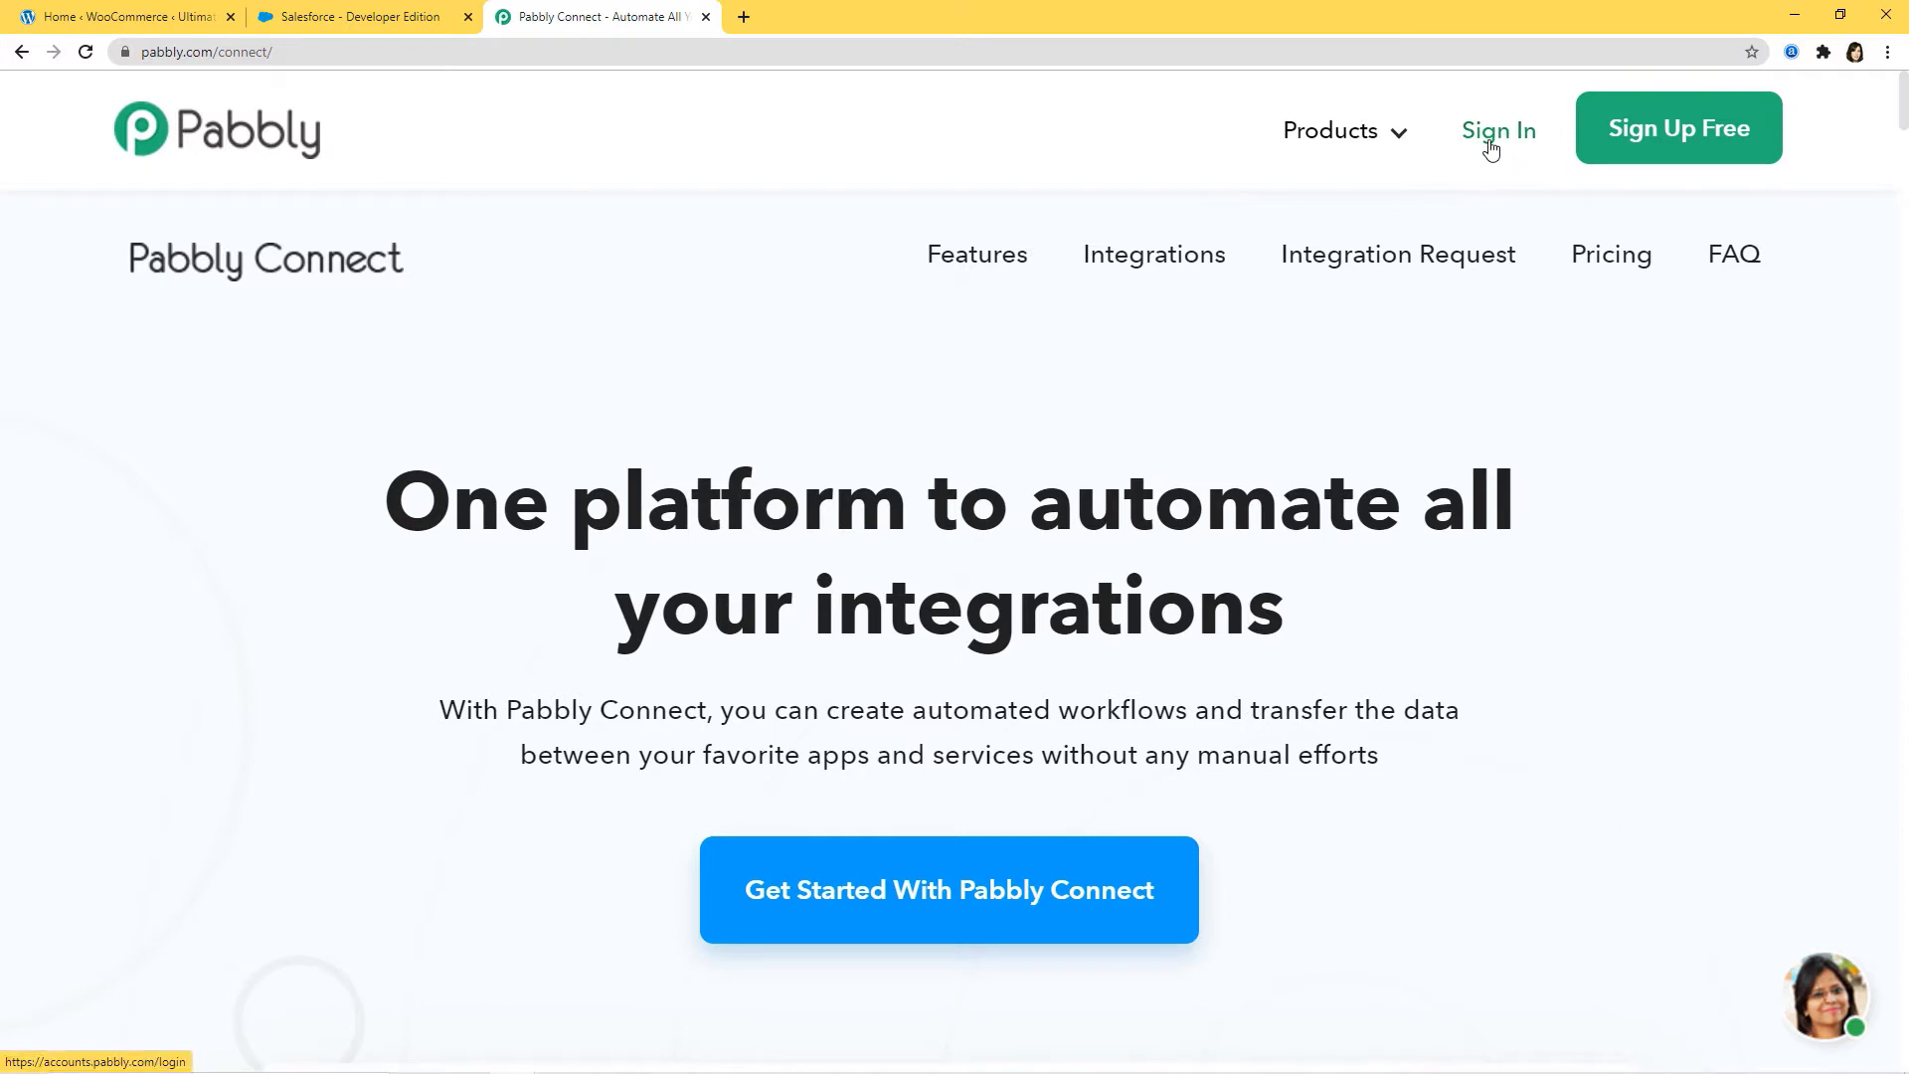
# Sign in to Pabbly and open the Connect app from the All Apps page
pyautogui.click(1507, 139)
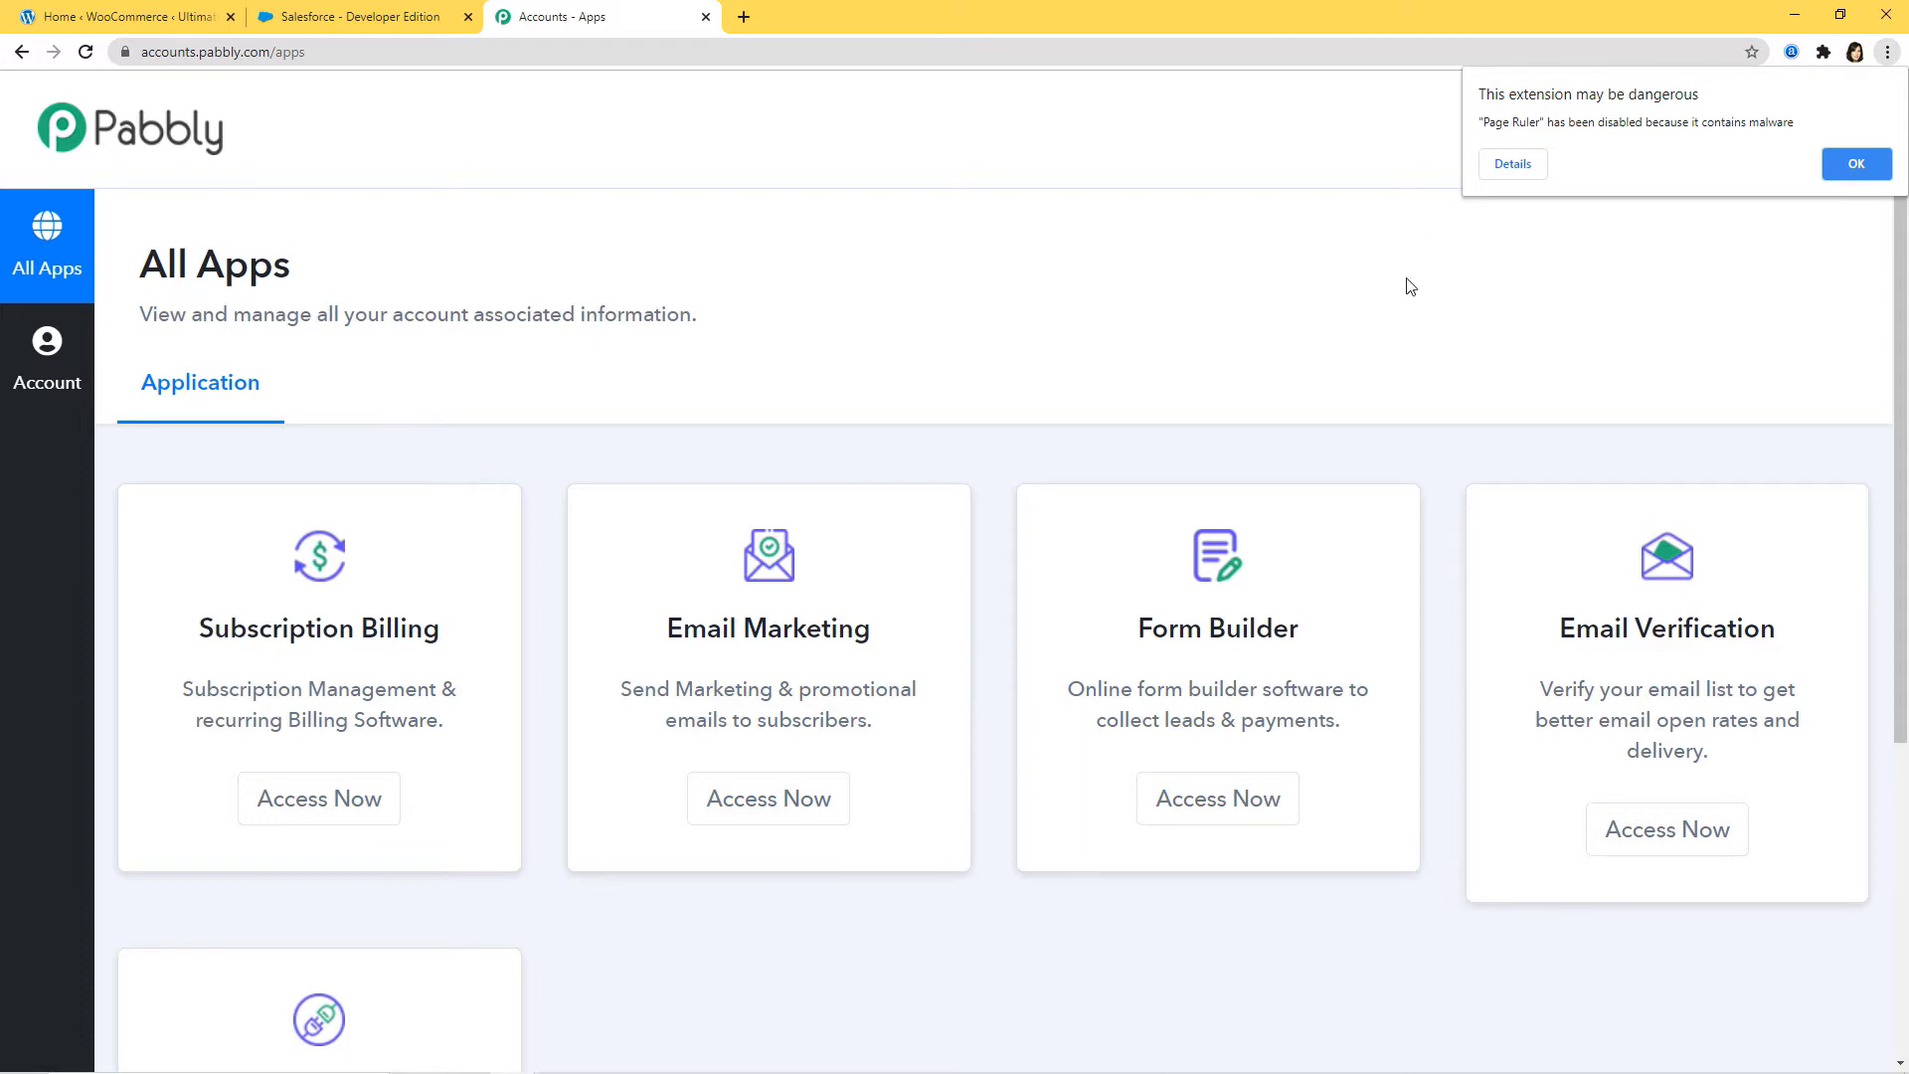
pyautogui.scroll(-4, 1409, 282)
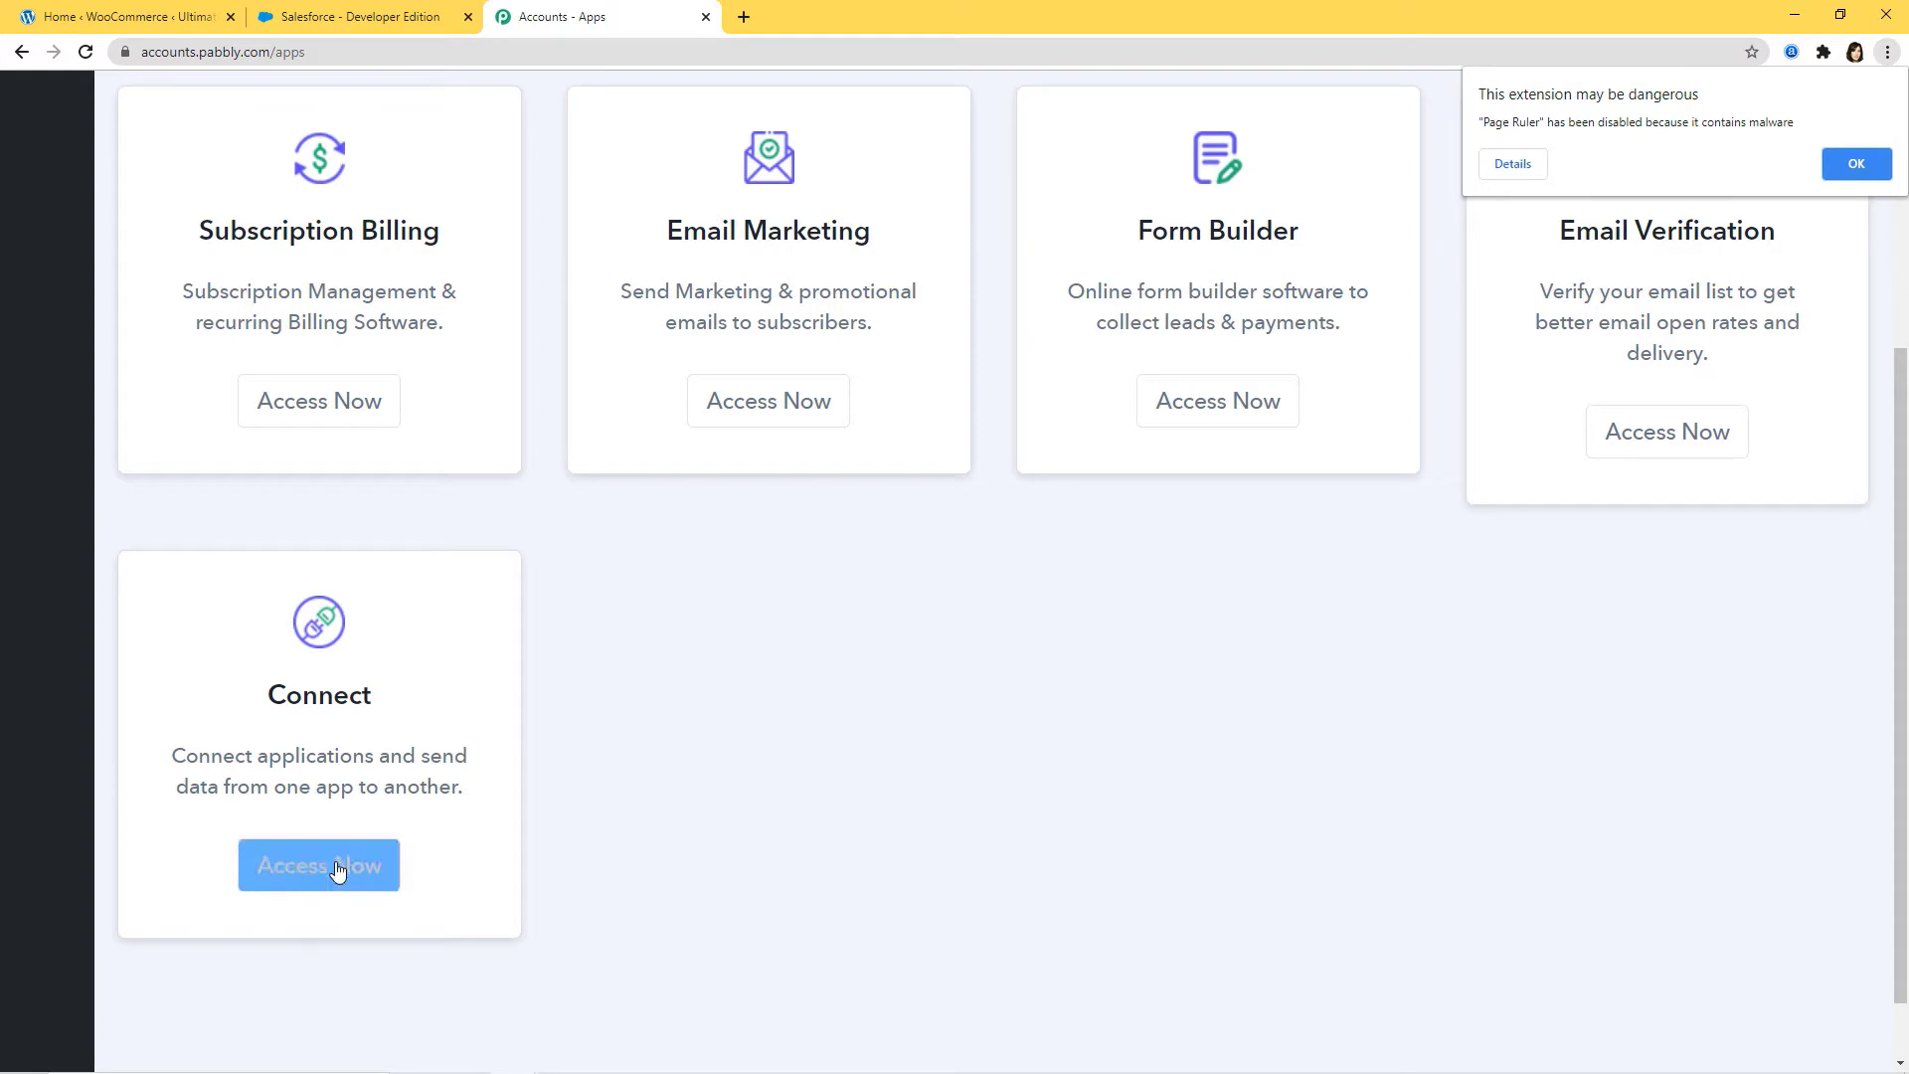
pyautogui.click(305, 871)
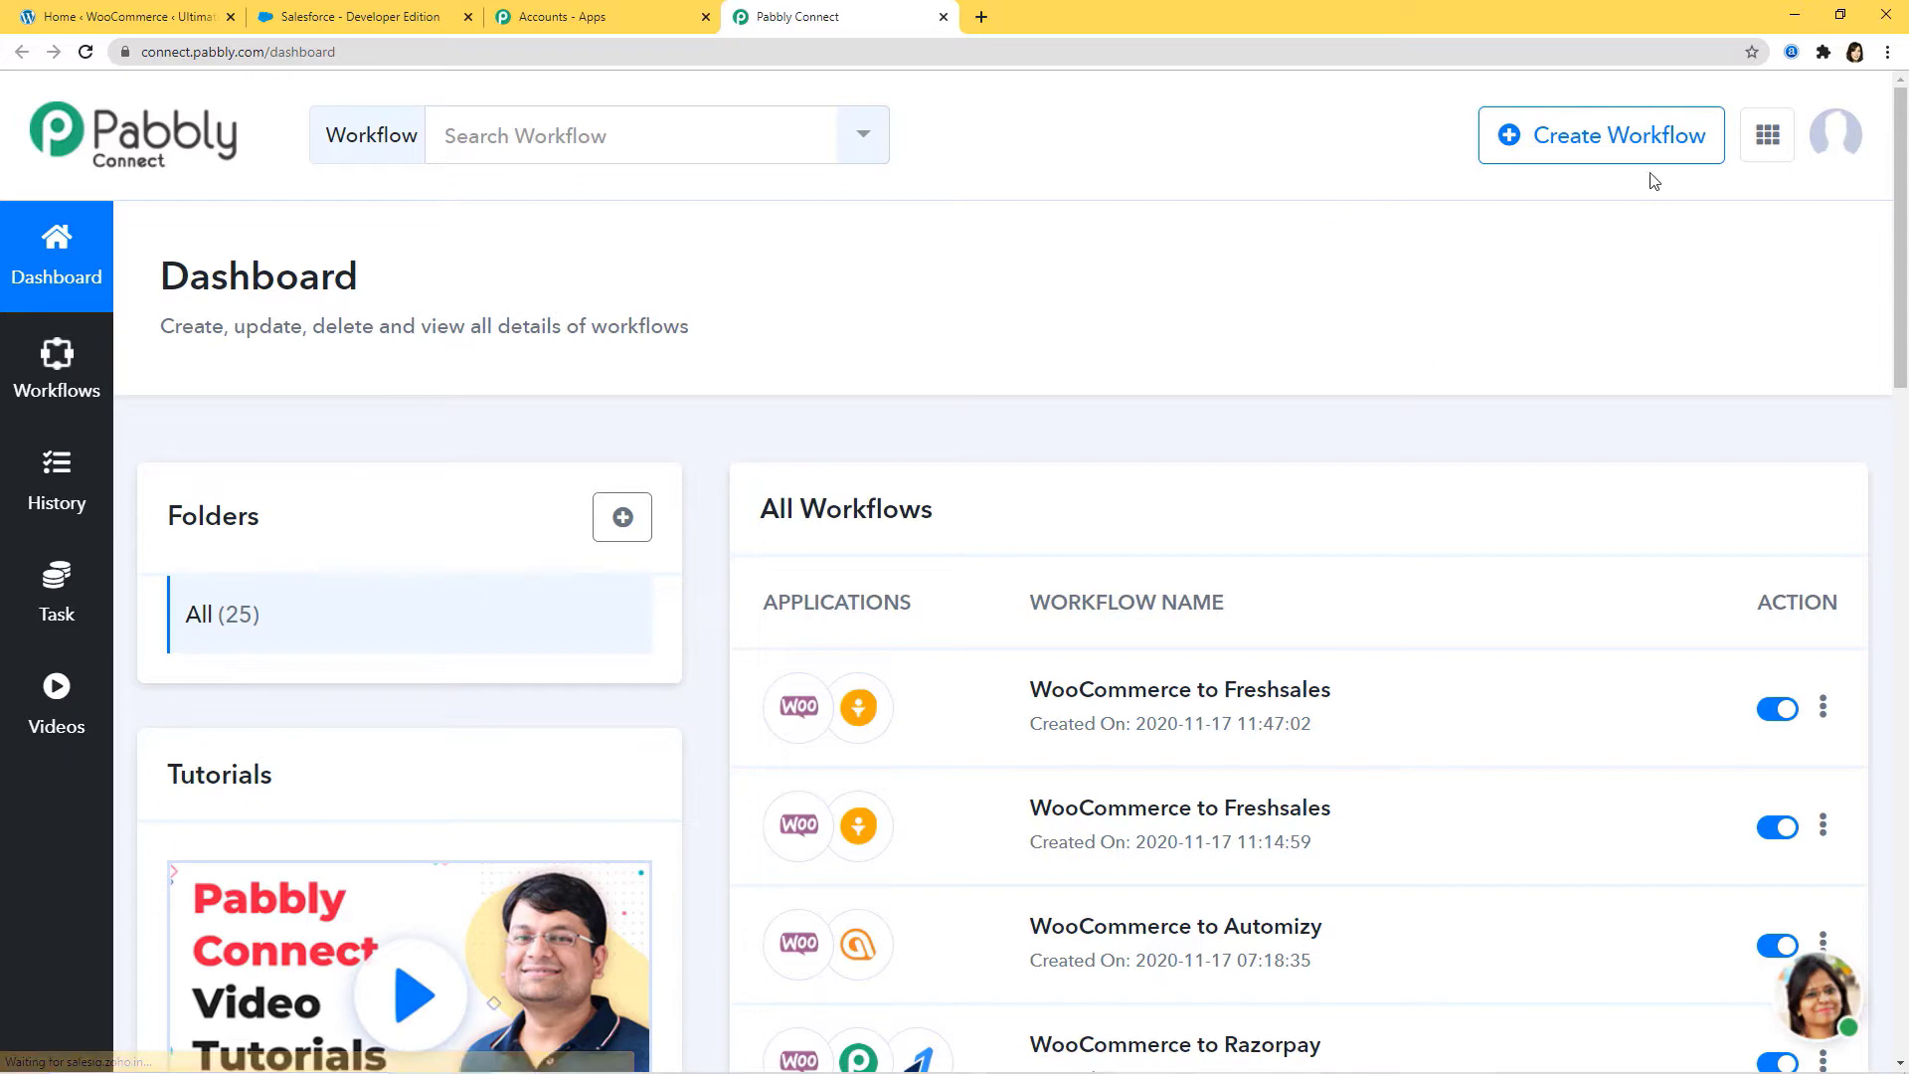
# Create a new workflow and name it 'QuestionScout to Automizy'
pyautogui.click(1601, 157)
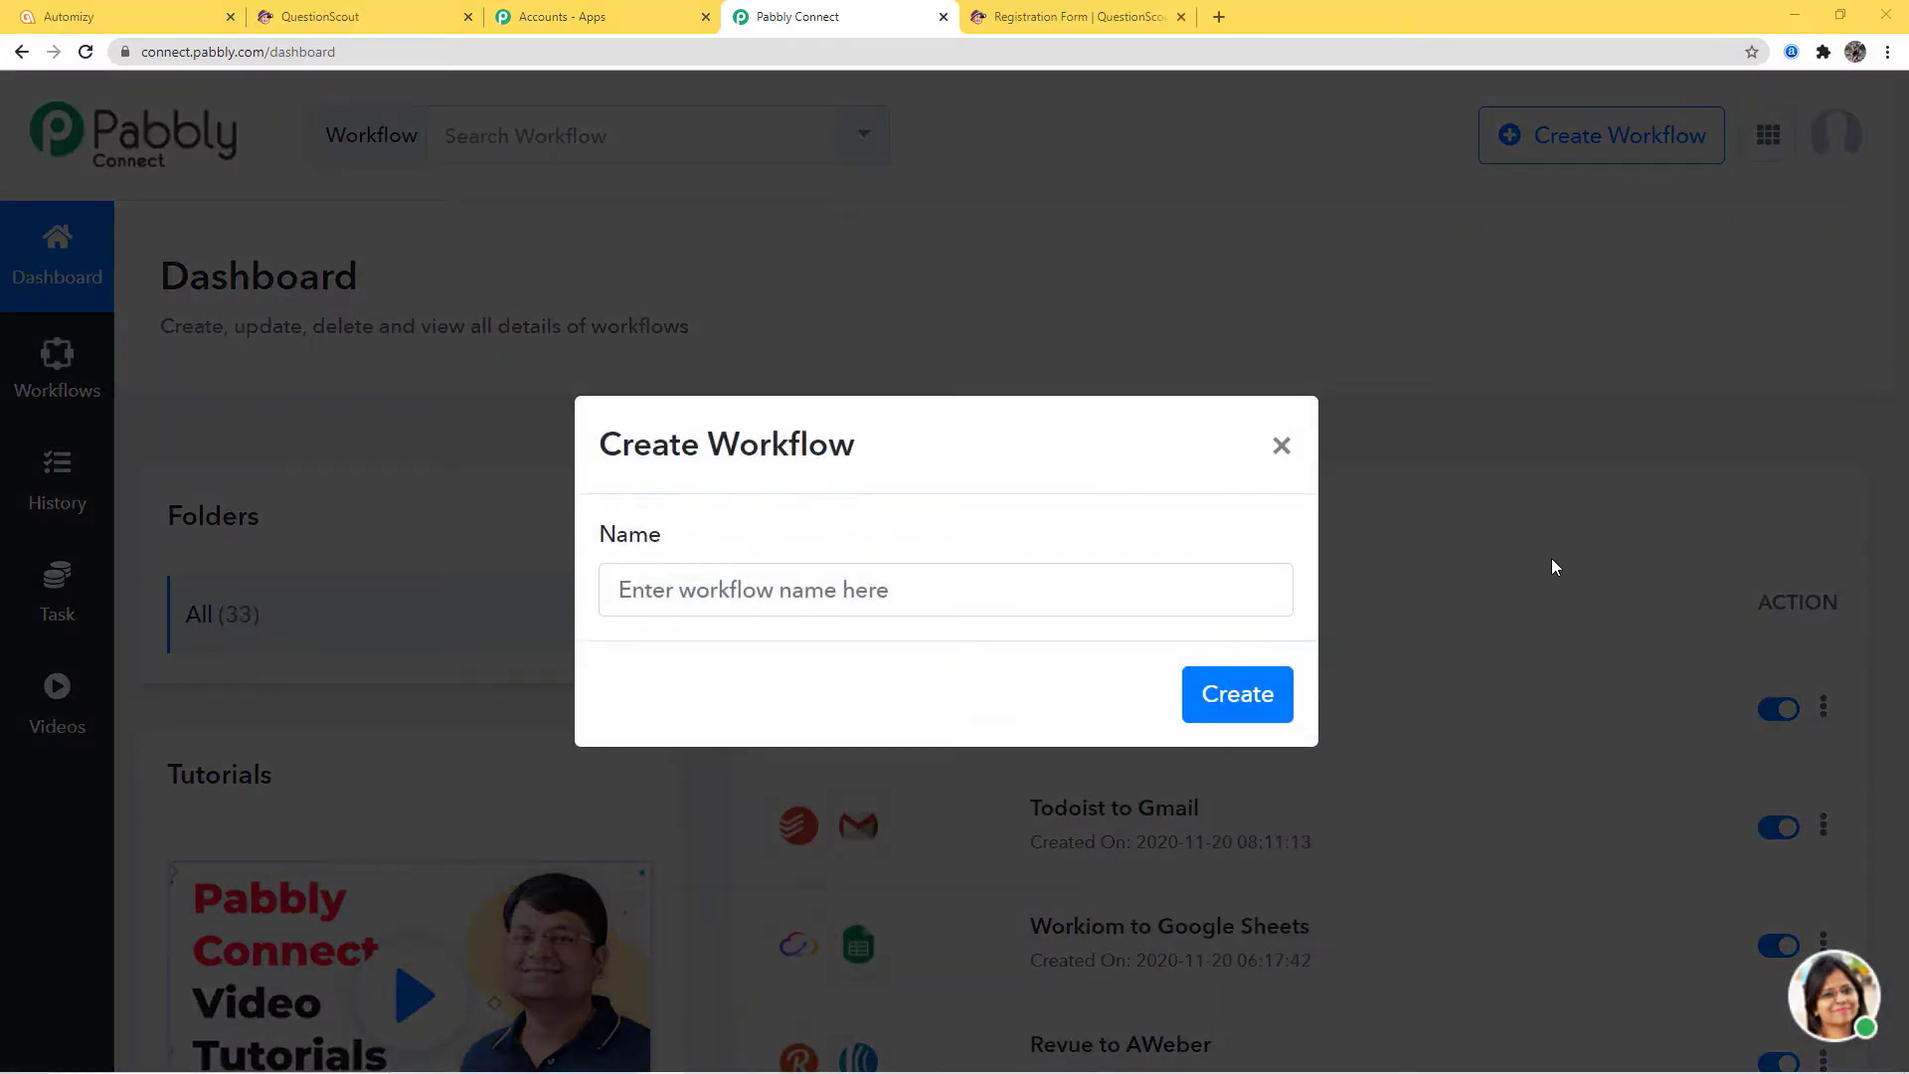
pyautogui.click(688, 595)
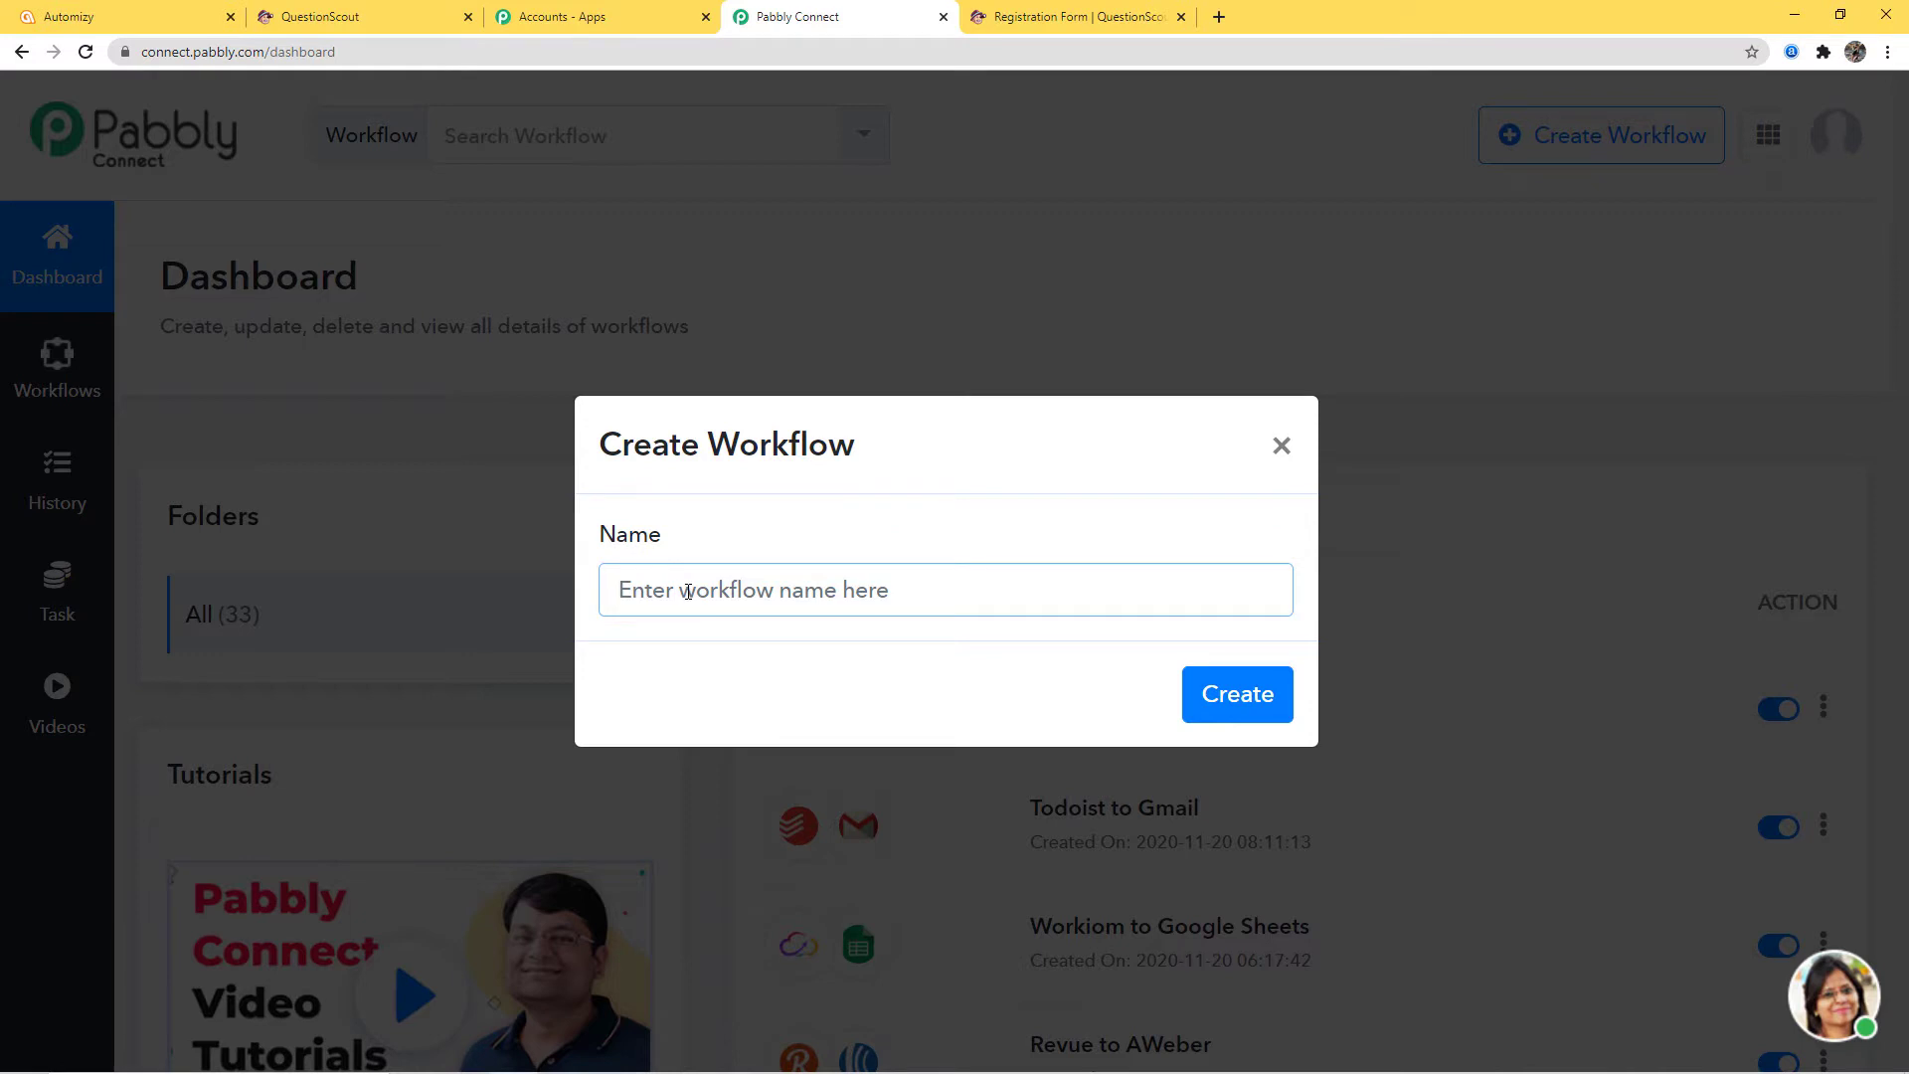
pyautogui.write('Question')
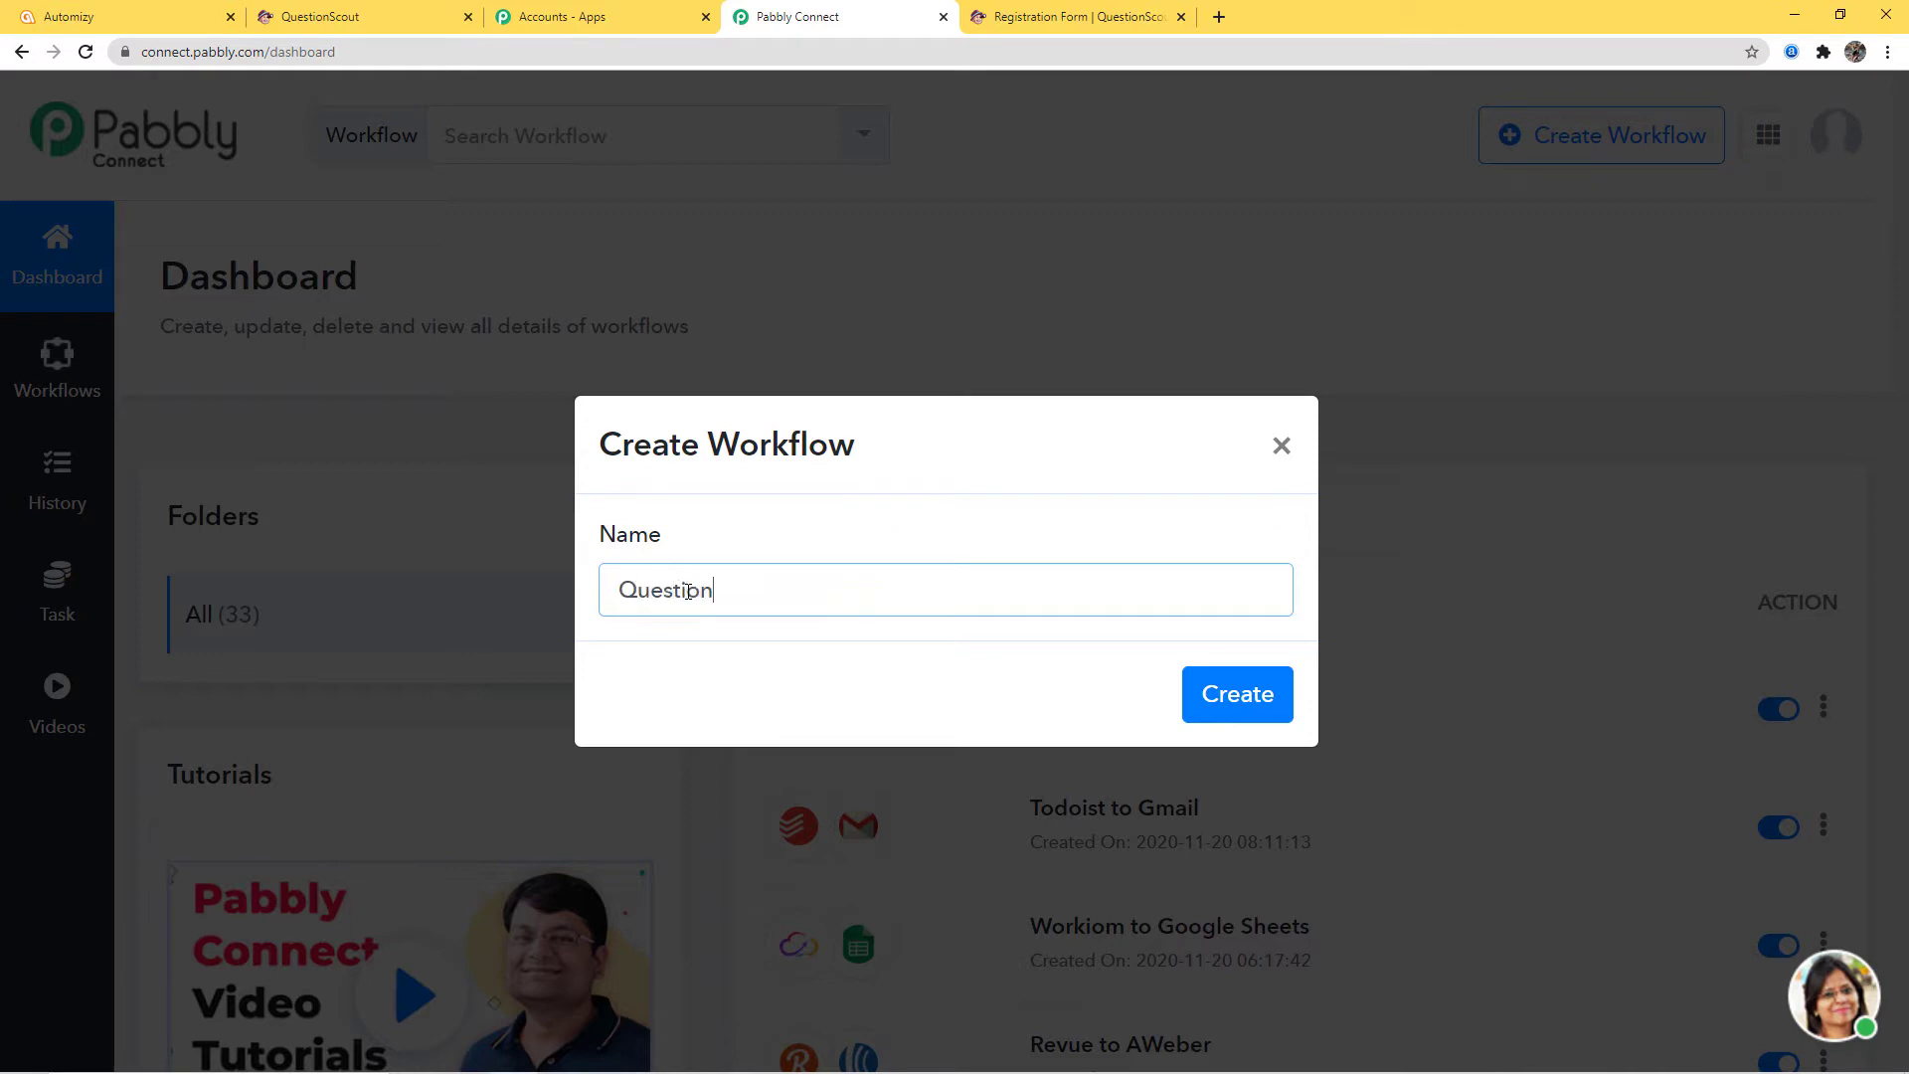
pyautogui.write('Scout to Automizy')
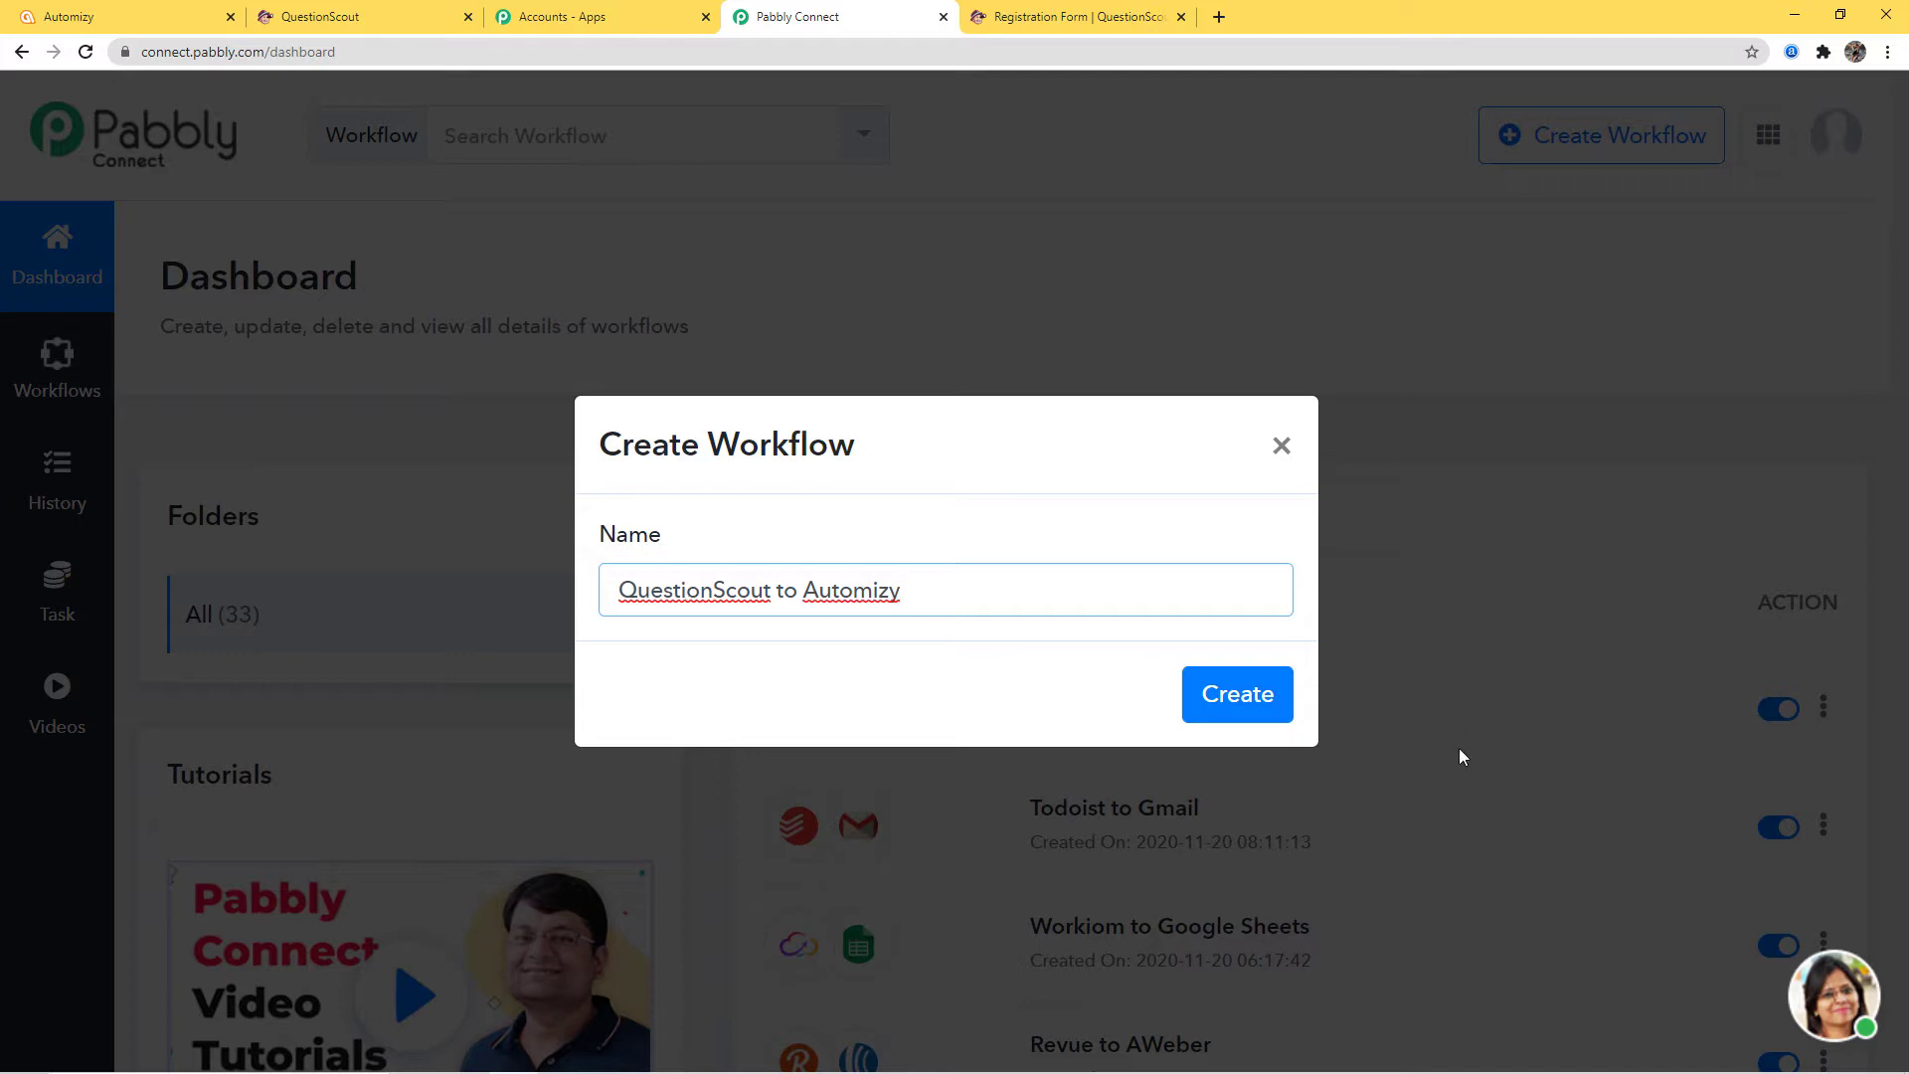
pyautogui.click(1231, 694)
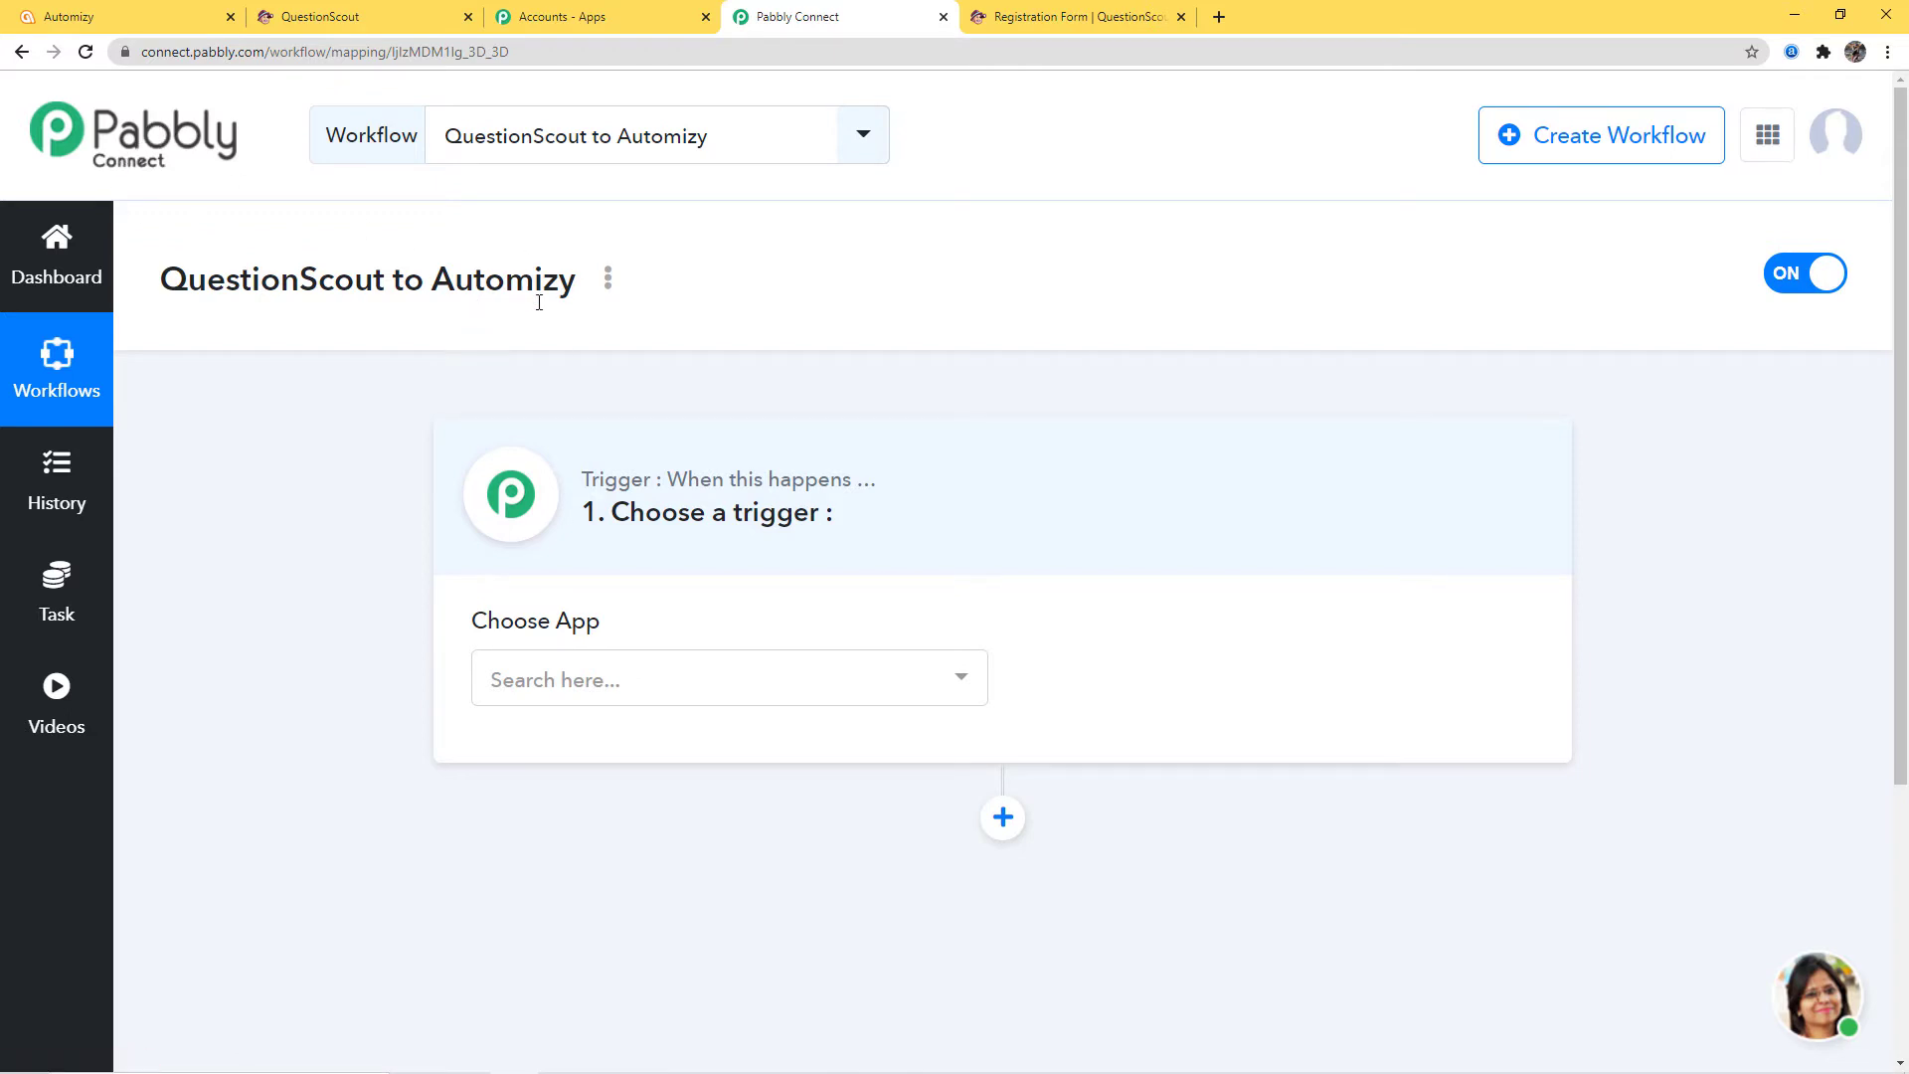
# Set the trigger to QuestionScout's New Submission event and scroll to the generated webhook URL
pyautogui.click(645, 684)
pyautogui.write('quest')
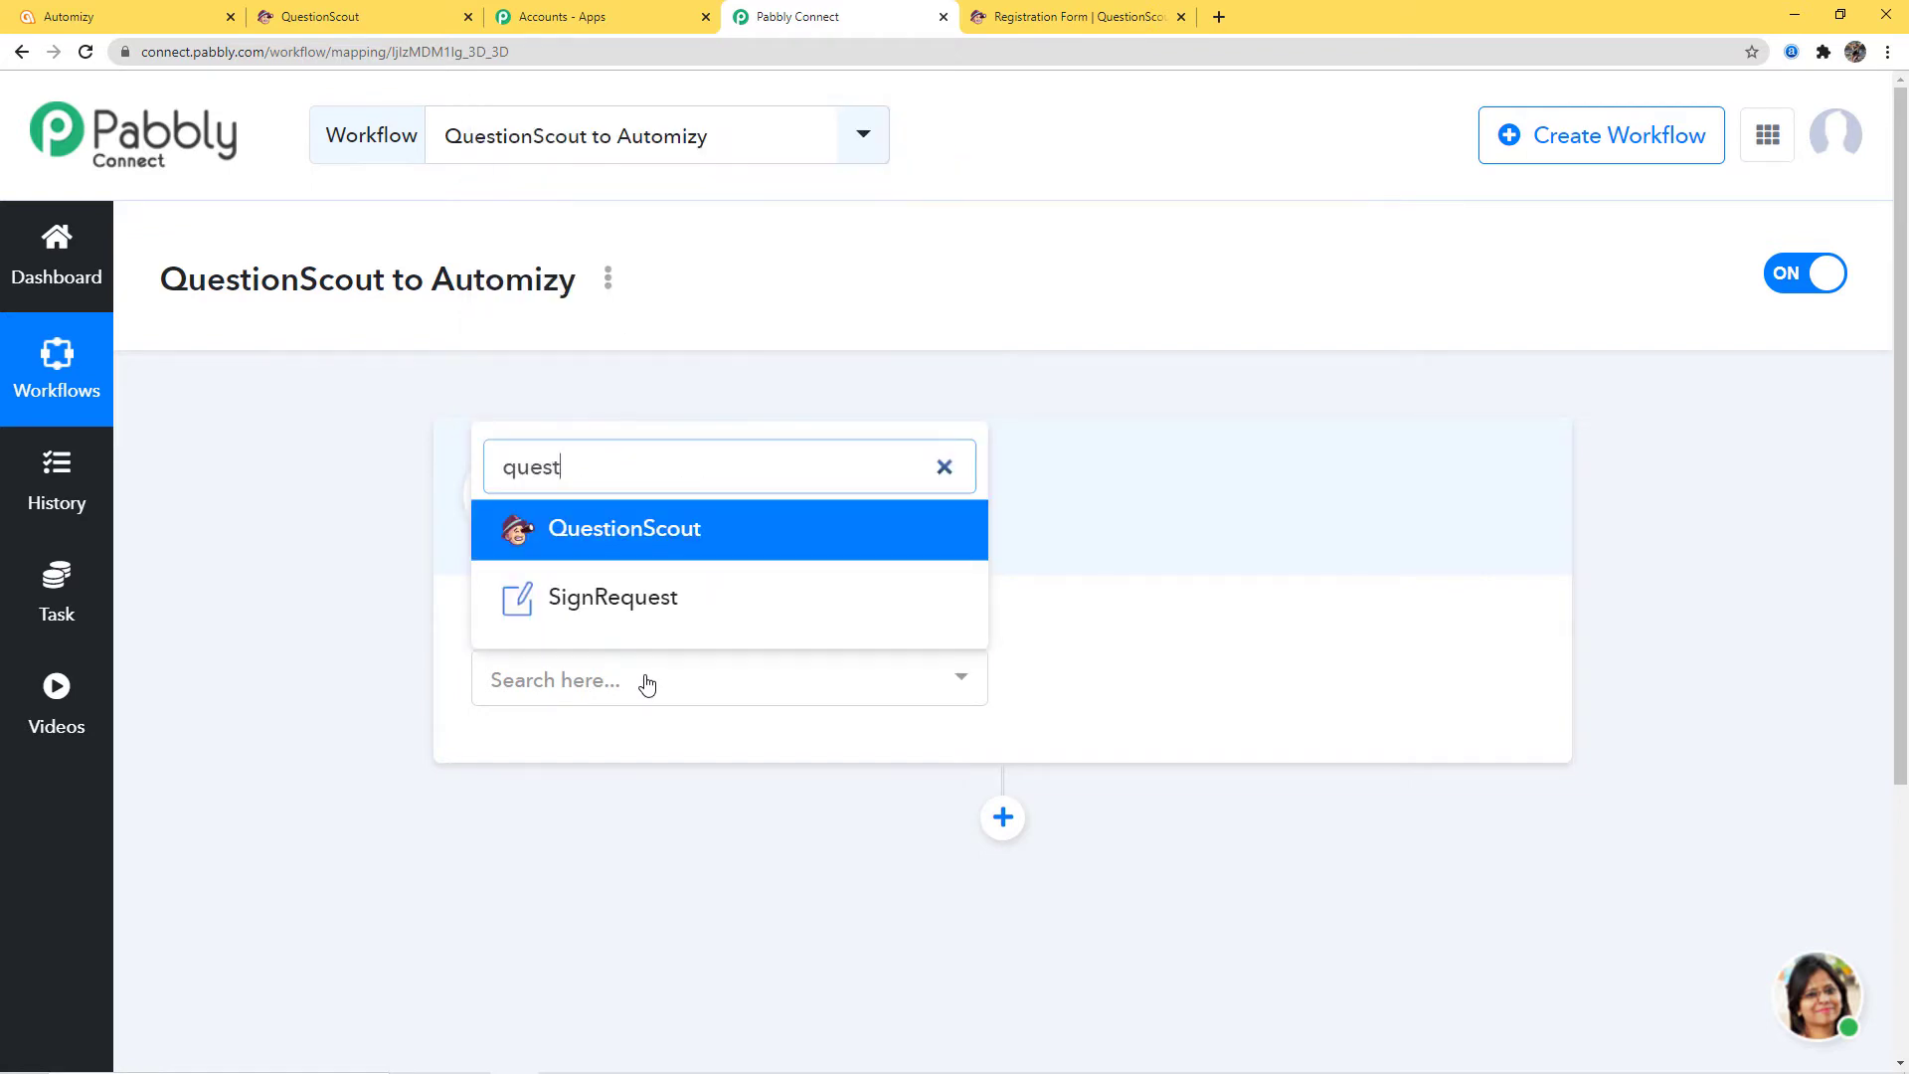
pyautogui.click(641, 535)
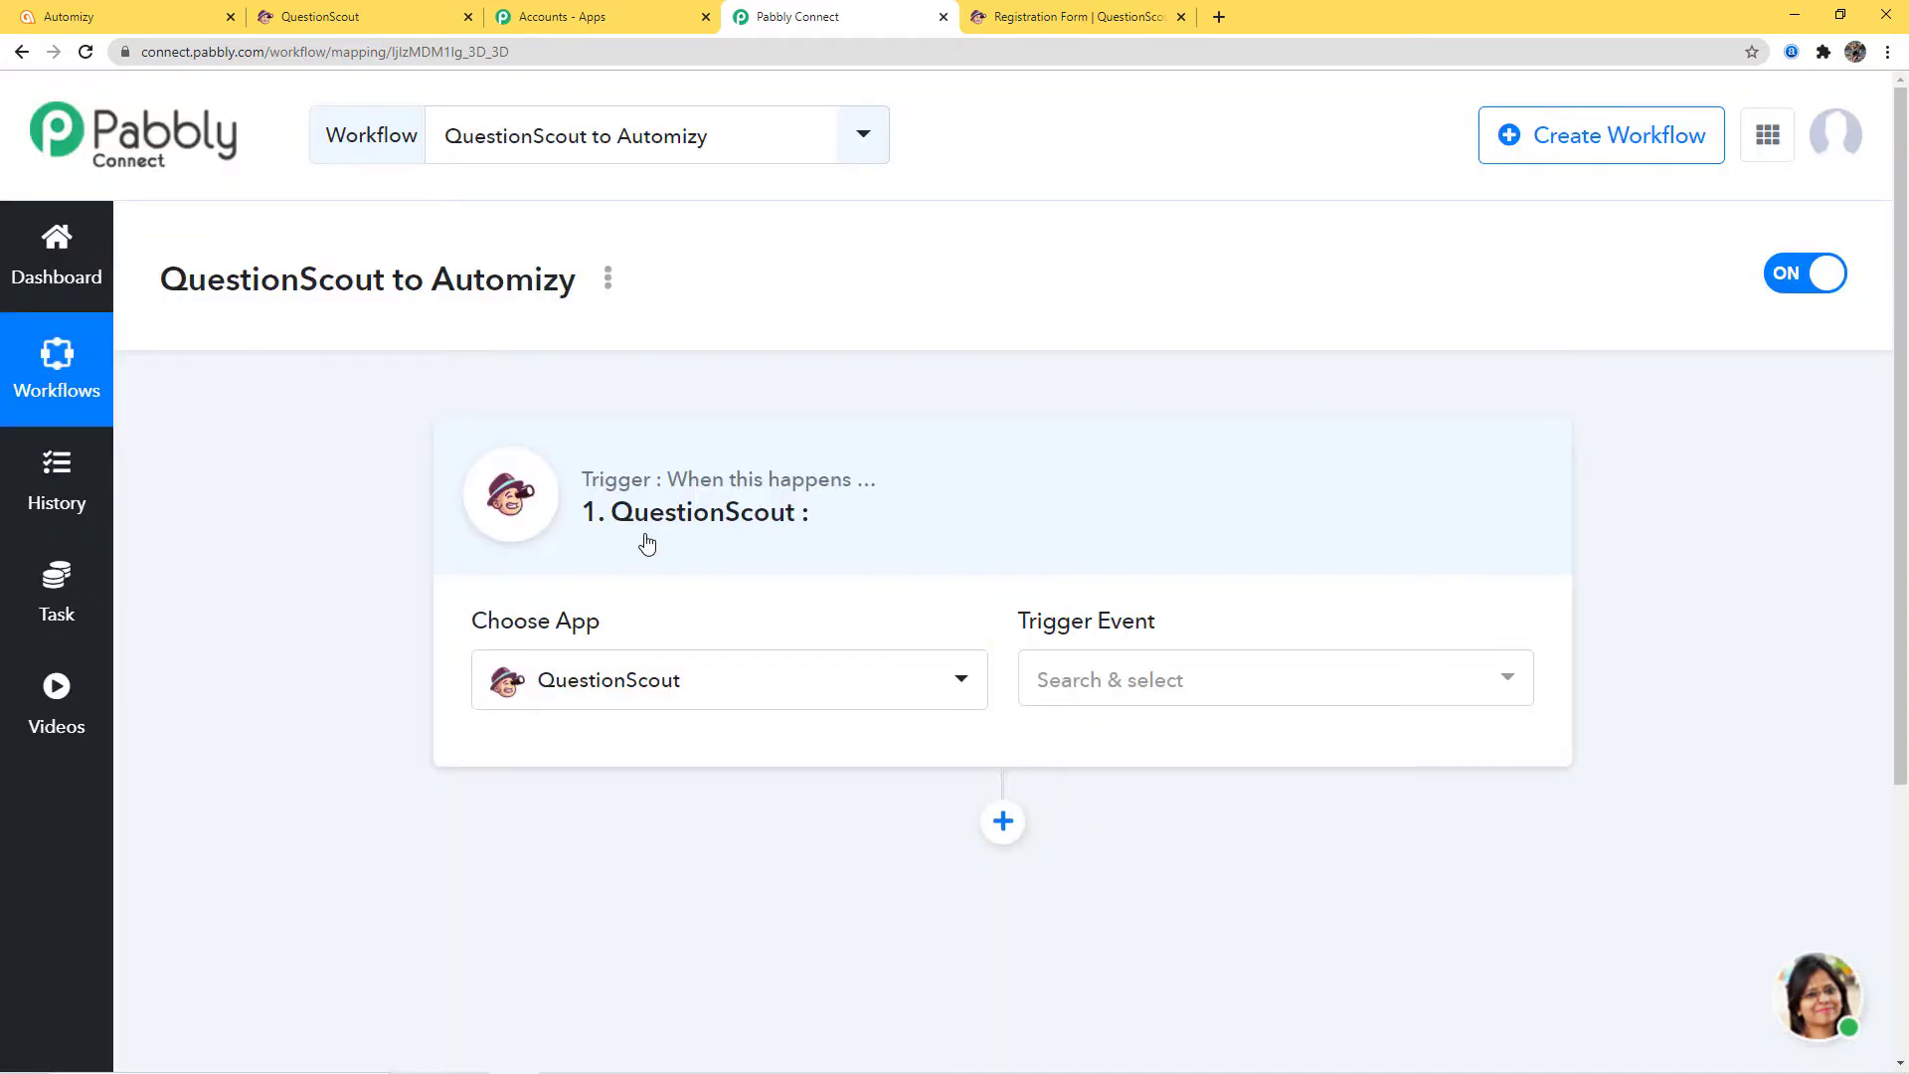
pyautogui.click(1164, 682)
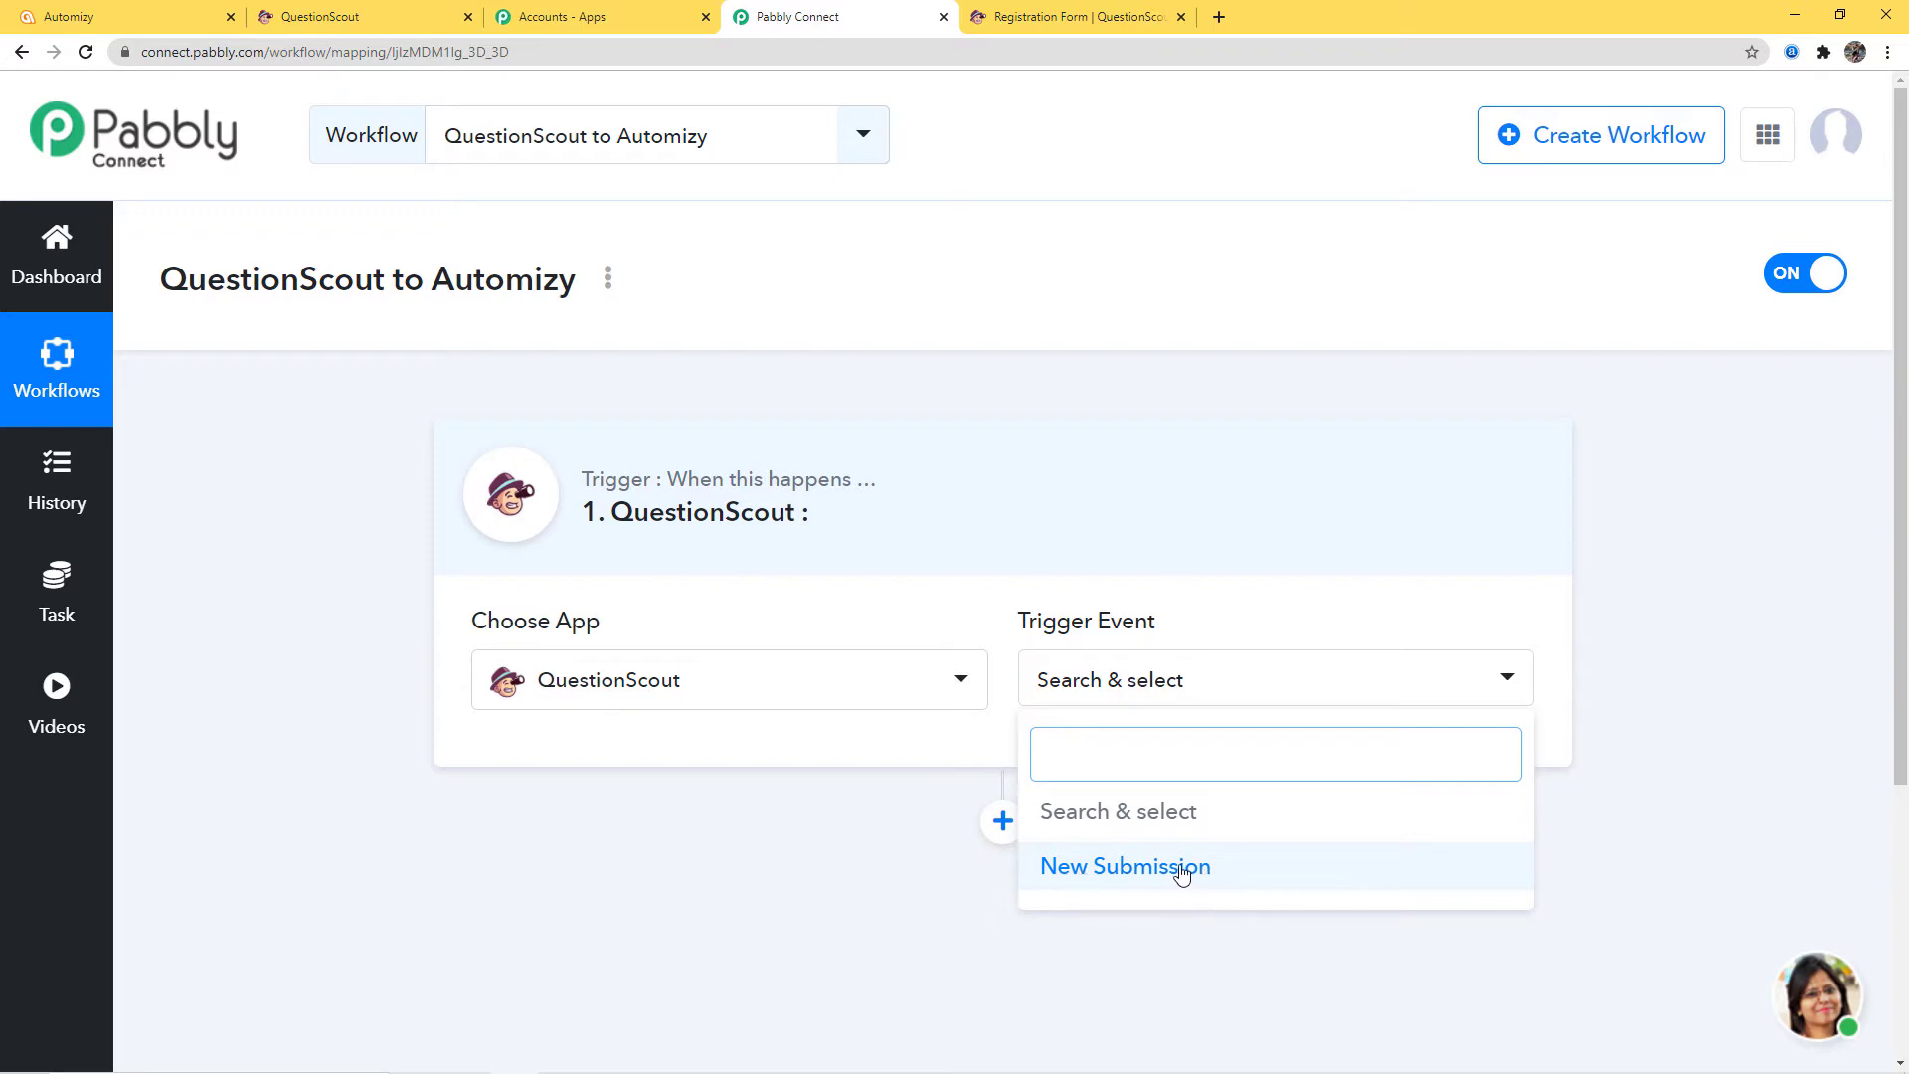
pyautogui.click(1119, 869)
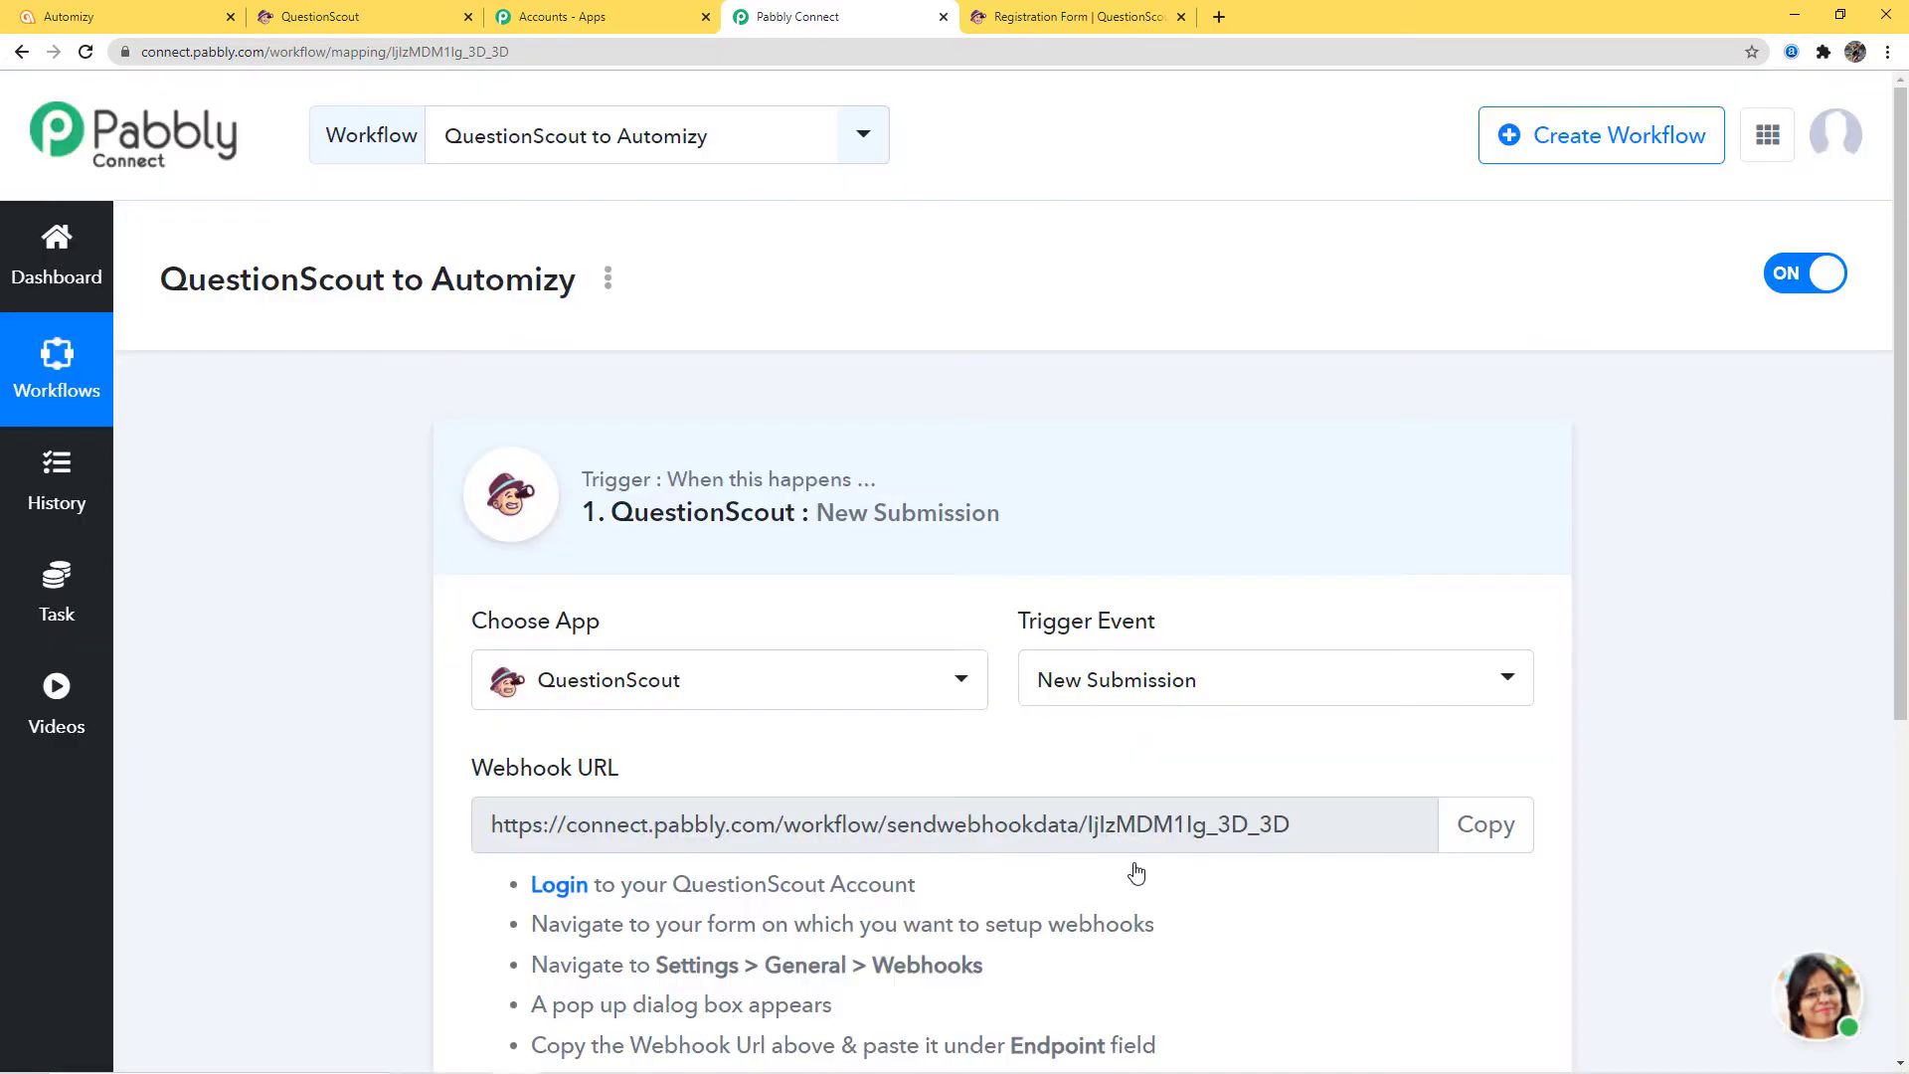
pyautogui.scroll(-2, 1137, 872)
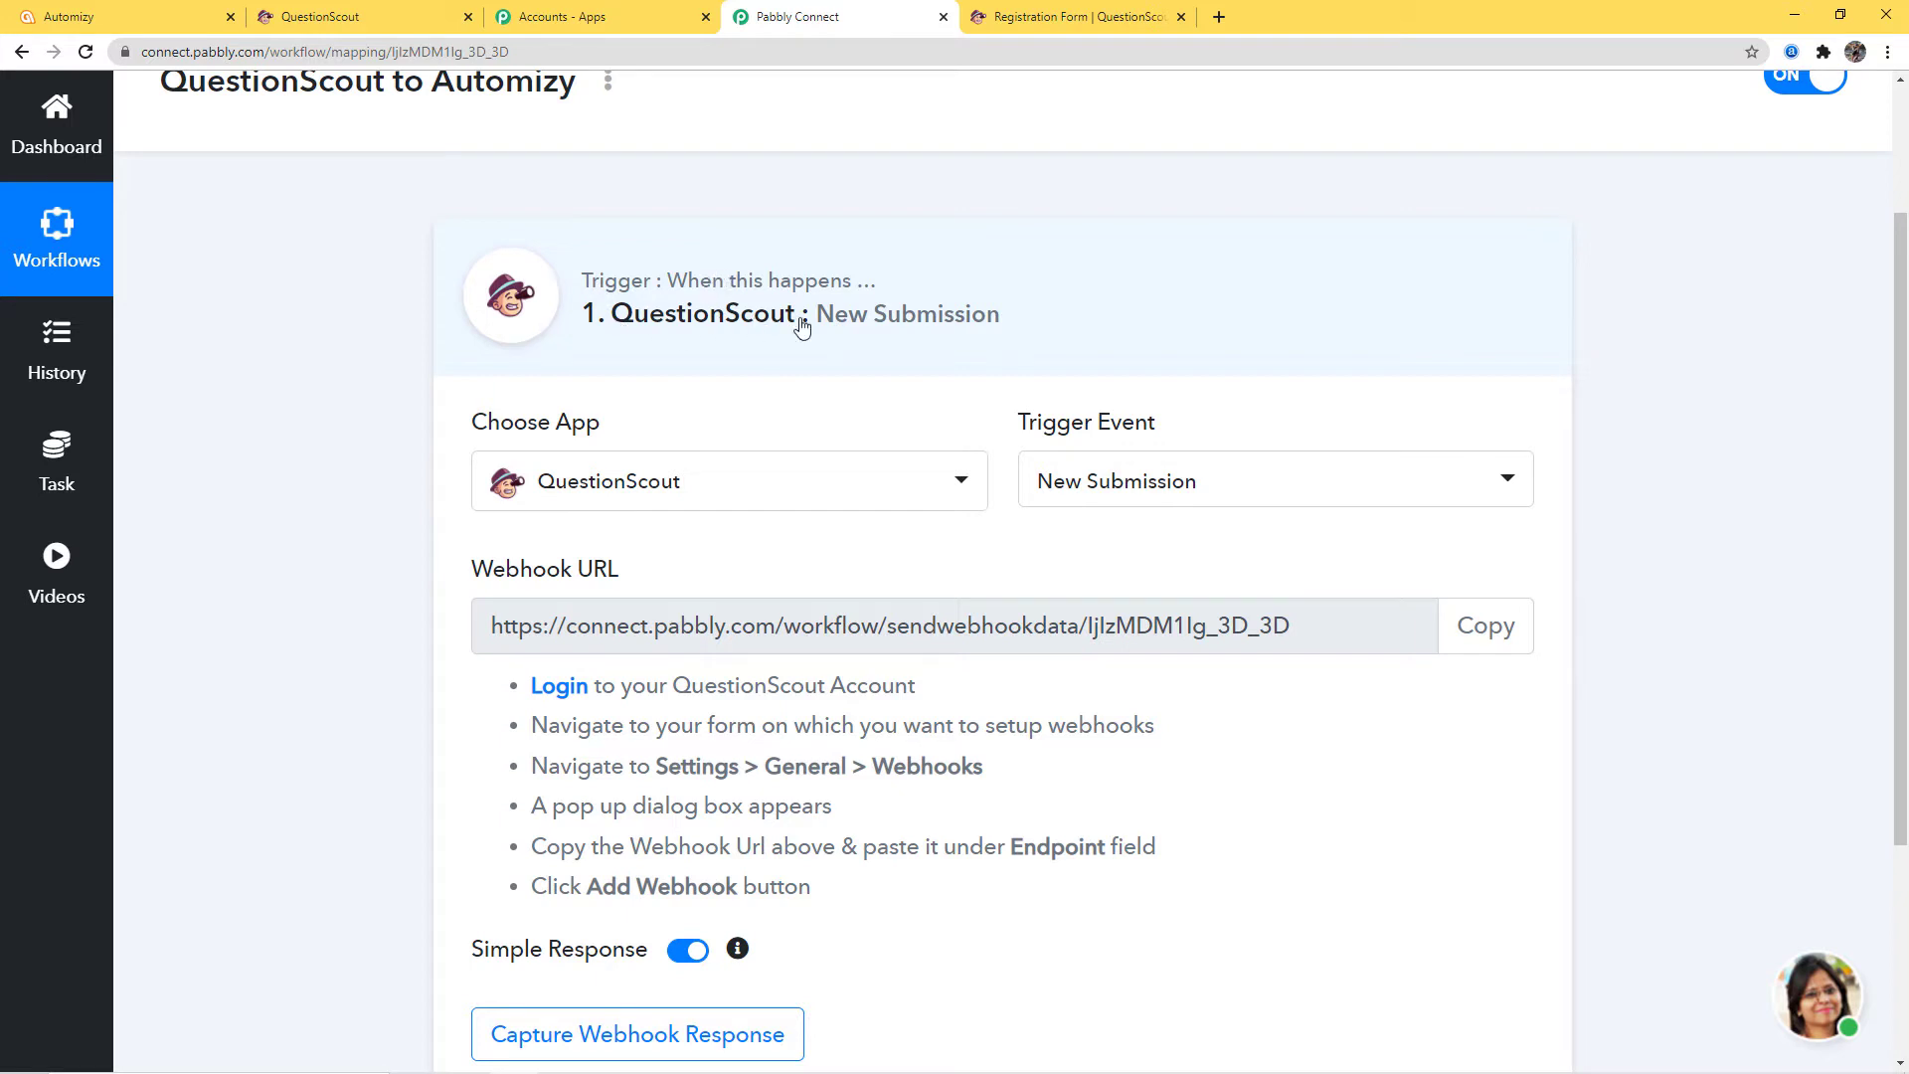
pyautogui.scroll(-1, 1248, 800)
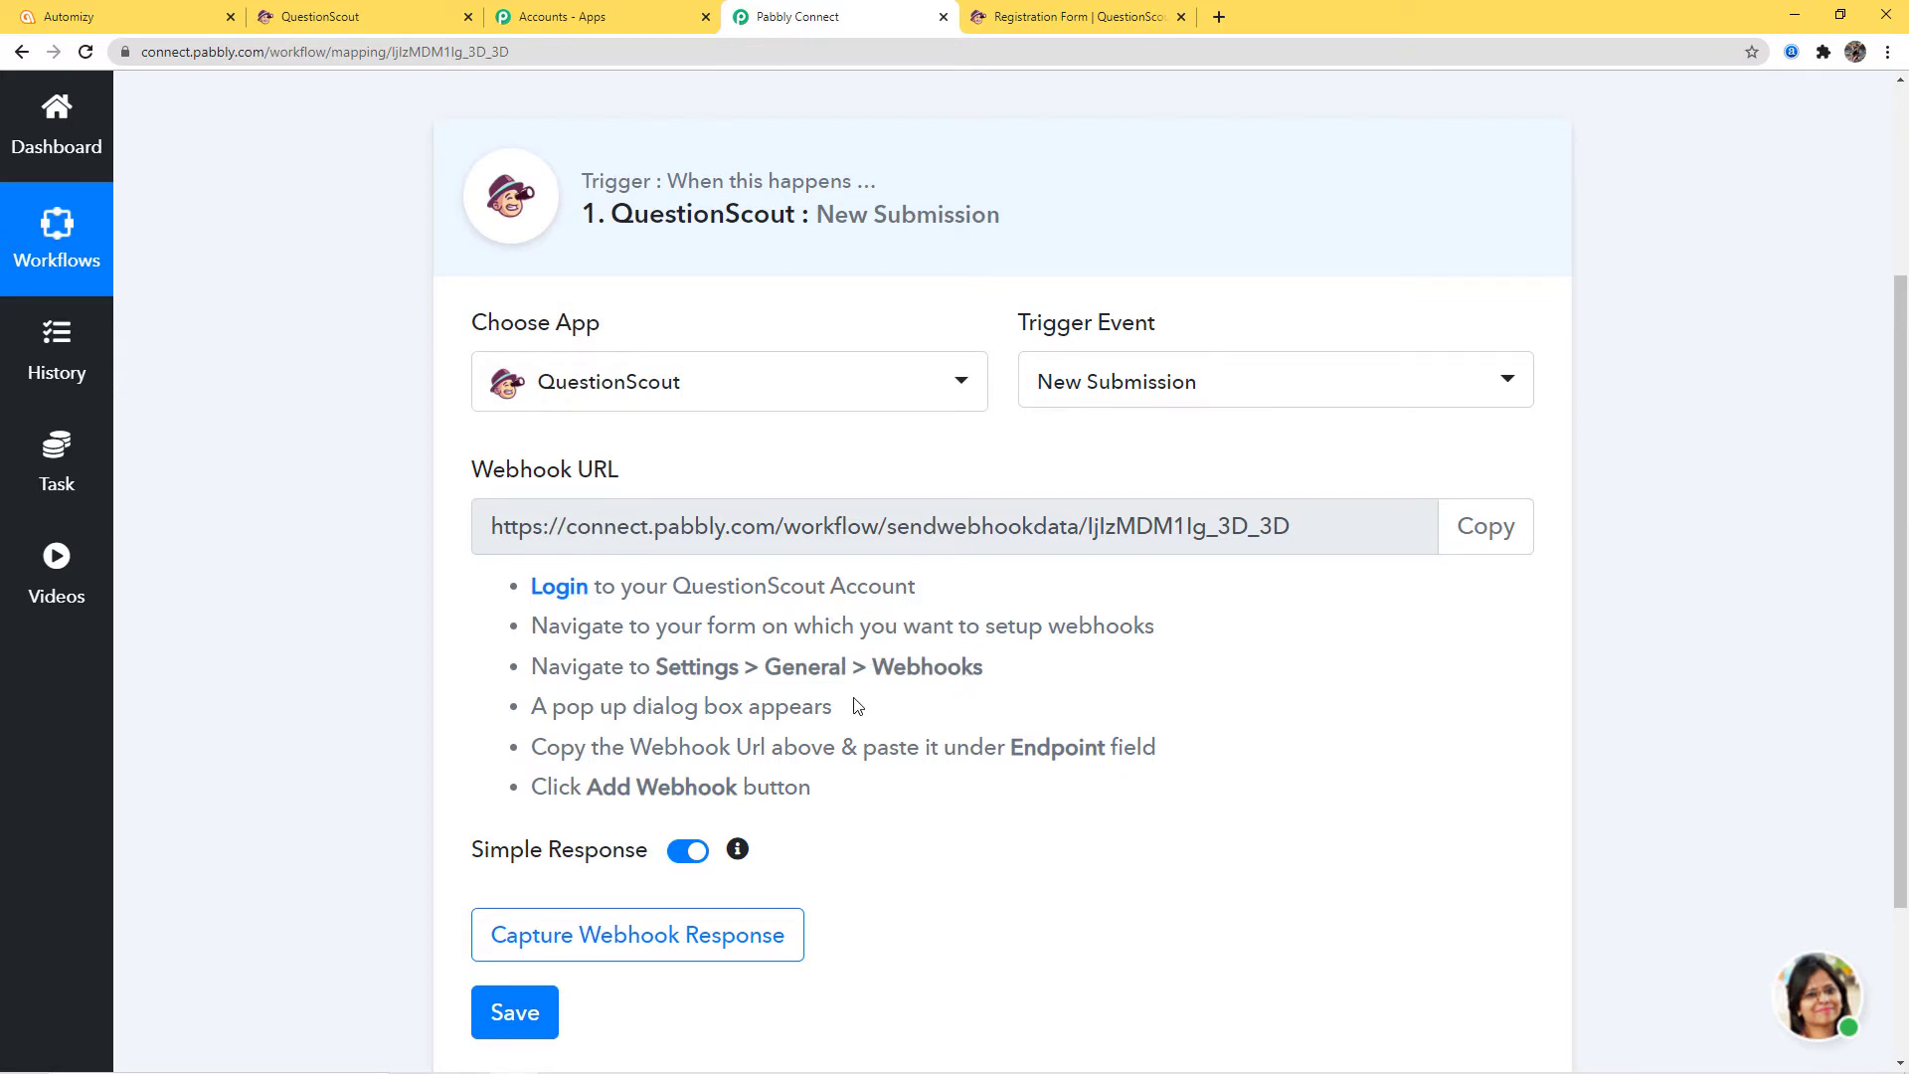
# In the Registration Form's settings, add a webhook with trigger event New submission
pyautogui.click(343, 17)
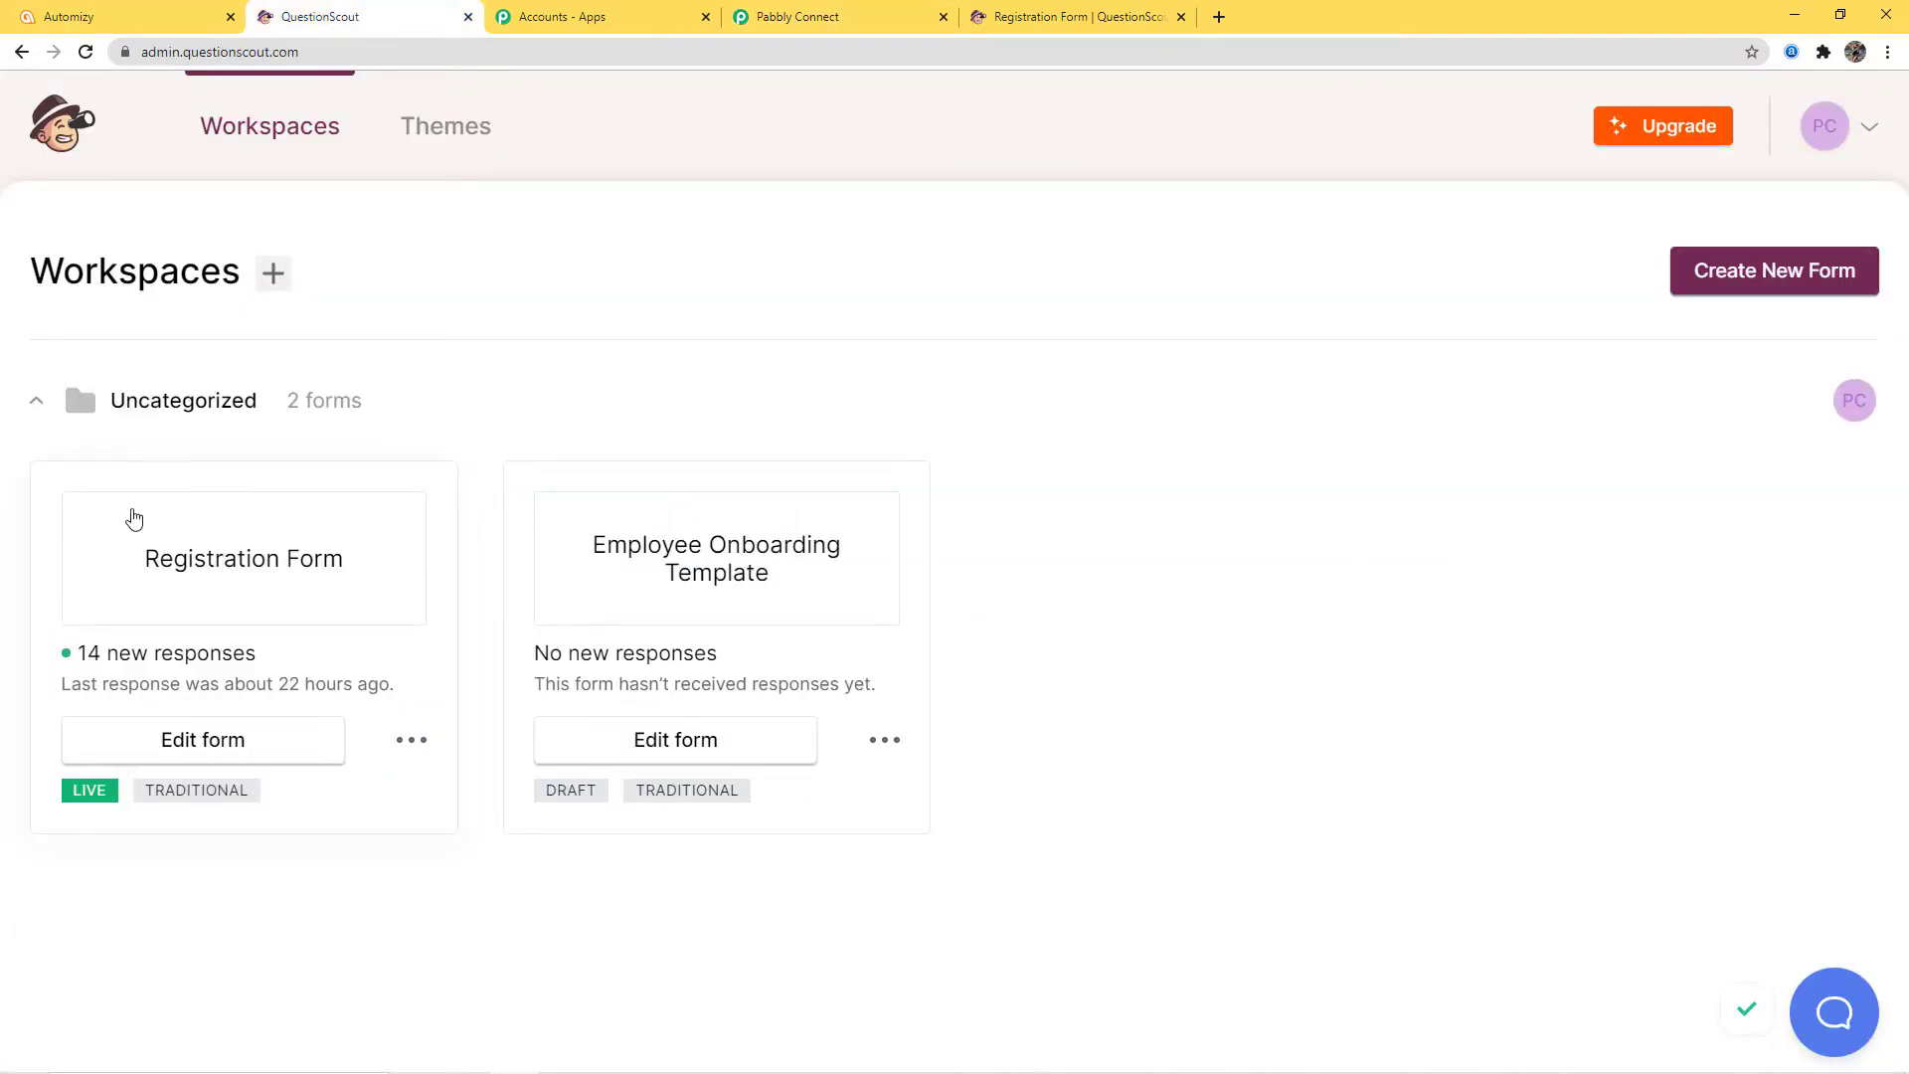
pyautogui.click(210, 748)
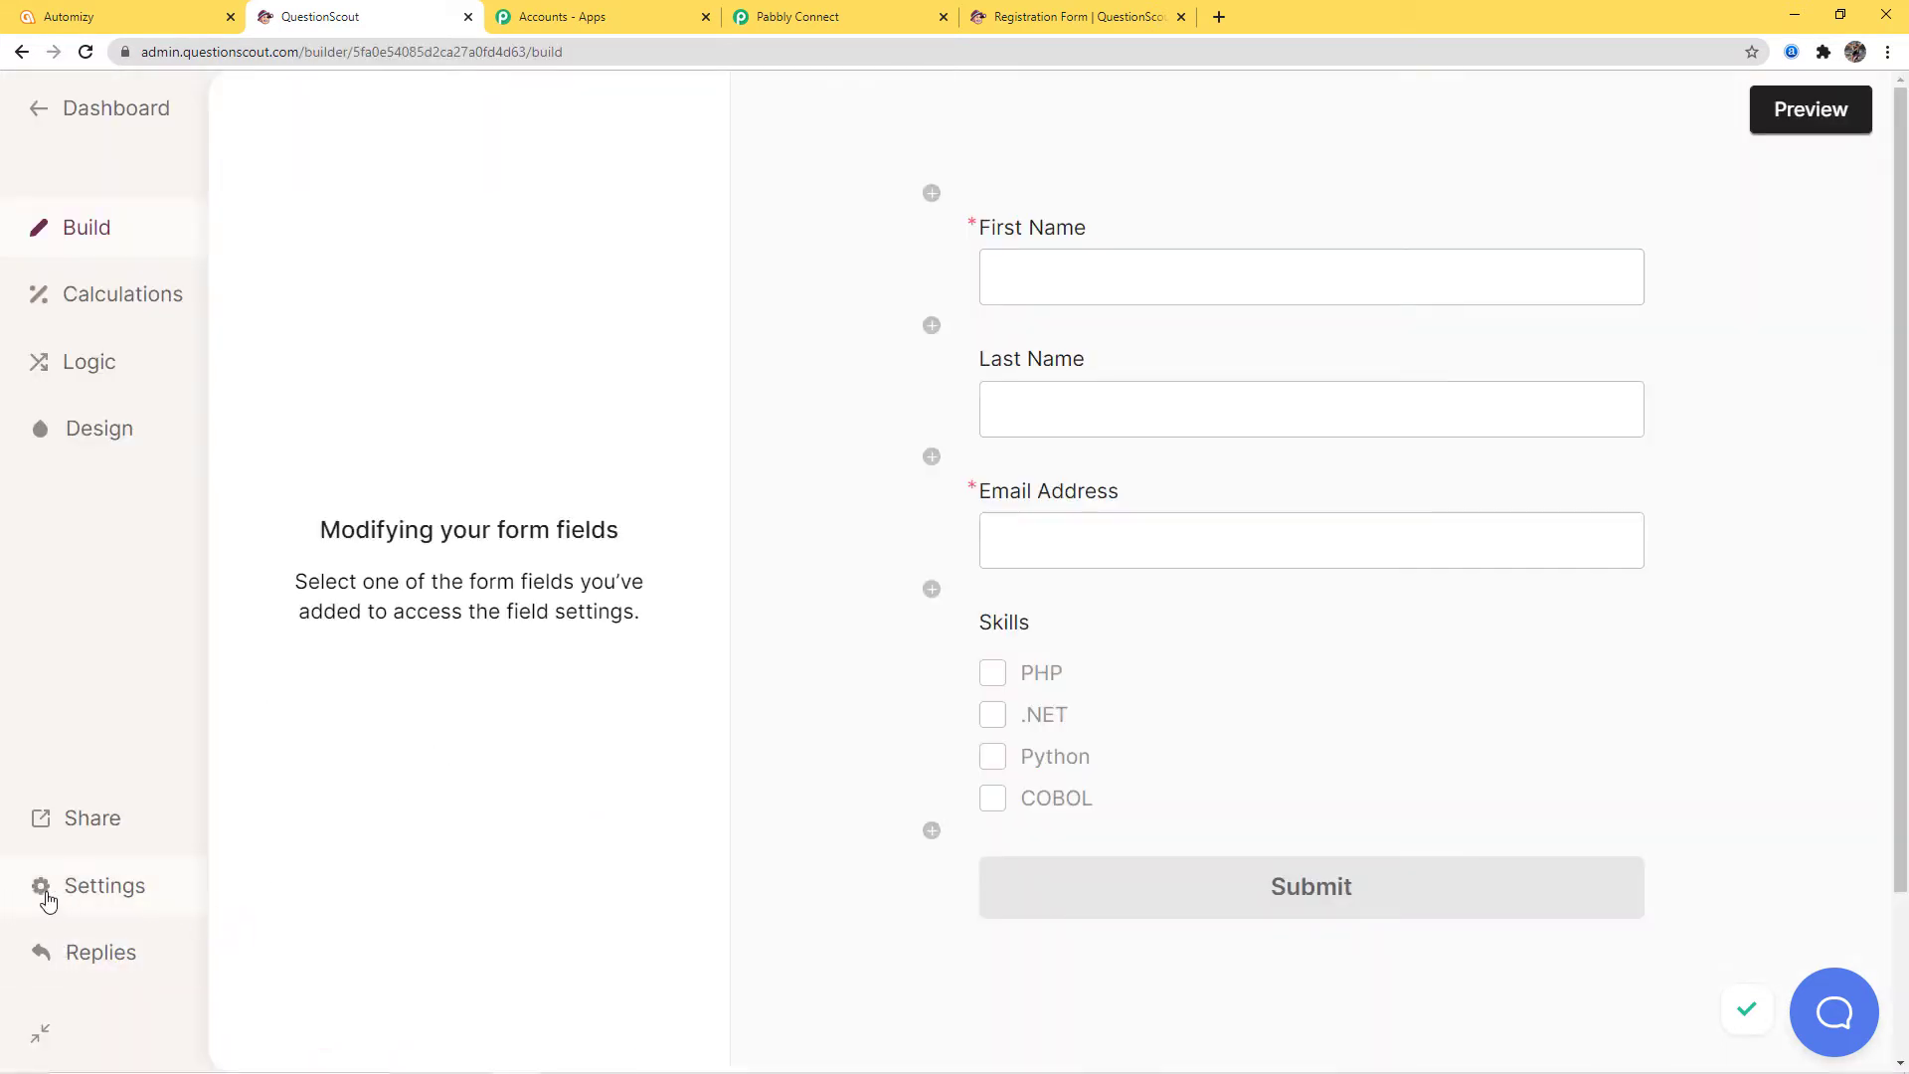
pyautogui.click(107, 890)
pyautogui.scroll(-10, 696, 652)
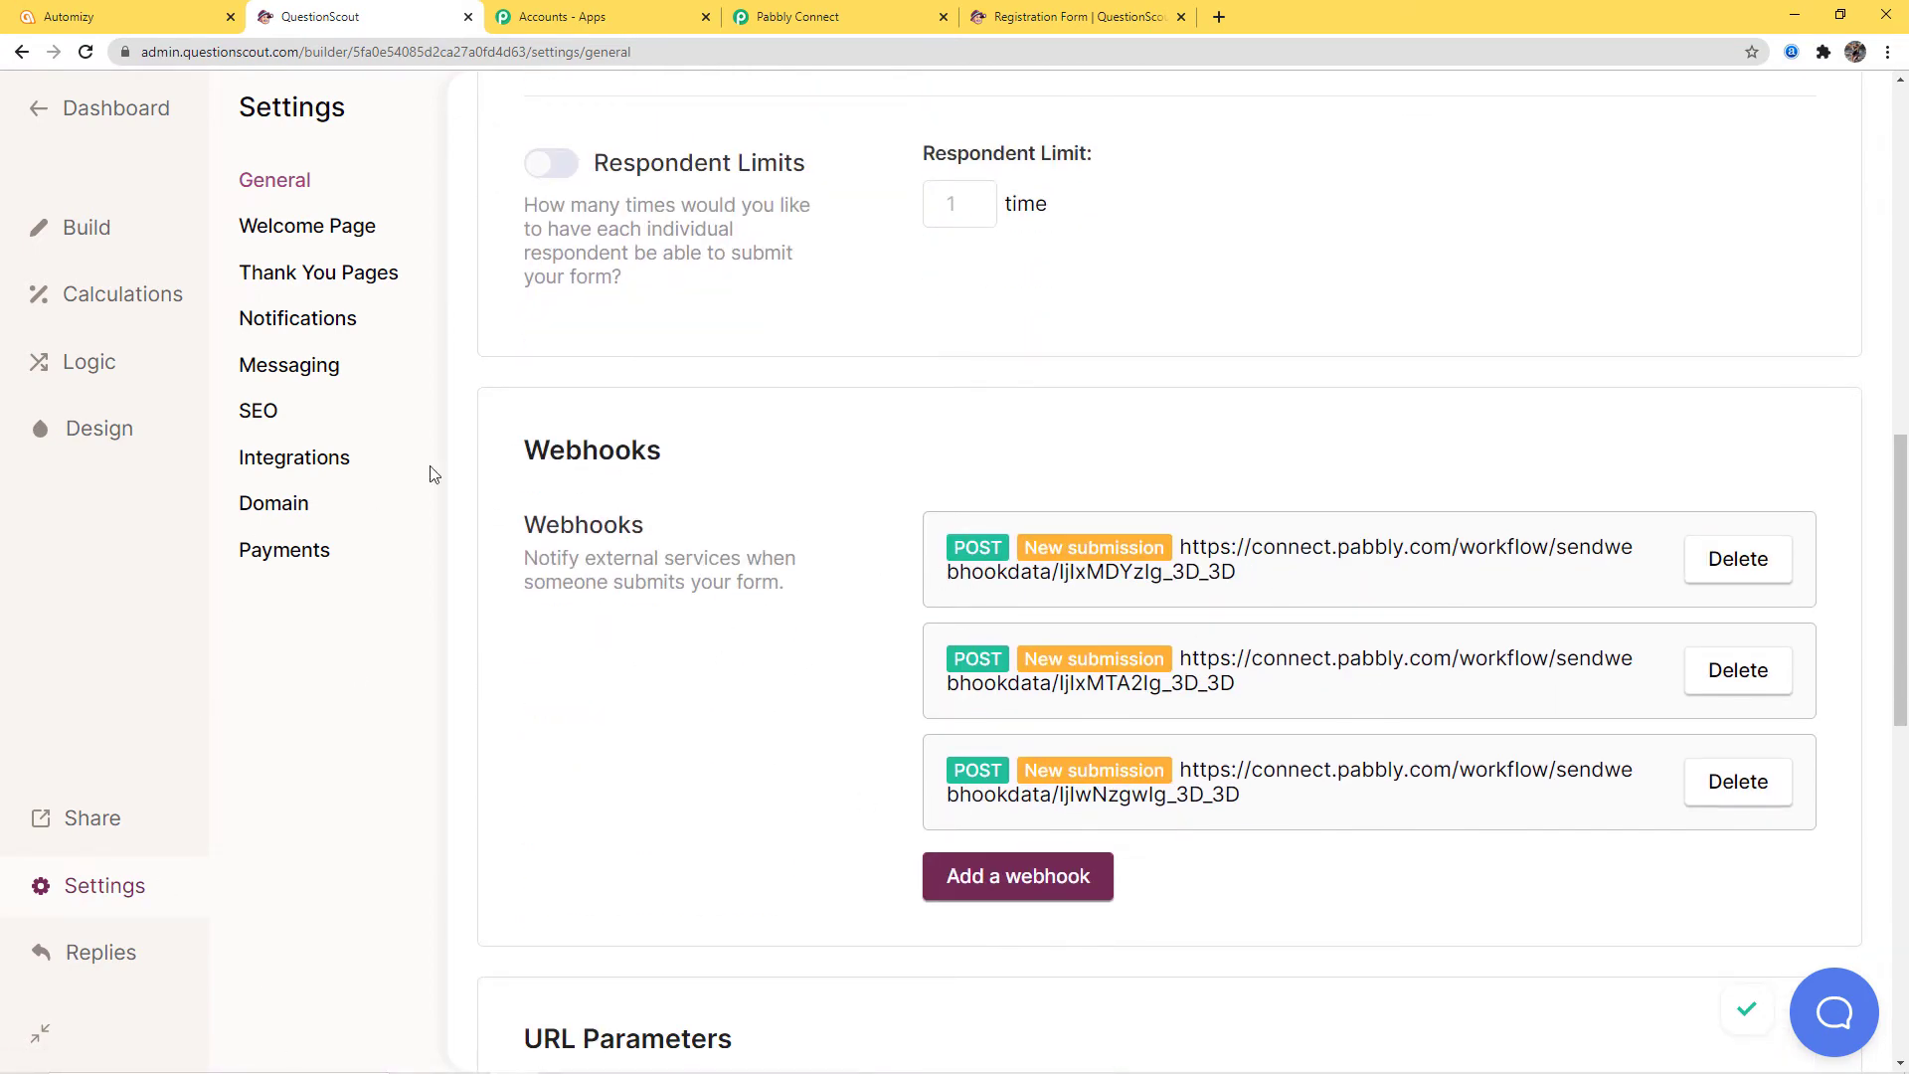
pyautogui.click(1035, 876)
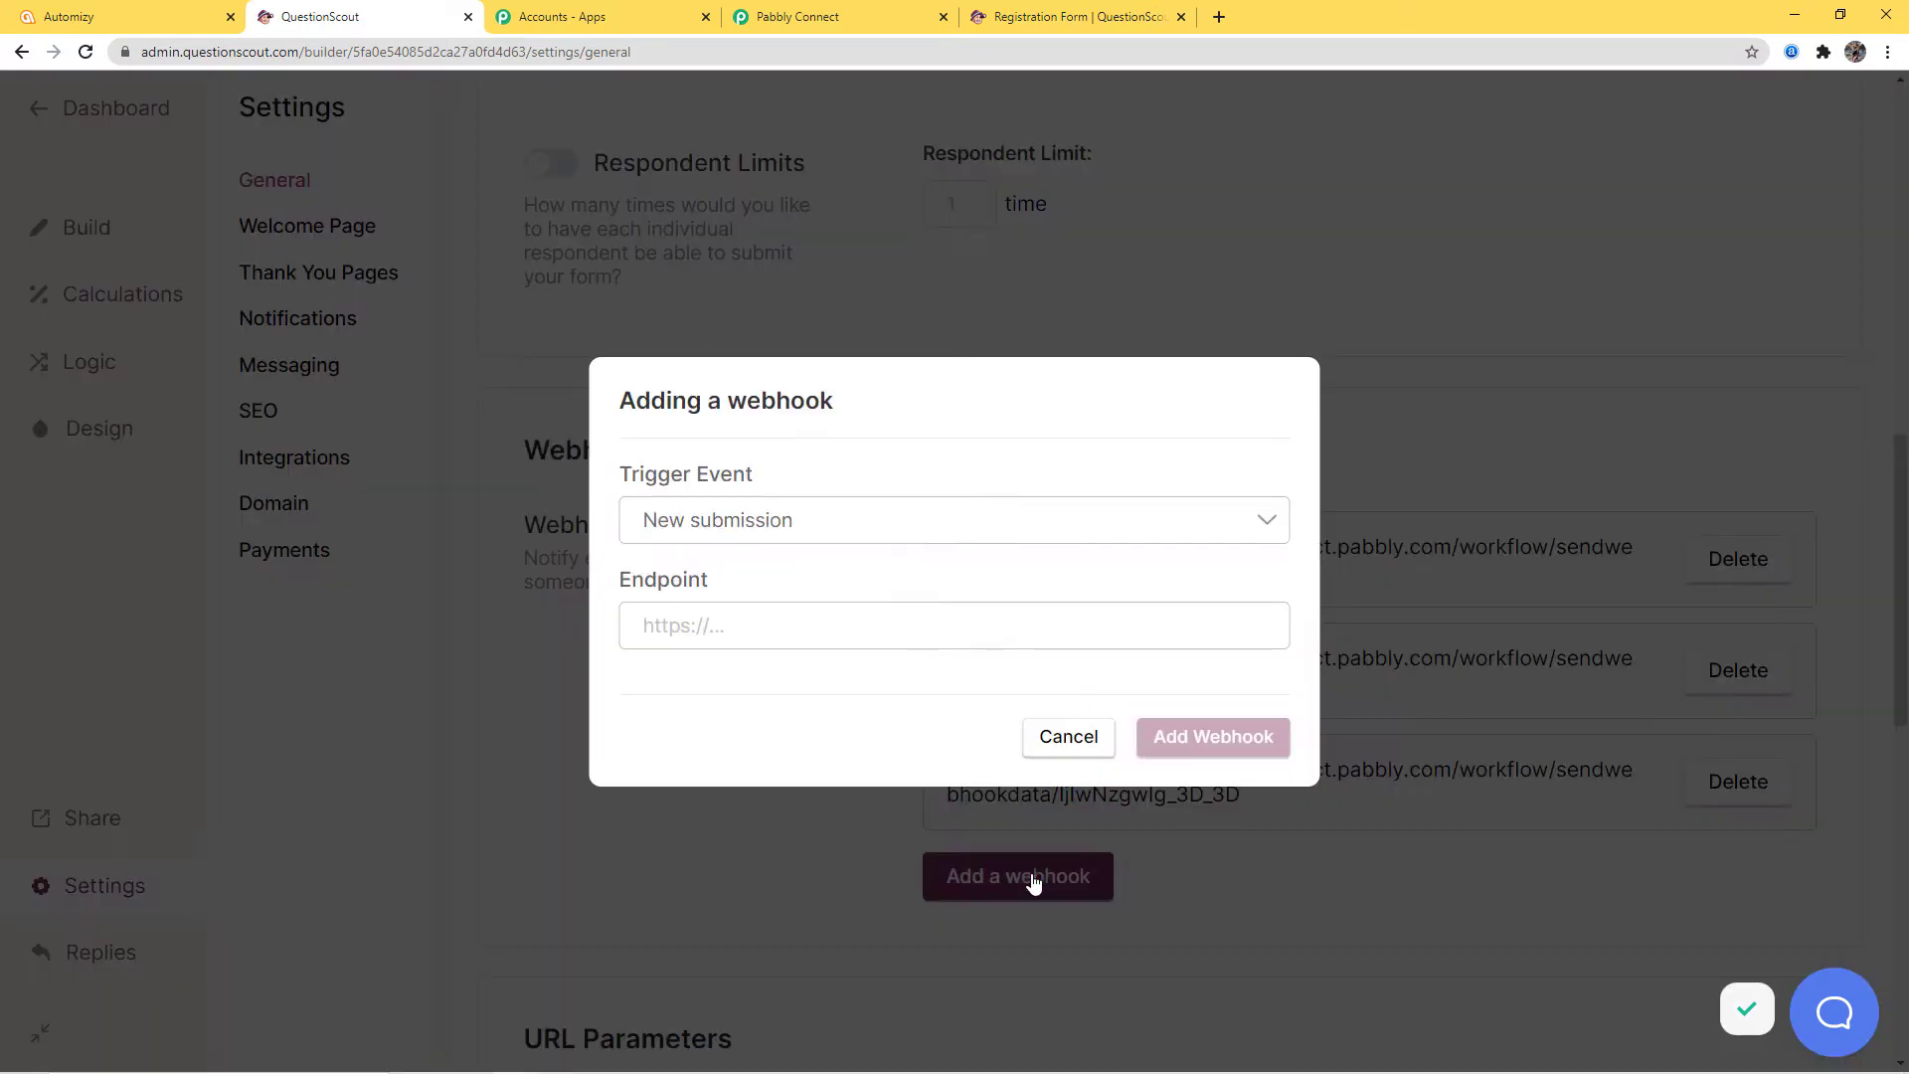
pyautogui.click(803, 521)
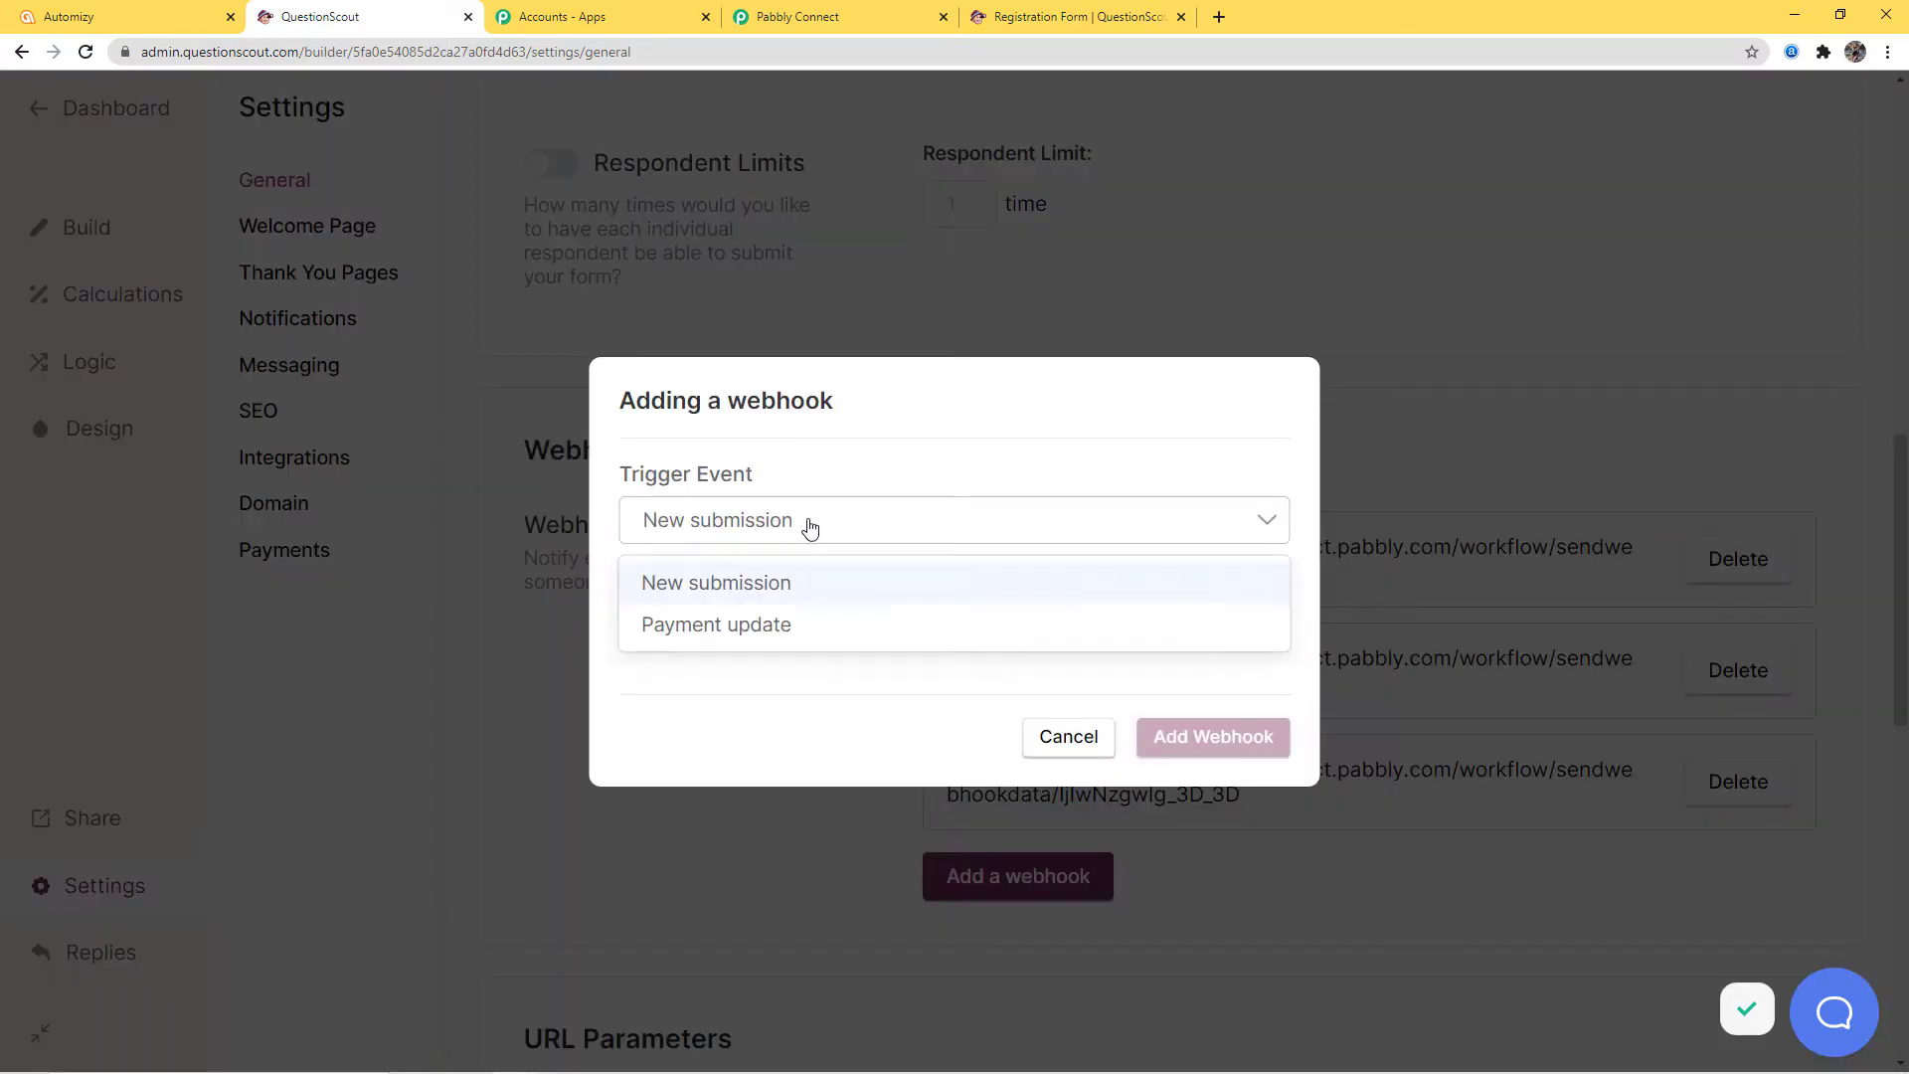
pyautogui.click(723, 586)
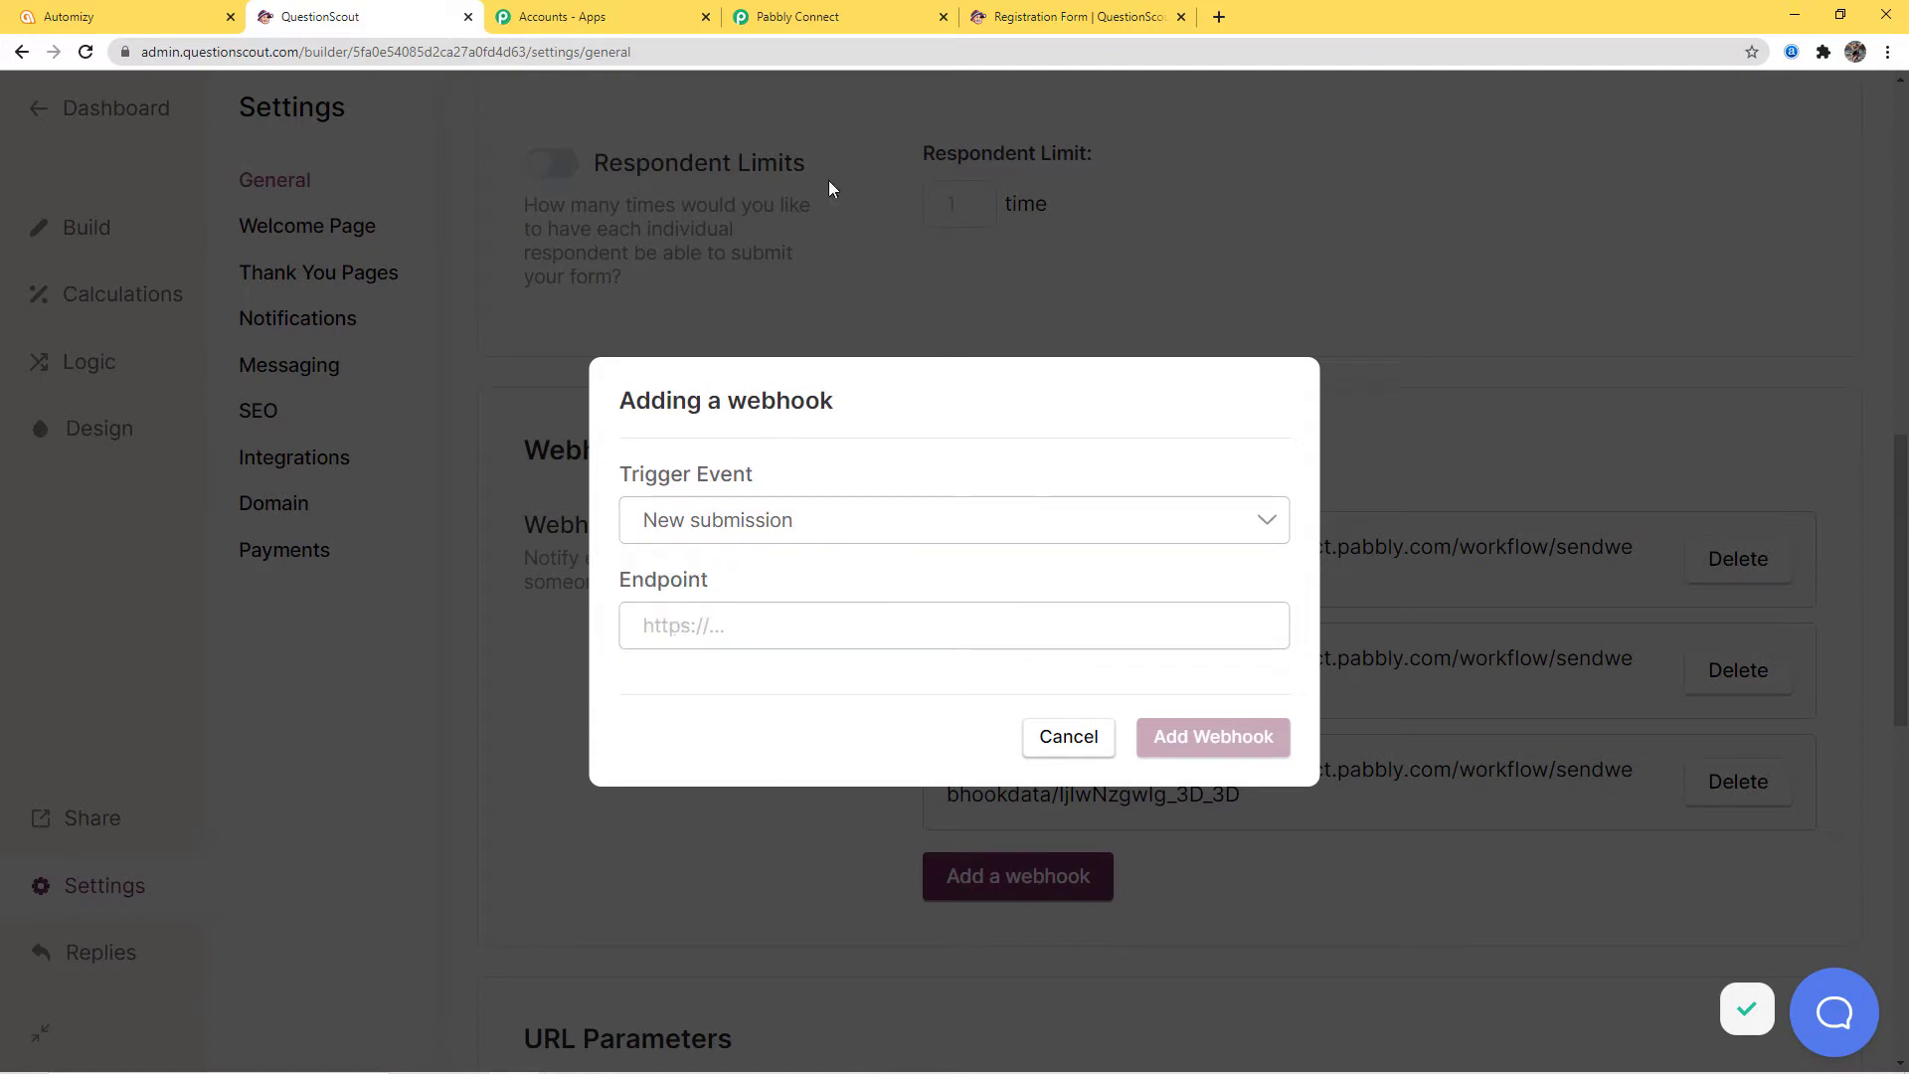
# Paste the copied Pabbly Connect webhook URL as the Endpoint and save the webhook
pyautogui.click(861, 18)
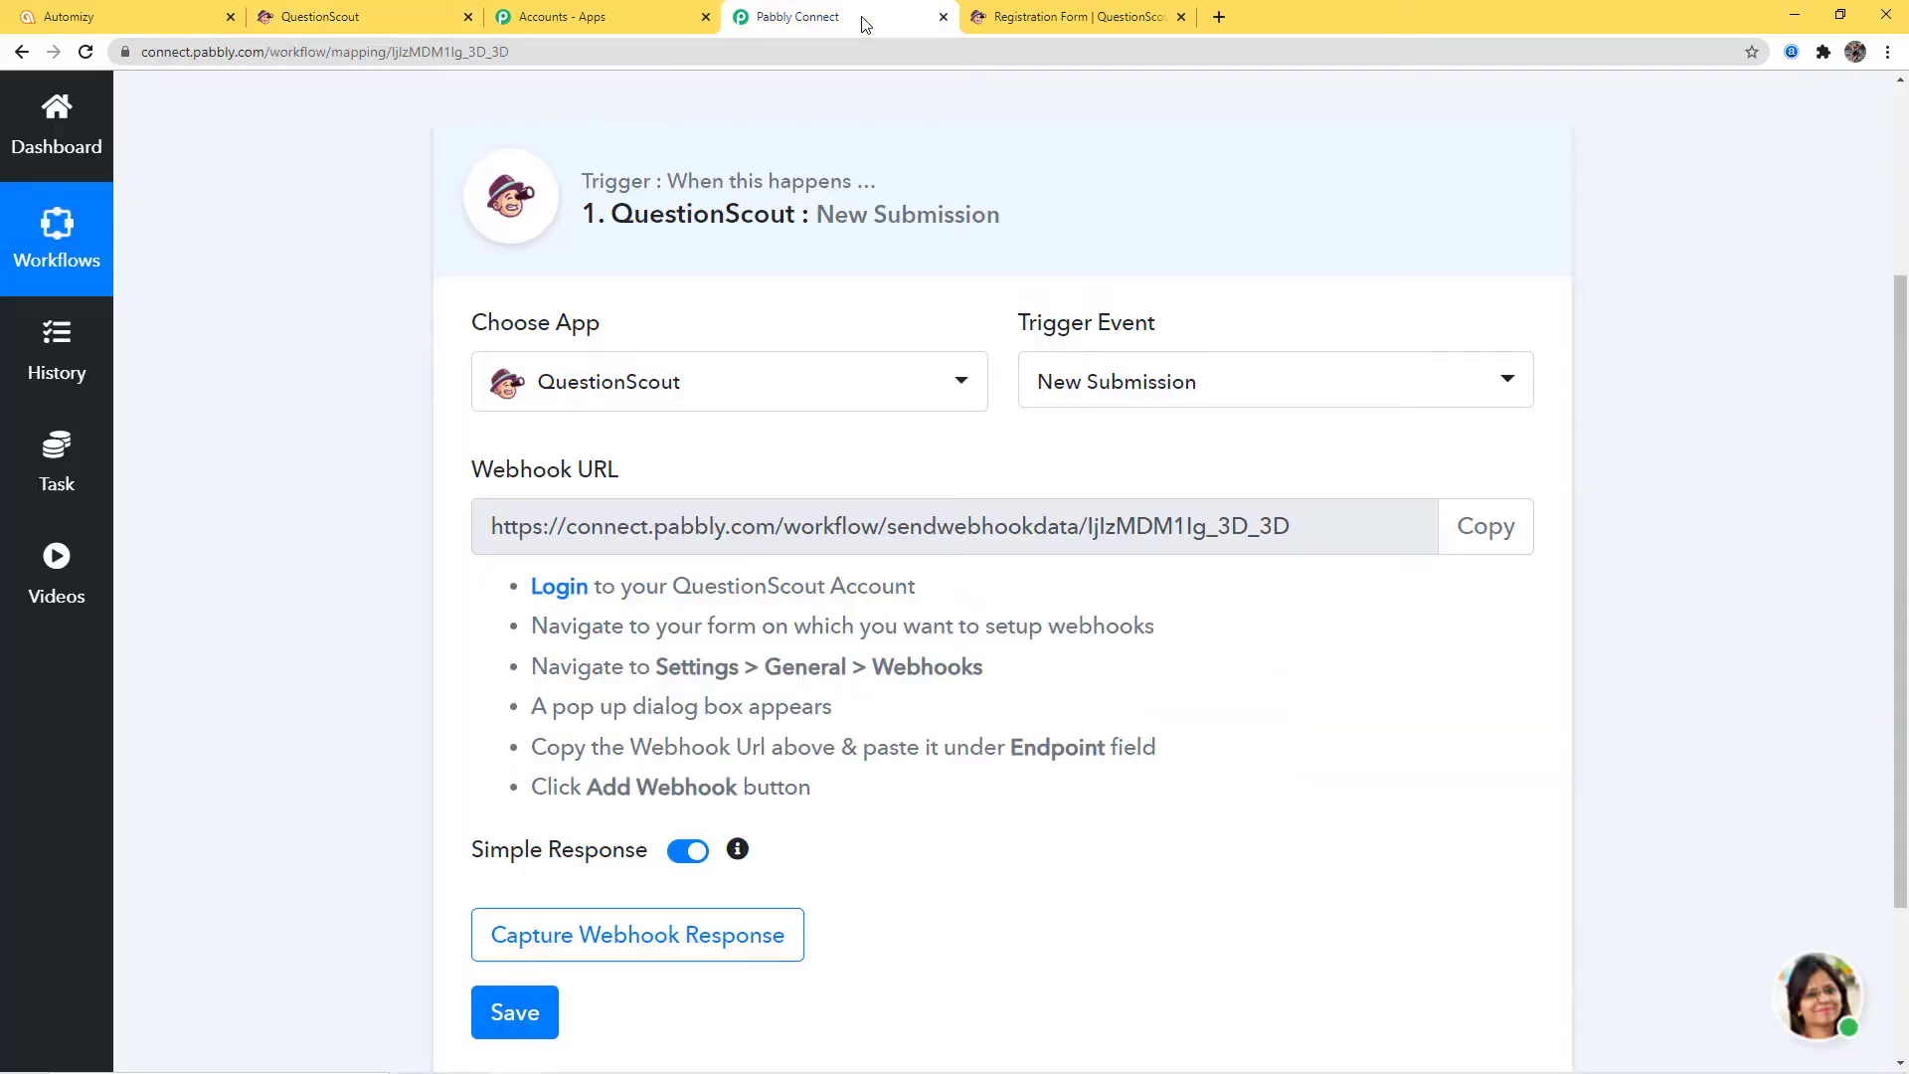
pyautogui.click(1486, 526)
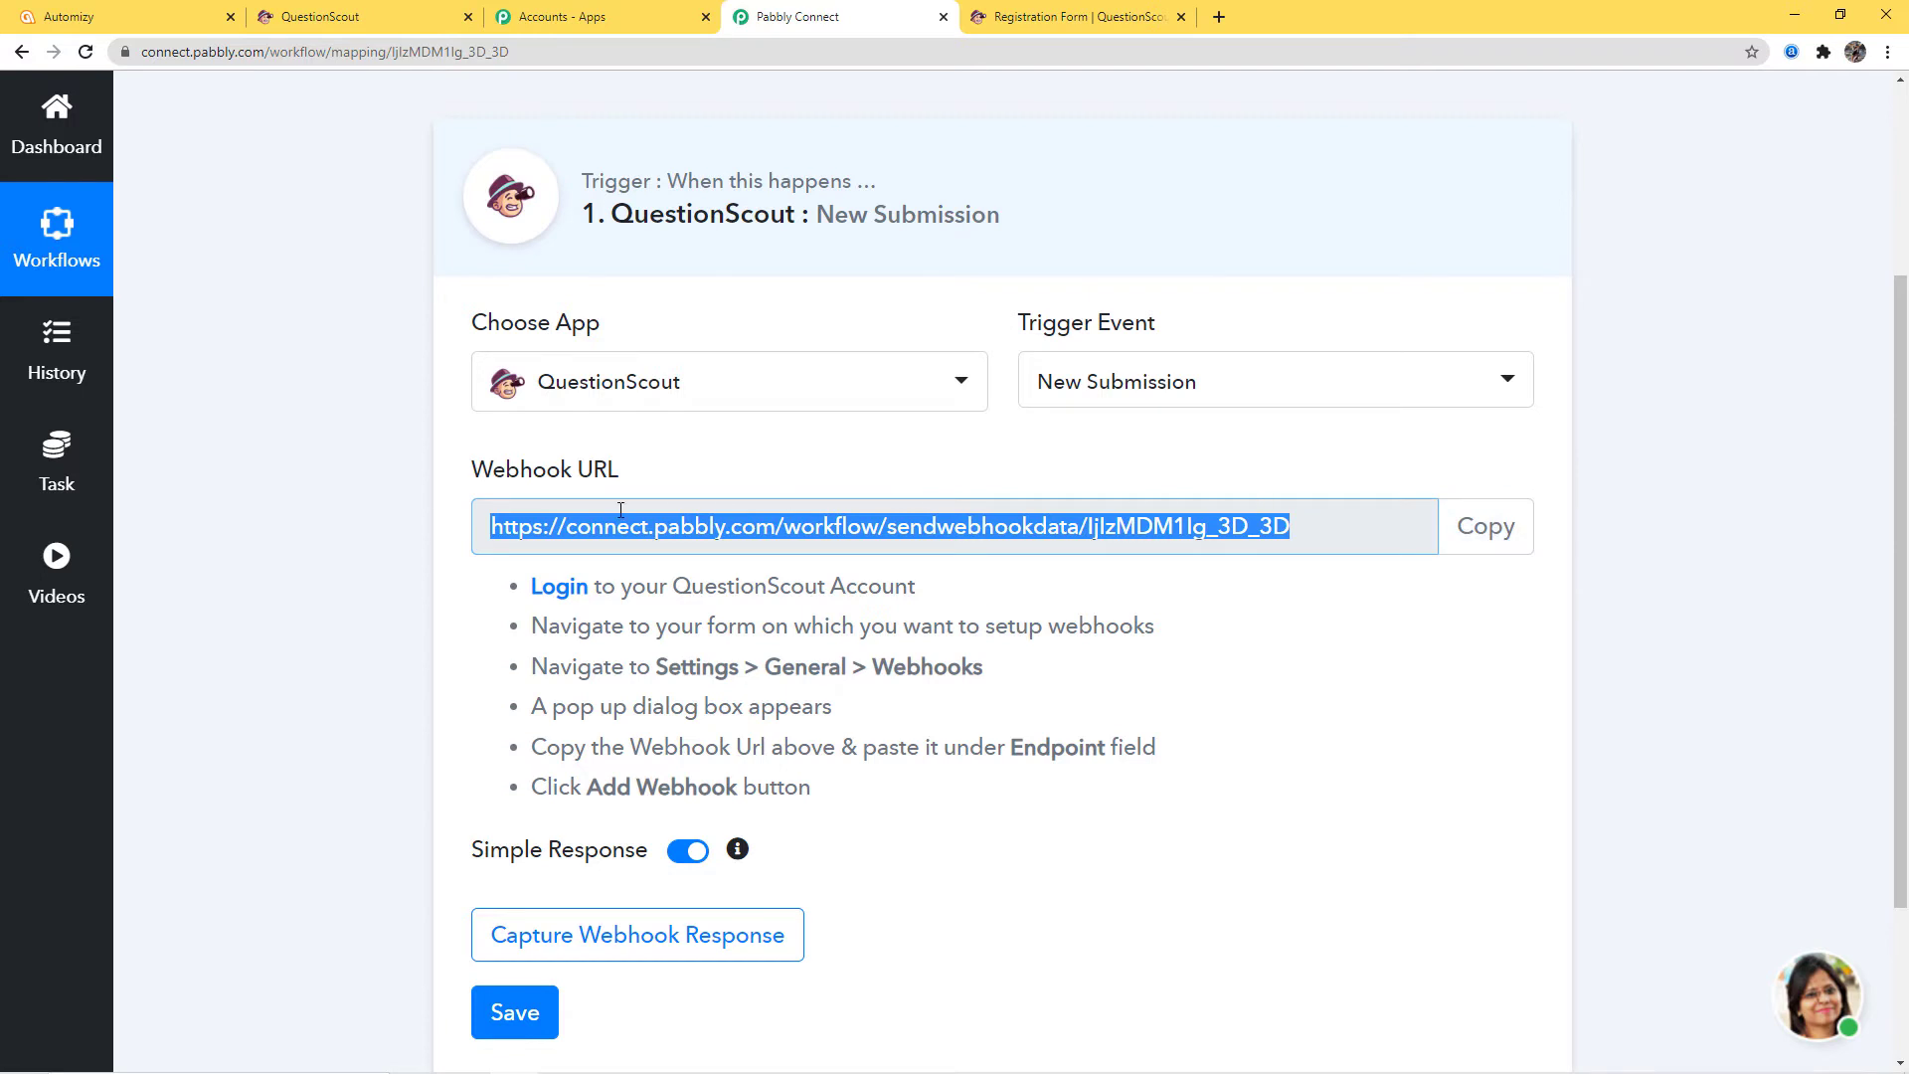
pyautogui.click(368, 20)
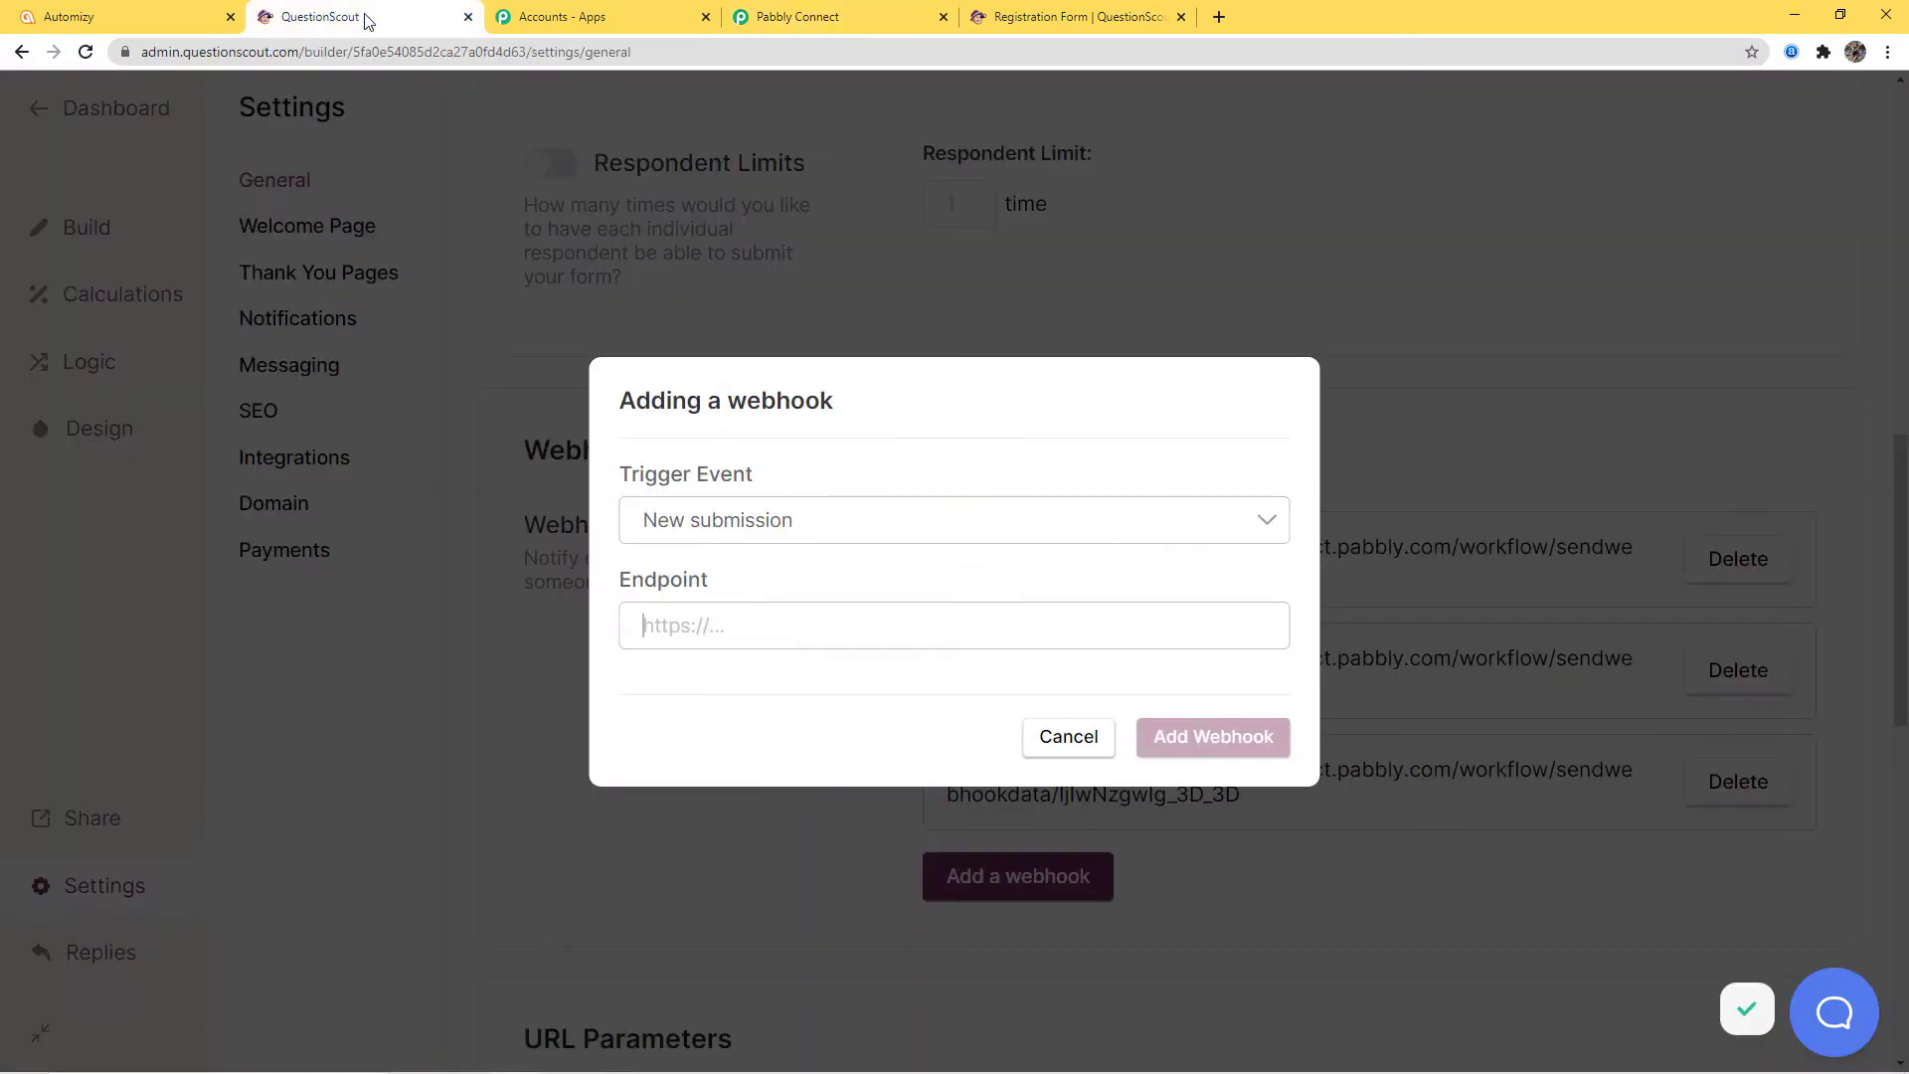
pyautogui.click(719, 609)
pyautogui.hotkey('ctrl', 'v')
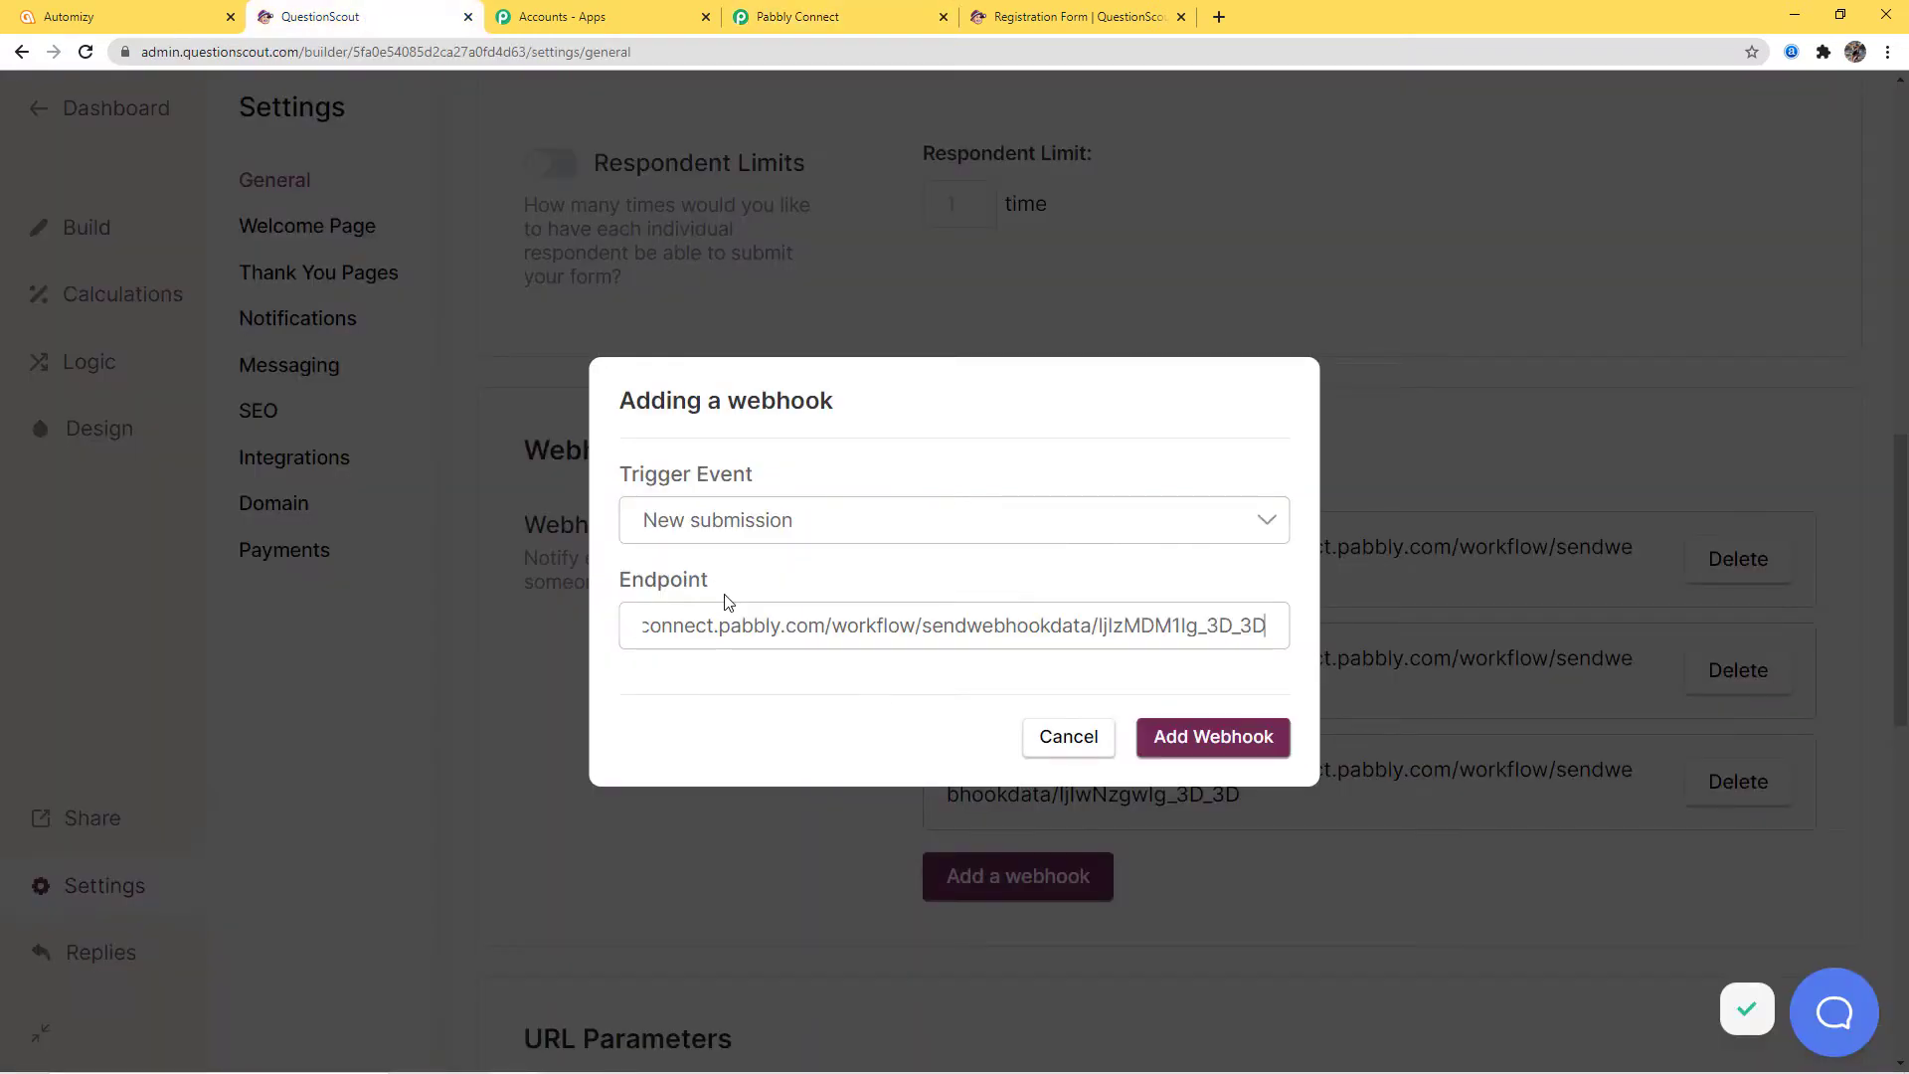
pyautogui.click(1213, 741)
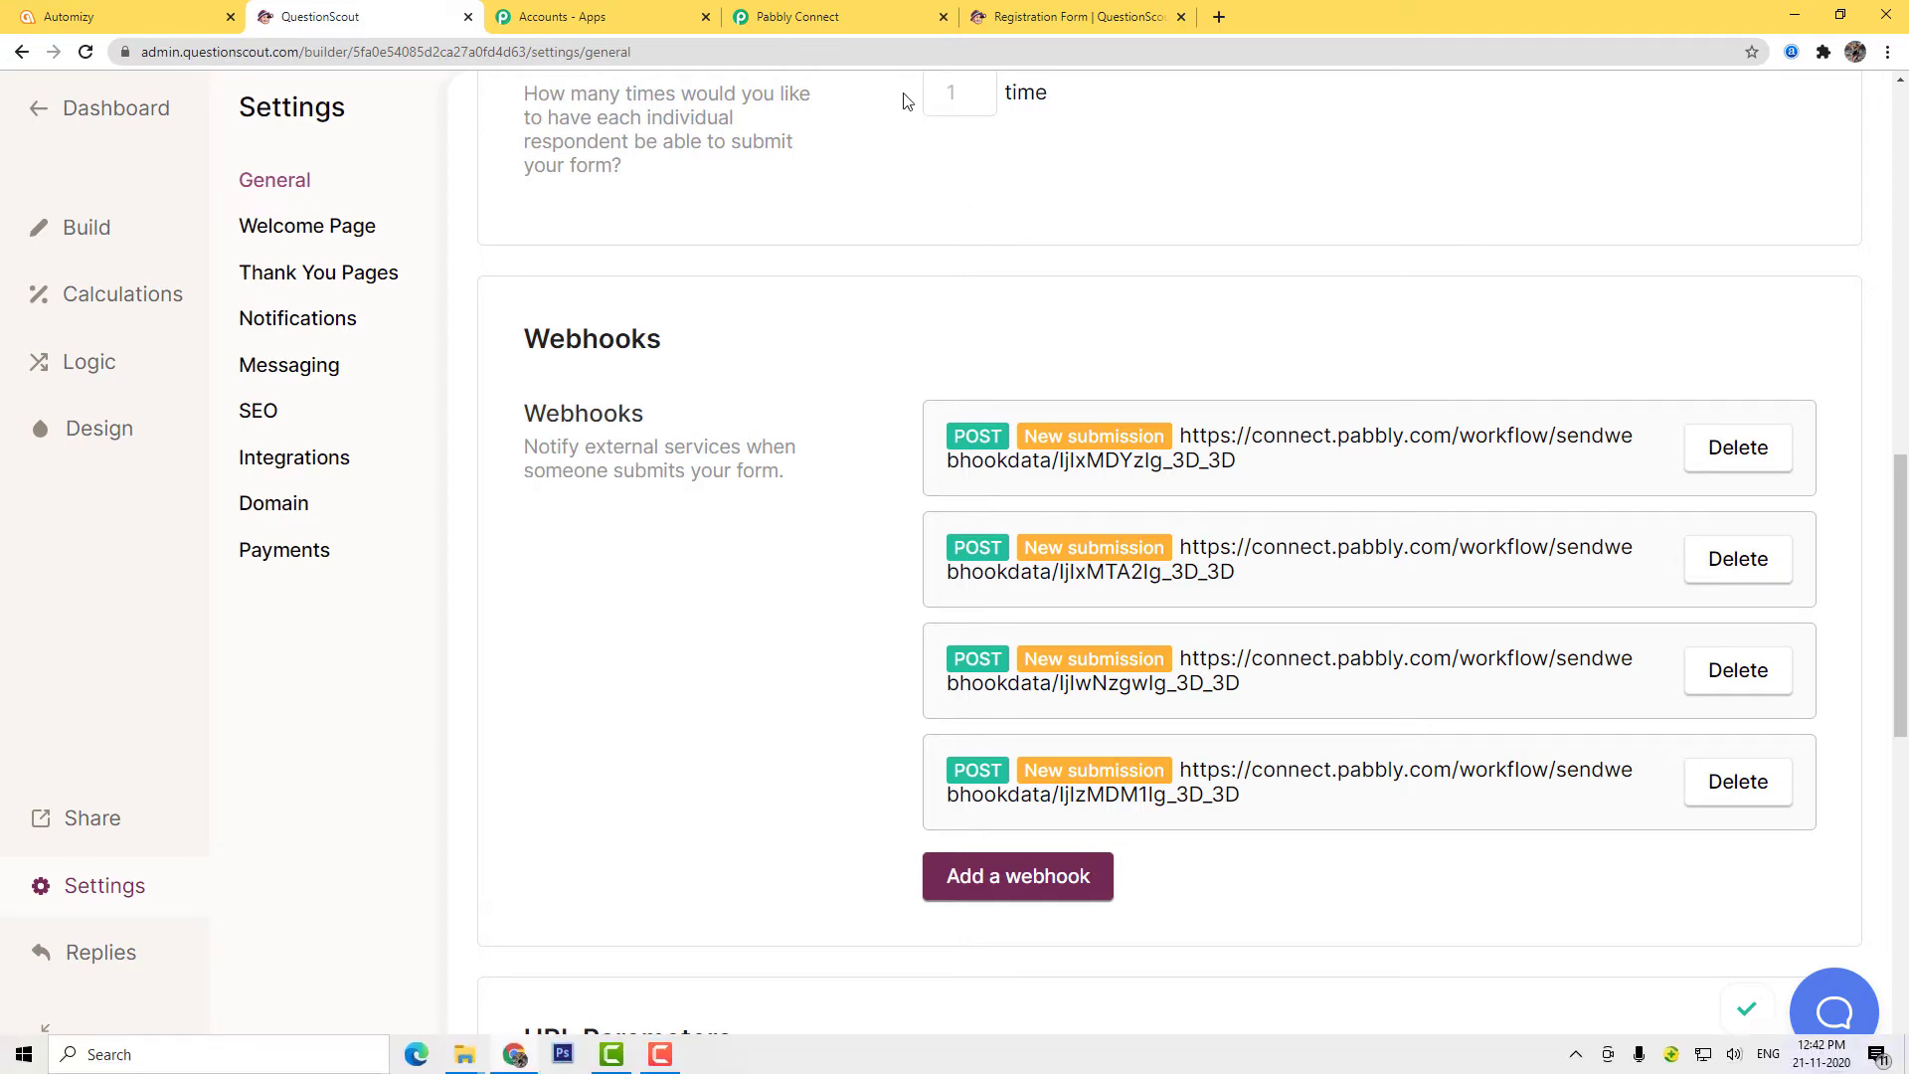
# Start capturing a webhook response in Pabbly Connect, then switch to the live Registration Form
pyautogui.click(797, 17)
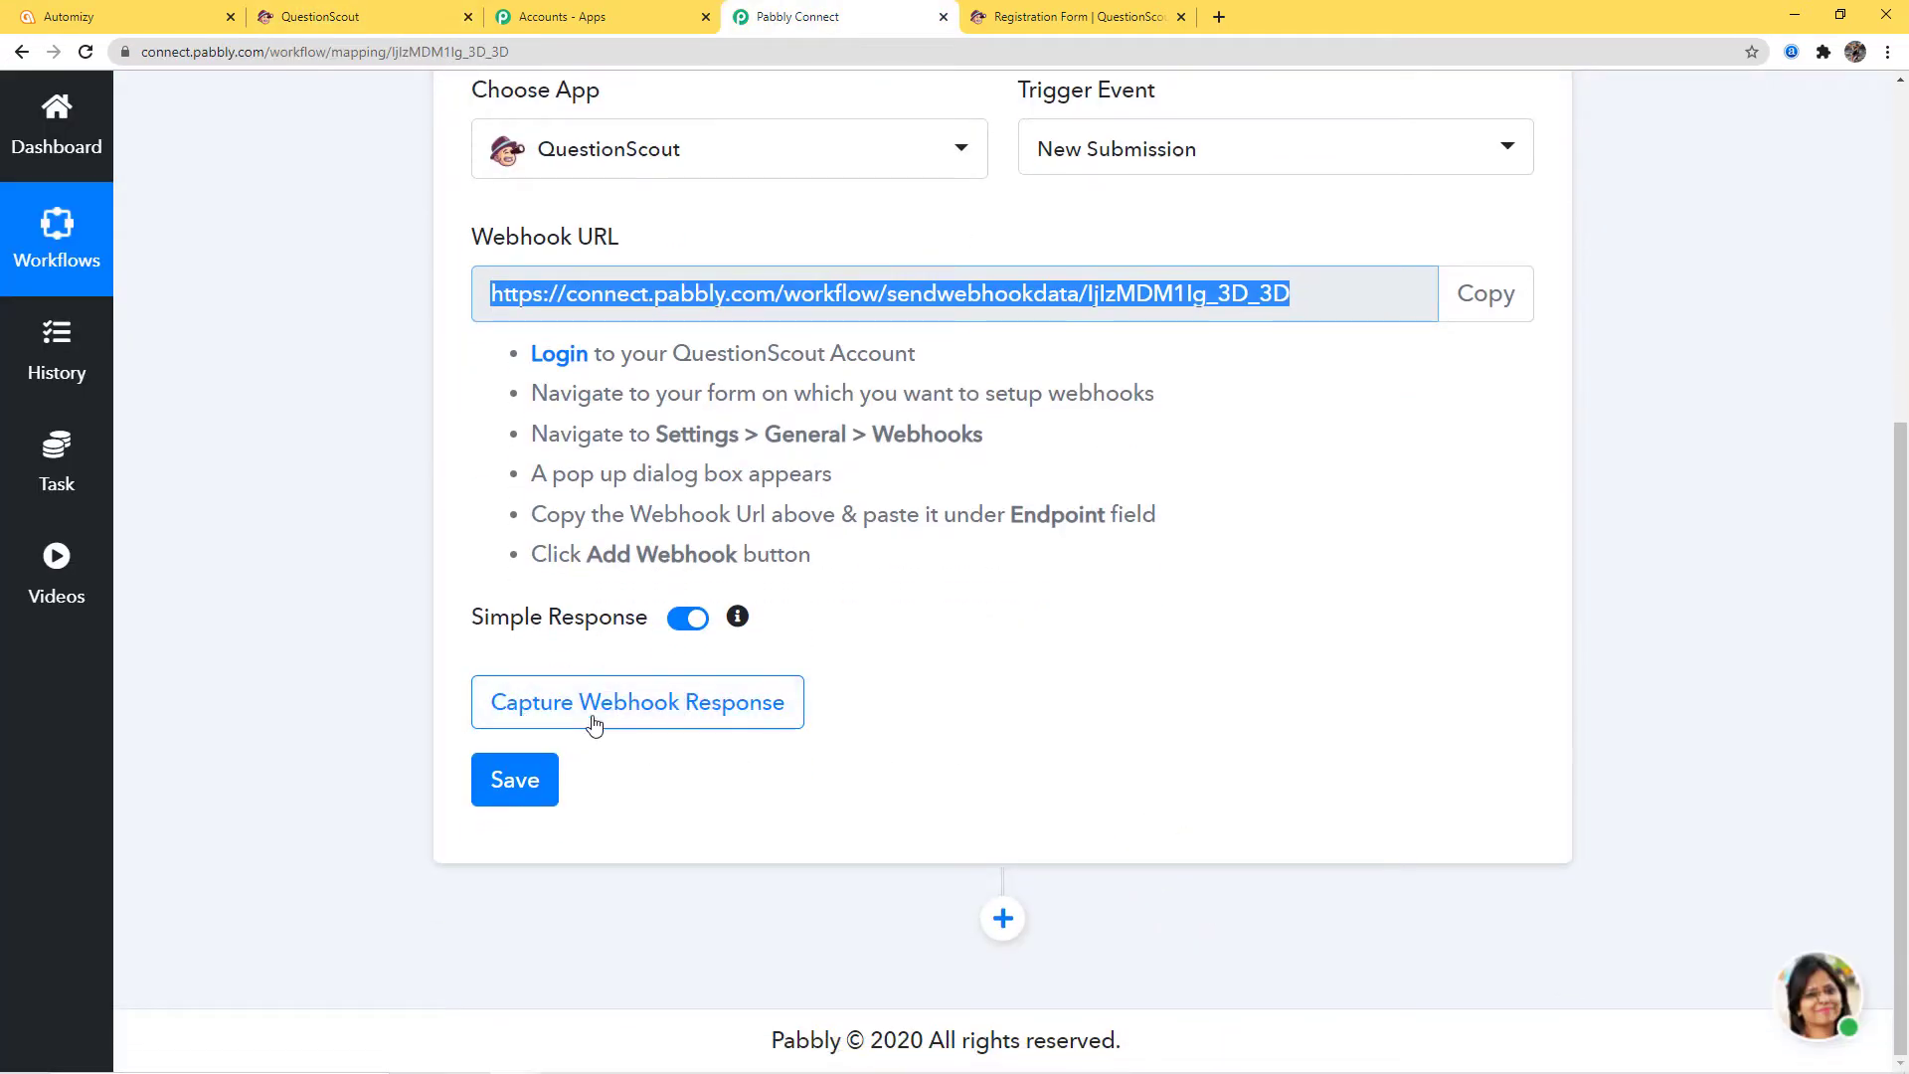
pyautogui.click(644, 705)
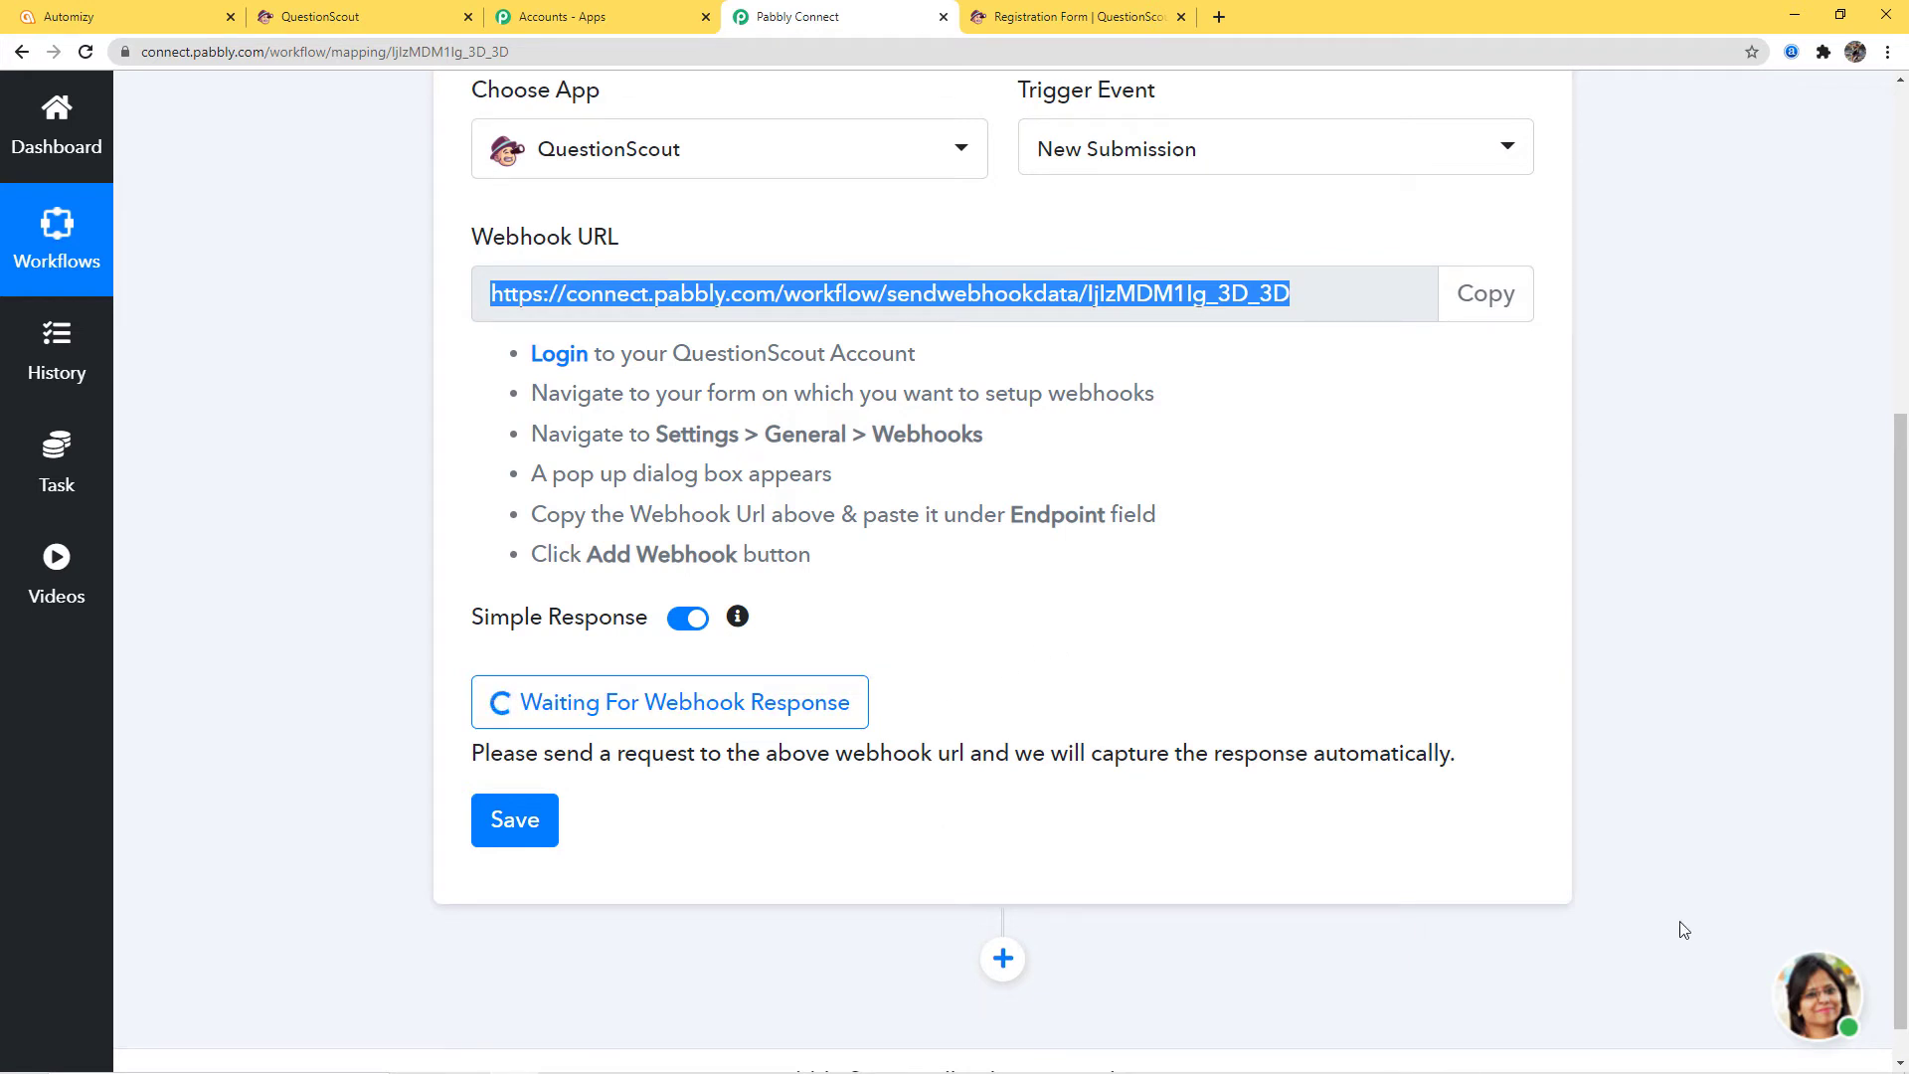
pyautogui.click(1090, 20)
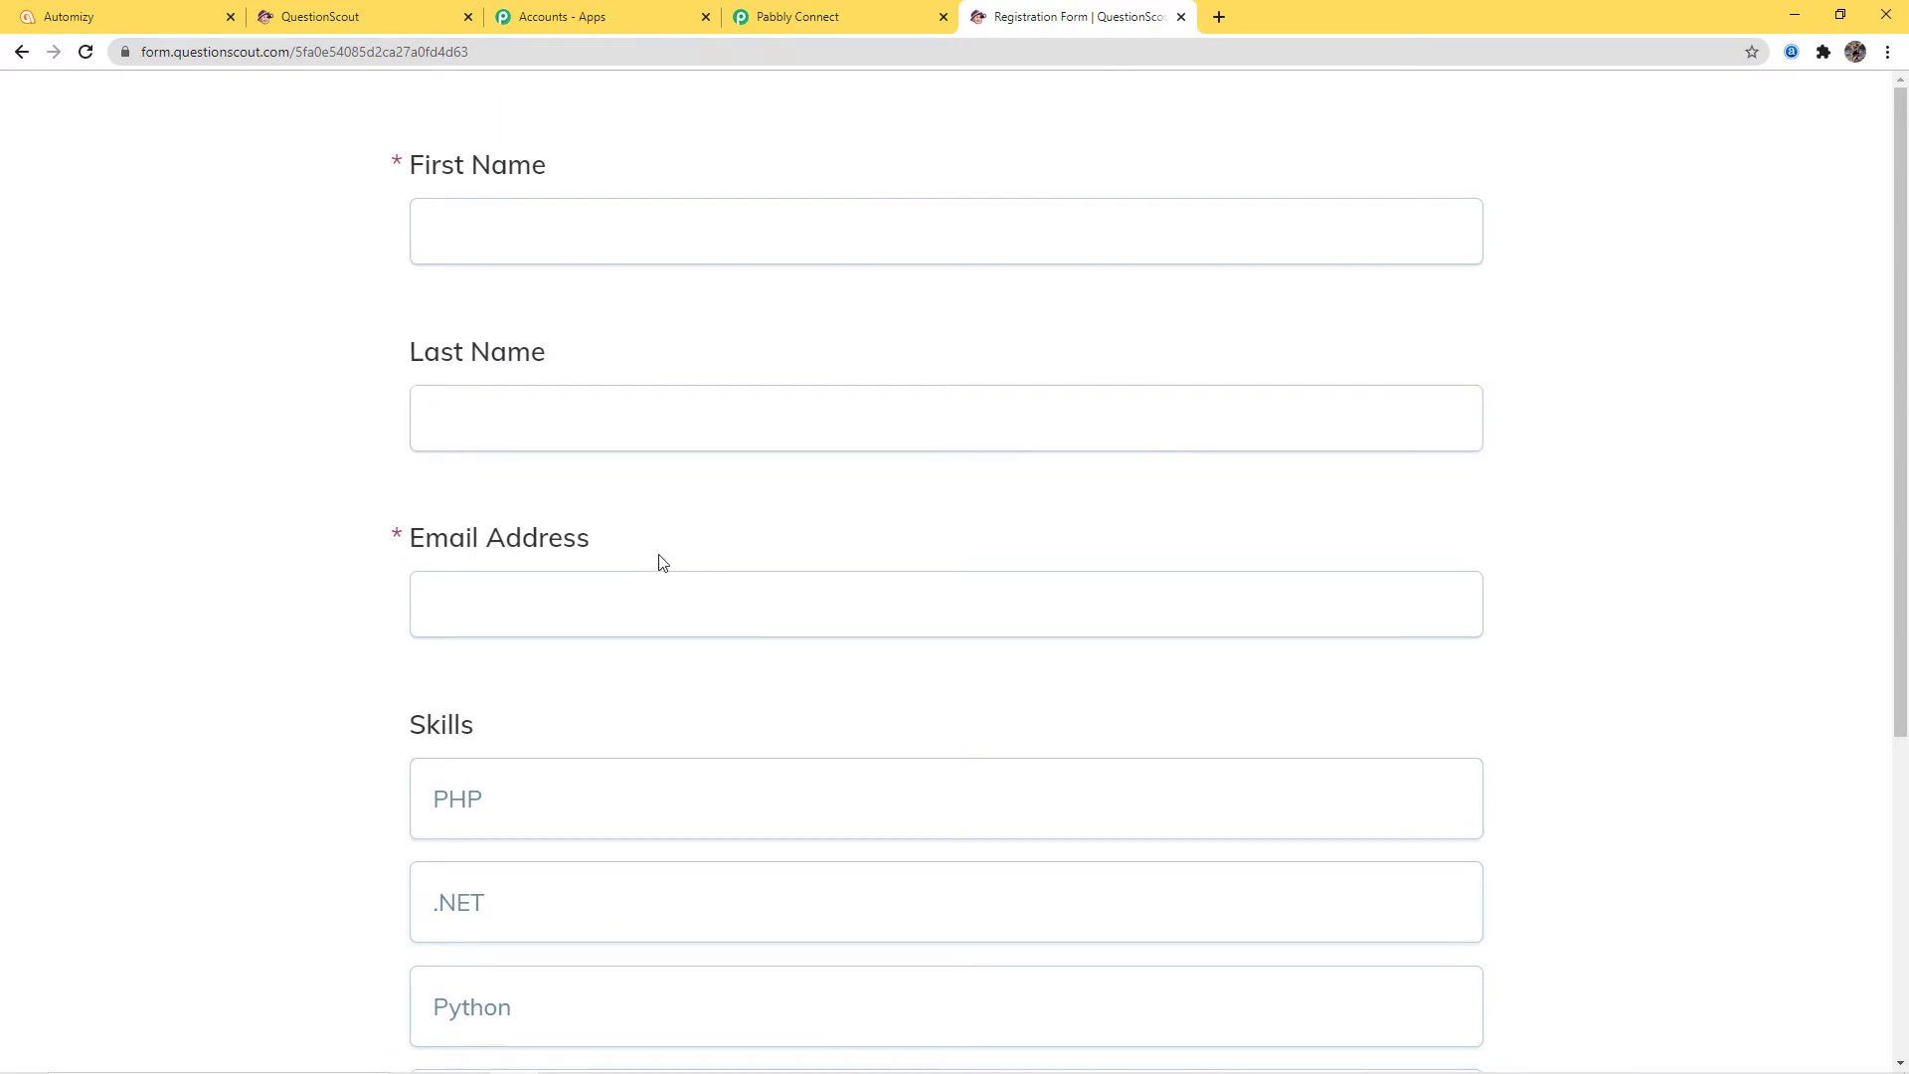
# Tick the PHP, .NET, Python and COBOL skills, then clear PHP again
pyautogui.click(1419, 596)
pyautogui.scroll(-3, 1432, 595)
pyautogui.click(649, 470)
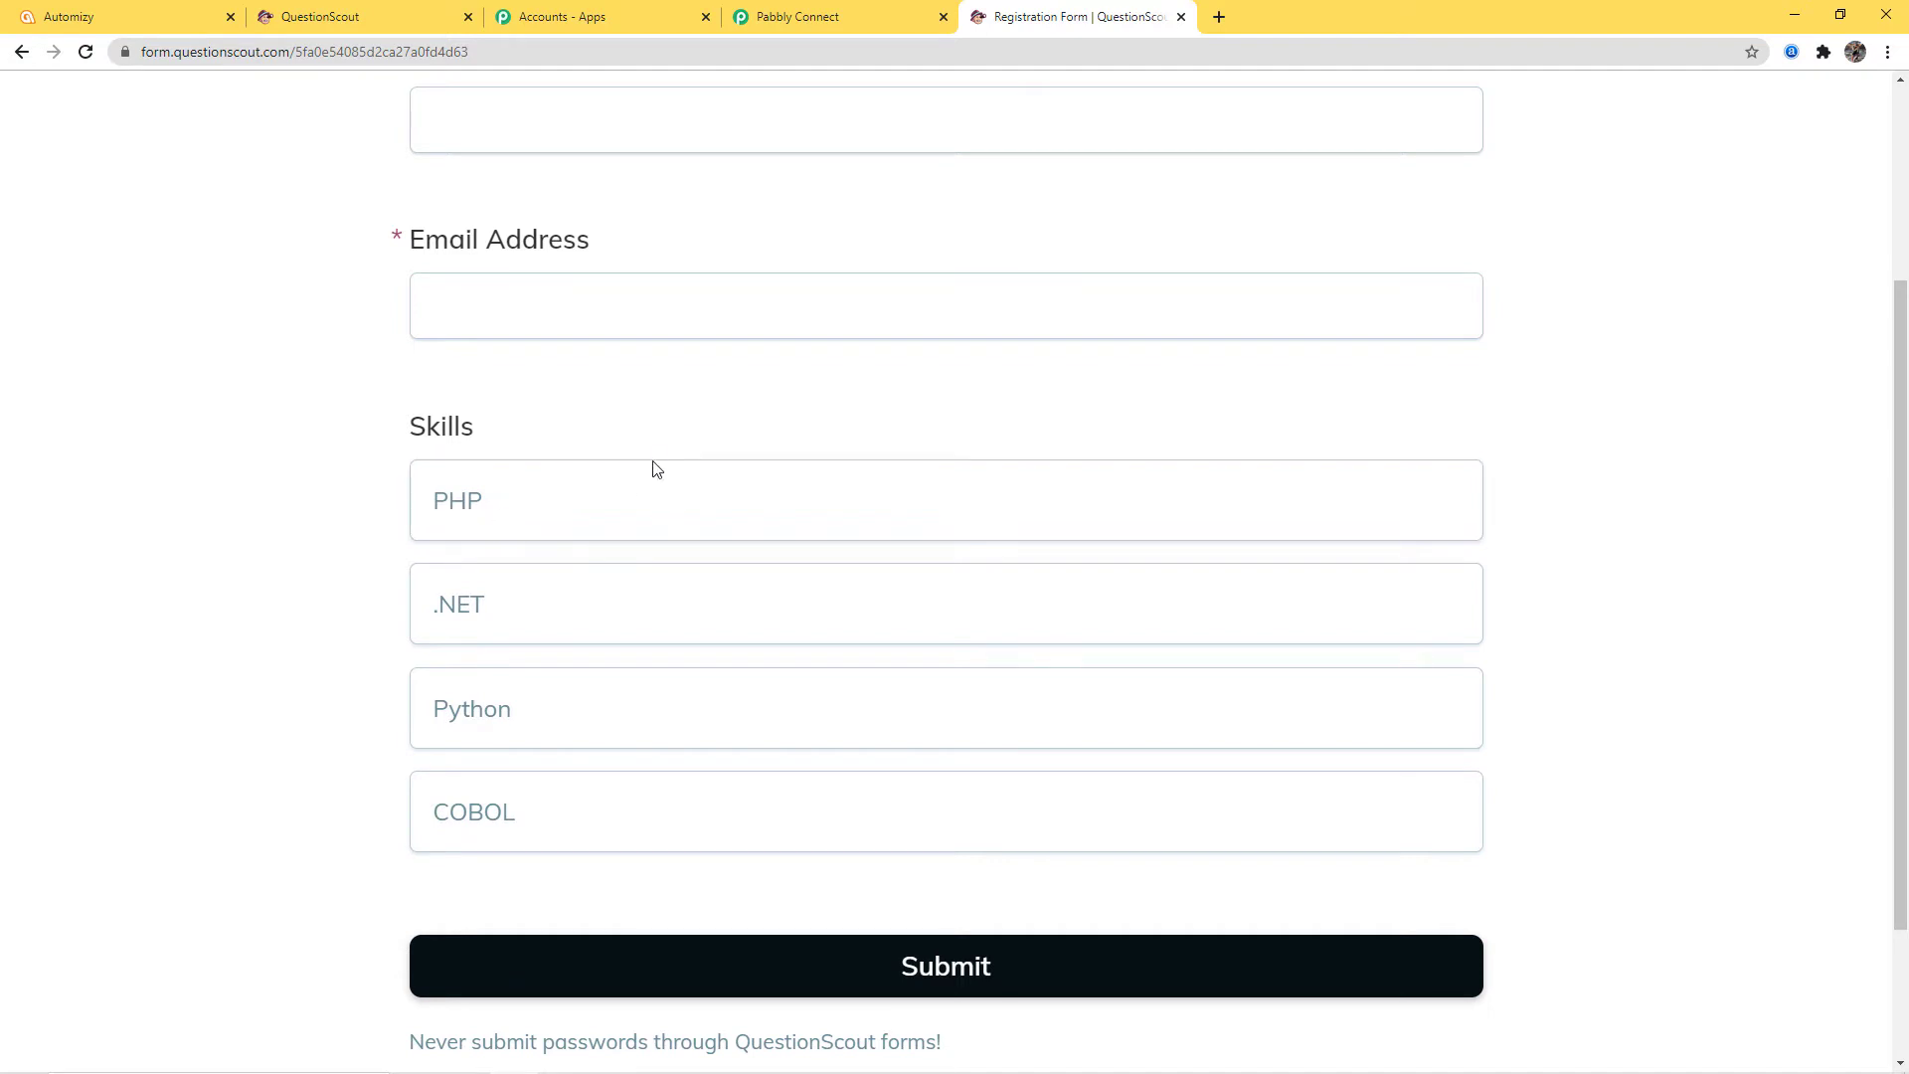
pyautogui.click(630, 515)
pyautogui.click(598, 622)
pyautogui.click(577, 731)
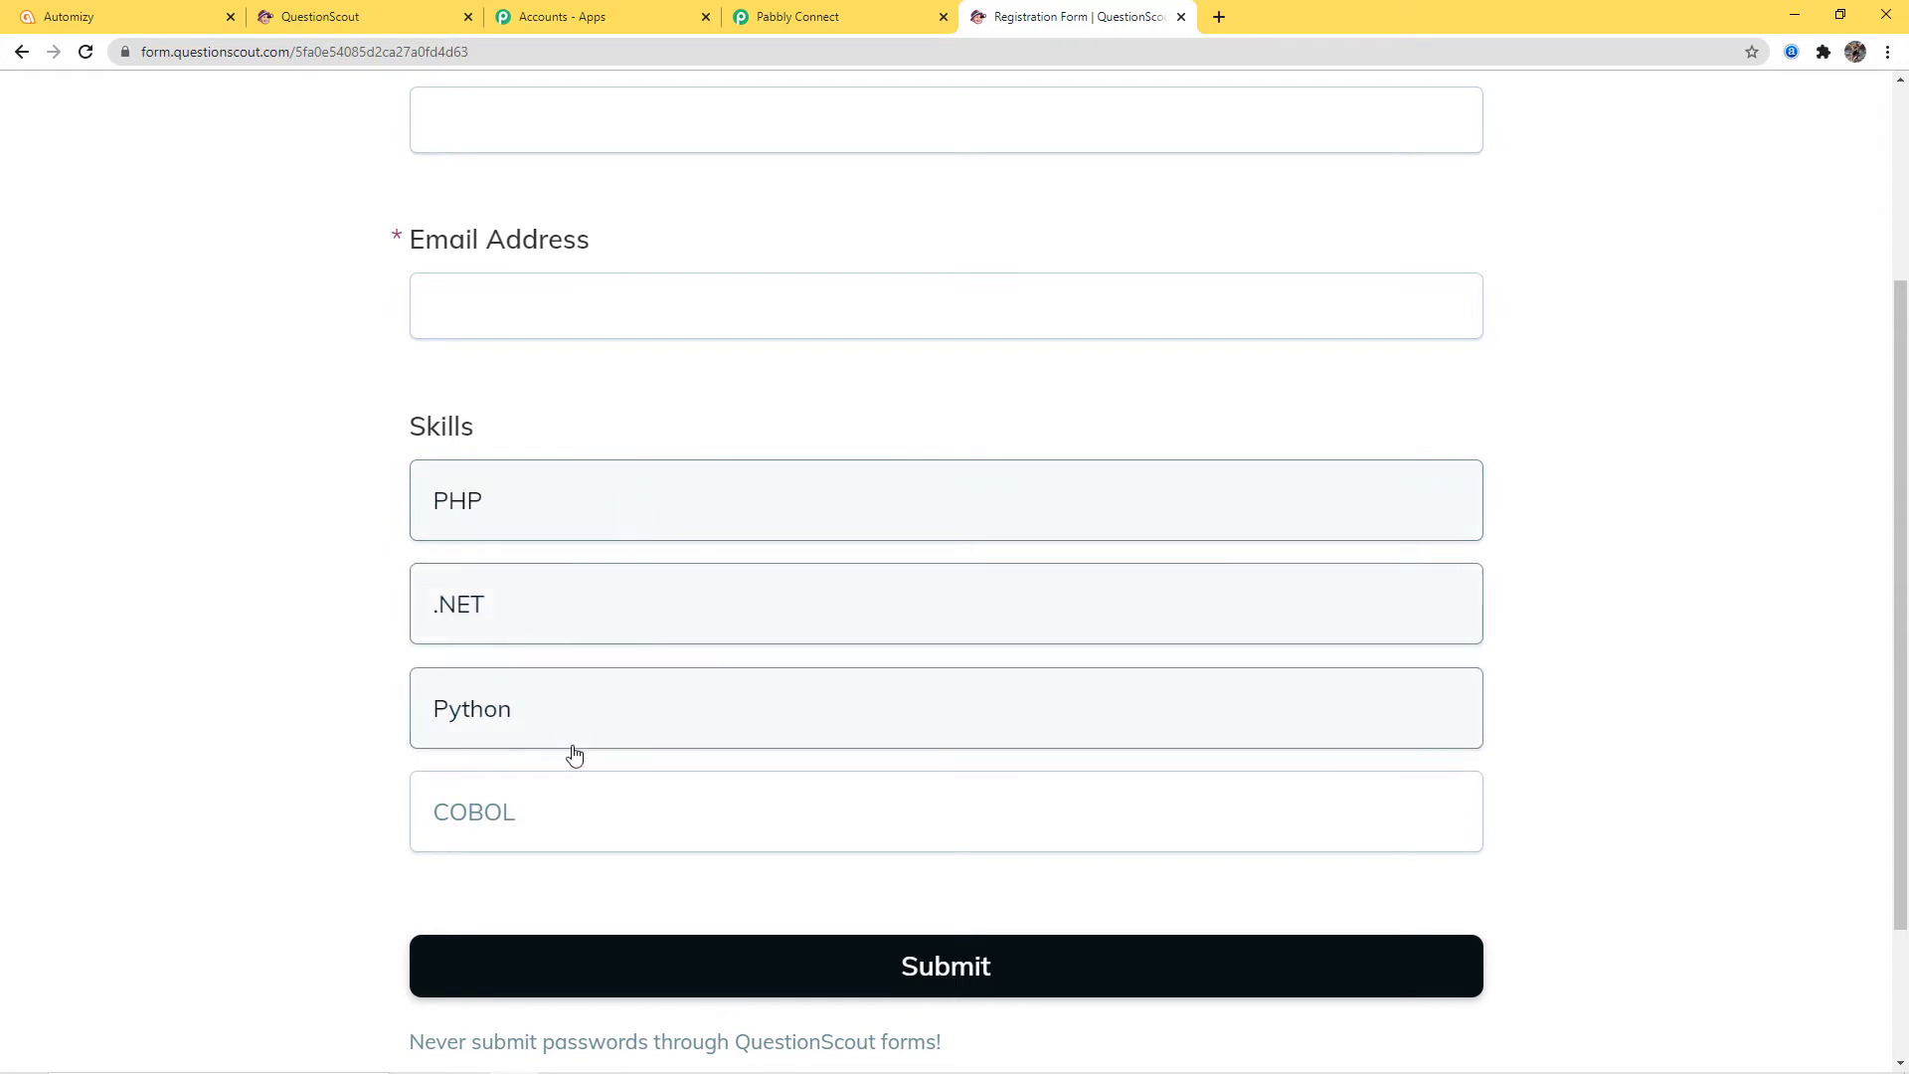
pyautogui.click(589, 814)
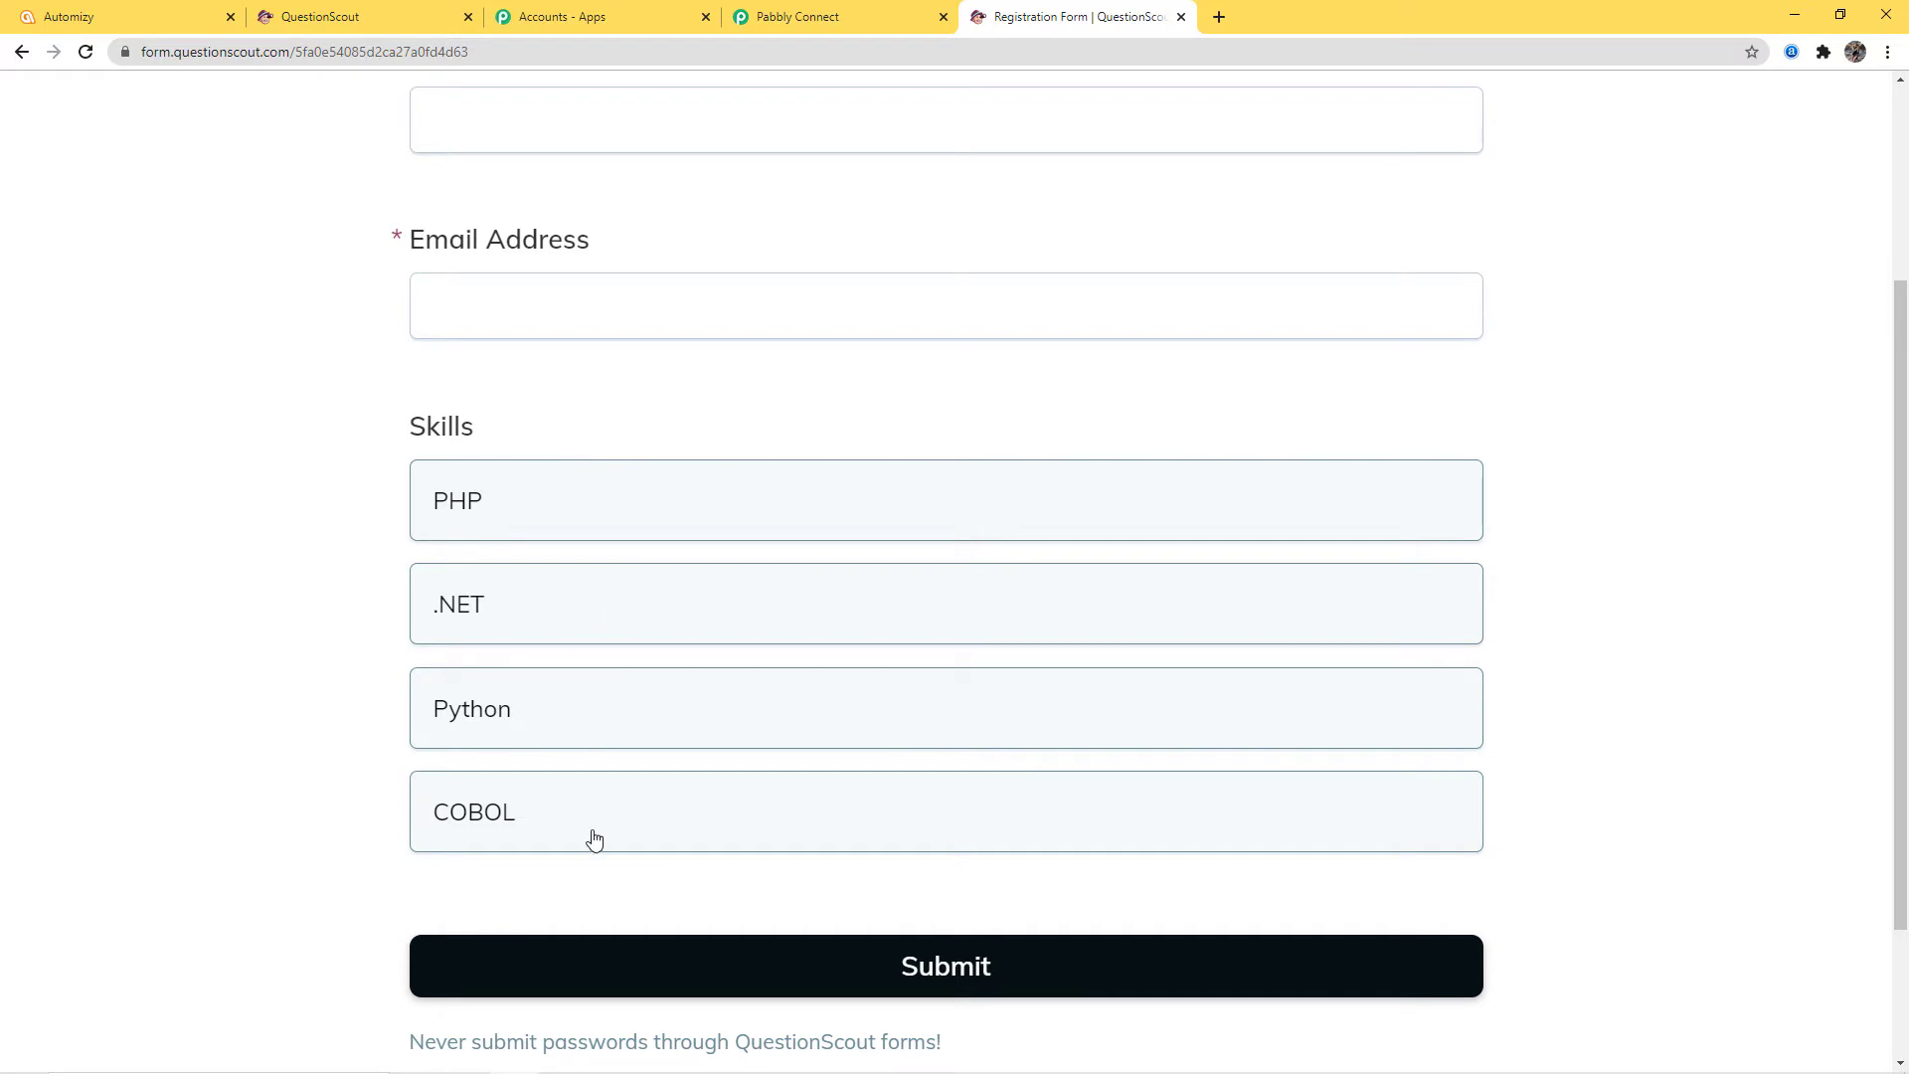
pyautogui.click(557, 505)
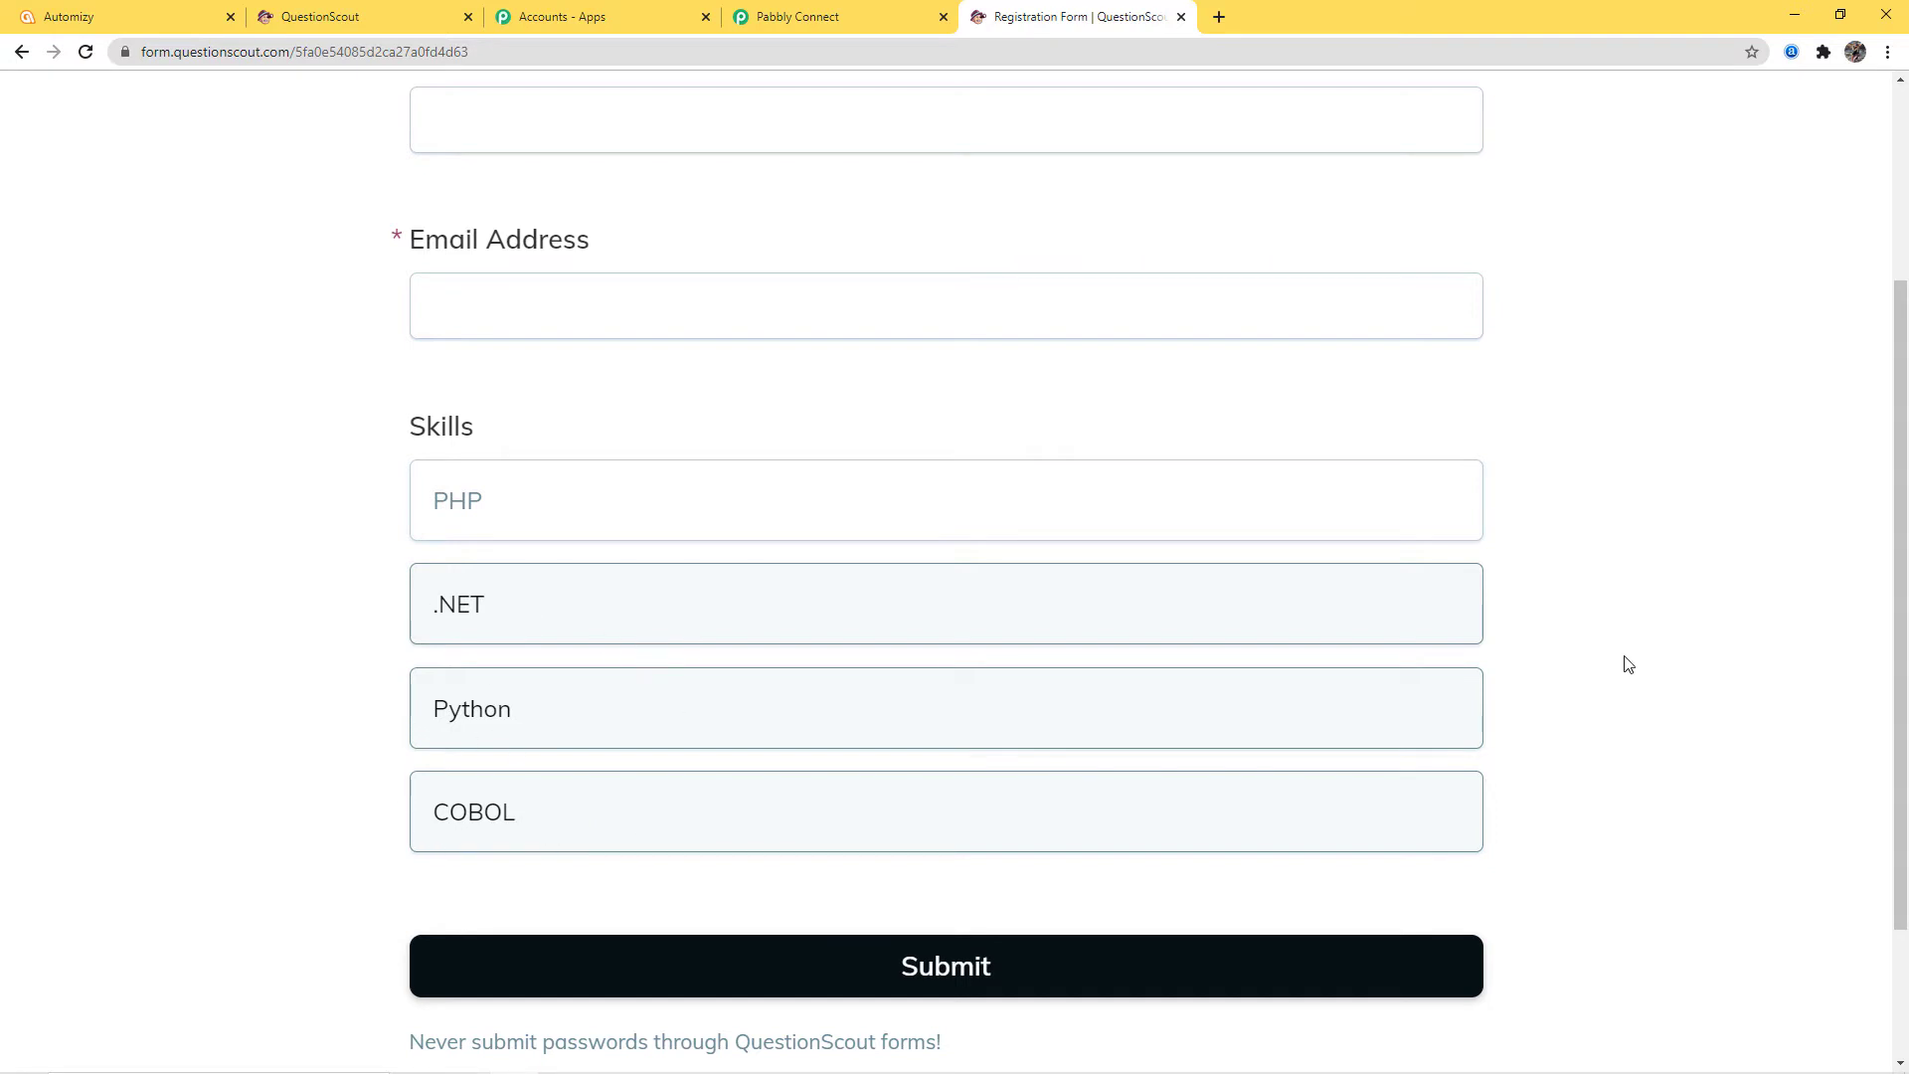
# Fill in the first name, last name and email address fields
pyautogui.scroll(3, 1621, 676)
pyautogui.click(472, 233)
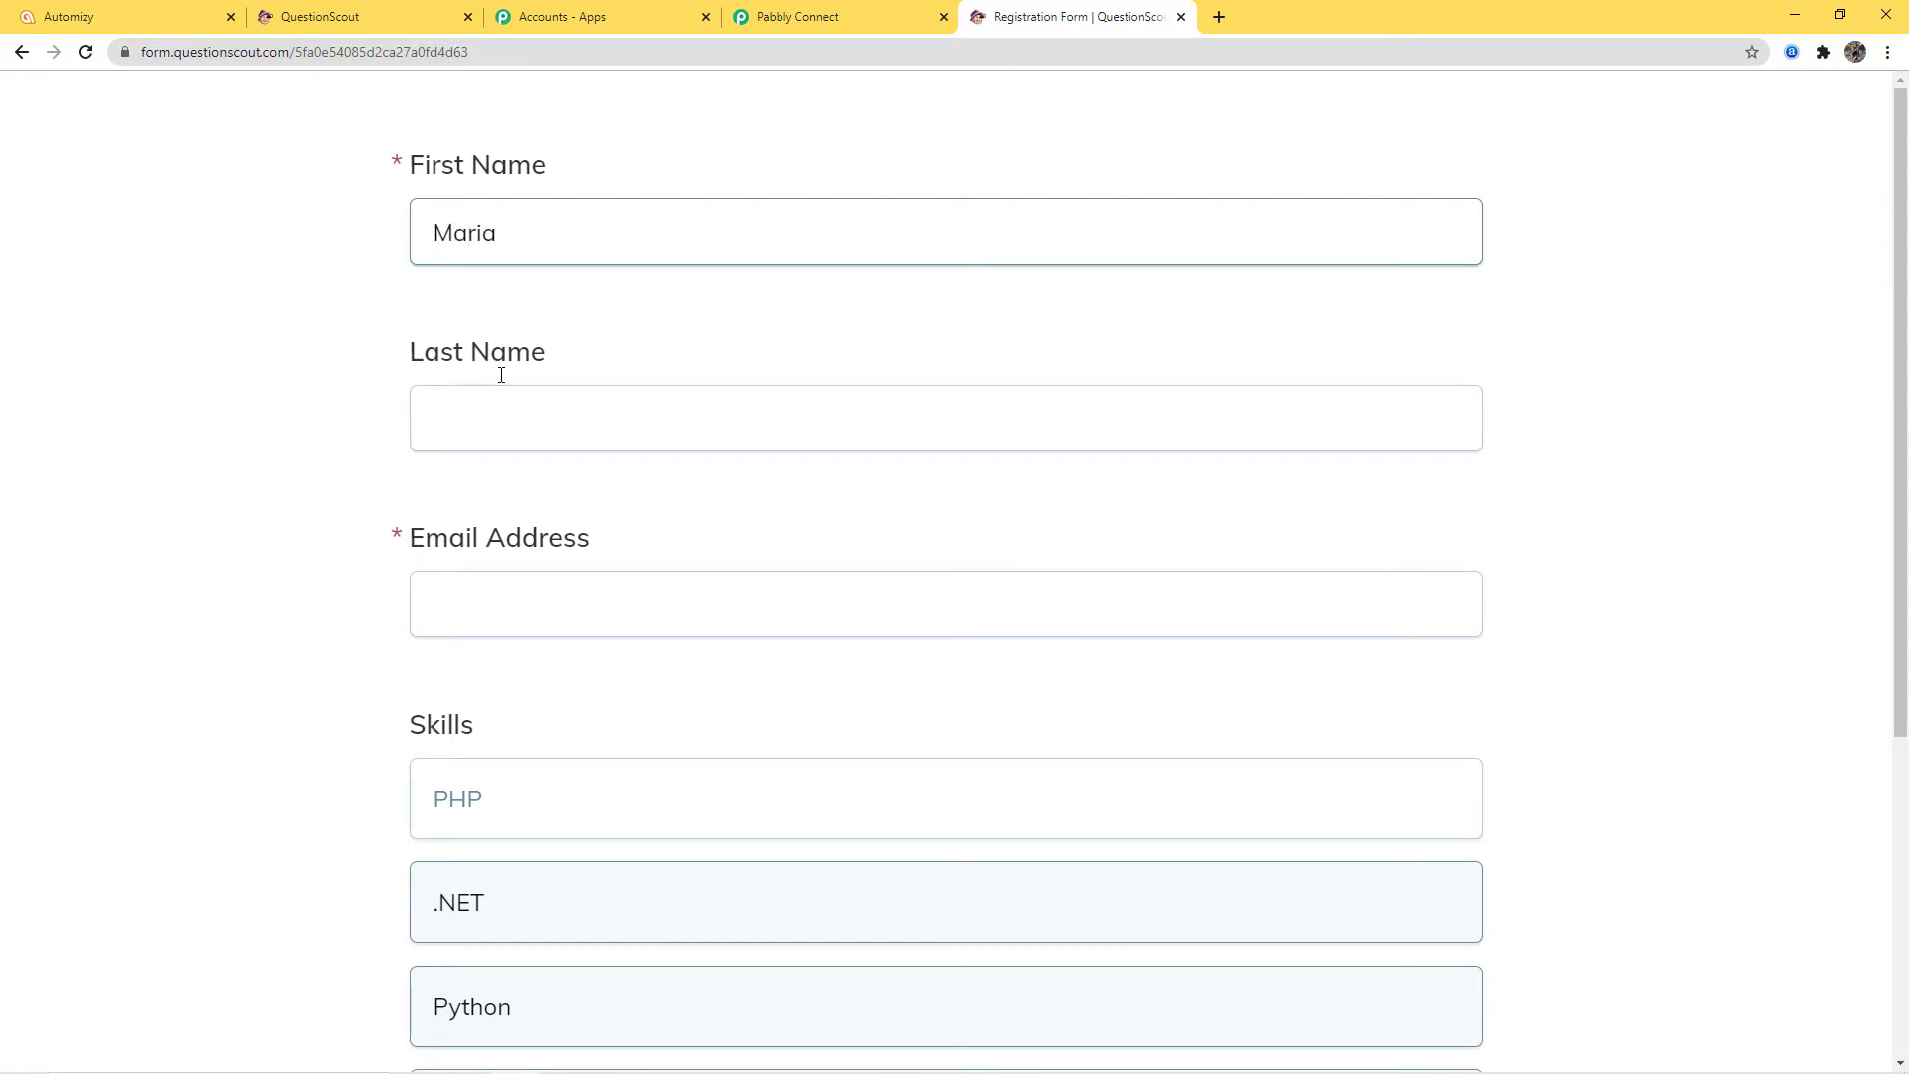
pyautogui.click(505, 416)
pyautogui.write('St')
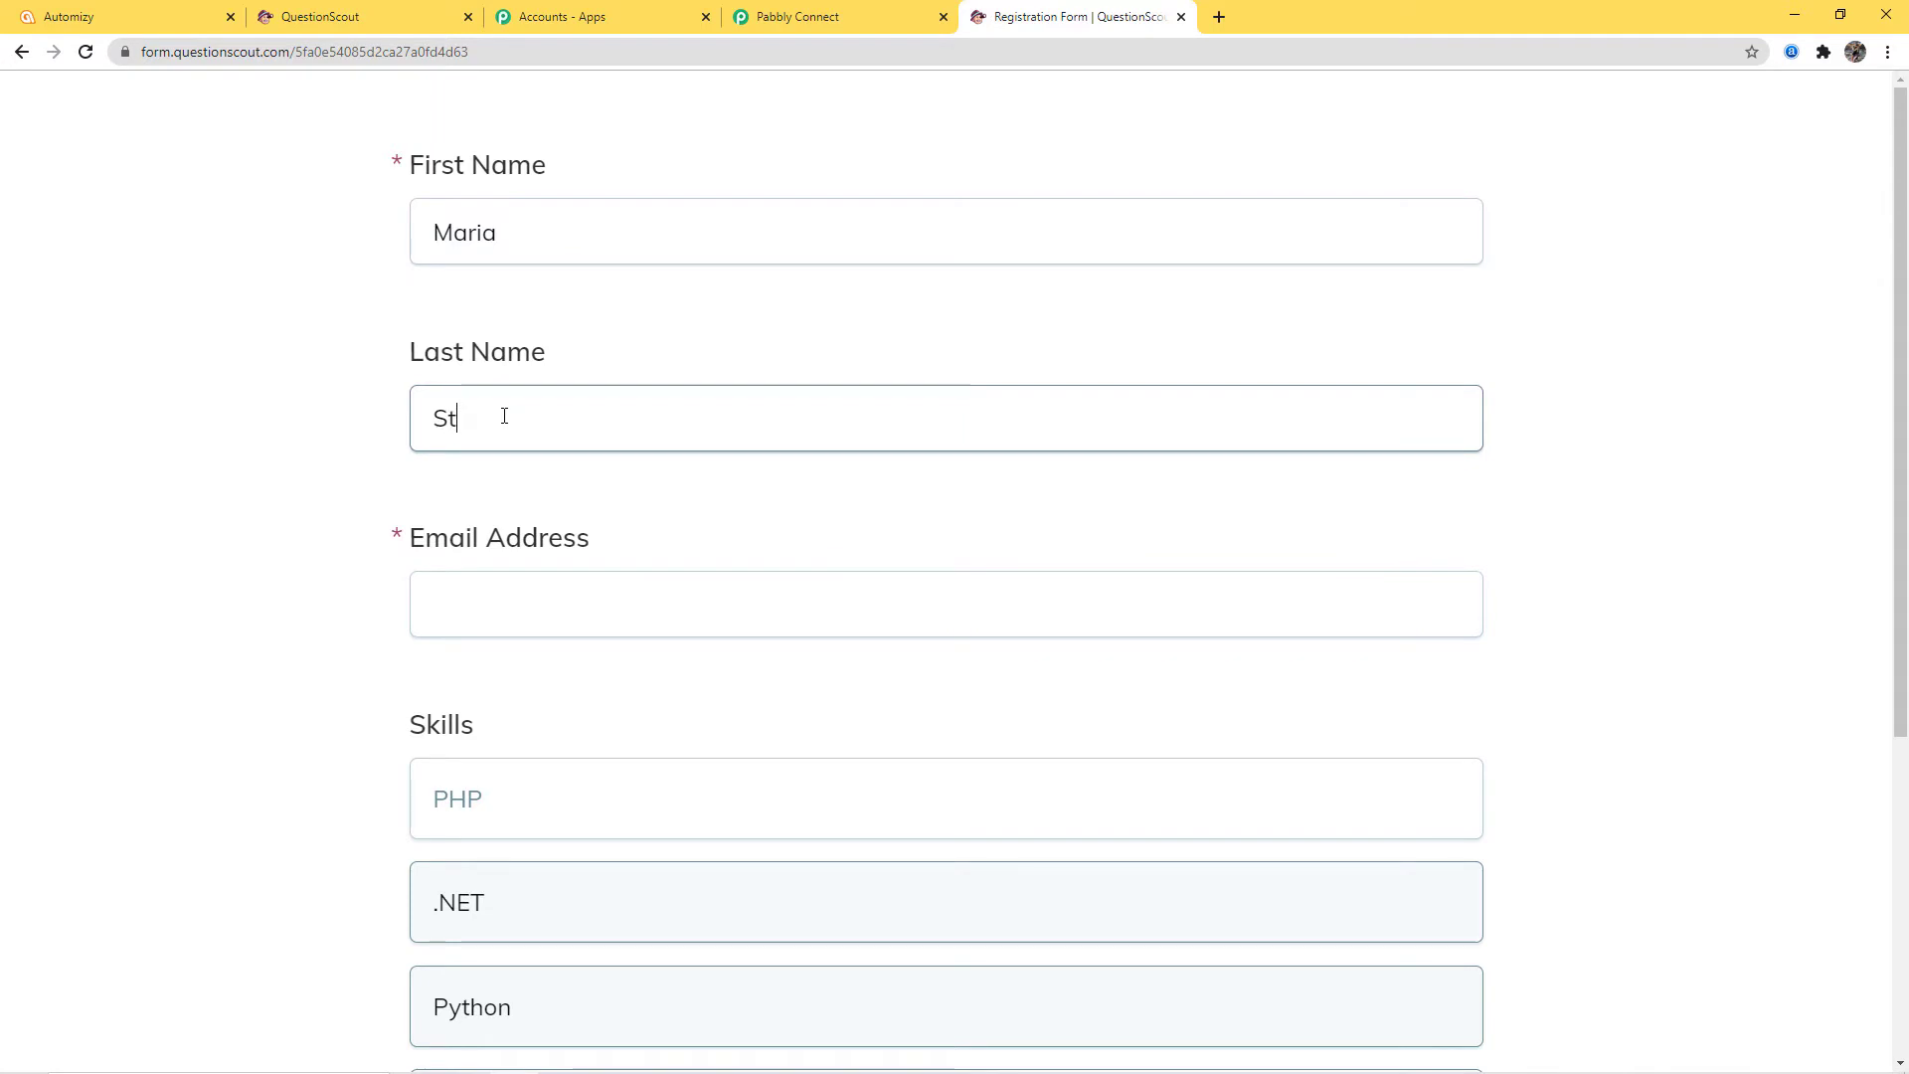
pyautogui.write('evenson')
pyautogui.click(457, 592)
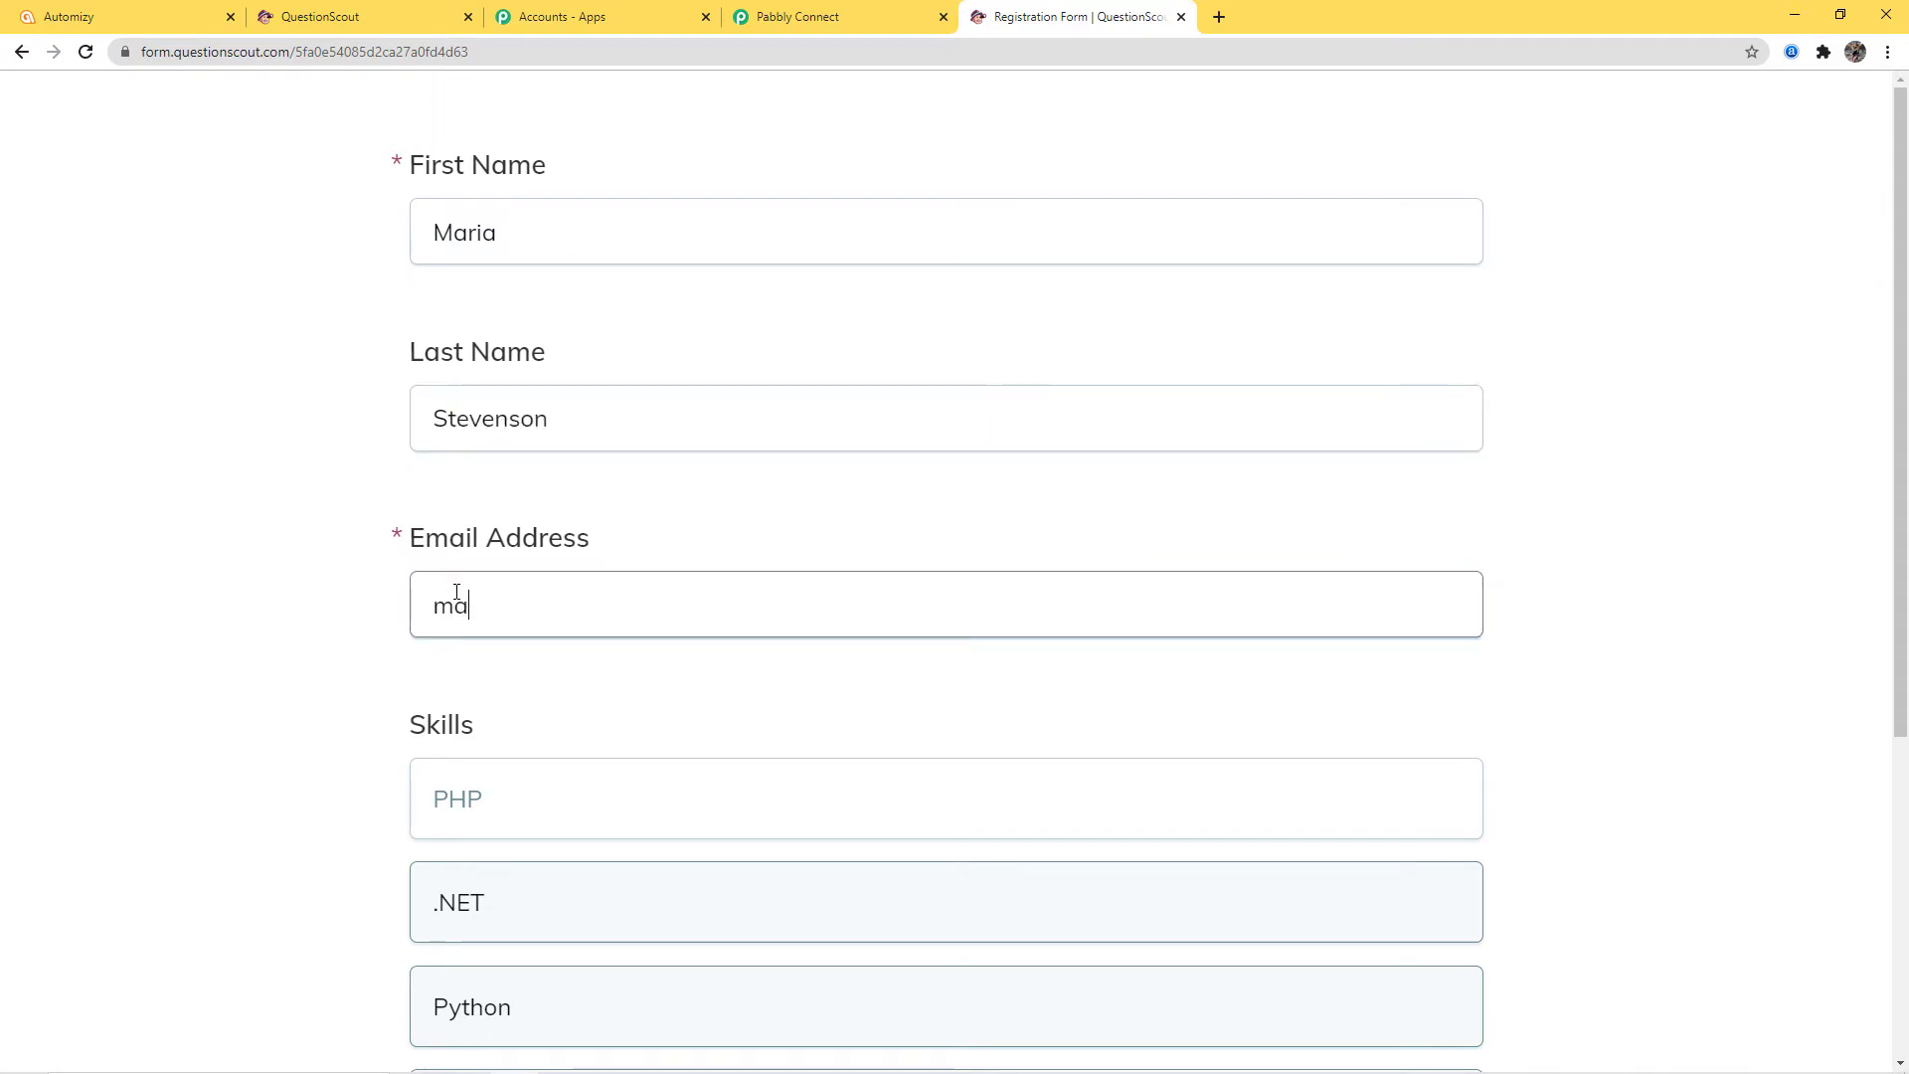
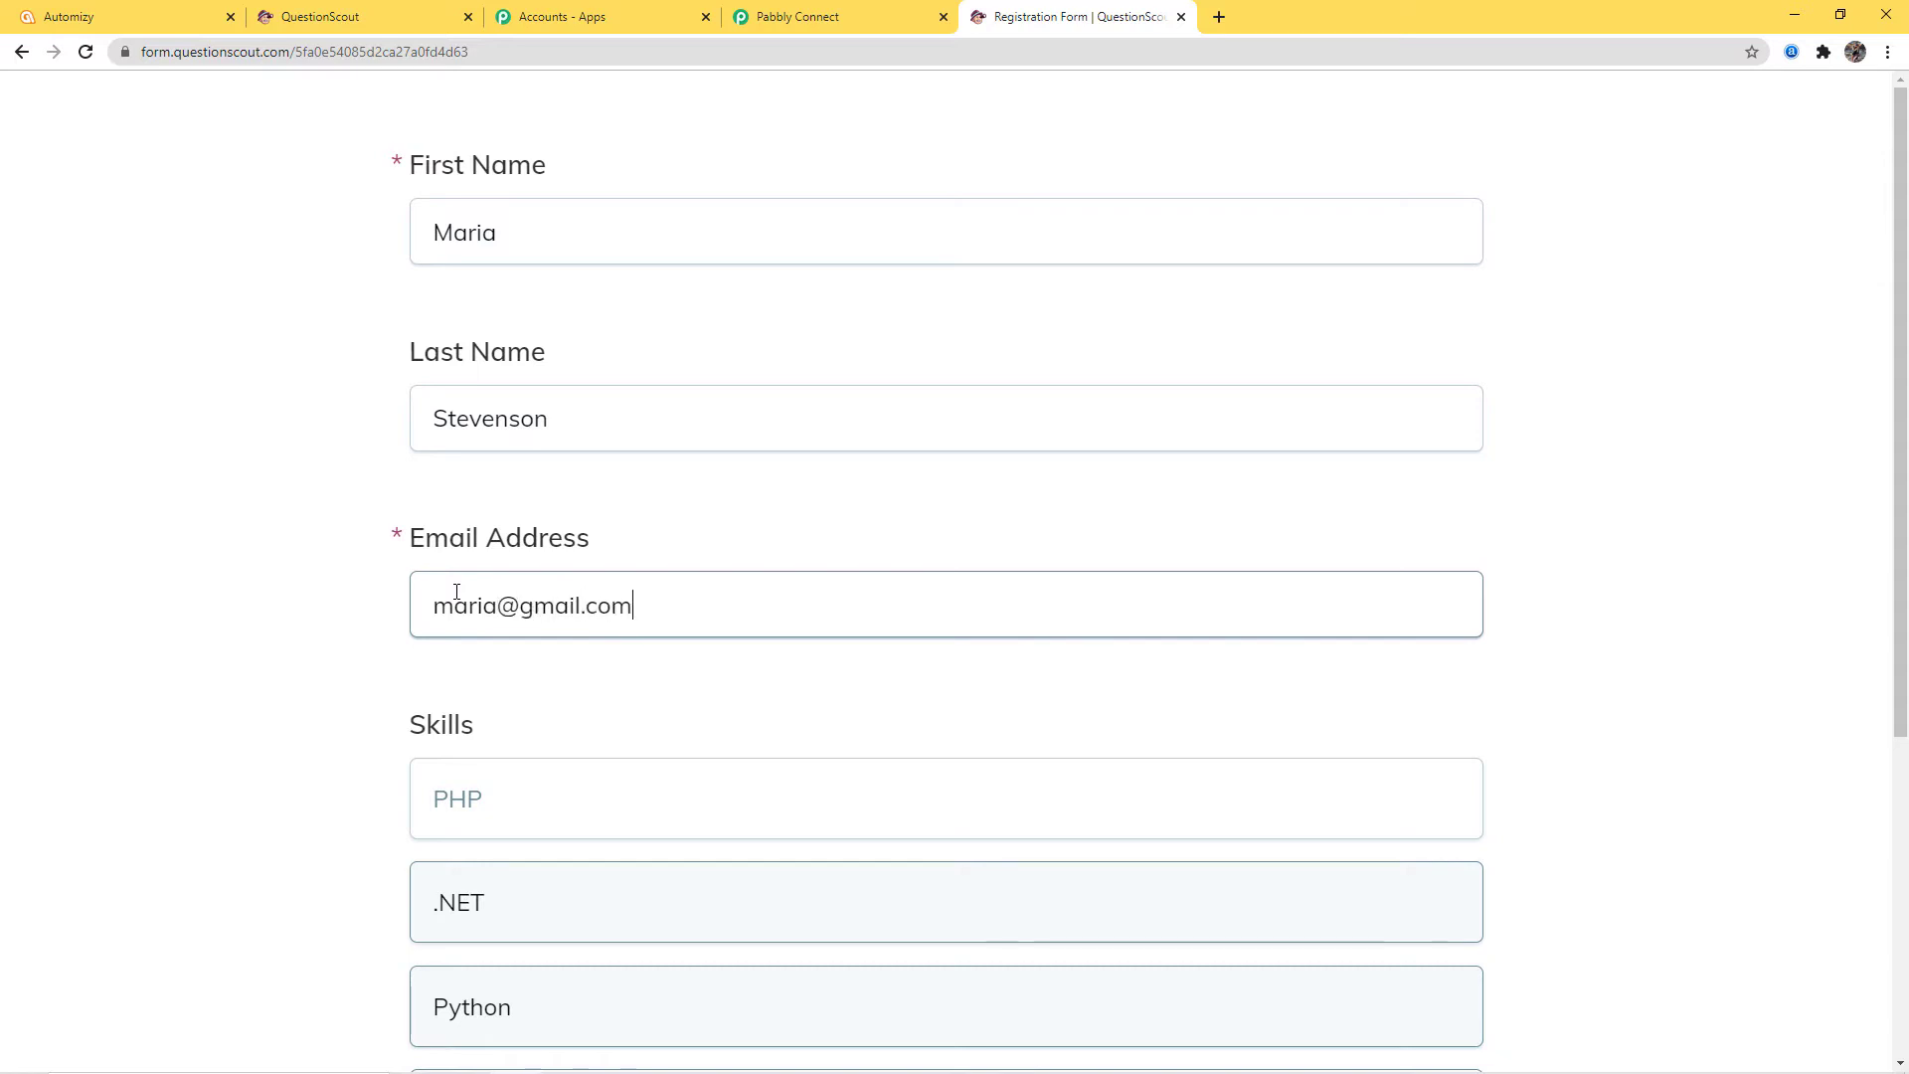
# Tick PHP, .NET, Python and COBOL under Skills and submit the form
pyautogui.scroll(-5, 904, 559)
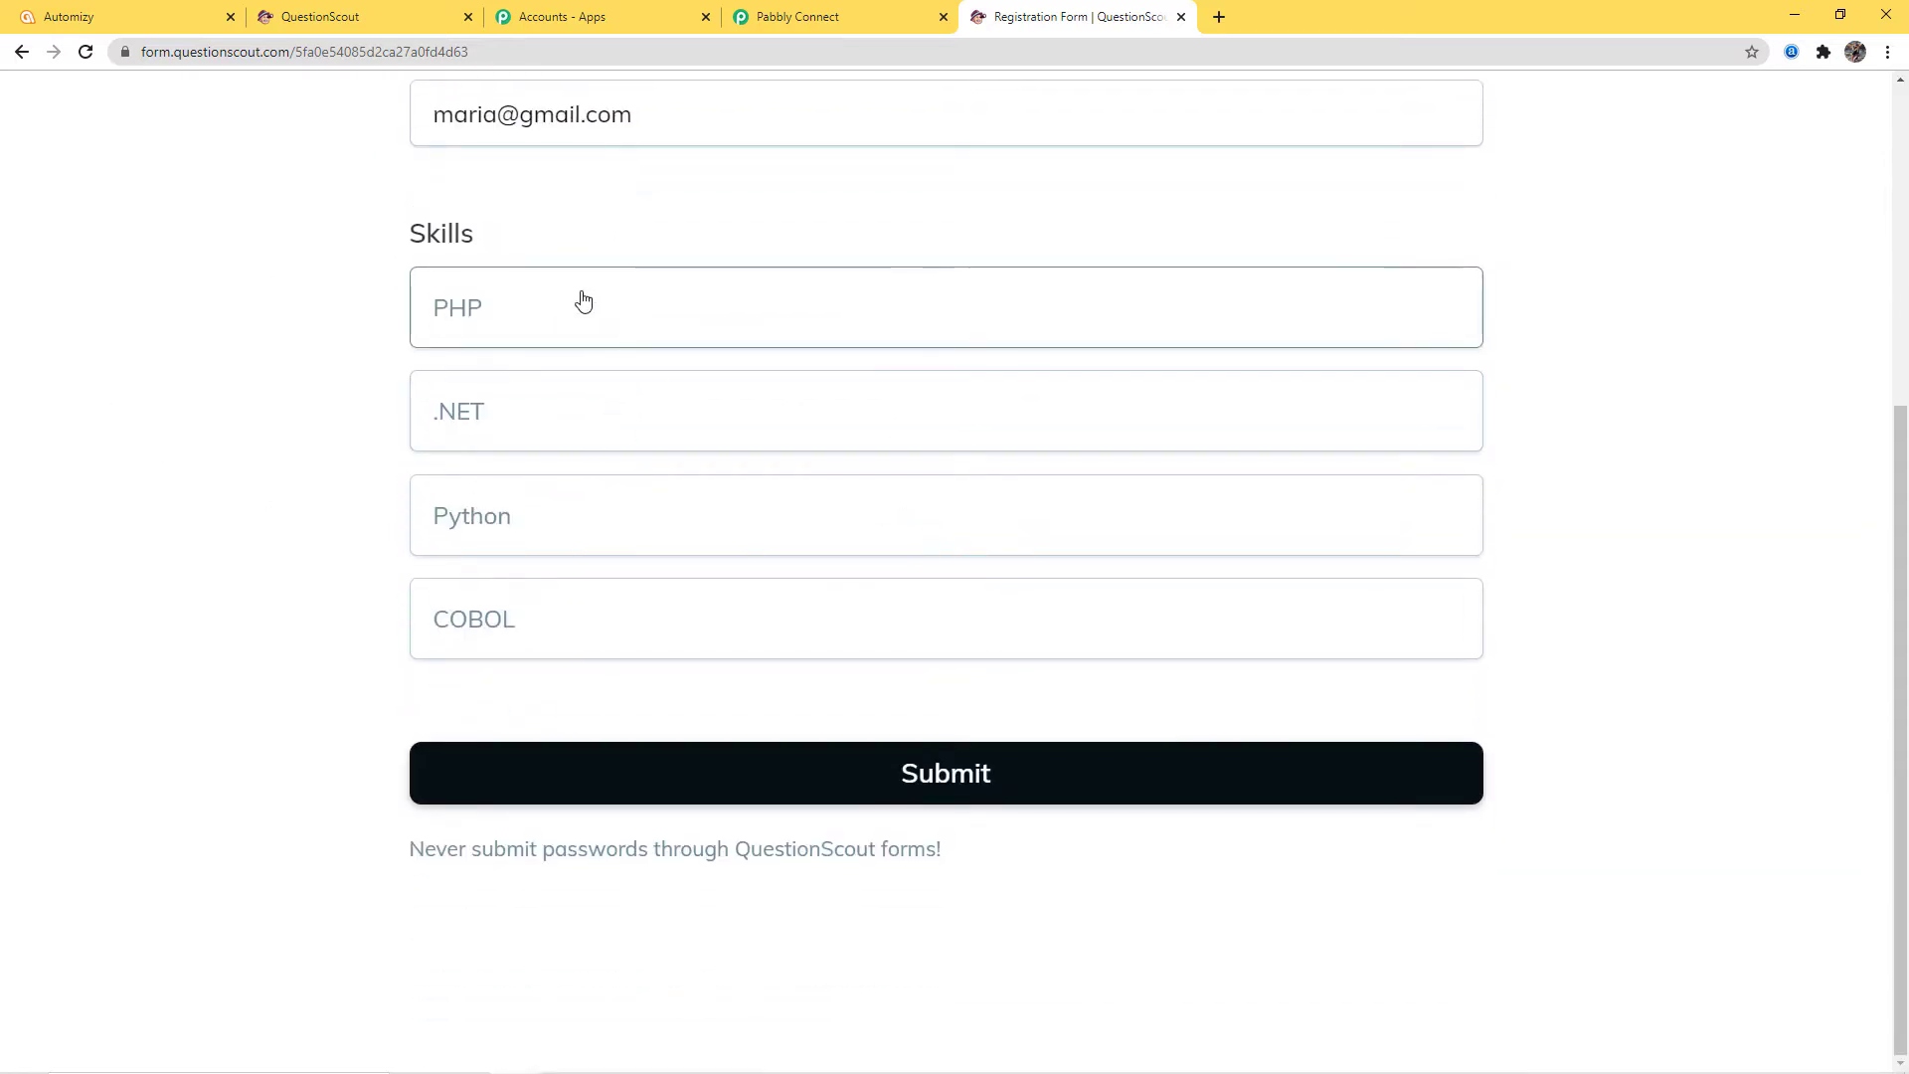
pyautogui.click(578, 302)
pyautogui.click(568, 427)
pyautogui.click(570, 517)
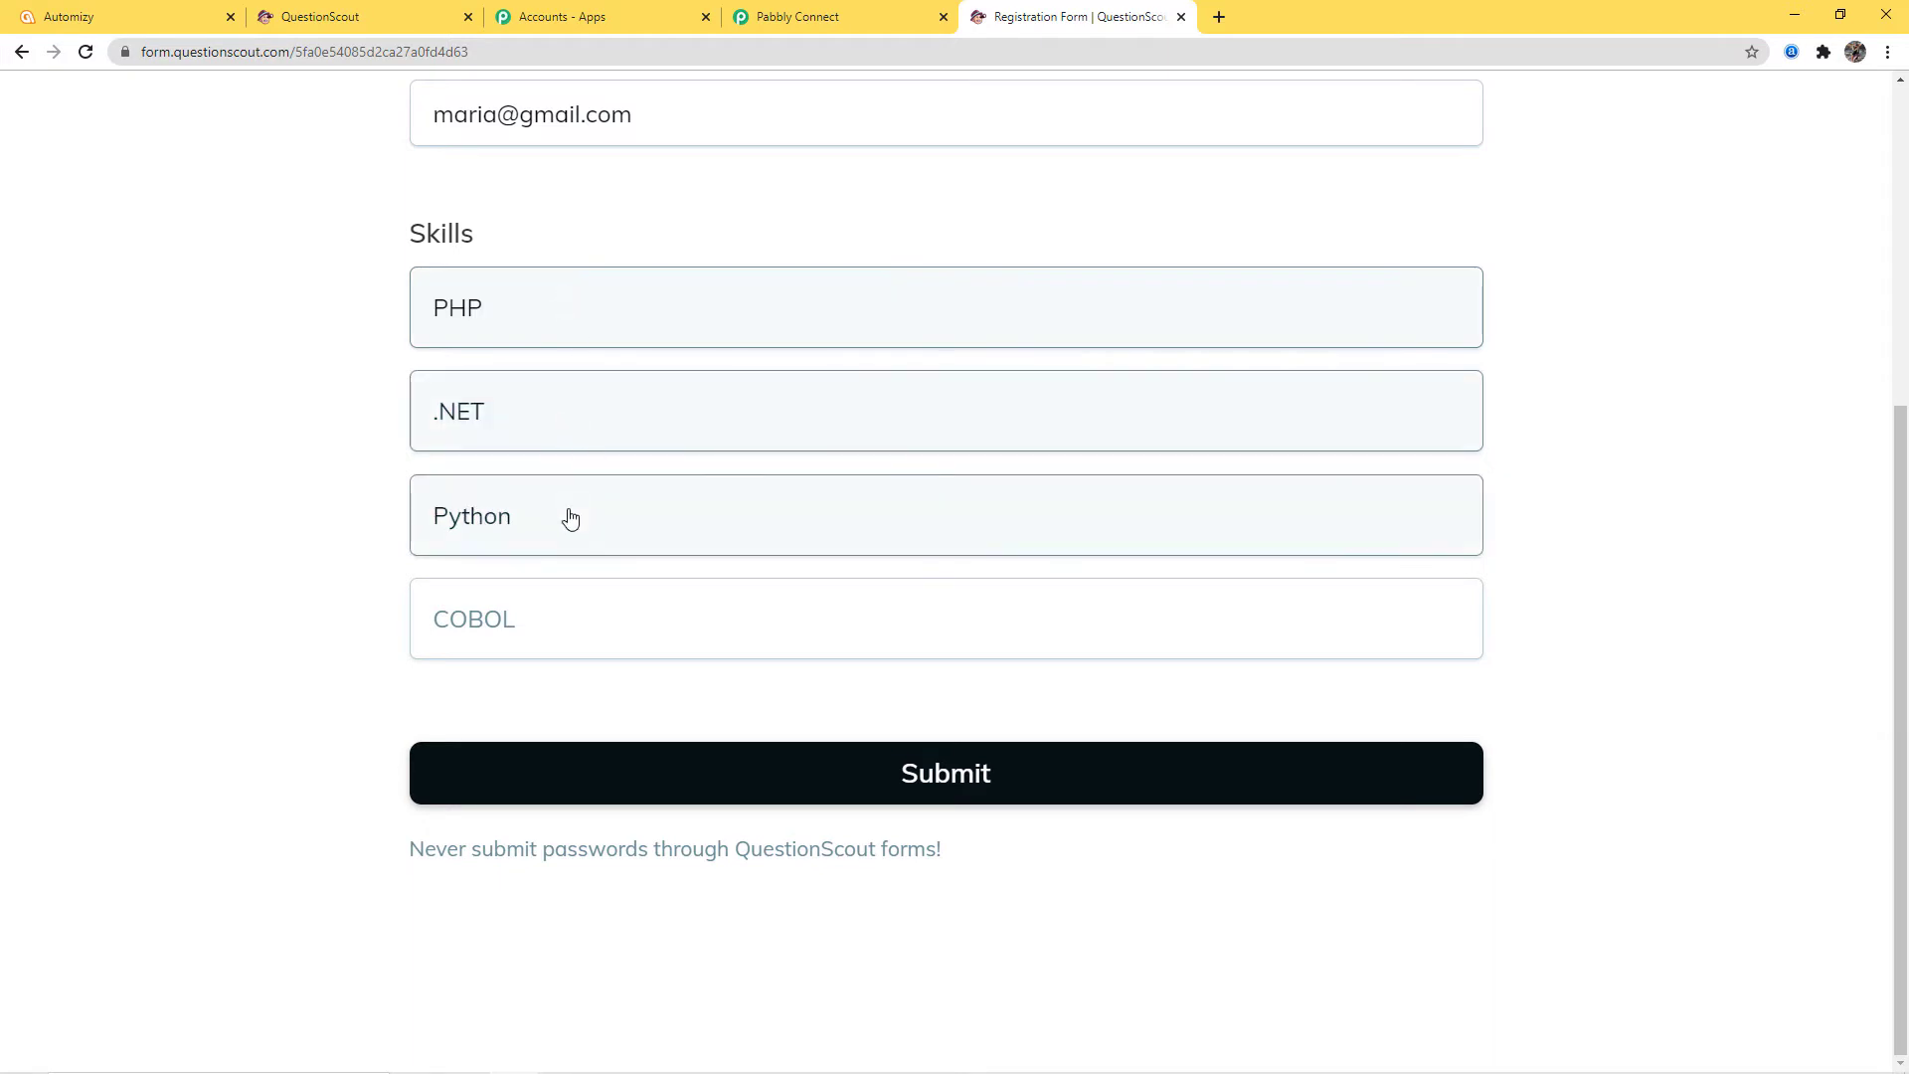
pyautogui.click(567, 614)
pyautogui.click(969, 767)
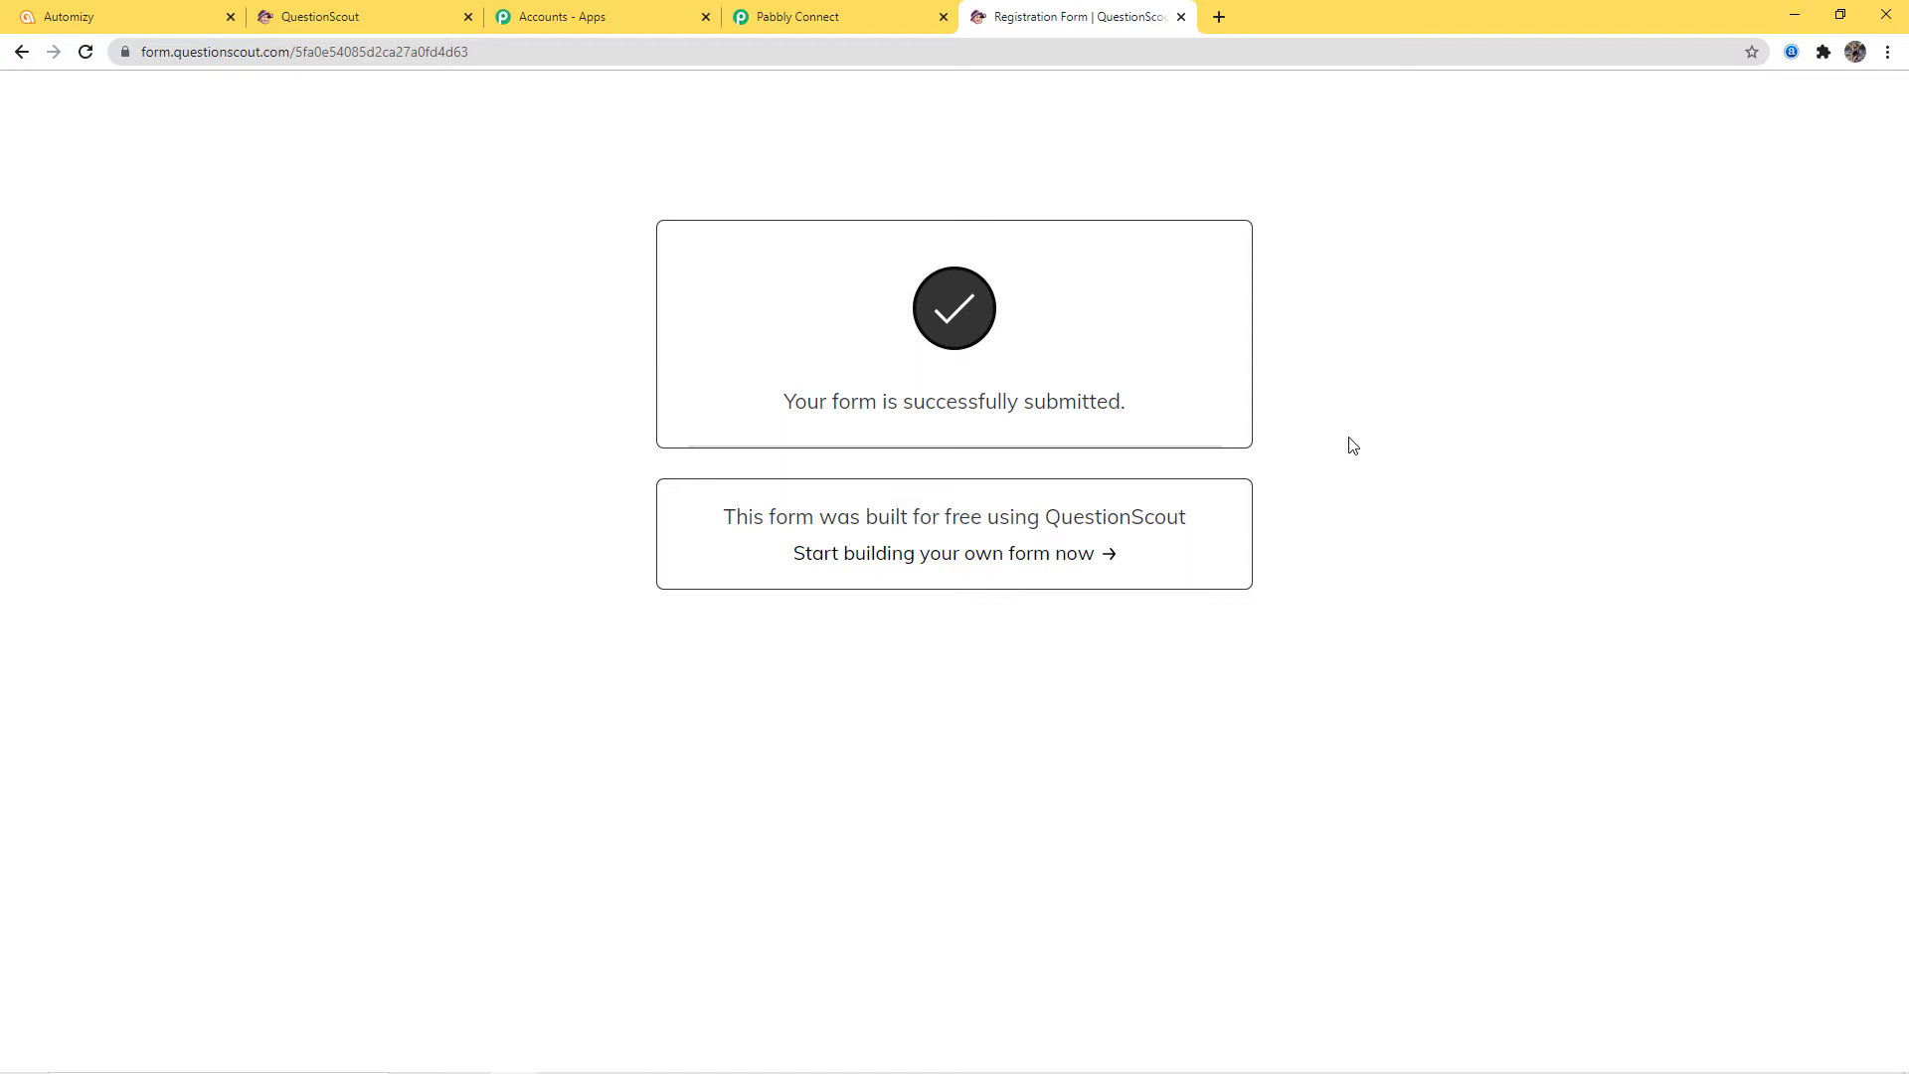
# Review the captured webhook response fields, including all four skill values
pyautogui.click(809, 18)
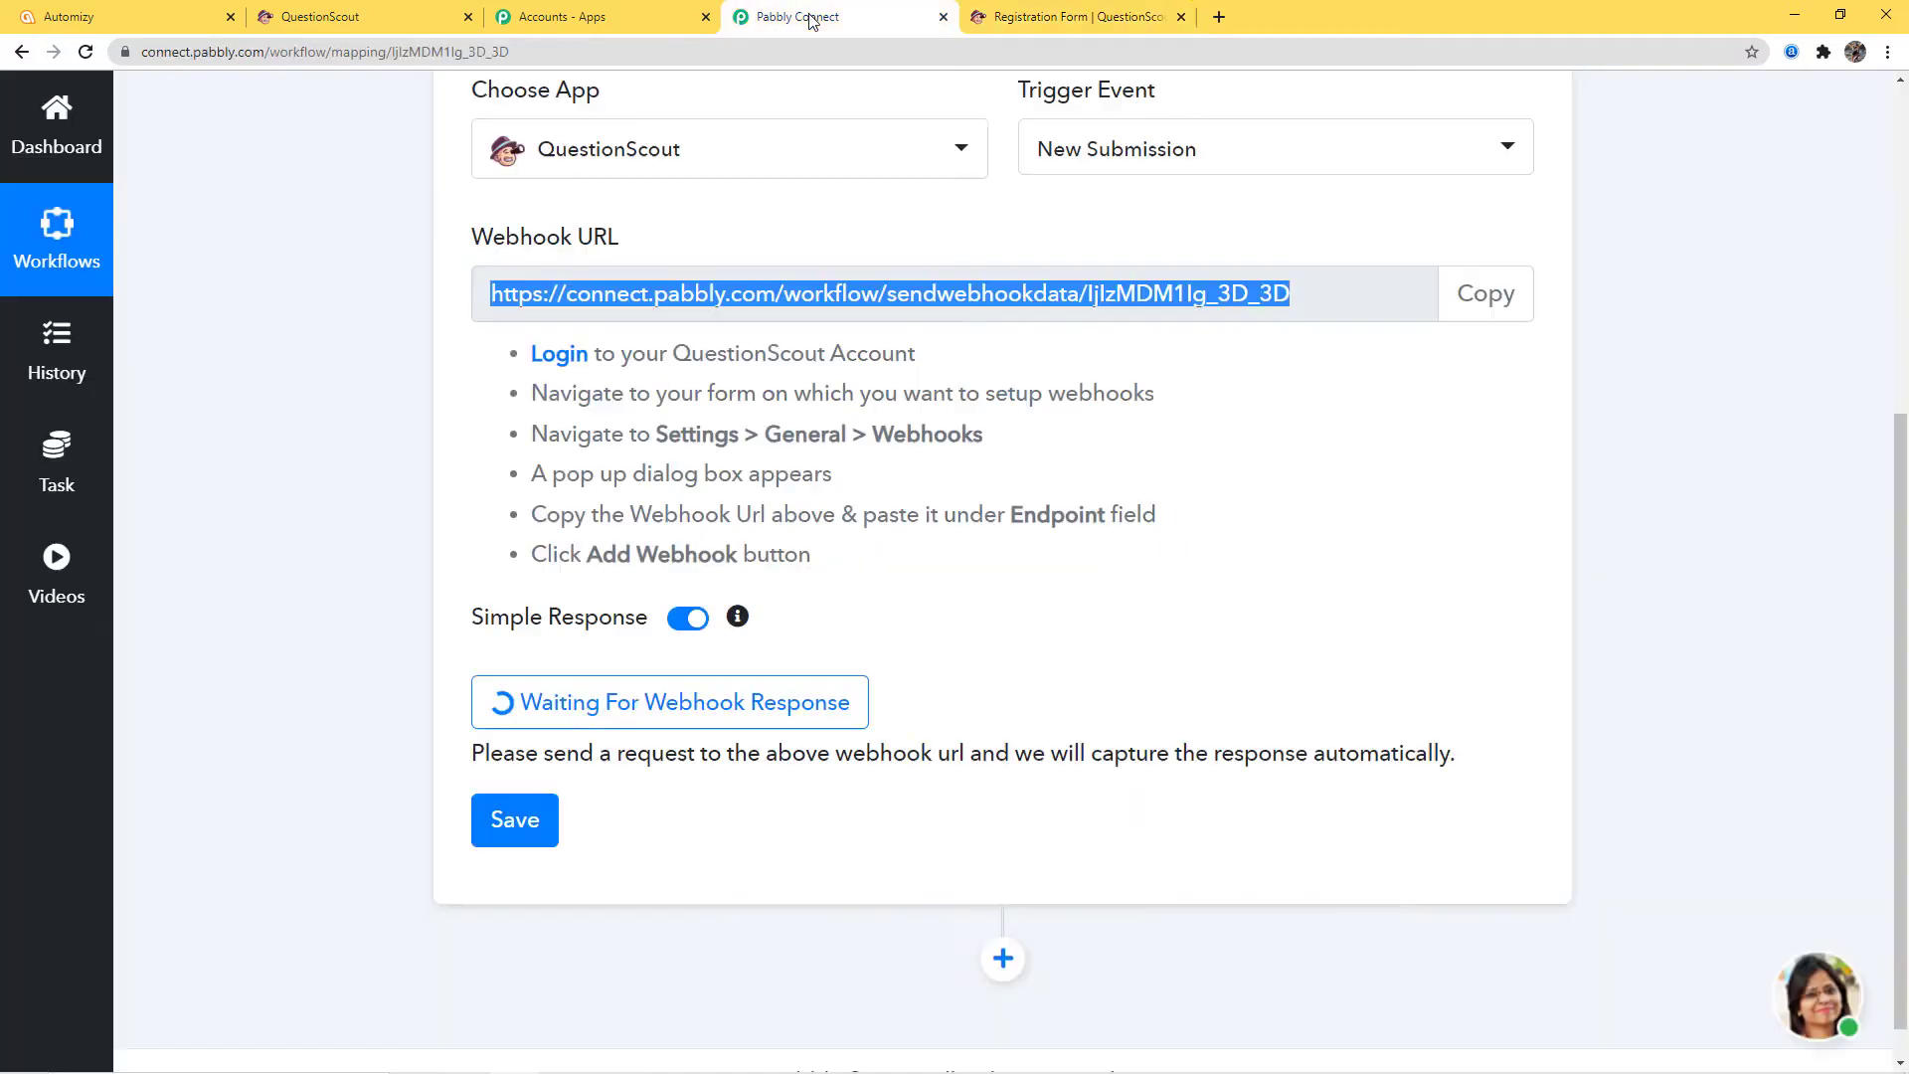
pyautogui.scroll(-2, 1298, 604)
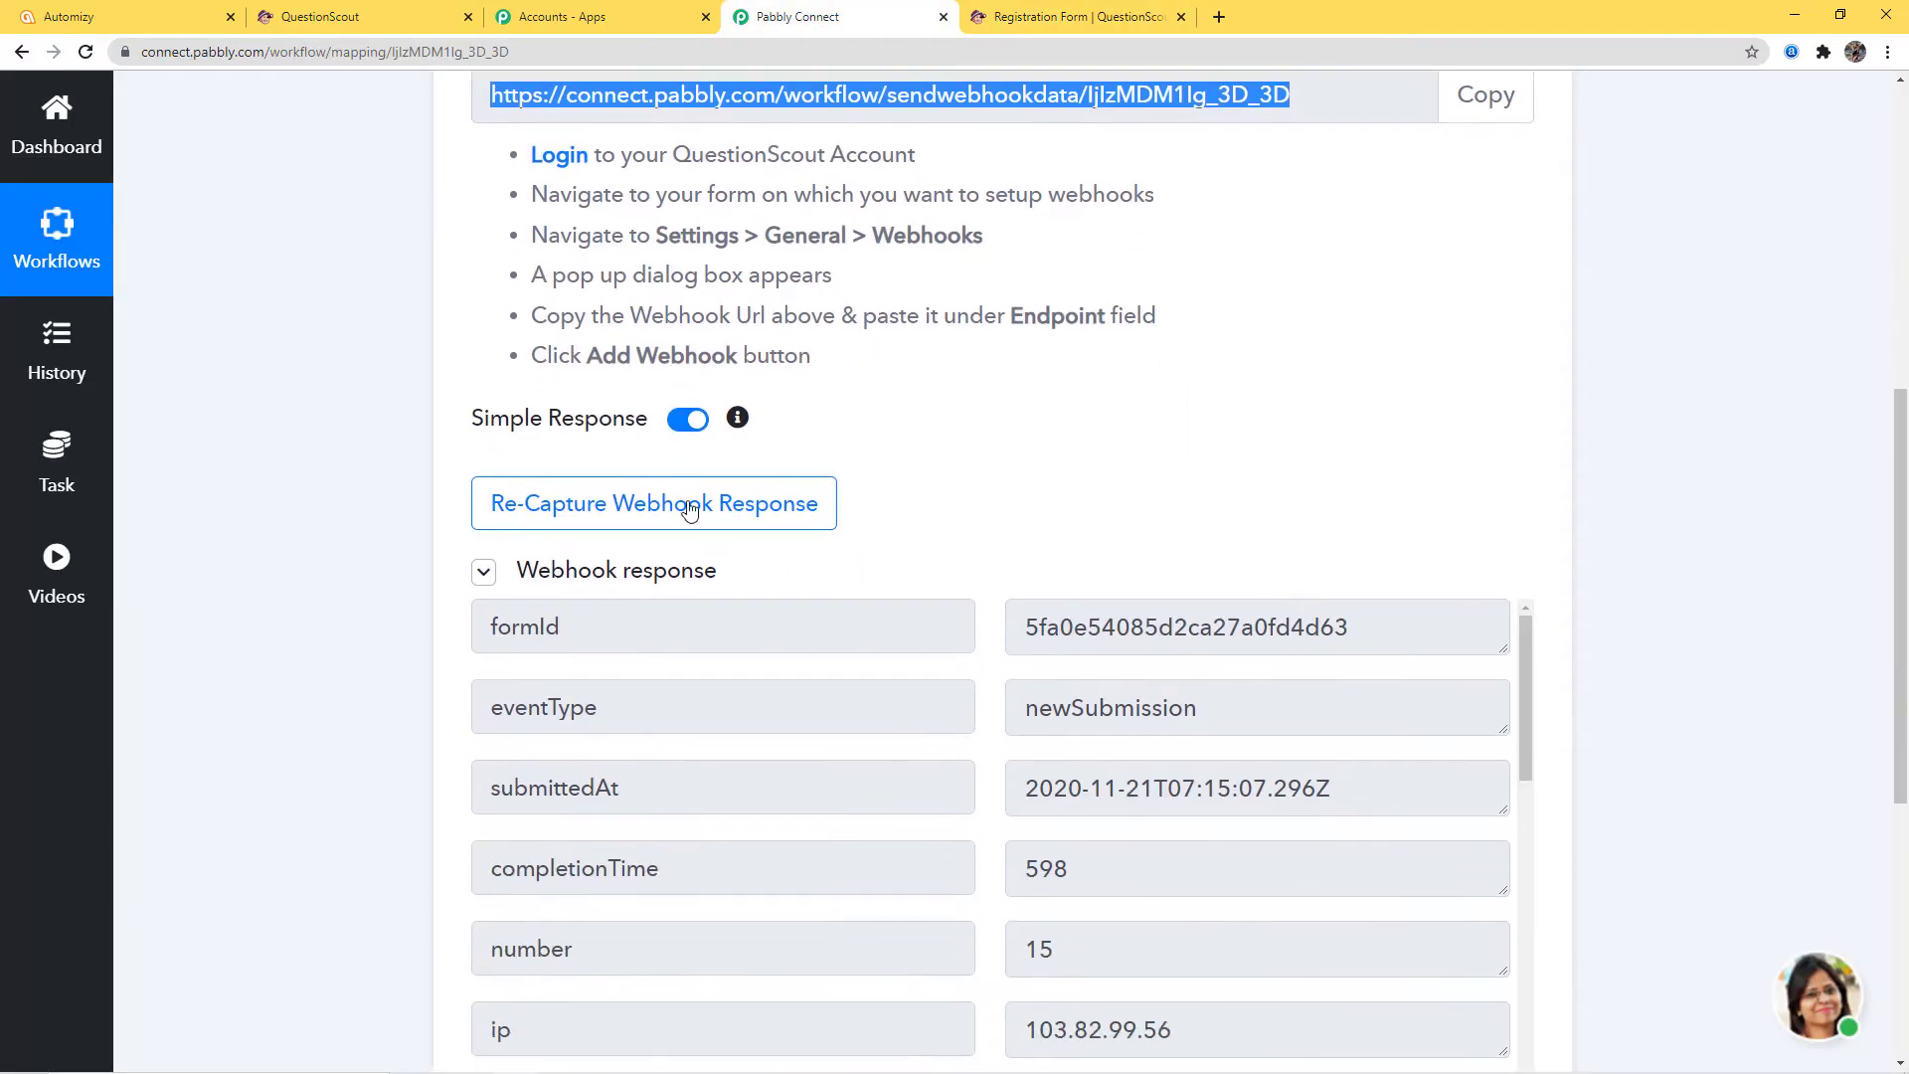
pyautogui.scroll(-4, 1788, 620)
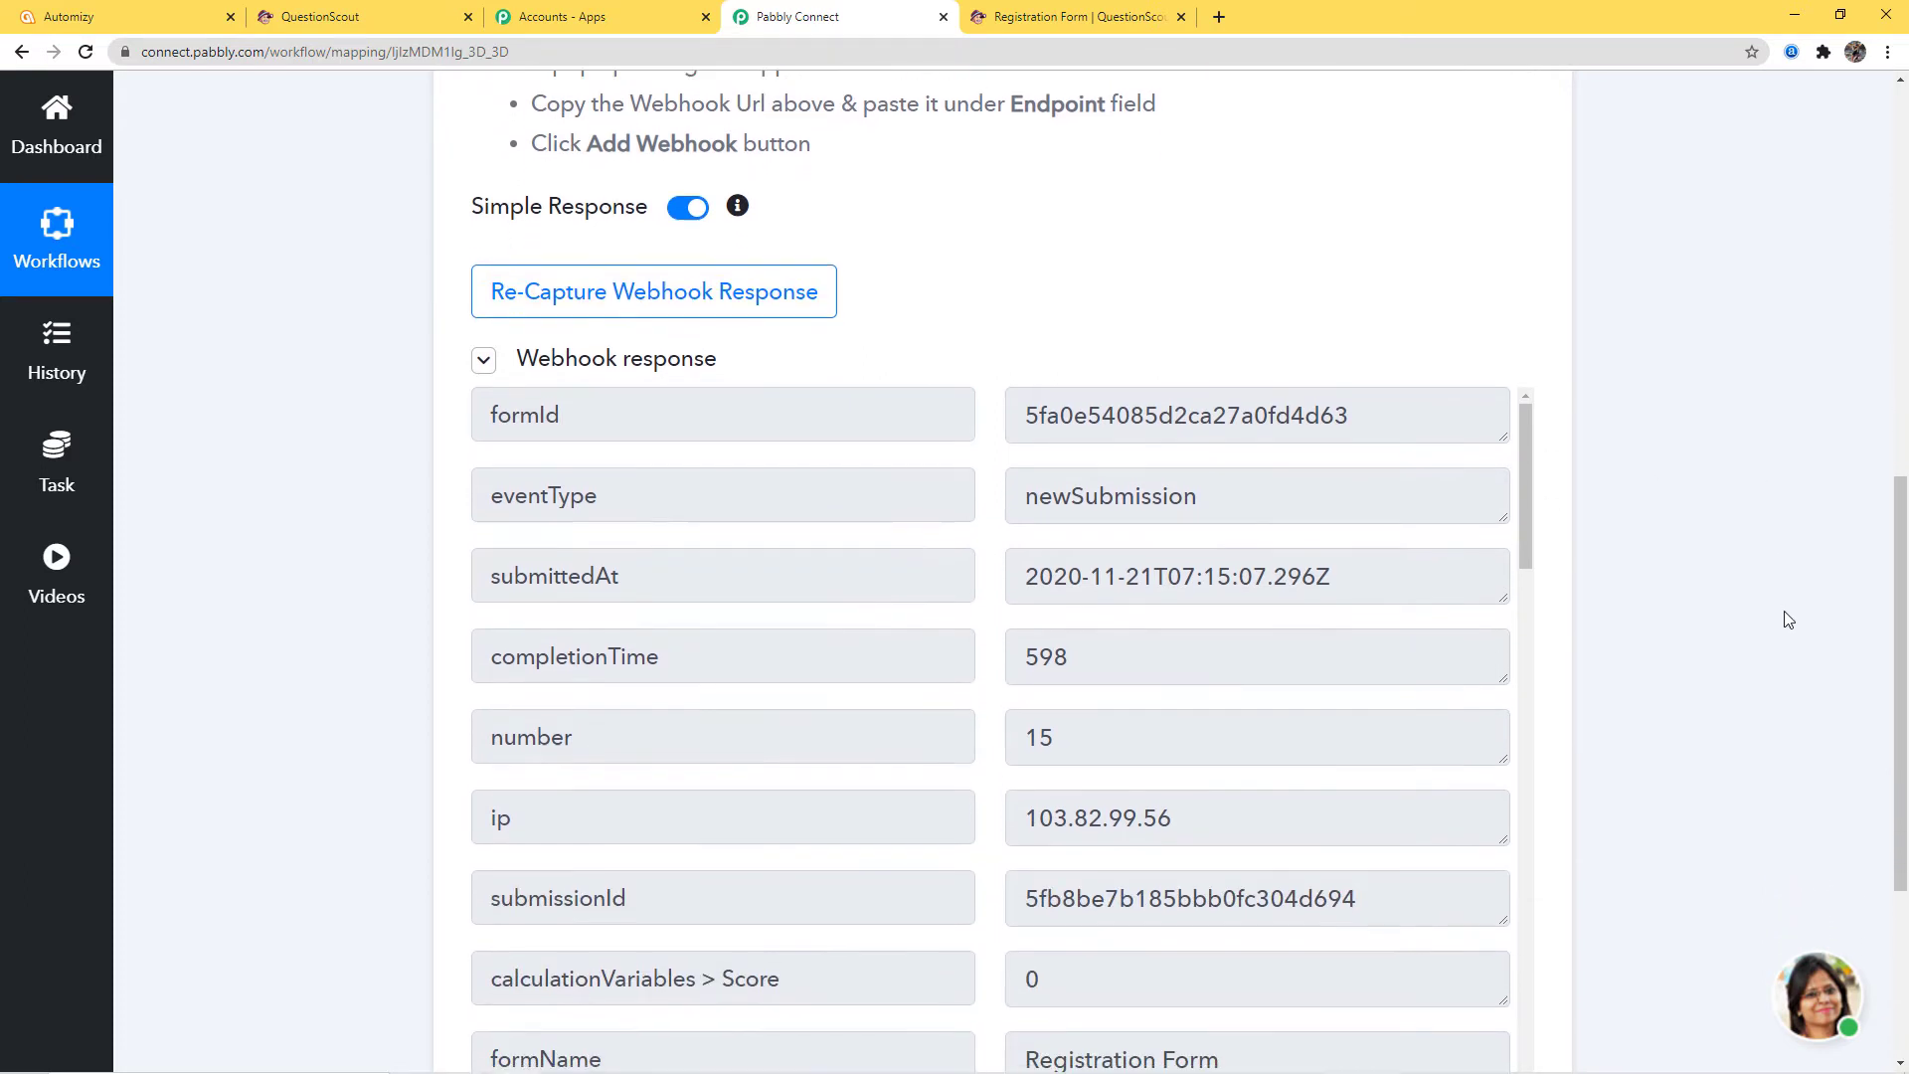
pyautogui.scroll(-7, 1275, 574)
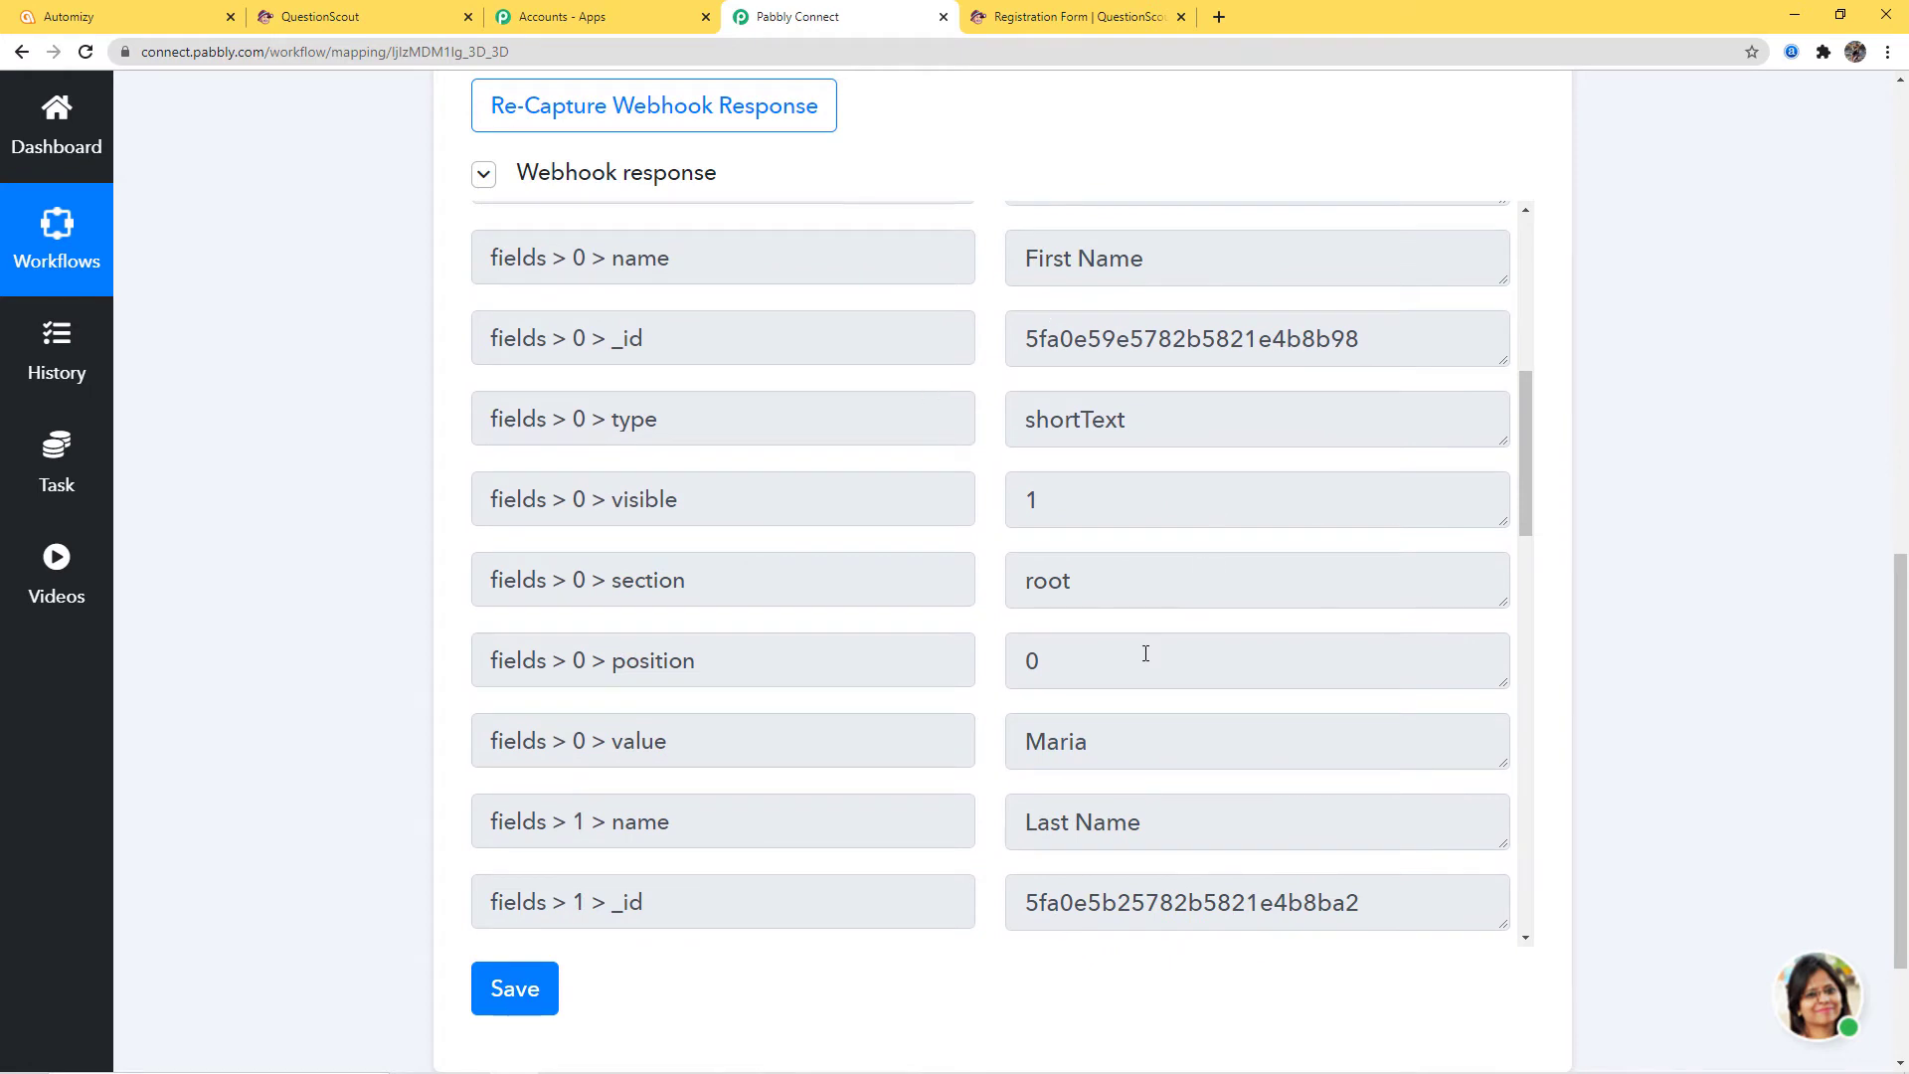
pyautogui.scroll(-1, 1173, 648)
pyautogui.scroll(-7, 1234, 637)
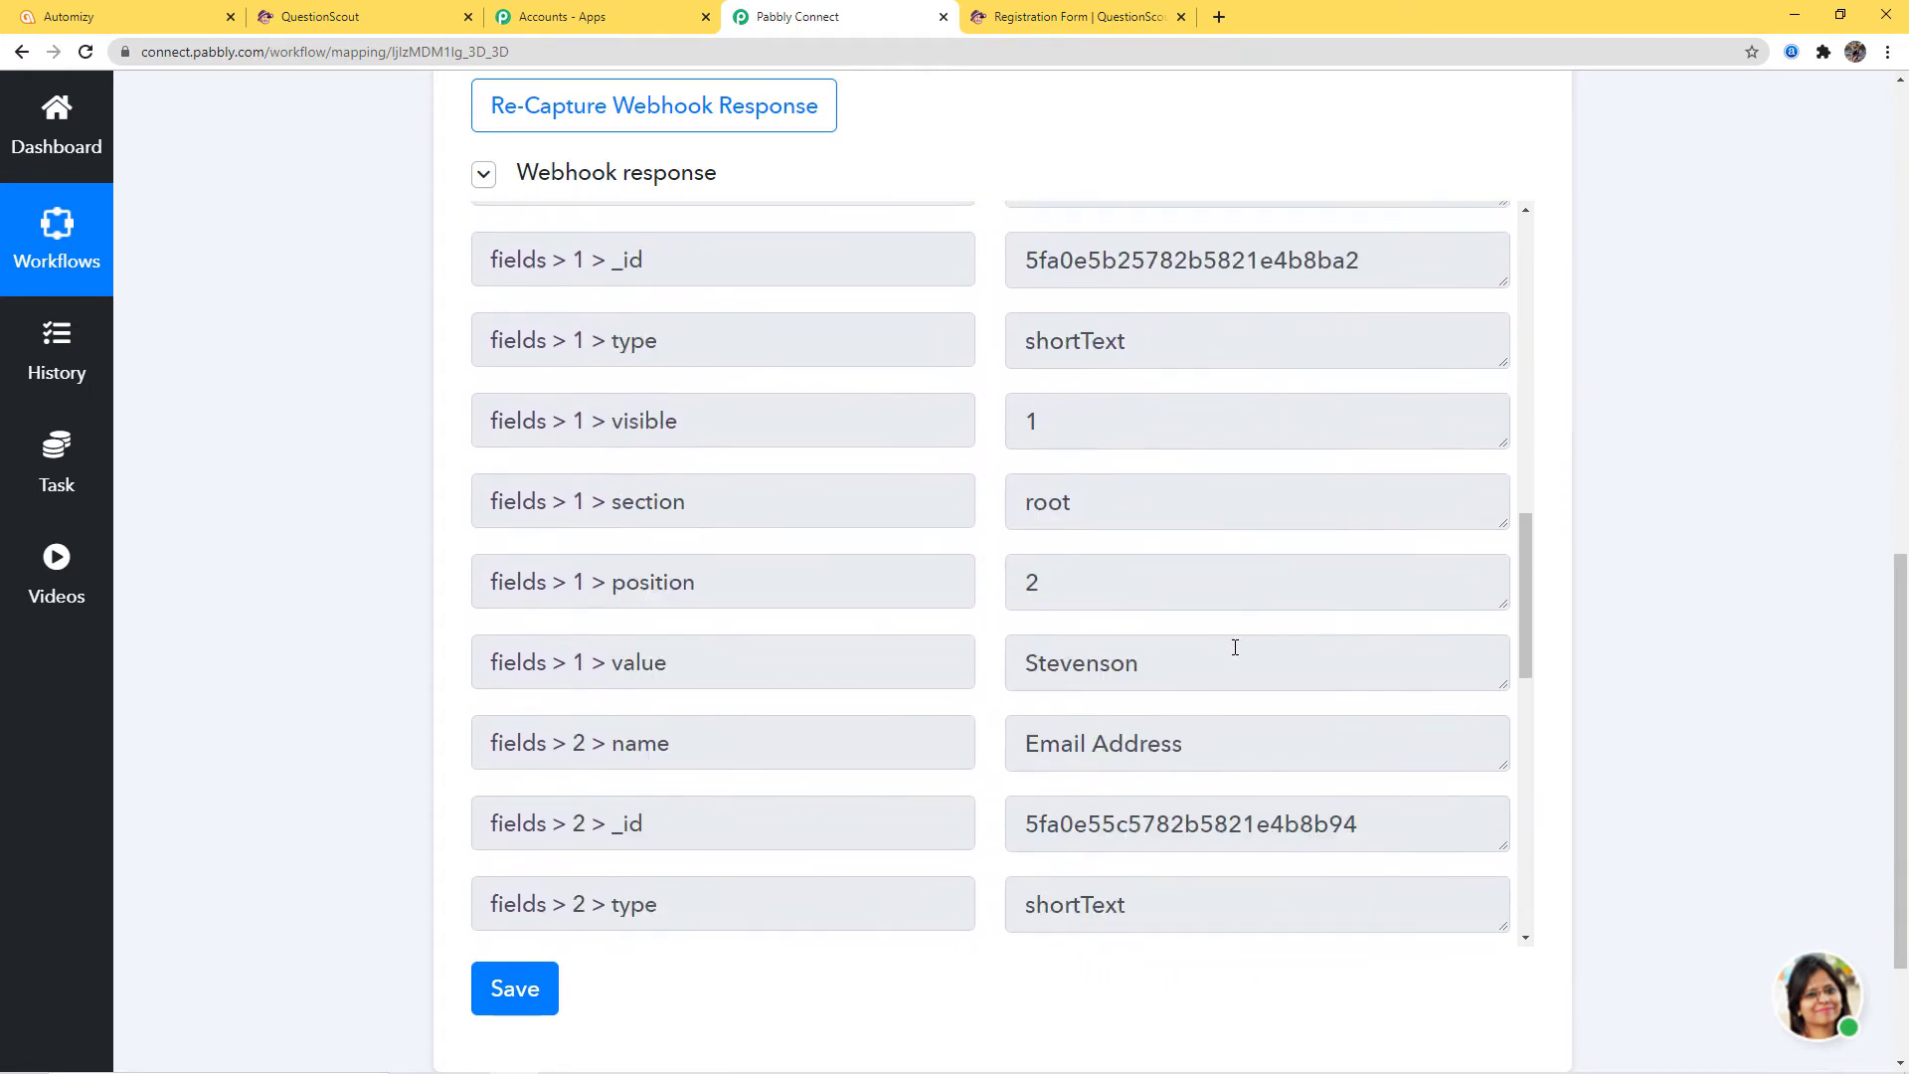
pyautogui.scroll(-3, 1358, 572)
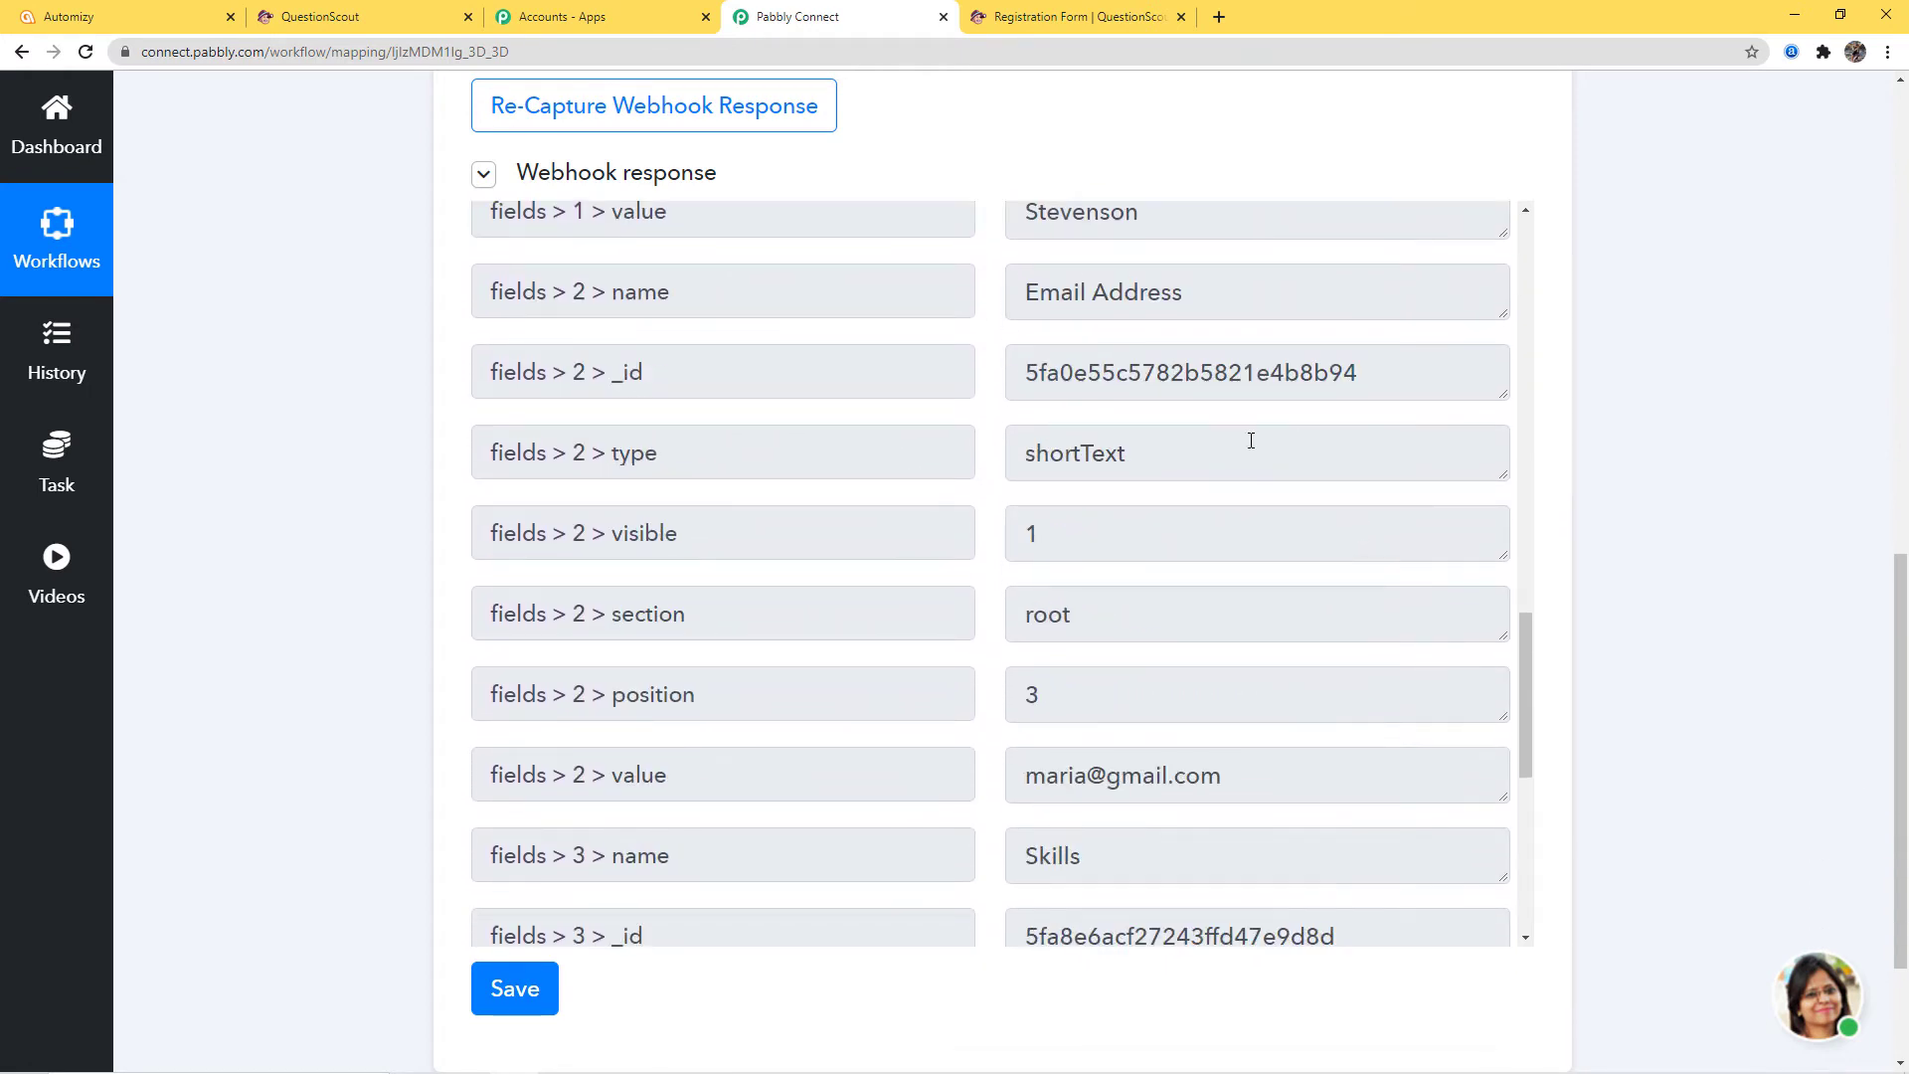
pyautogui.scroll(-7, 1252, 440)
pyautogui.scroll(-2, 1769, 631)
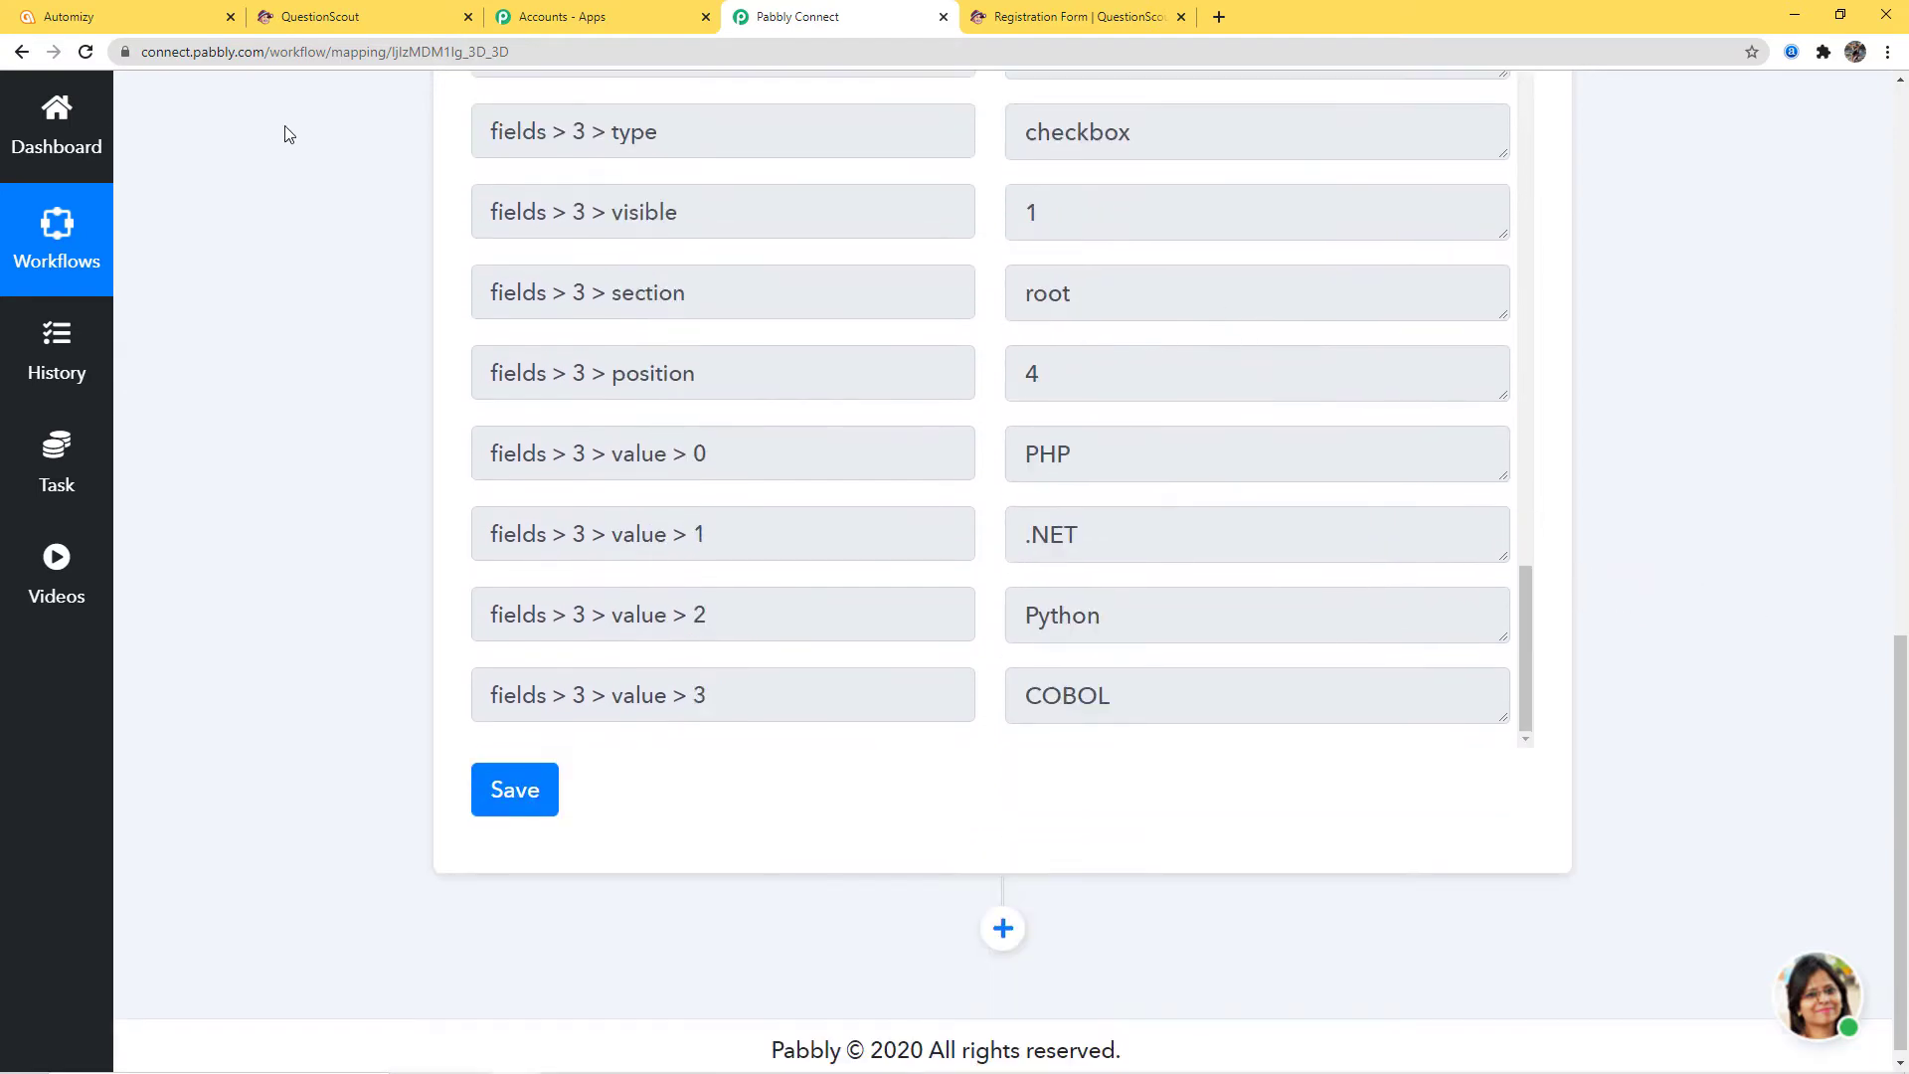
# Save the trigger step, dismiss the confirmation, and add an action step below it
pyautogui.click(506, 804)
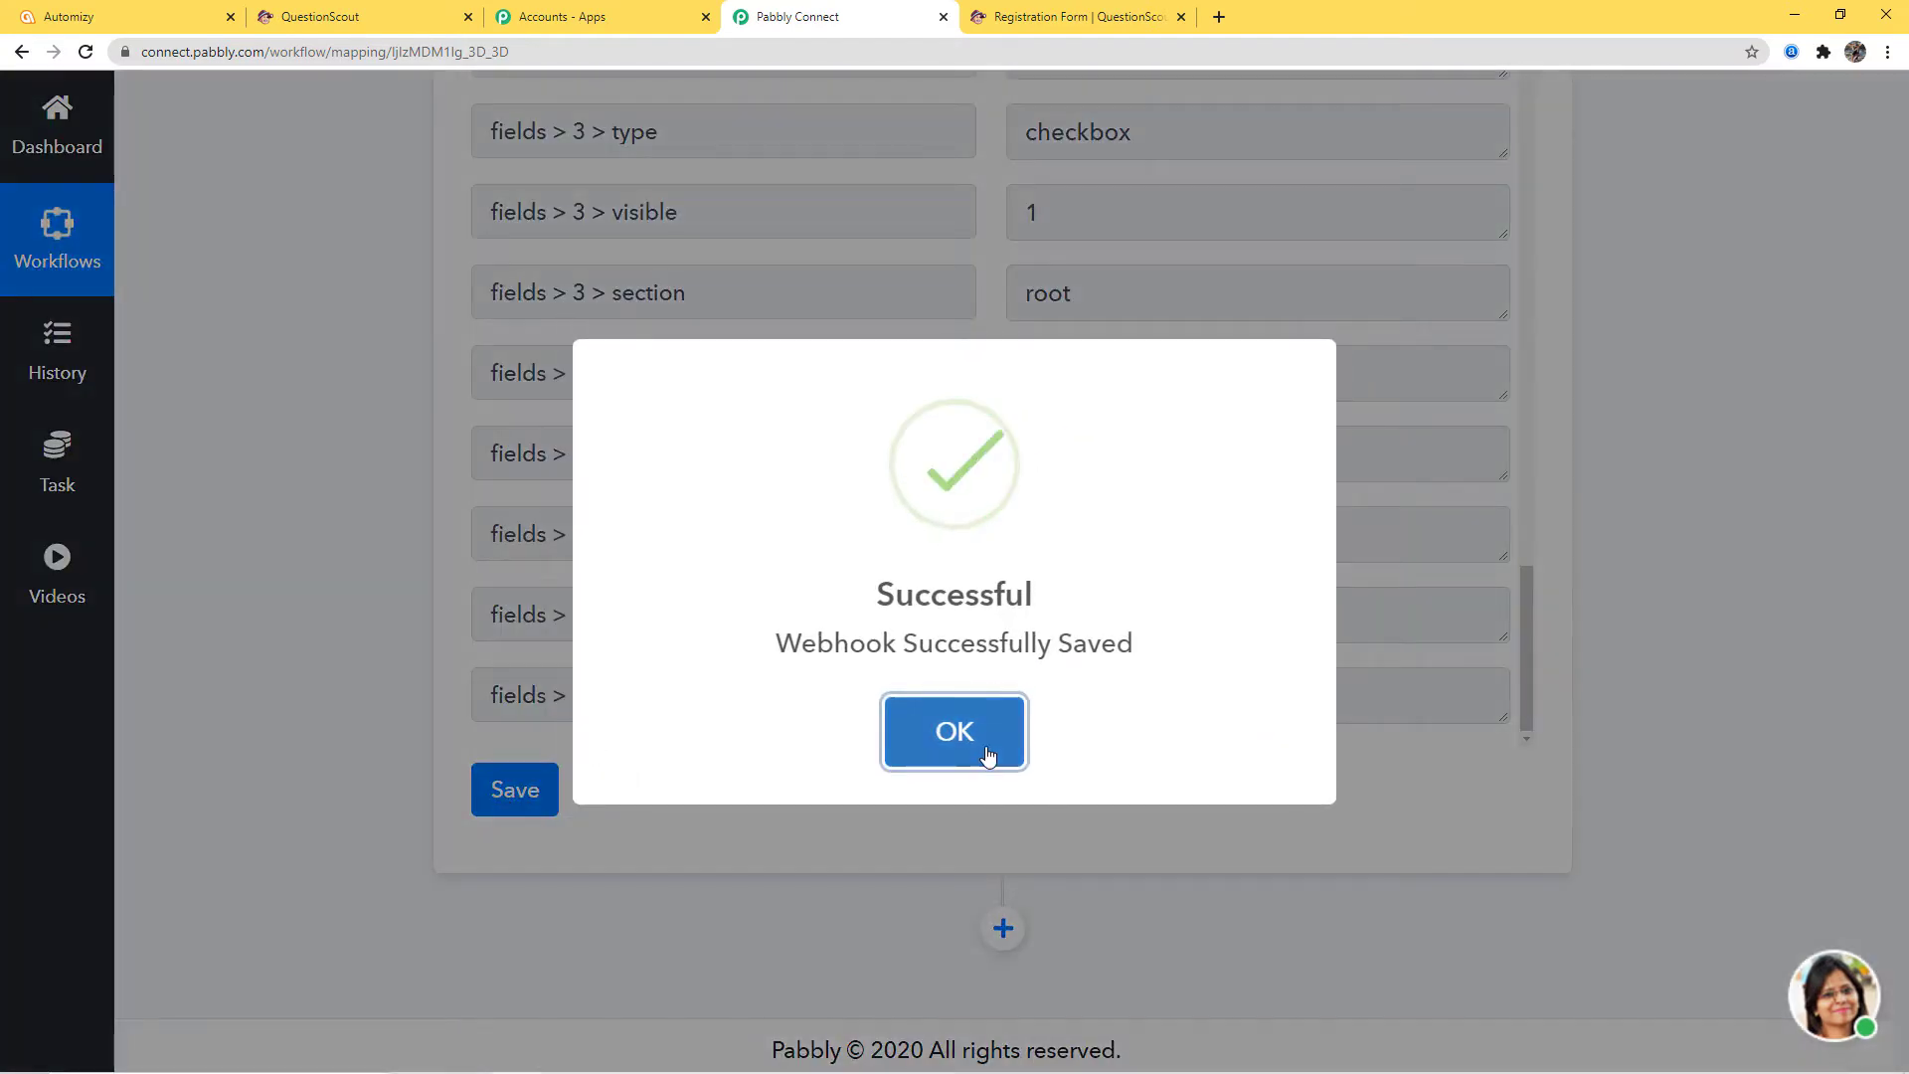
pyautogui.click(989, 753)
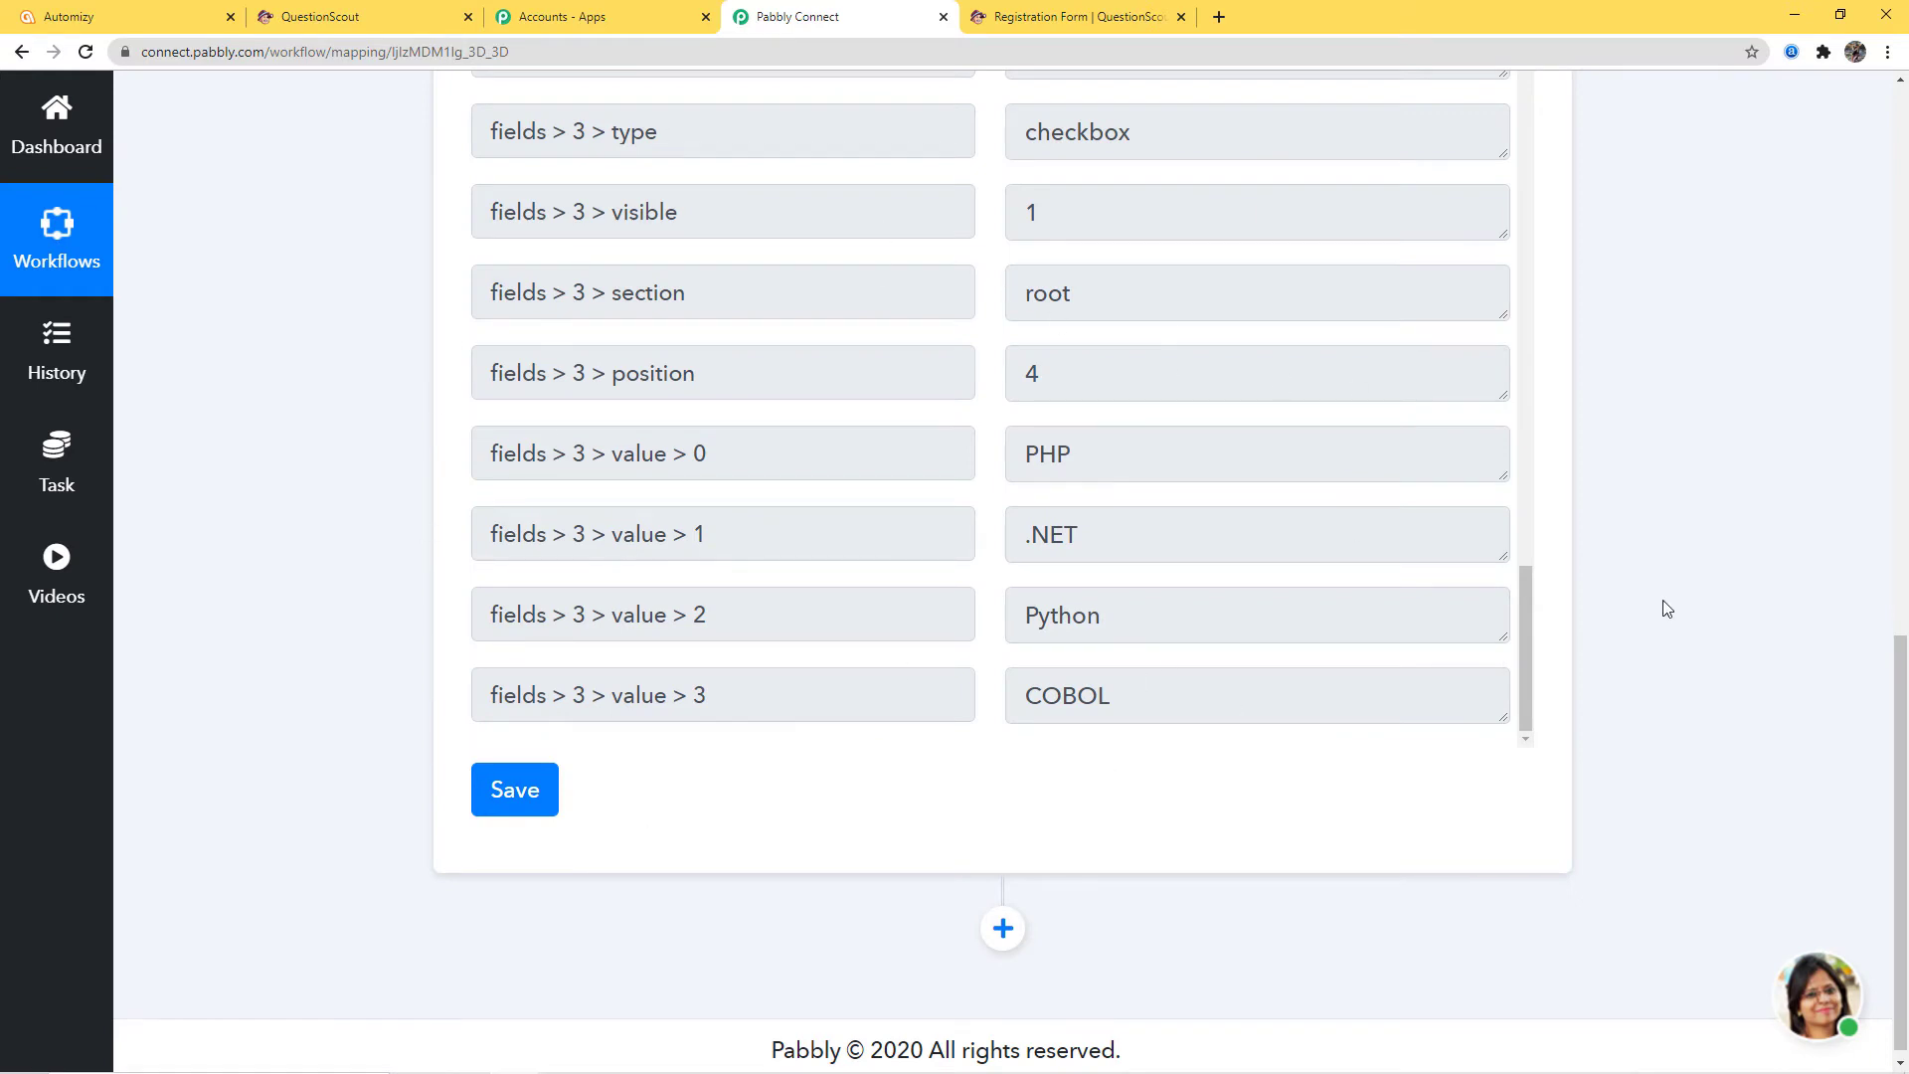
pyautogui.scroll(6, 1667, 608)
pyautogui.scroll(-6, 1668, 608)
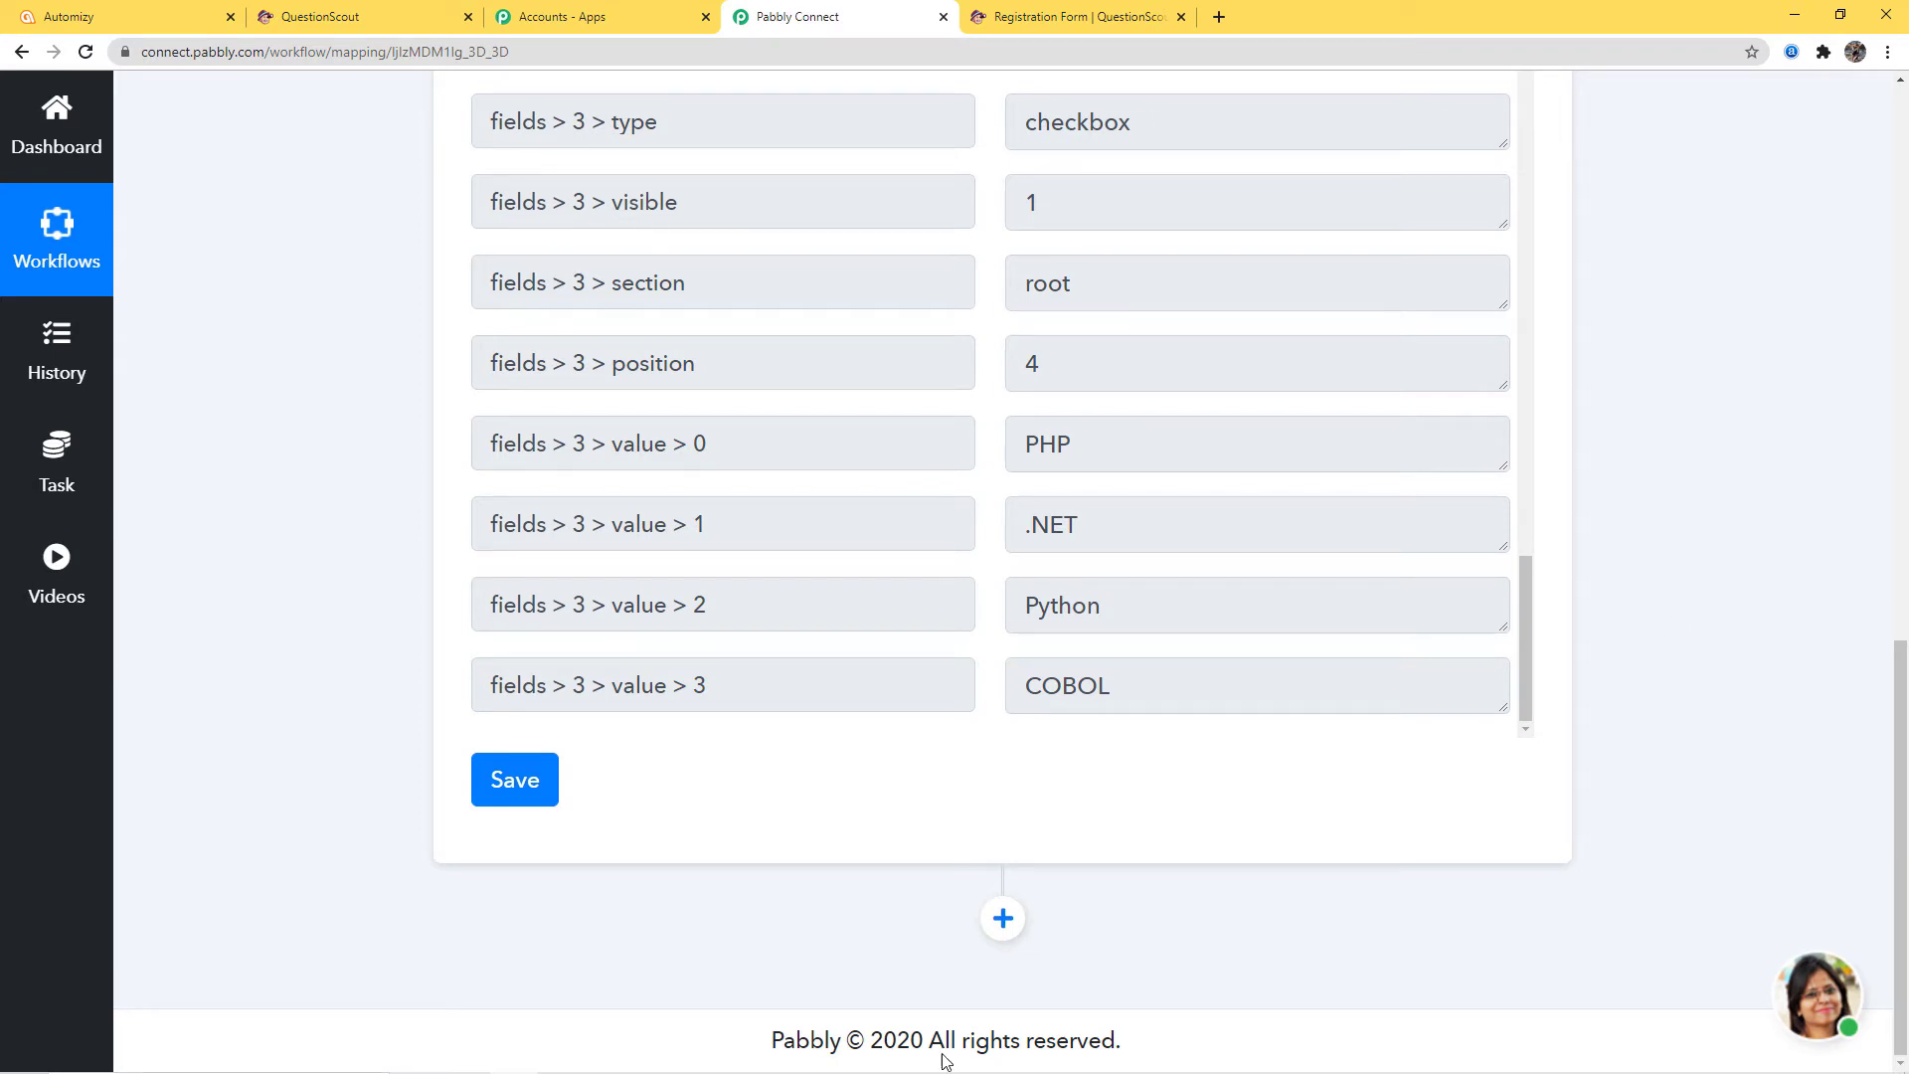
pyautogui.click(1002, 918)
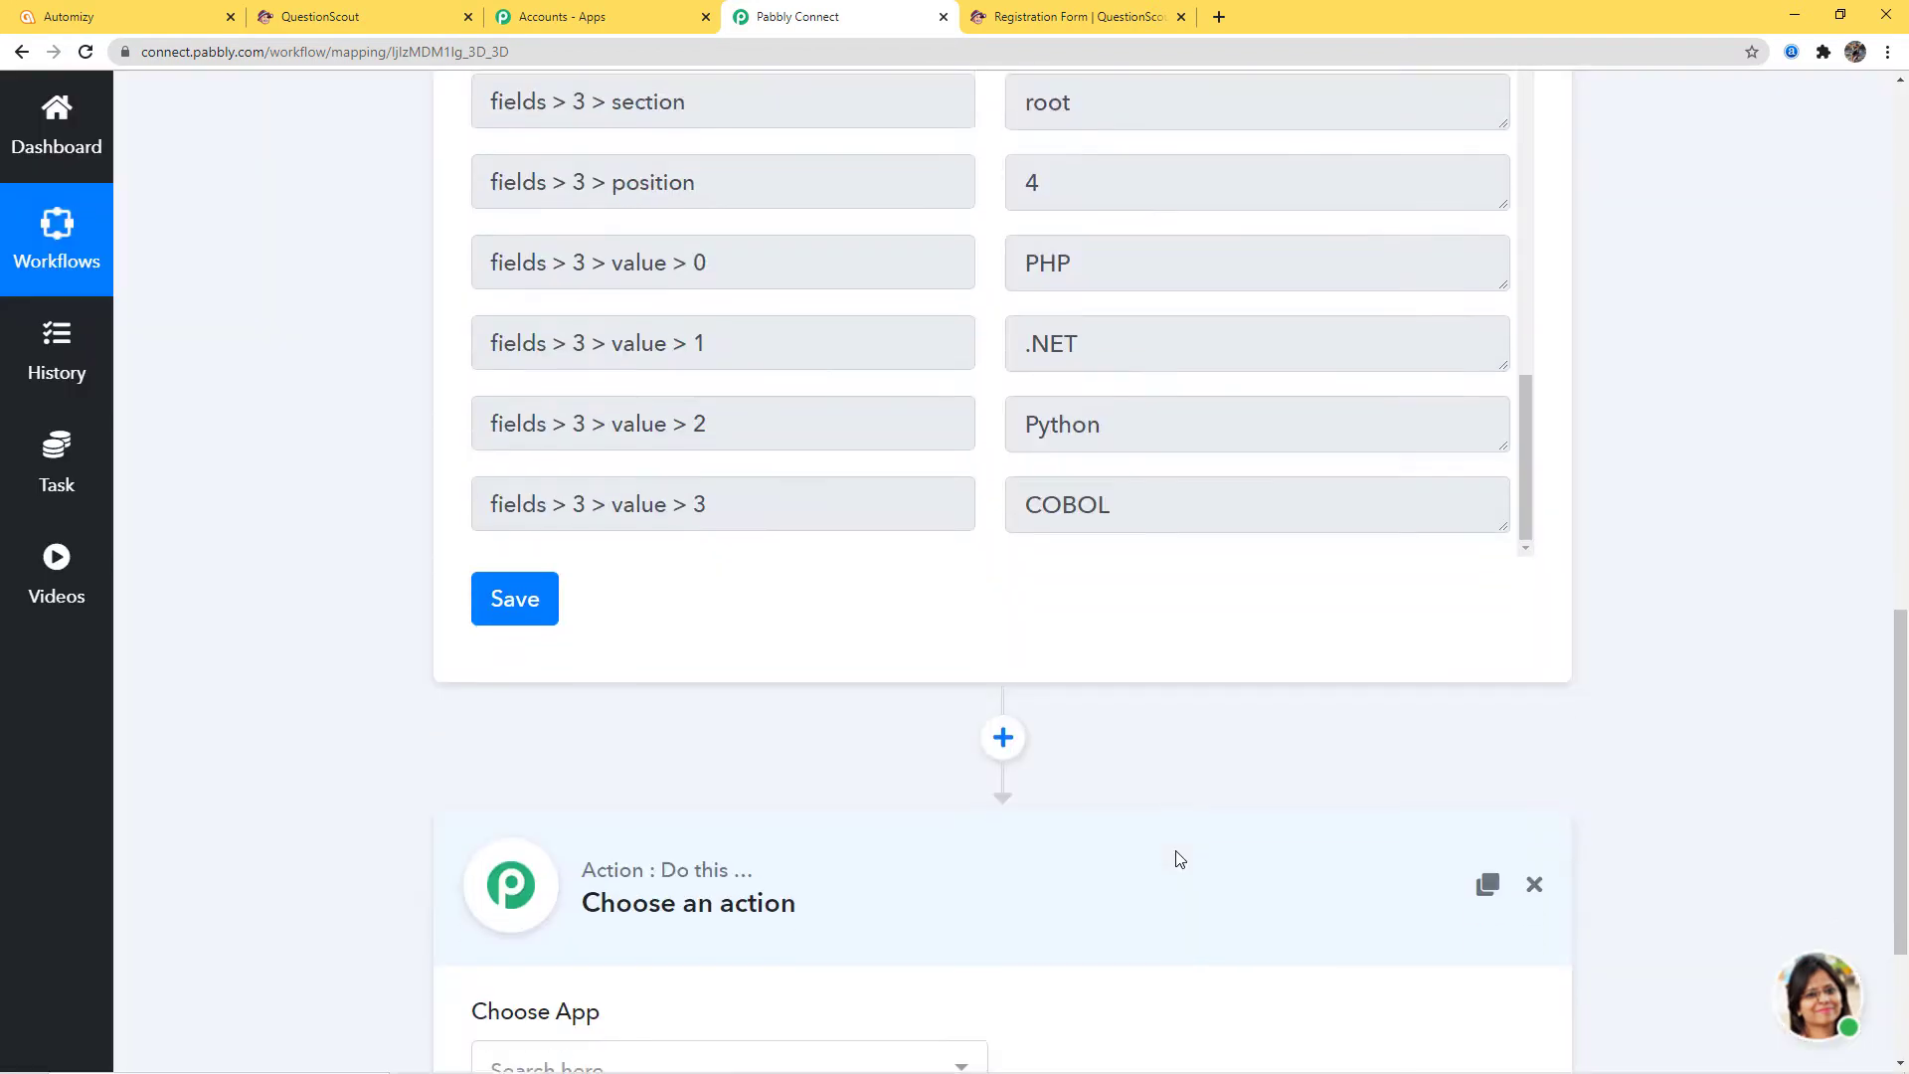
# Set the action app to Automizy with the 'Creating a Contact on a List' event
pyautogui.scroll(-3, 1175, 856)
pyautogui.click(925, 788)
pyautogui.write('a')
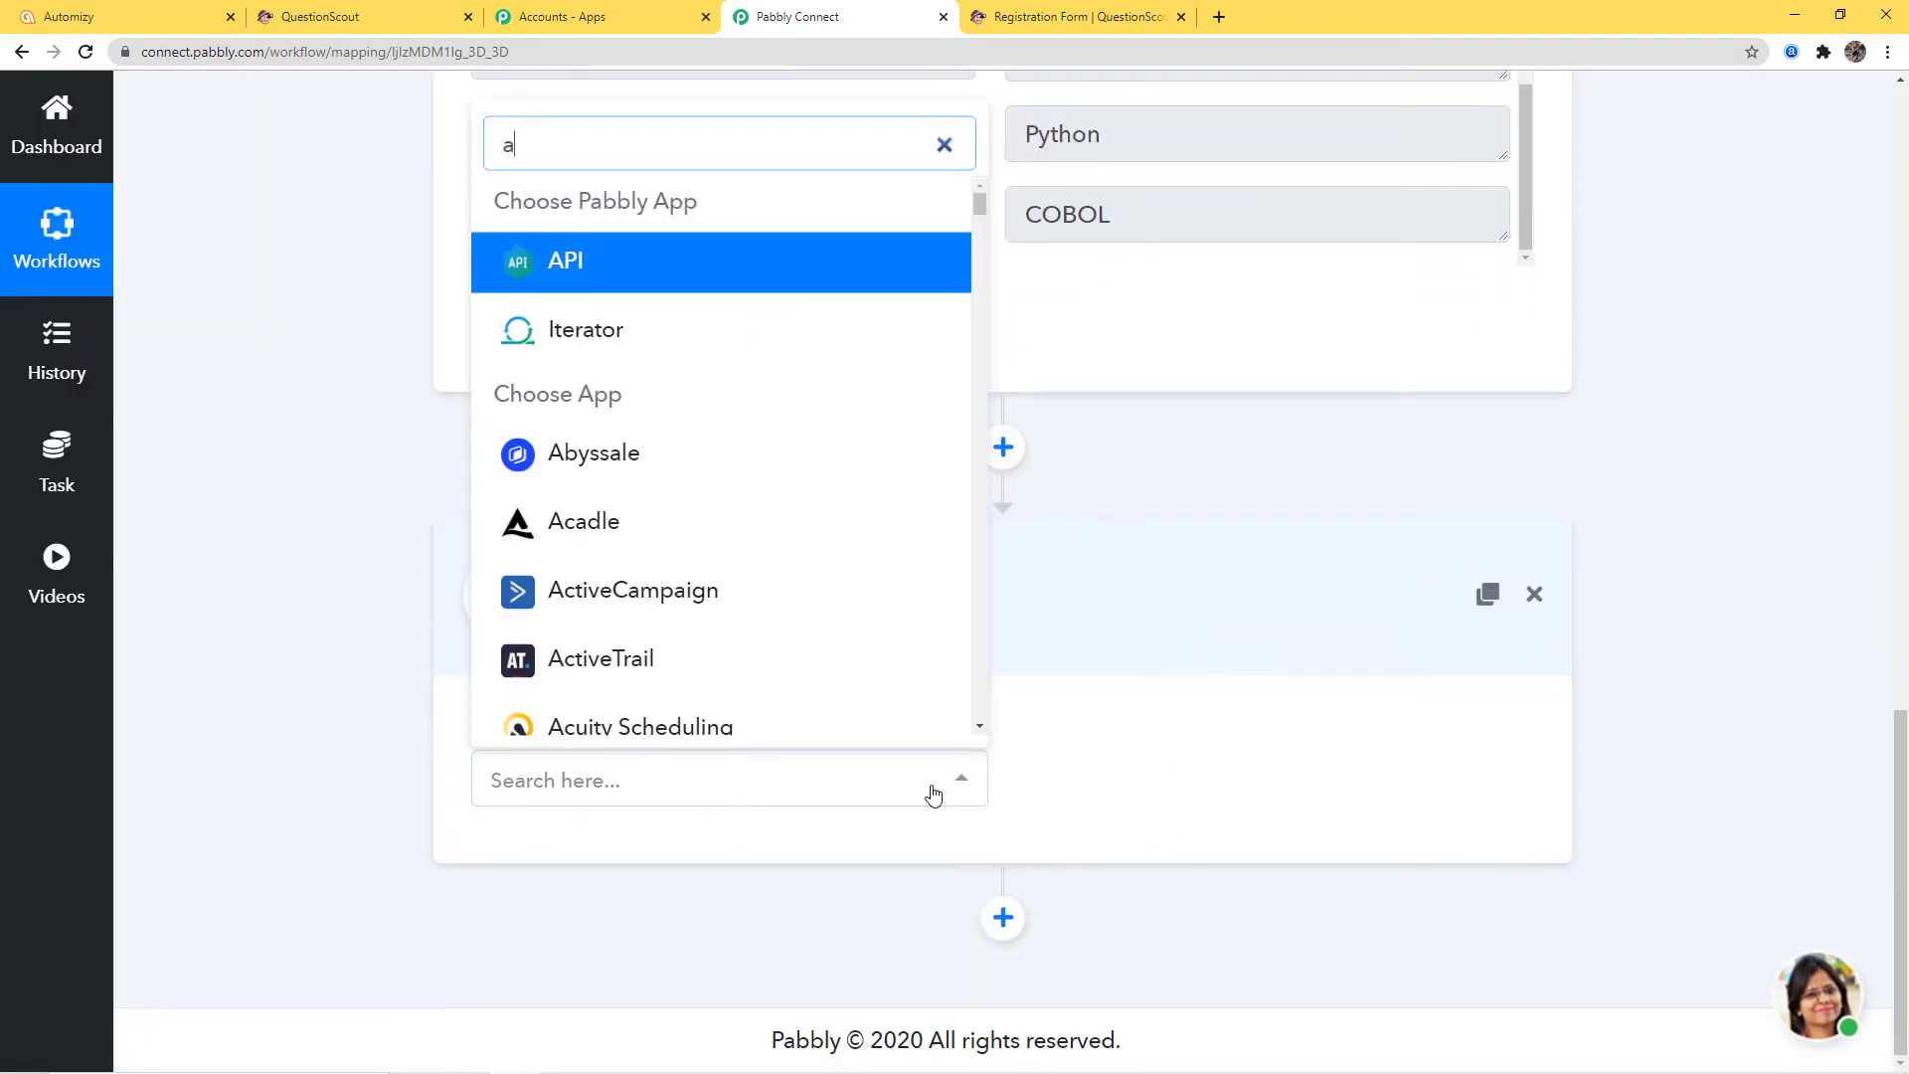
pyautogui.write('uto')
pyautogui.click(770, 645)
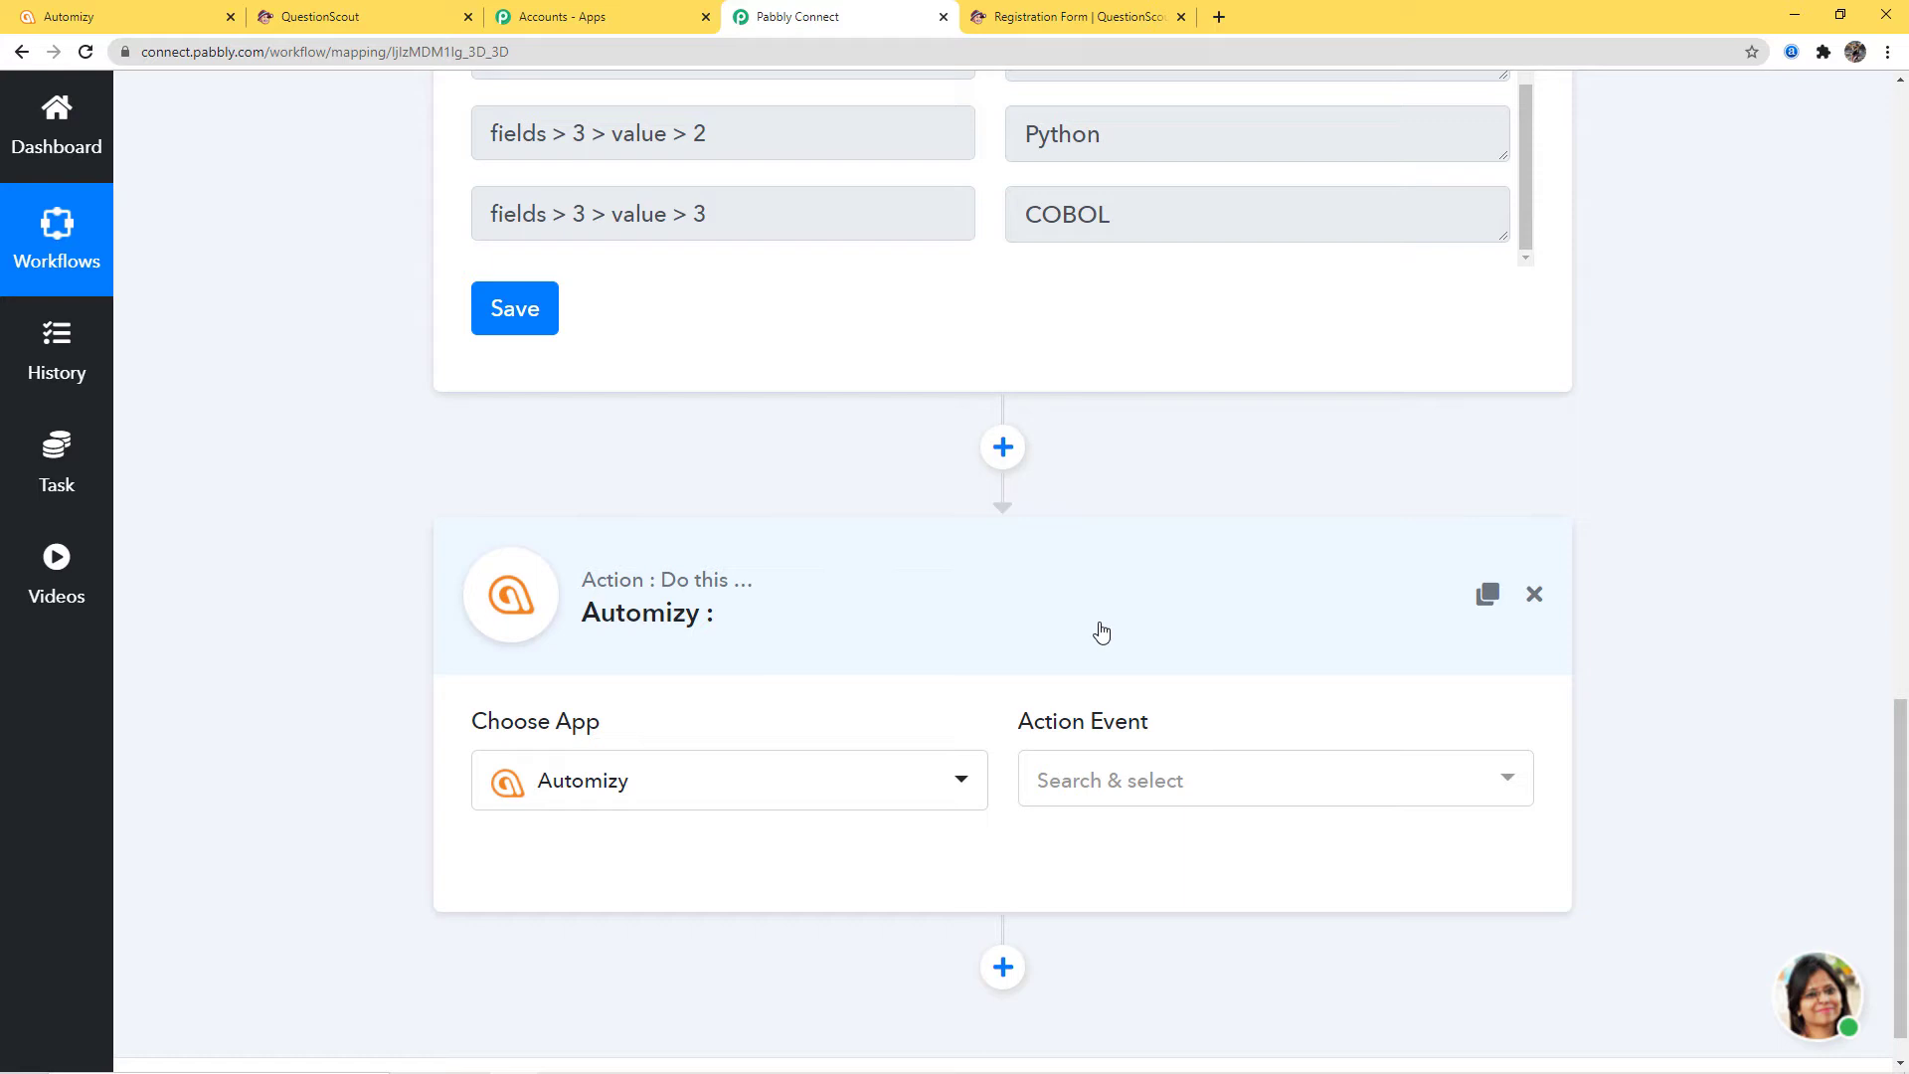
pyautogui.click(1190, 786)
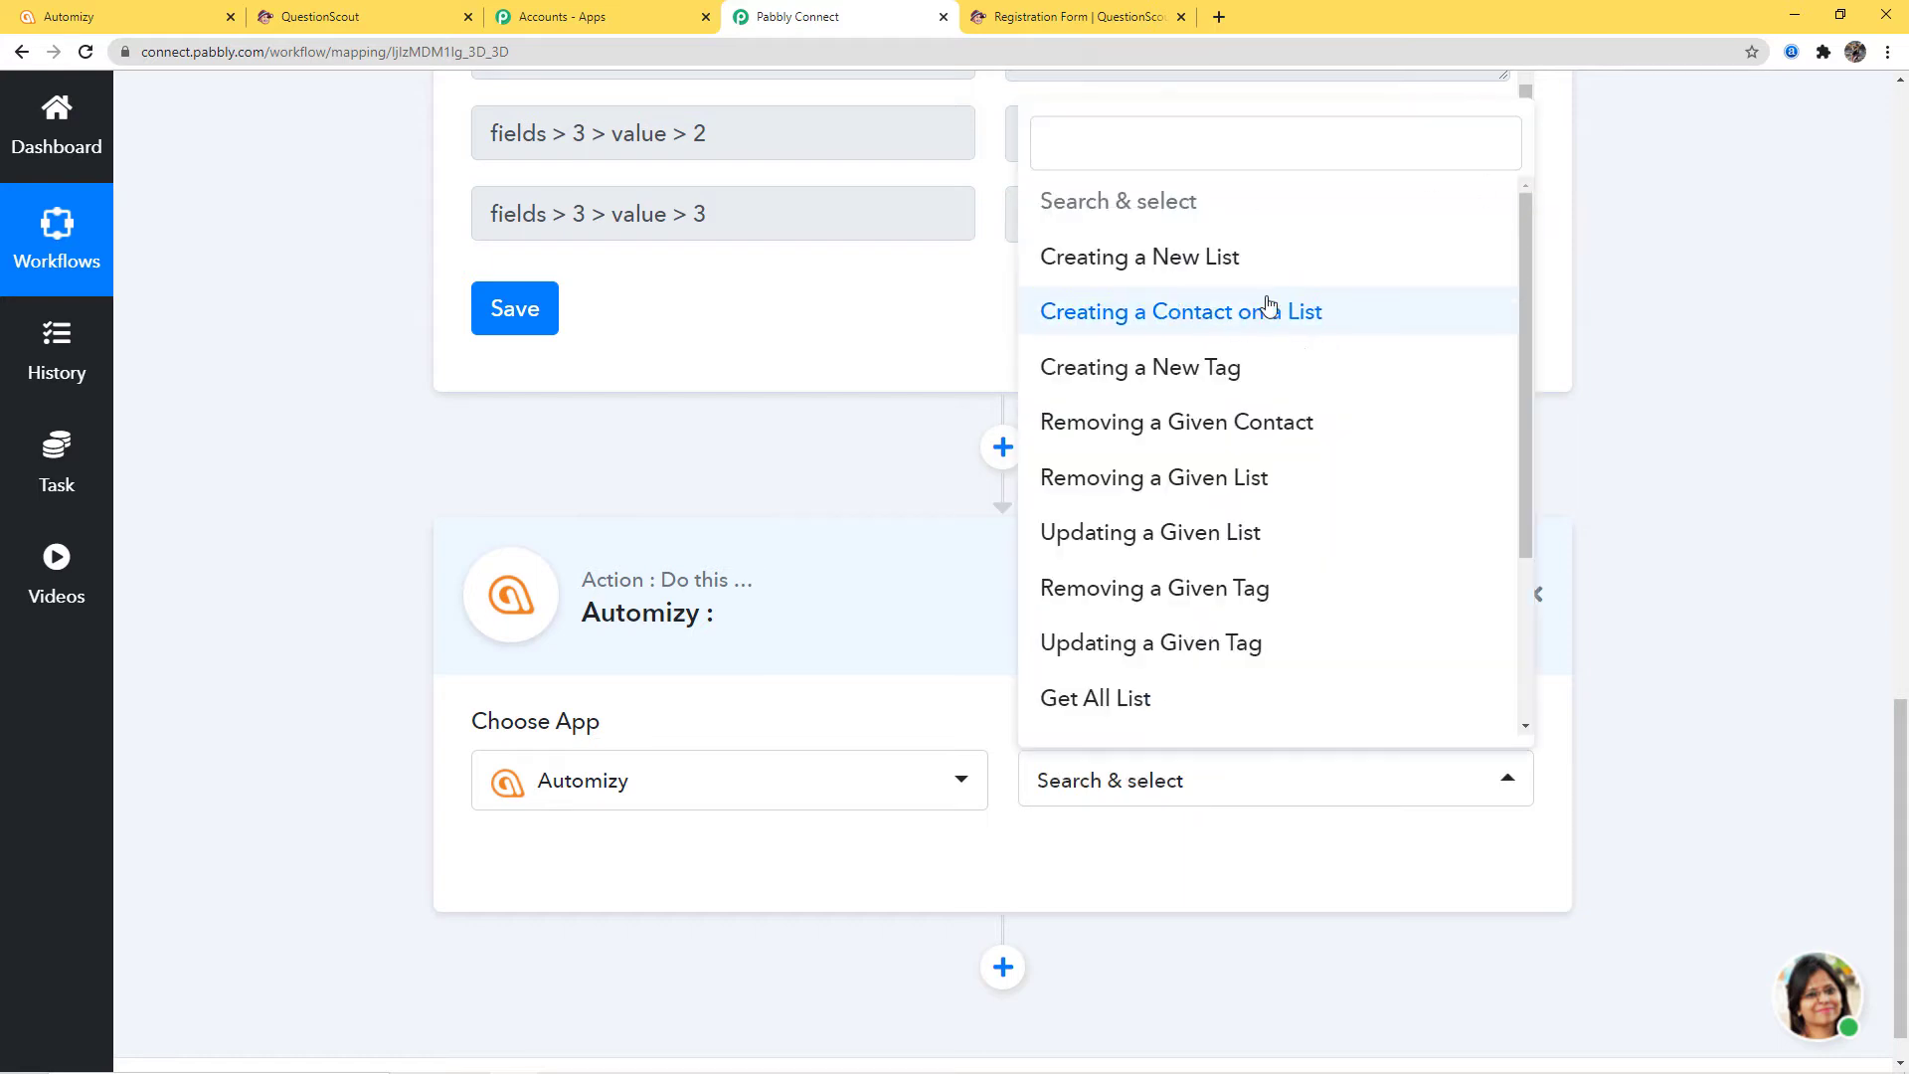
pyautogui.click(1169, 313)
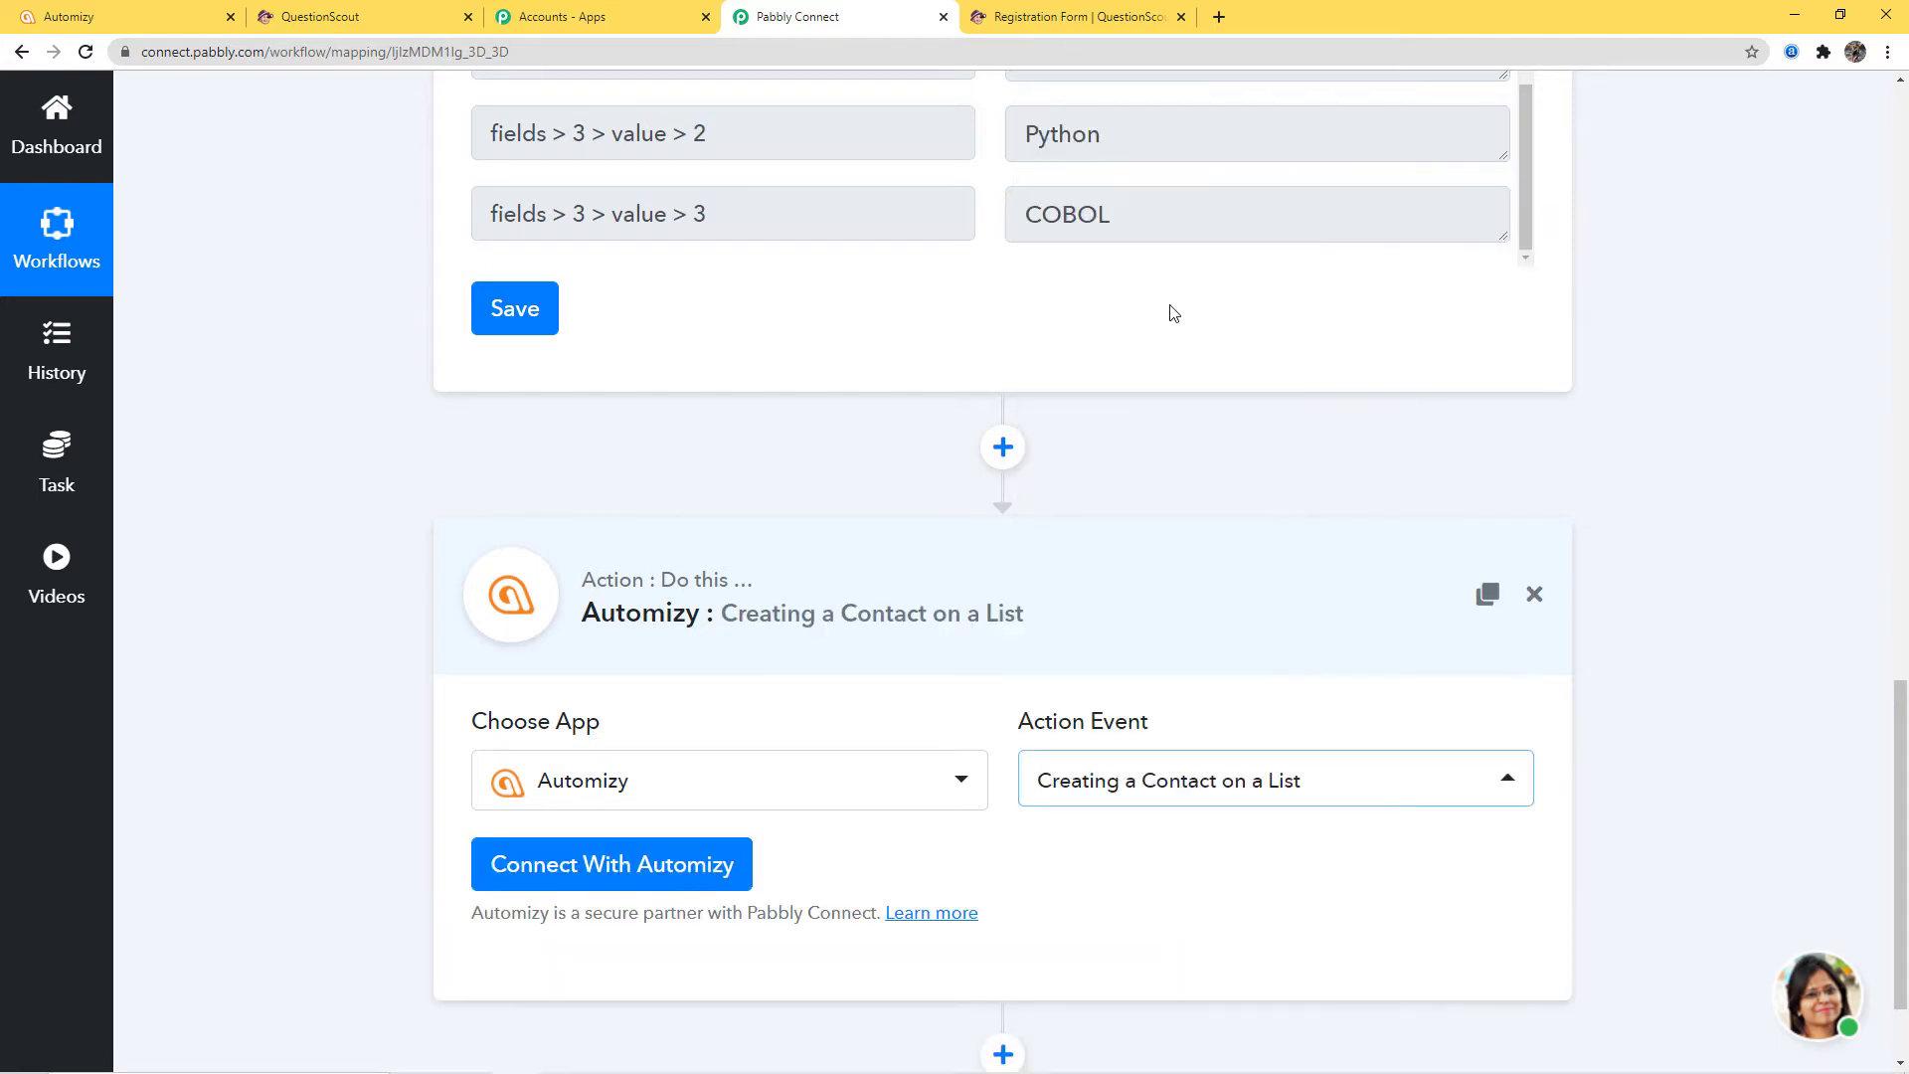
pyautogui.scroll(-2, 1223, 569)
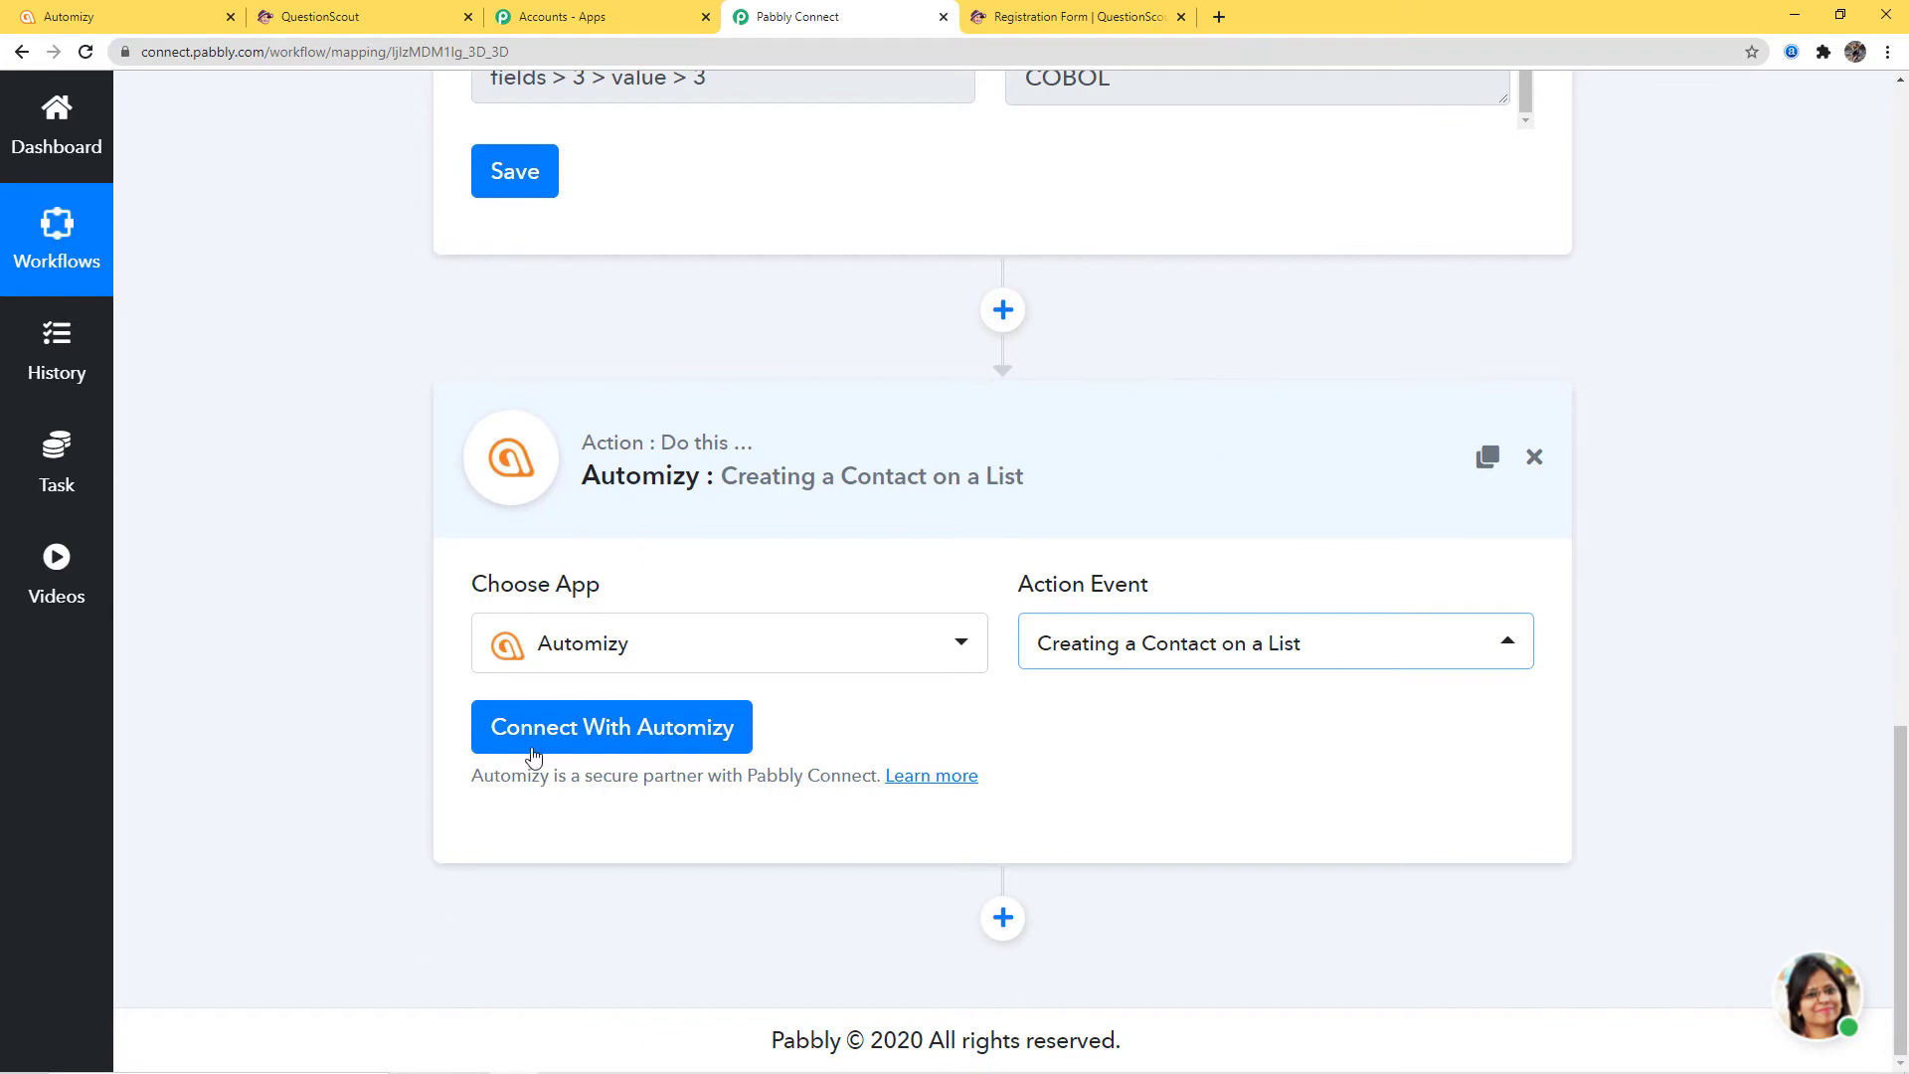
pyautogui.click(630, 749)
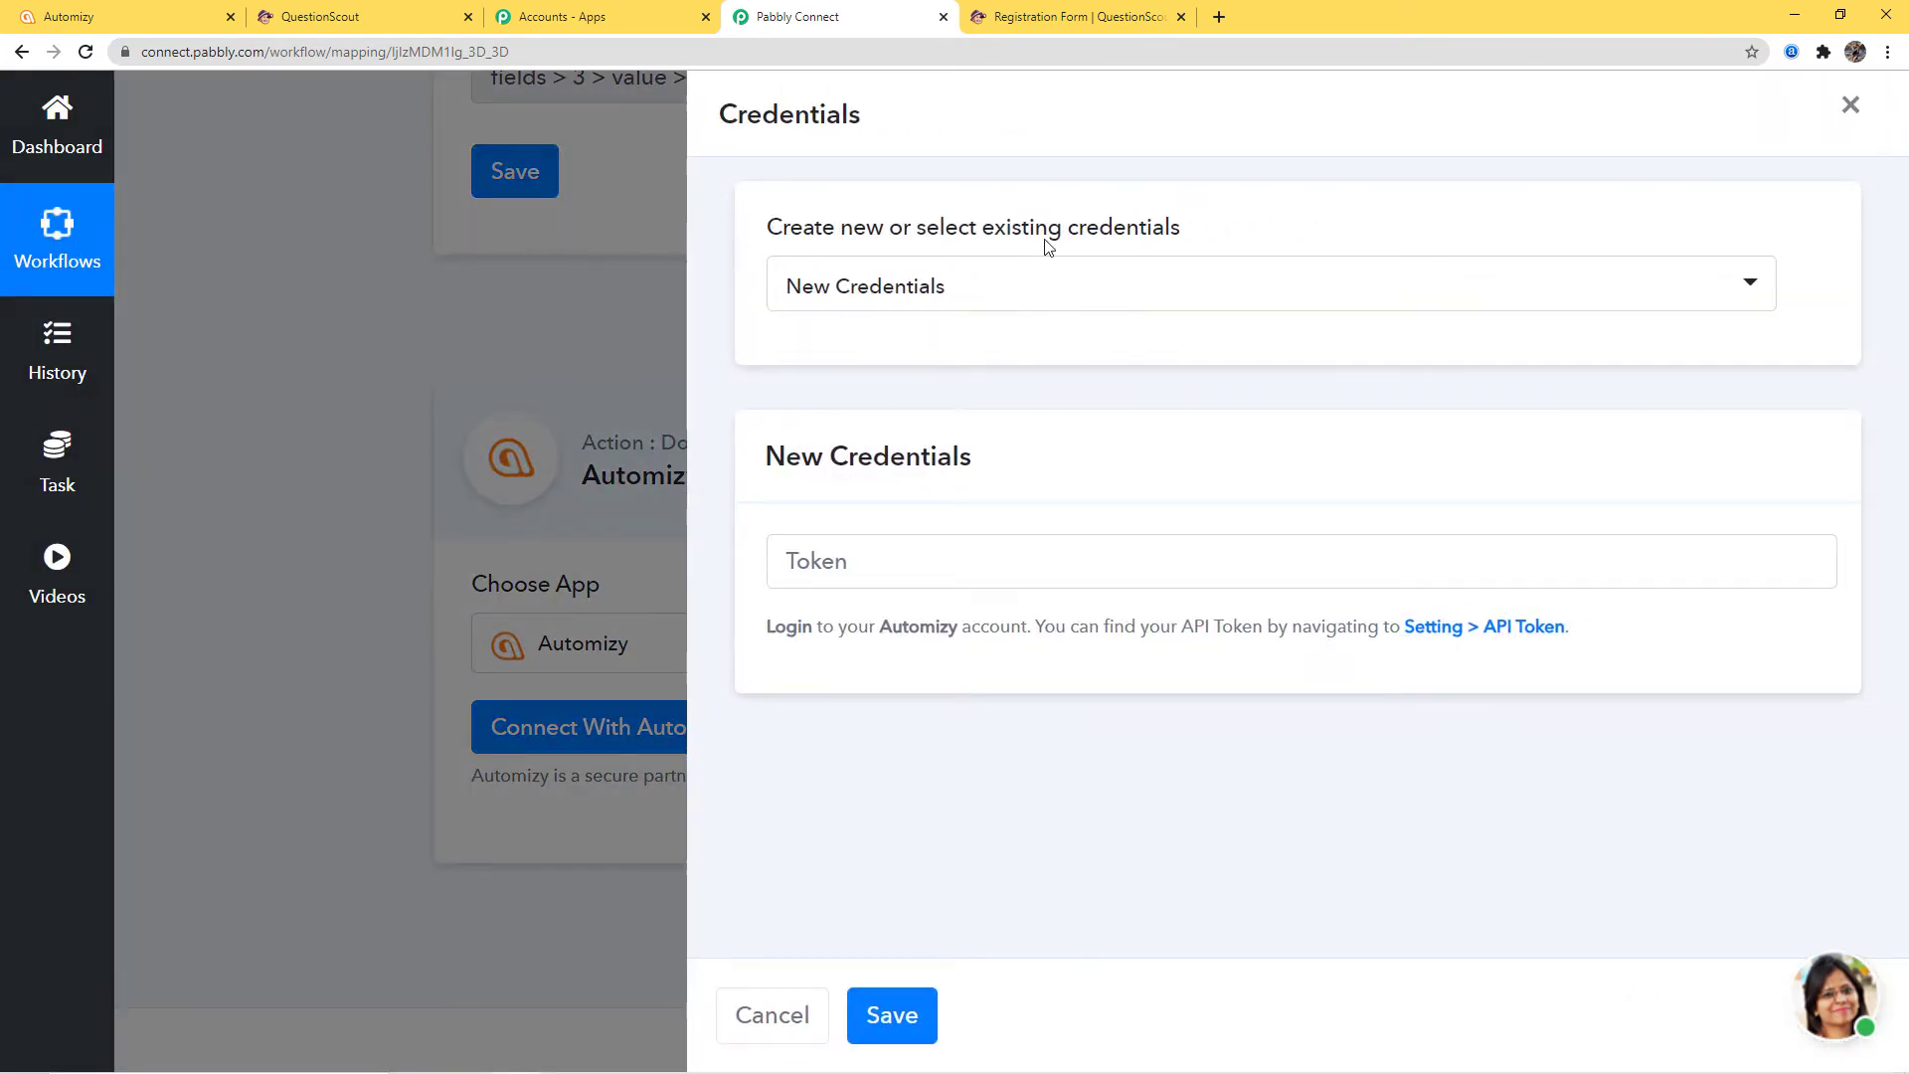
# Choose New Credentials for Automizy and open the API Token link in a new tab
pyautogui.click(1062, 302)
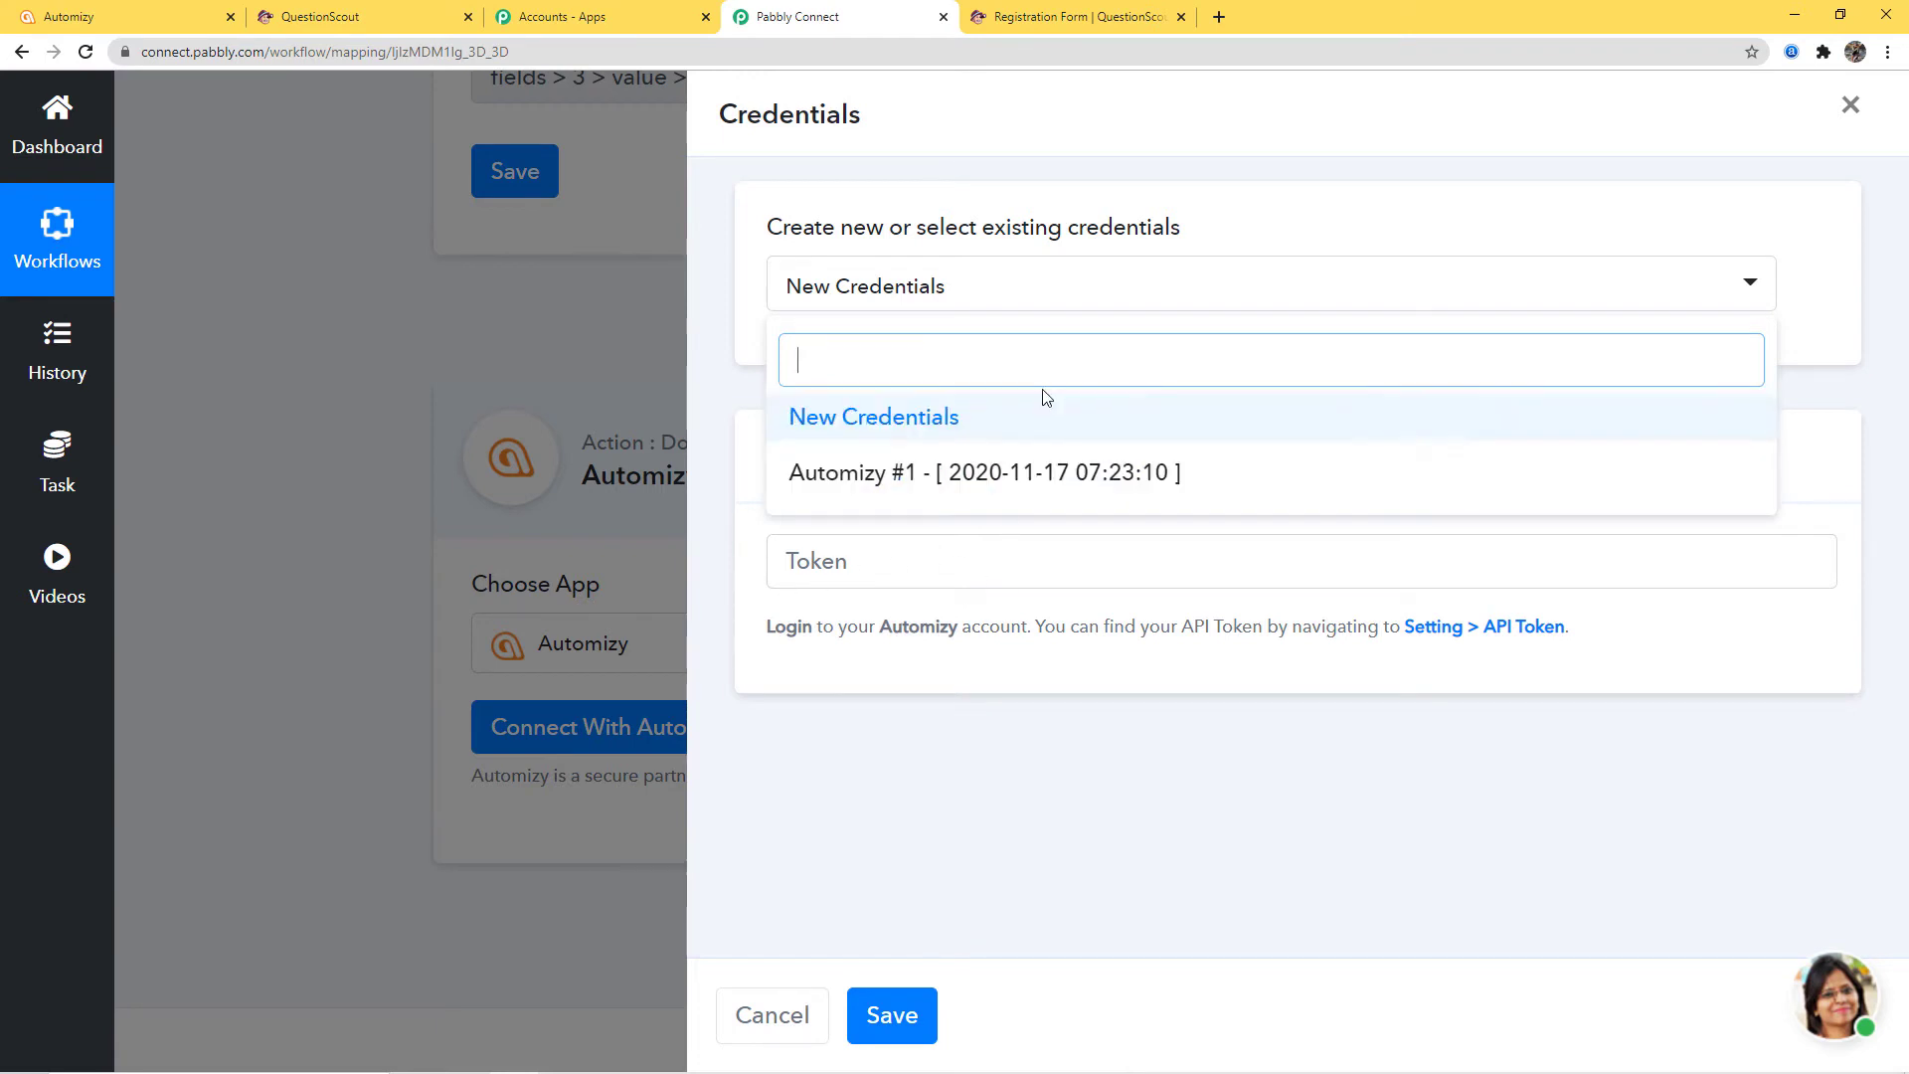
pyautogui.click(893, 420)
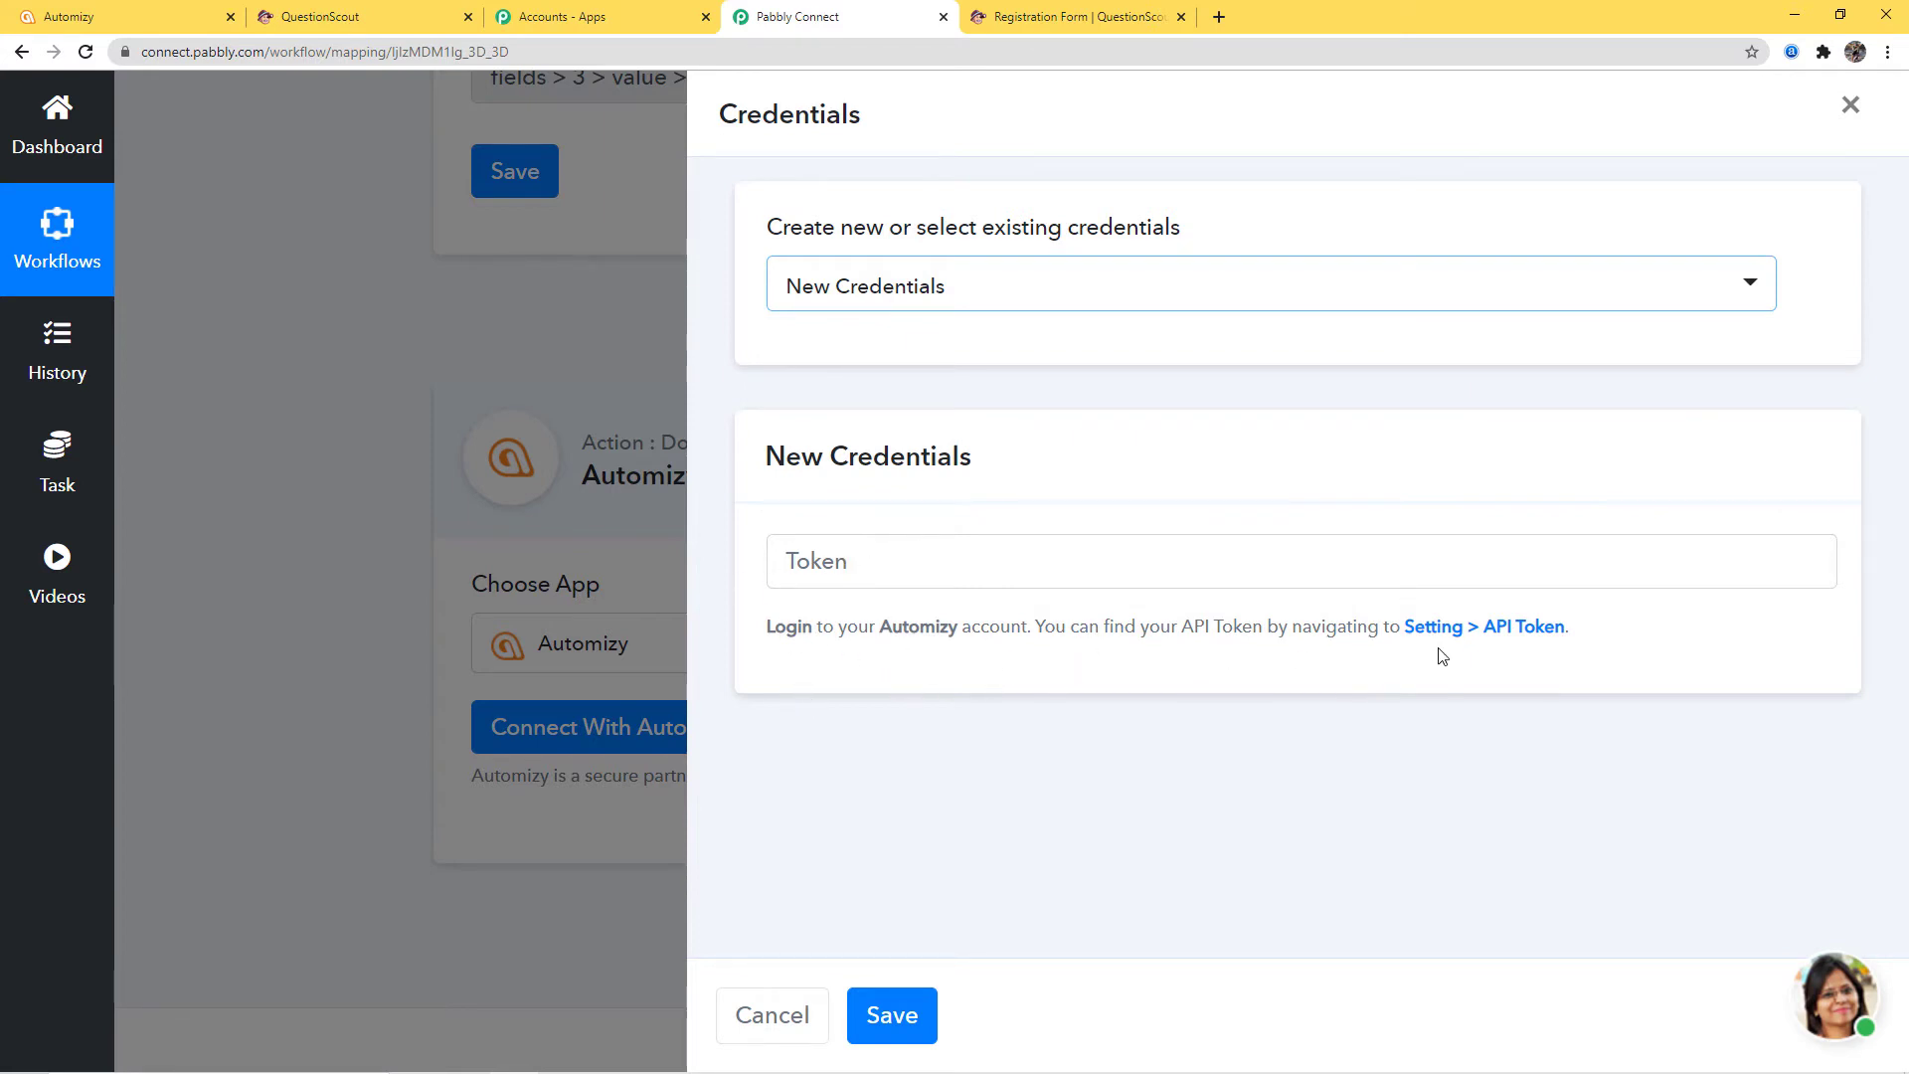
pyautogui.rightClick(1488, 628)
pyautogui.click(1527, 644)
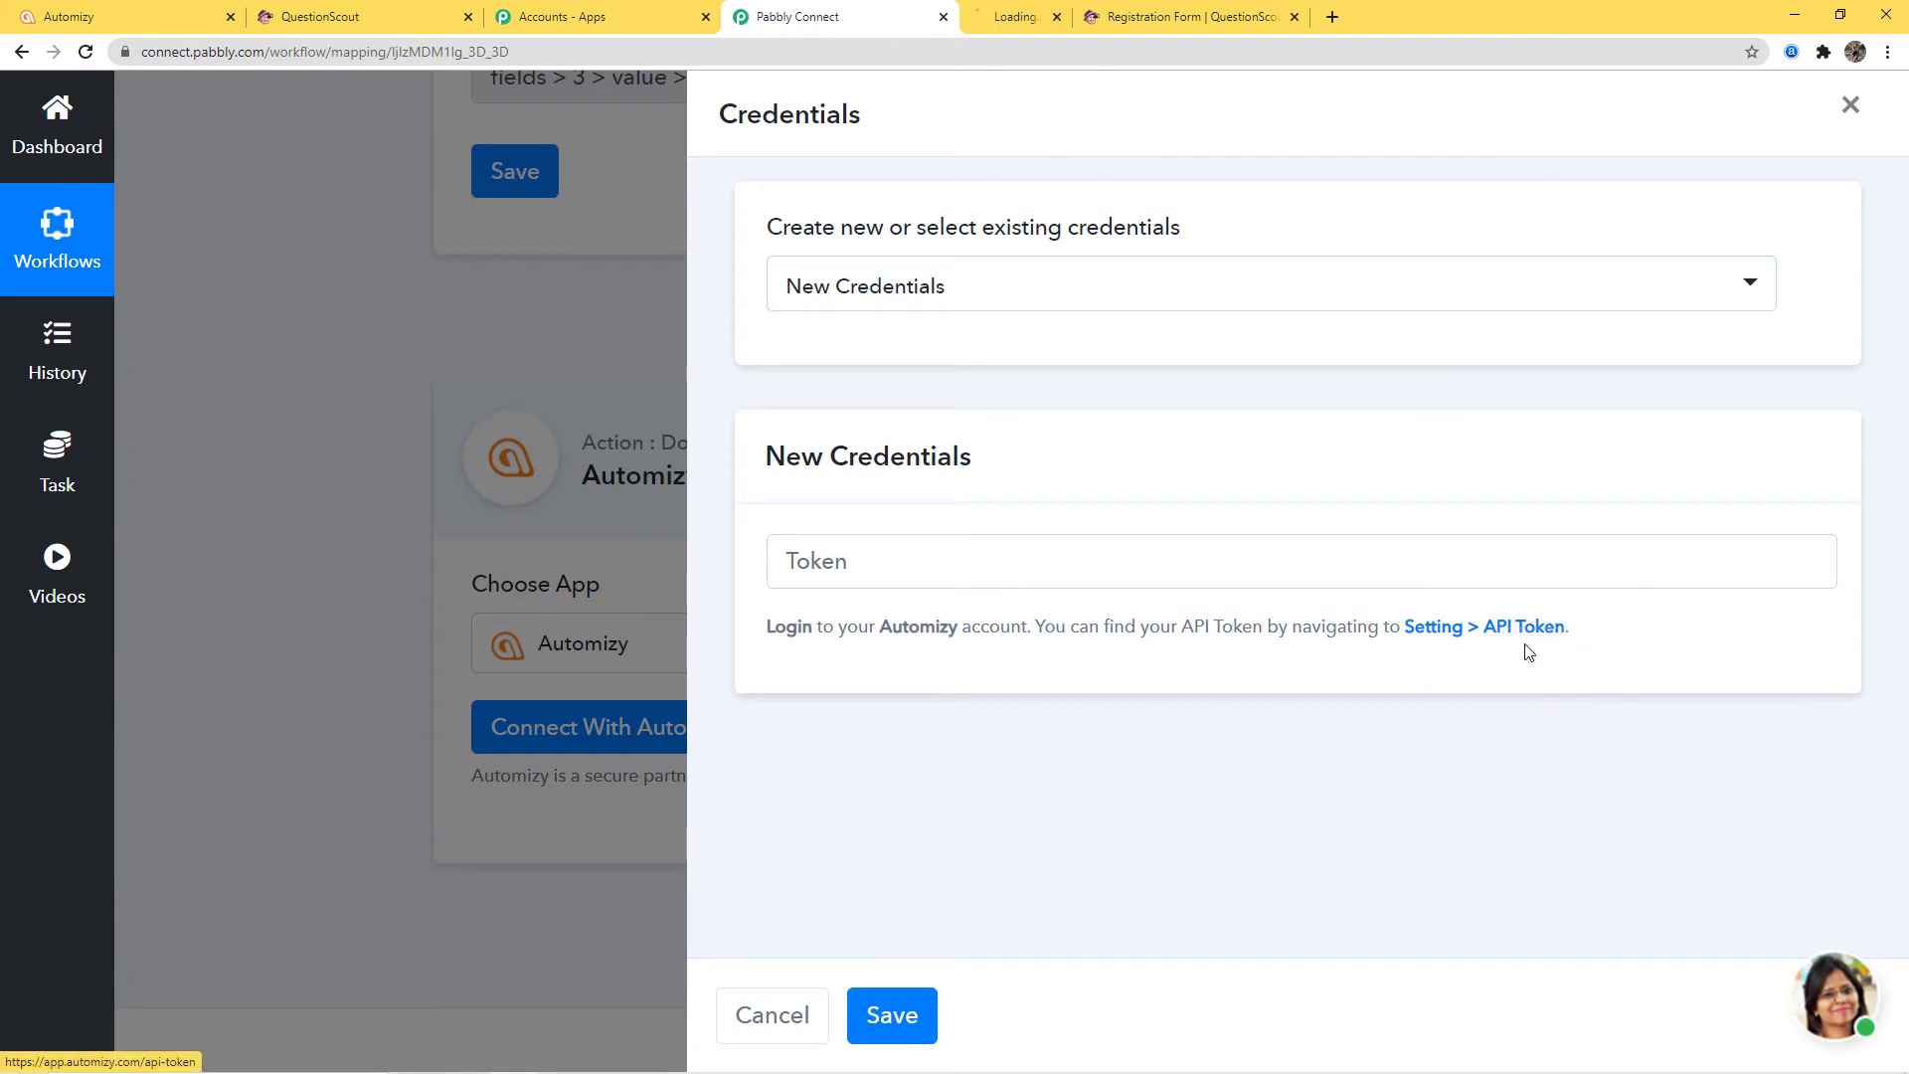
# Create a new Automizy API key, copy it, and return to Pabbly Connect
pyautogui.hotkey('ctrl', 'Tab')
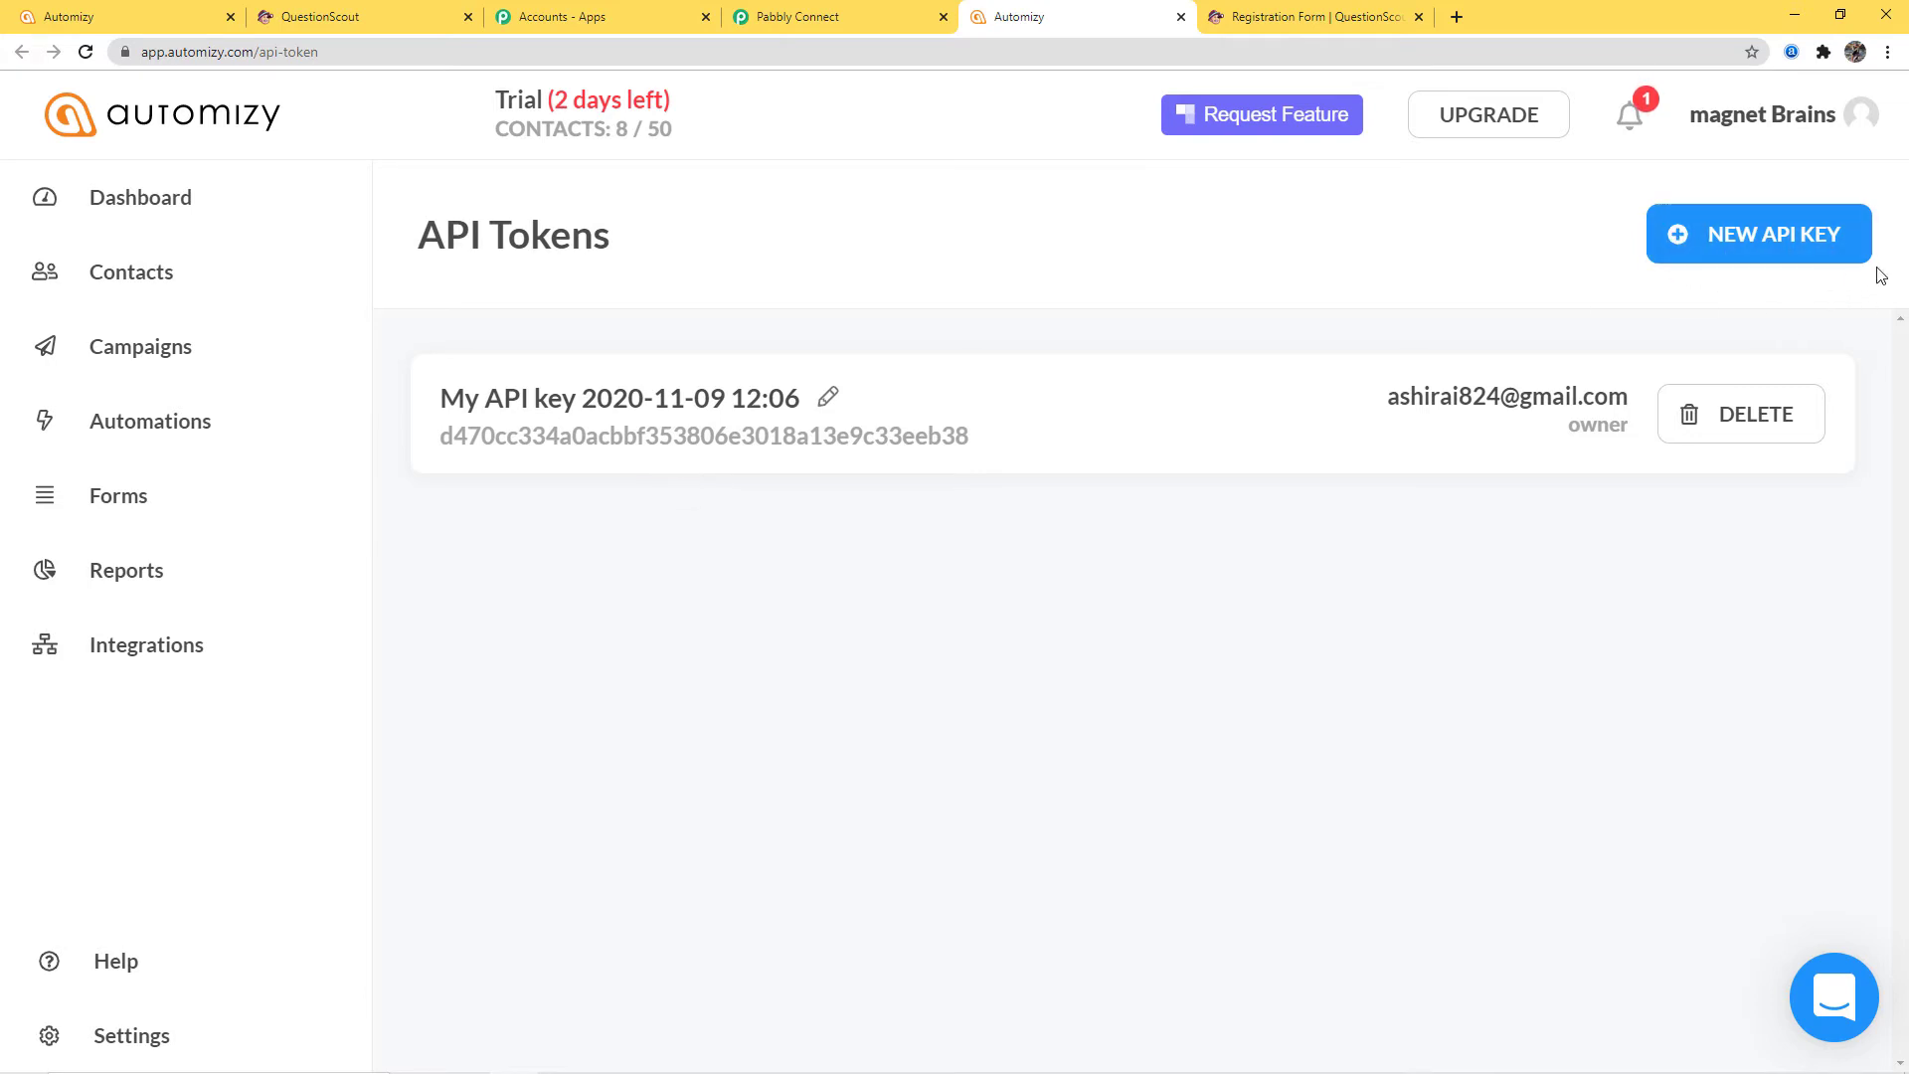
pyautogui.click(1776, 254)
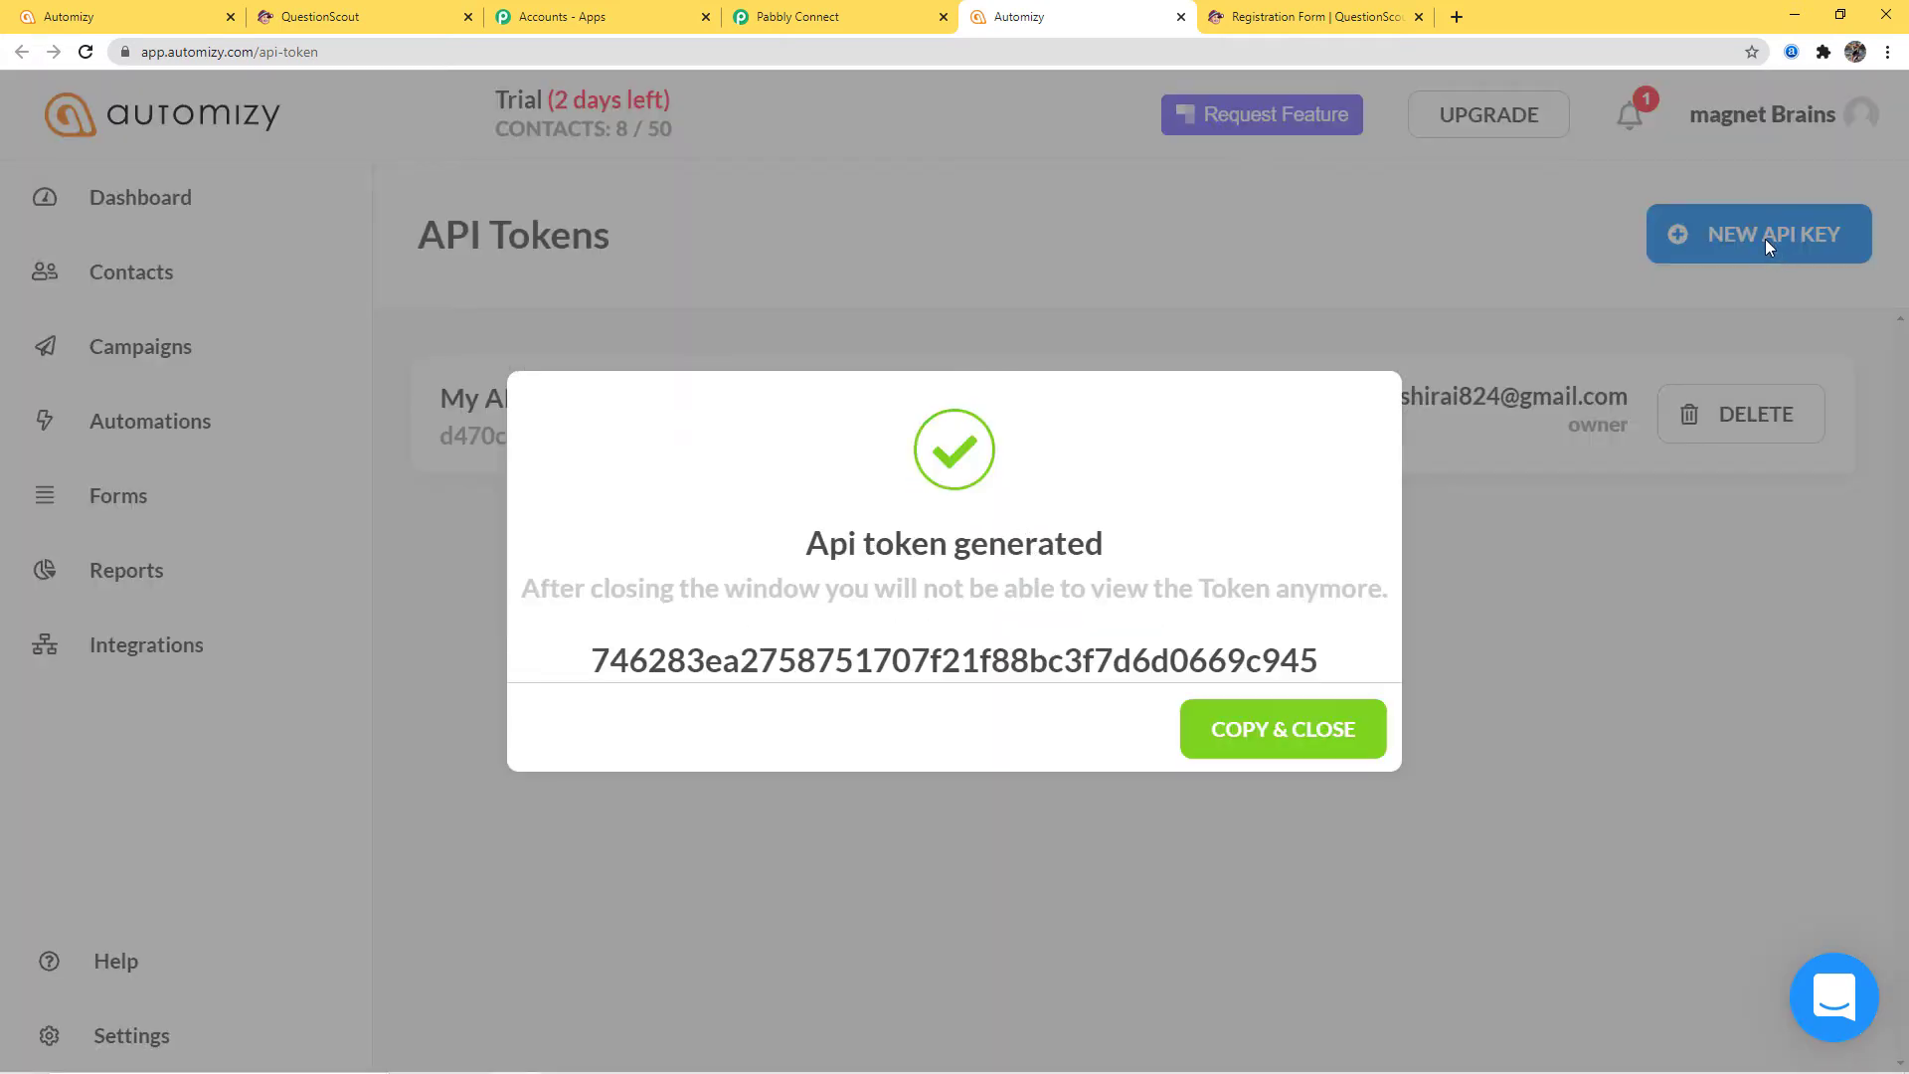
pyautogui.click(1250, 734)
pyautogui.click(808, 17)
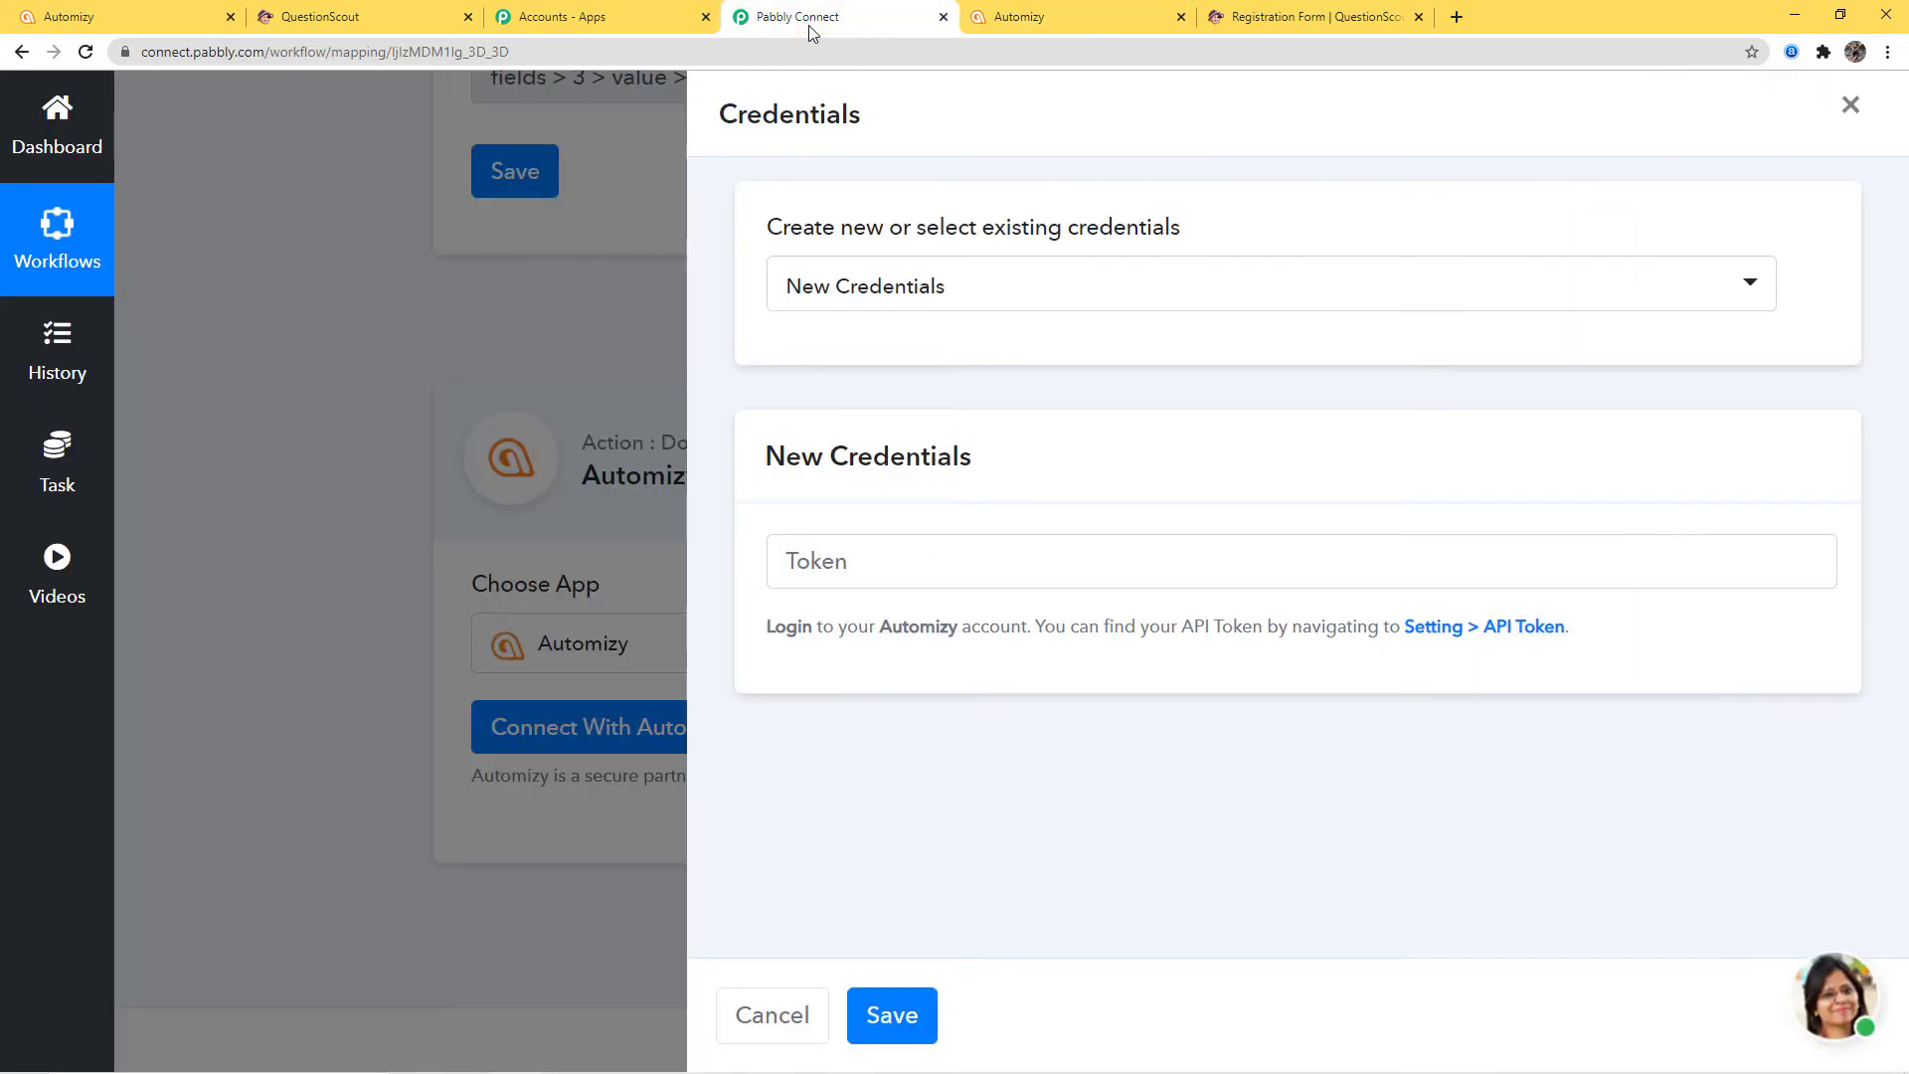
# Connect the Automizy action step with the pasted API token, then switch to the Automizy dashboard
pyautogui.click(855, 557)
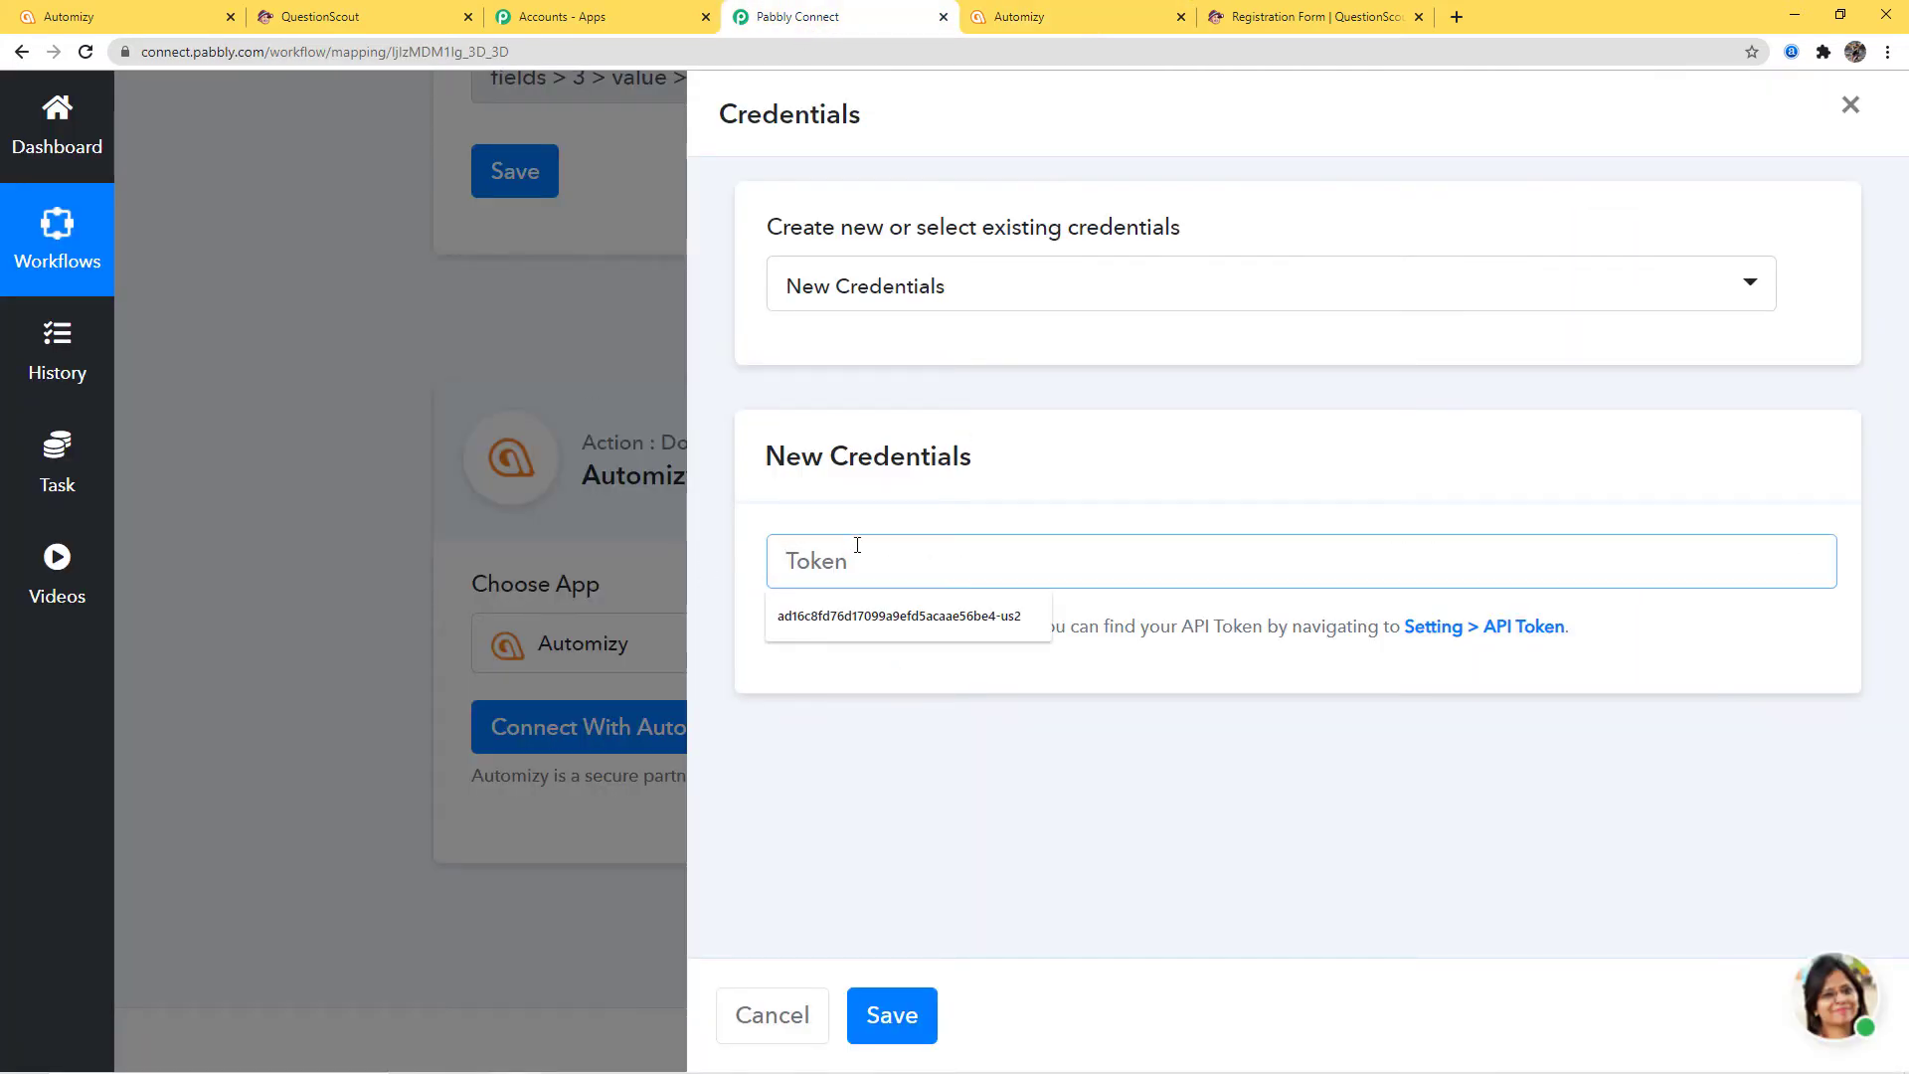
pyautogui.hotkey('ctrl', 'v')
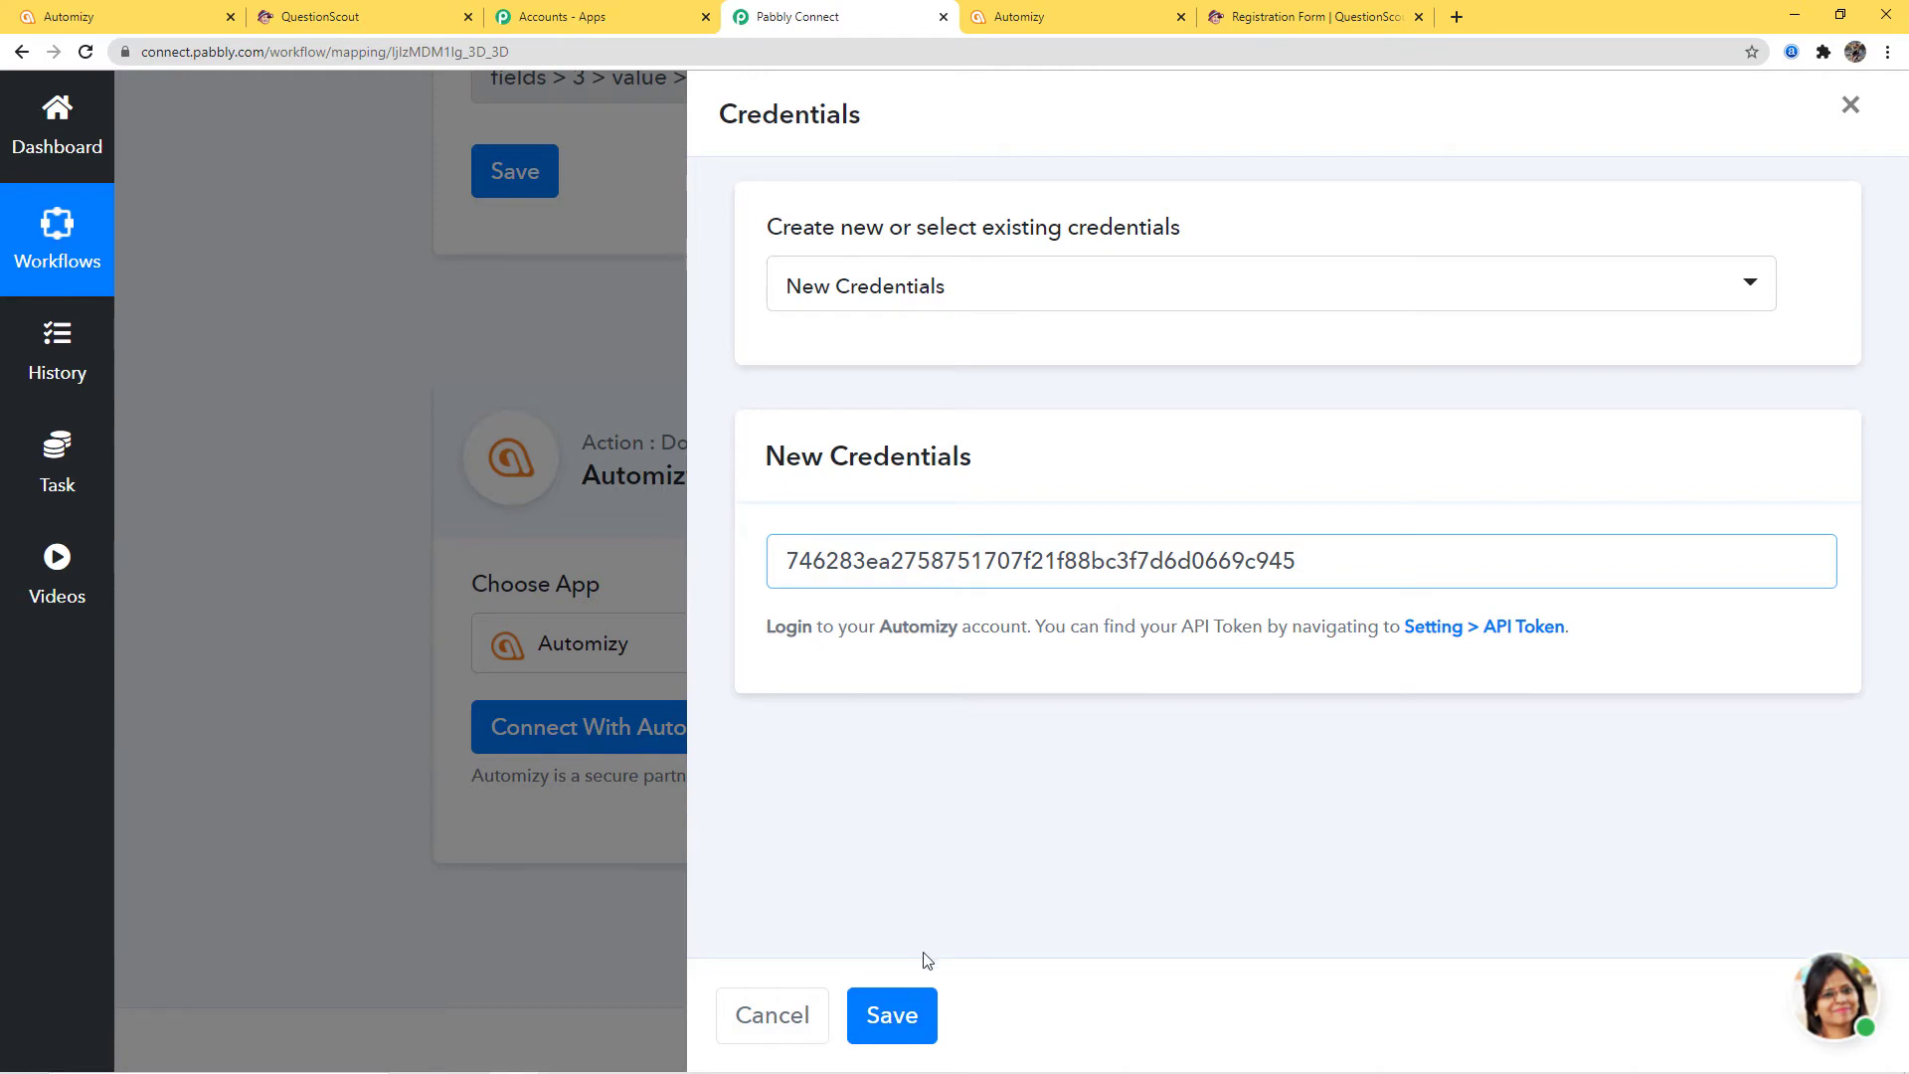
pyautogui.click(891, 1025)
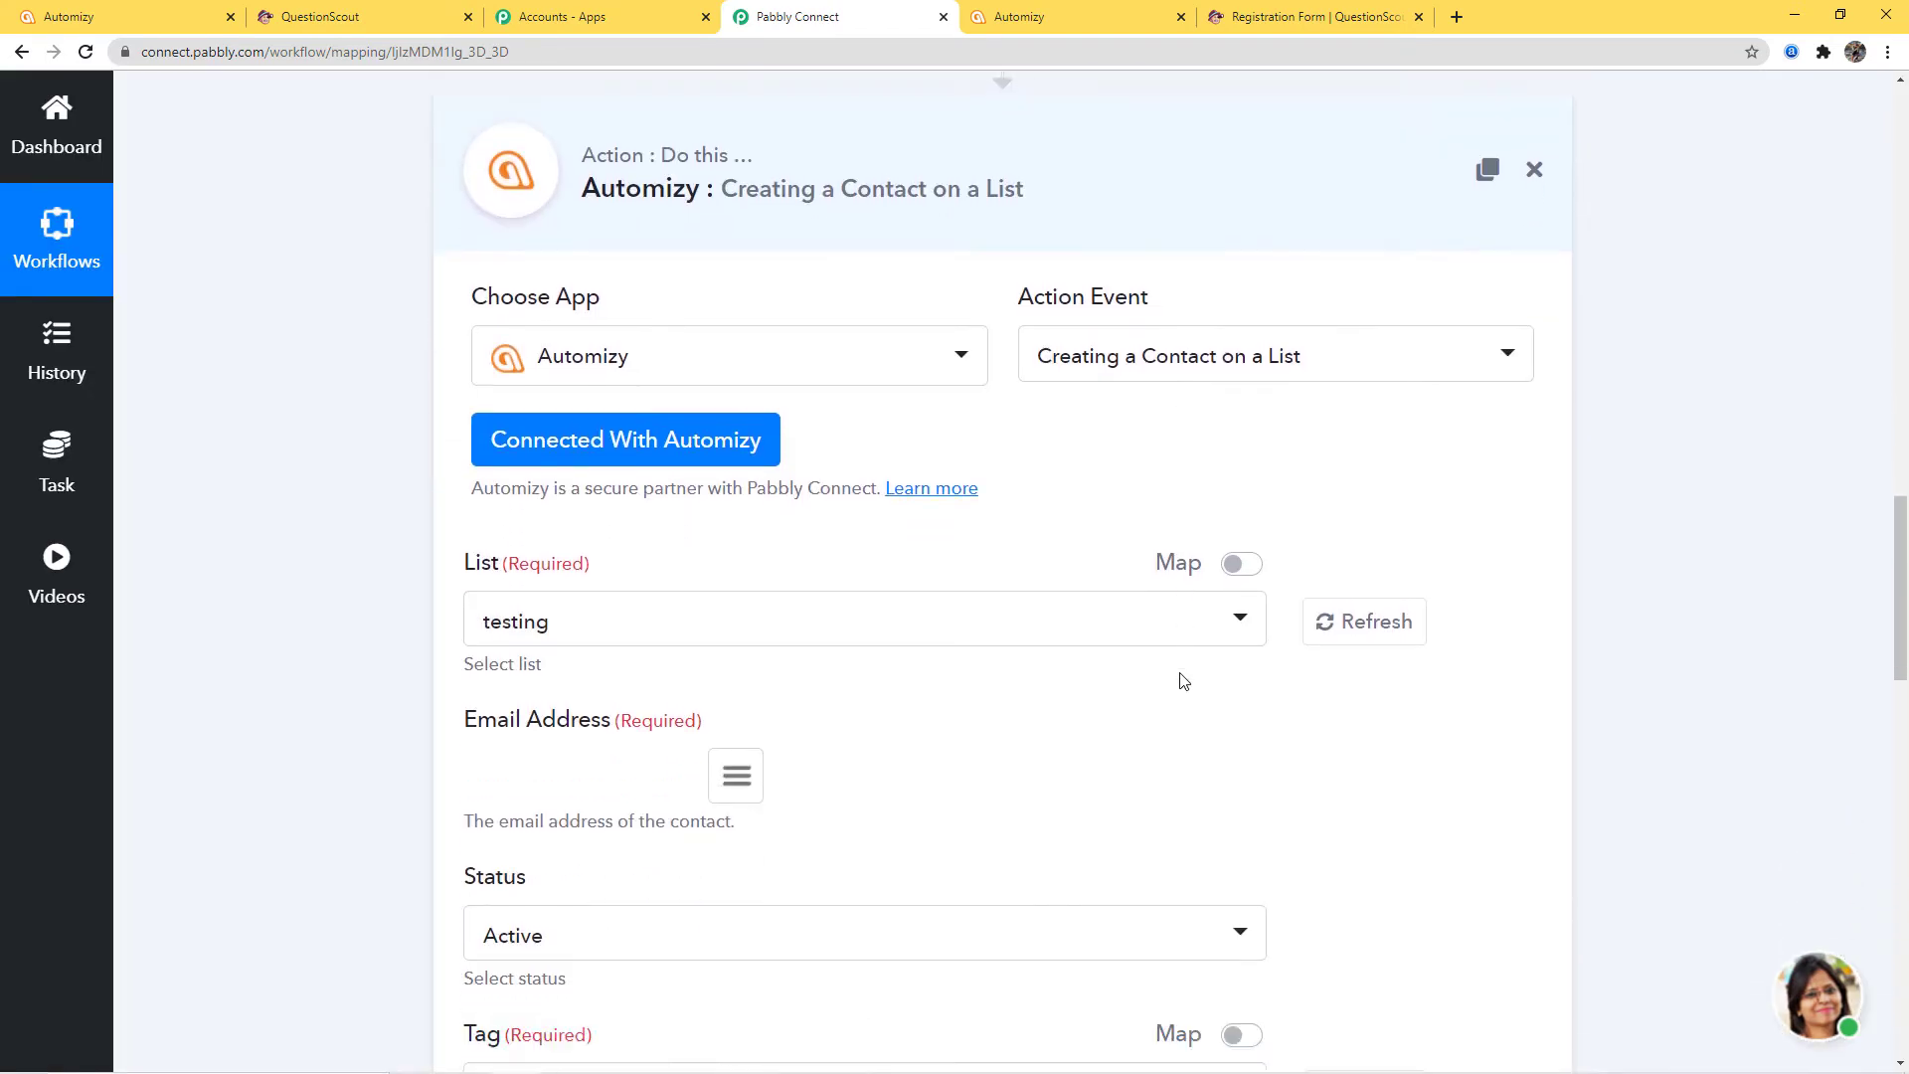
pyautogui.scroll(-2, 1183, 681)
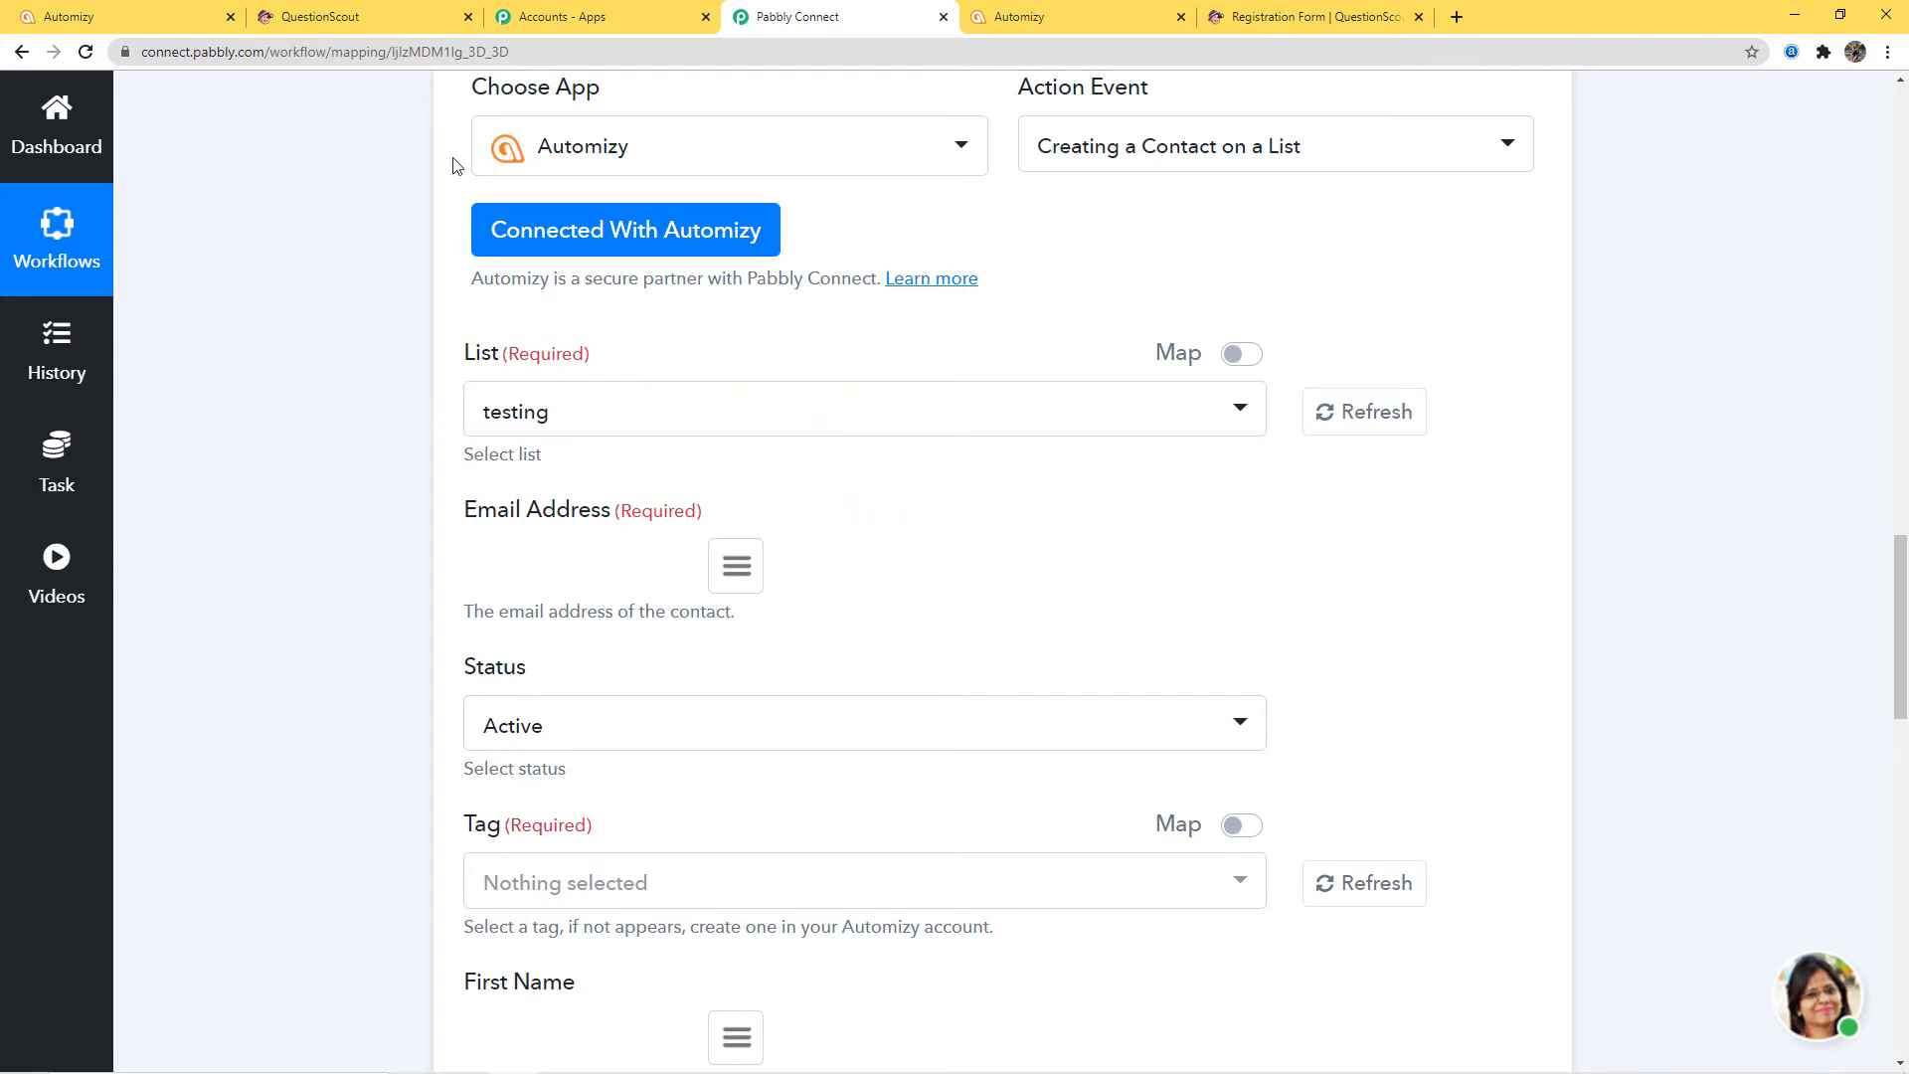
pyautogui.click(132, 20)
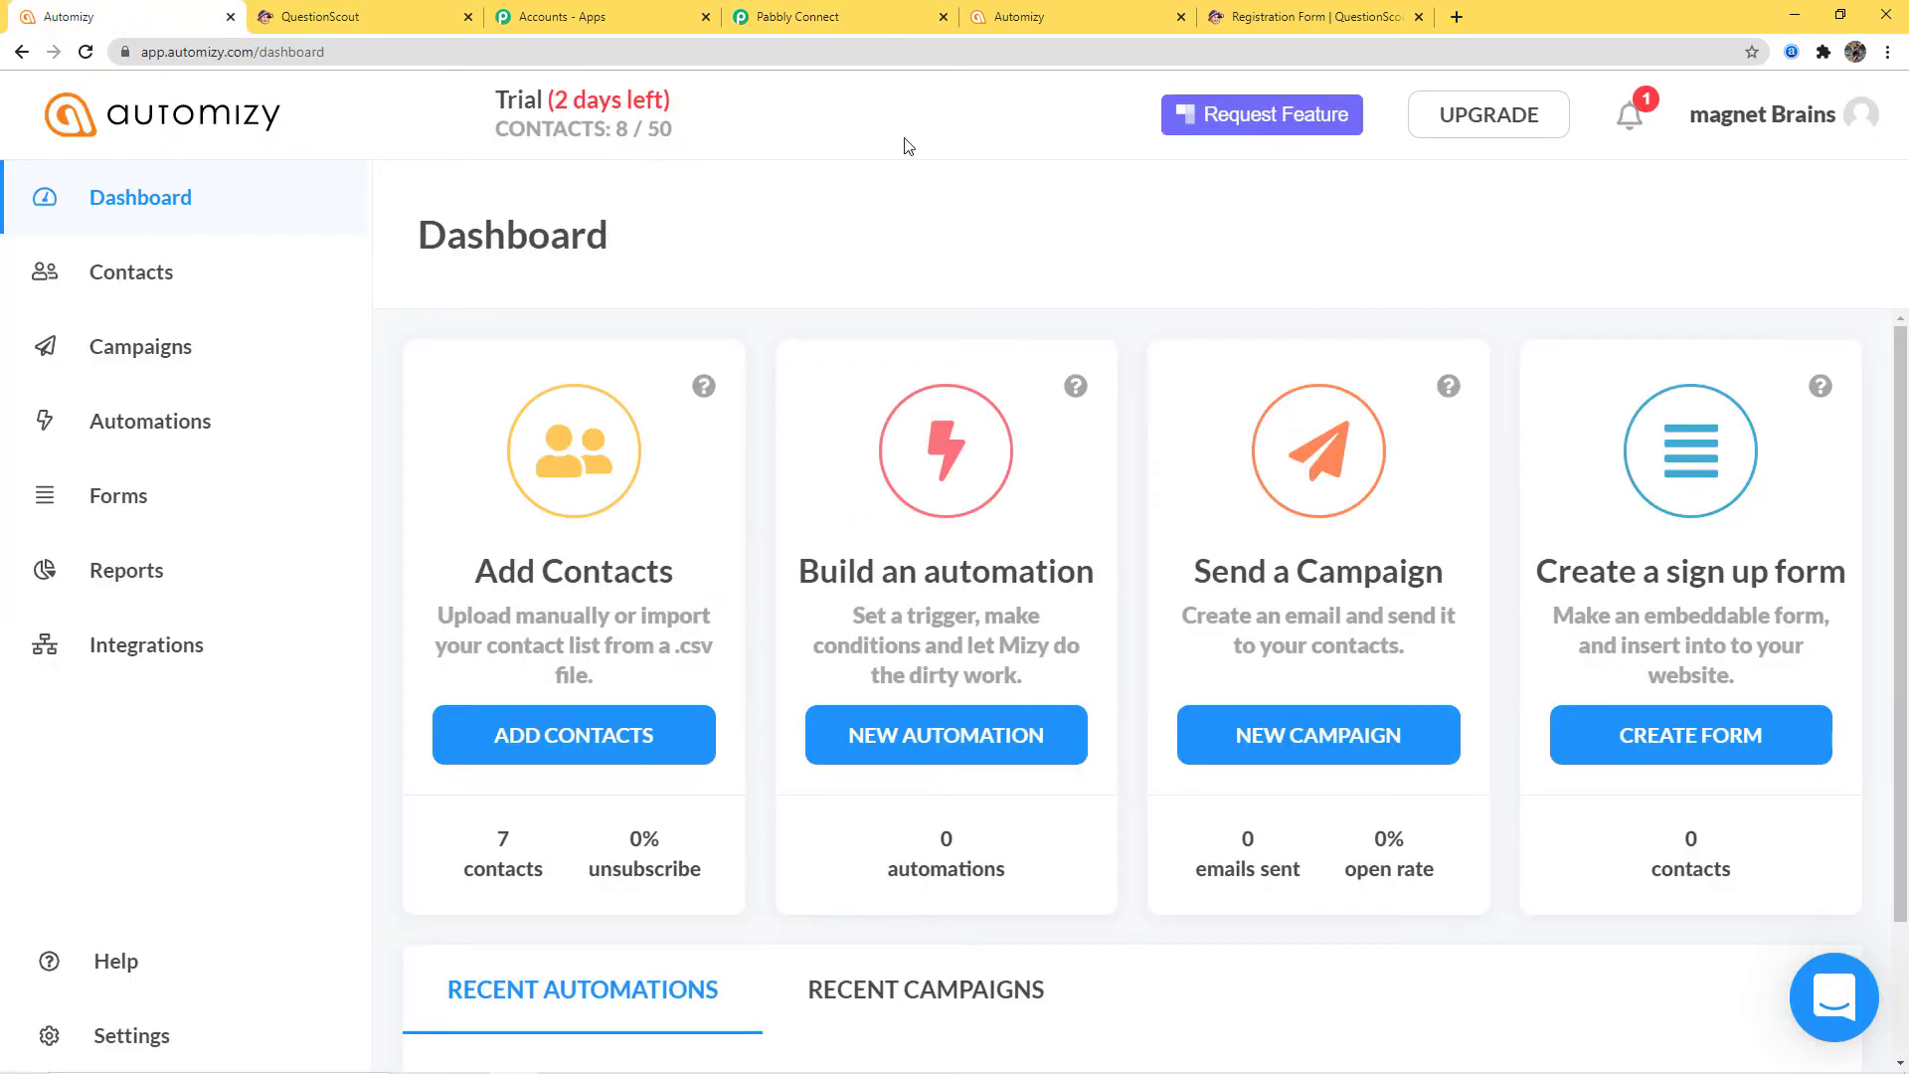
# Create a new Automizy contact list named 'QuestionScout to Automizy' and return to Pabbly Connect
pyautogui.click(131, 273)
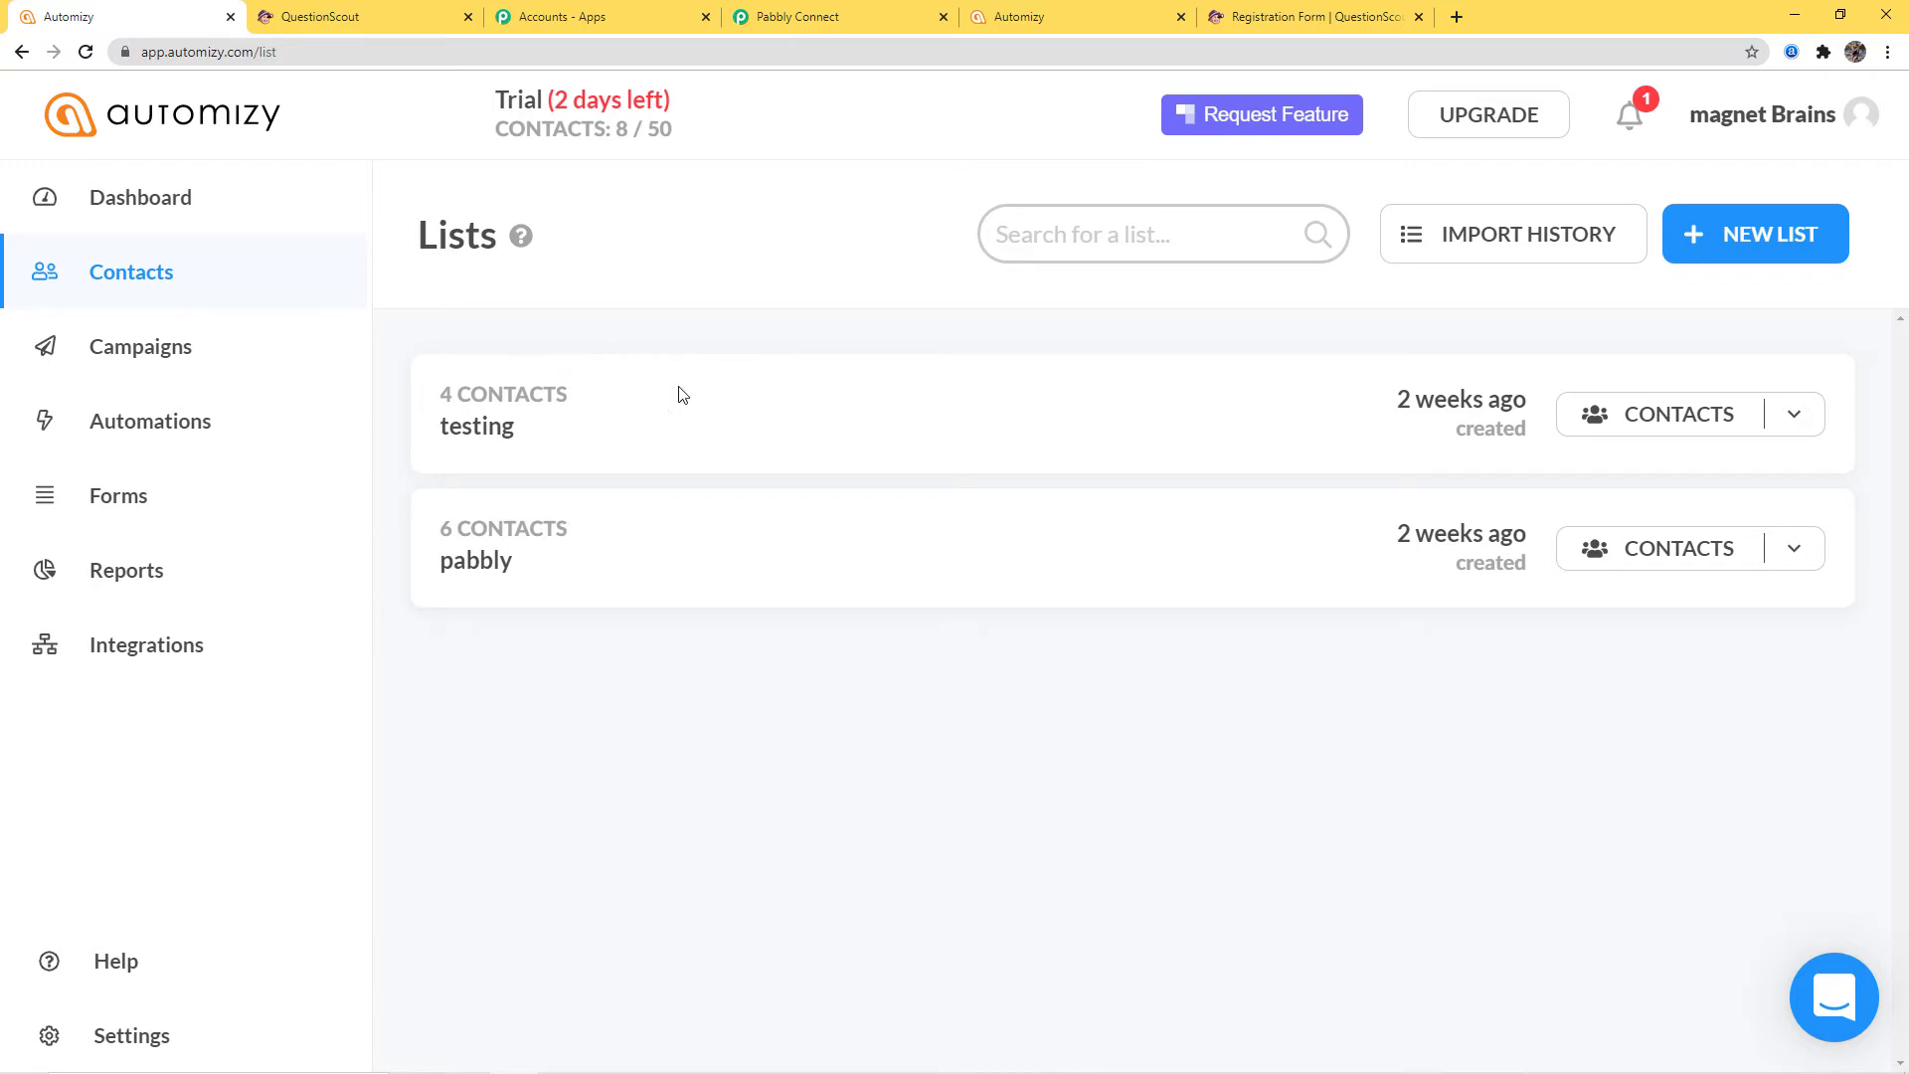
pyautogui.click(1764, 242)
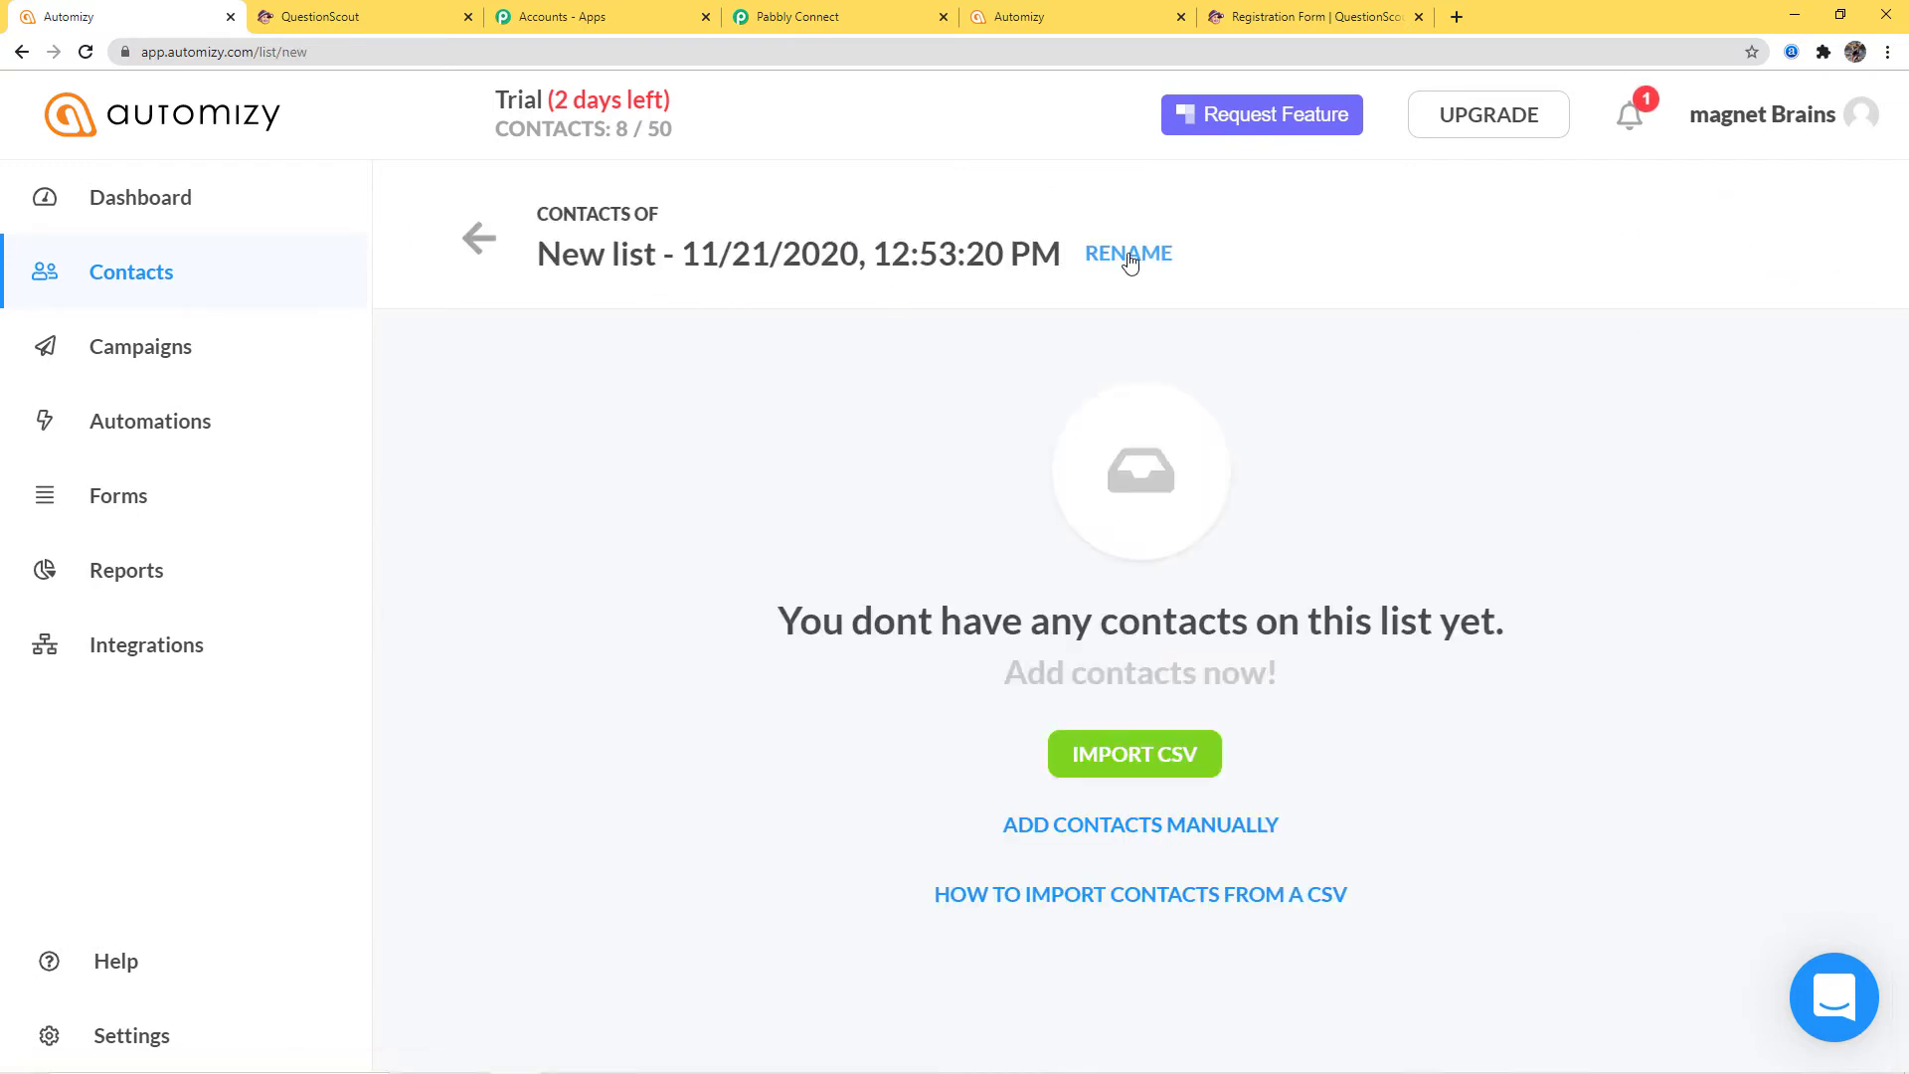
pyautogui.click(1129, 255)
pyautogui.press('BackSpace')
pyautogui.press('BackSpace')
pyautogui.press('BackSpace')
pyautogui.press('BackSpace')
pyautogui.press('BackSpace')
pyautogui.press('BackSpace')
pyautogui.press('BackSpace')
pyautogui.press('BackSpace')
pyautogui.press('BackSpace')
pyautogui.press('BackSpace')
pyautogui.press('BackSpace')
pyautogui.press('BackSpace')
pyautogui.press('BackSpace')
pyautogui.press('BackSpace')
pyautogui.press('BackSpace')
pyautogui.press('BackSpace')
pyautogui.press('BackSpace')
pyautogui.press('BackSpace')
pyautogui.press('BackSpace')
pyautogui.press('BackSpace')
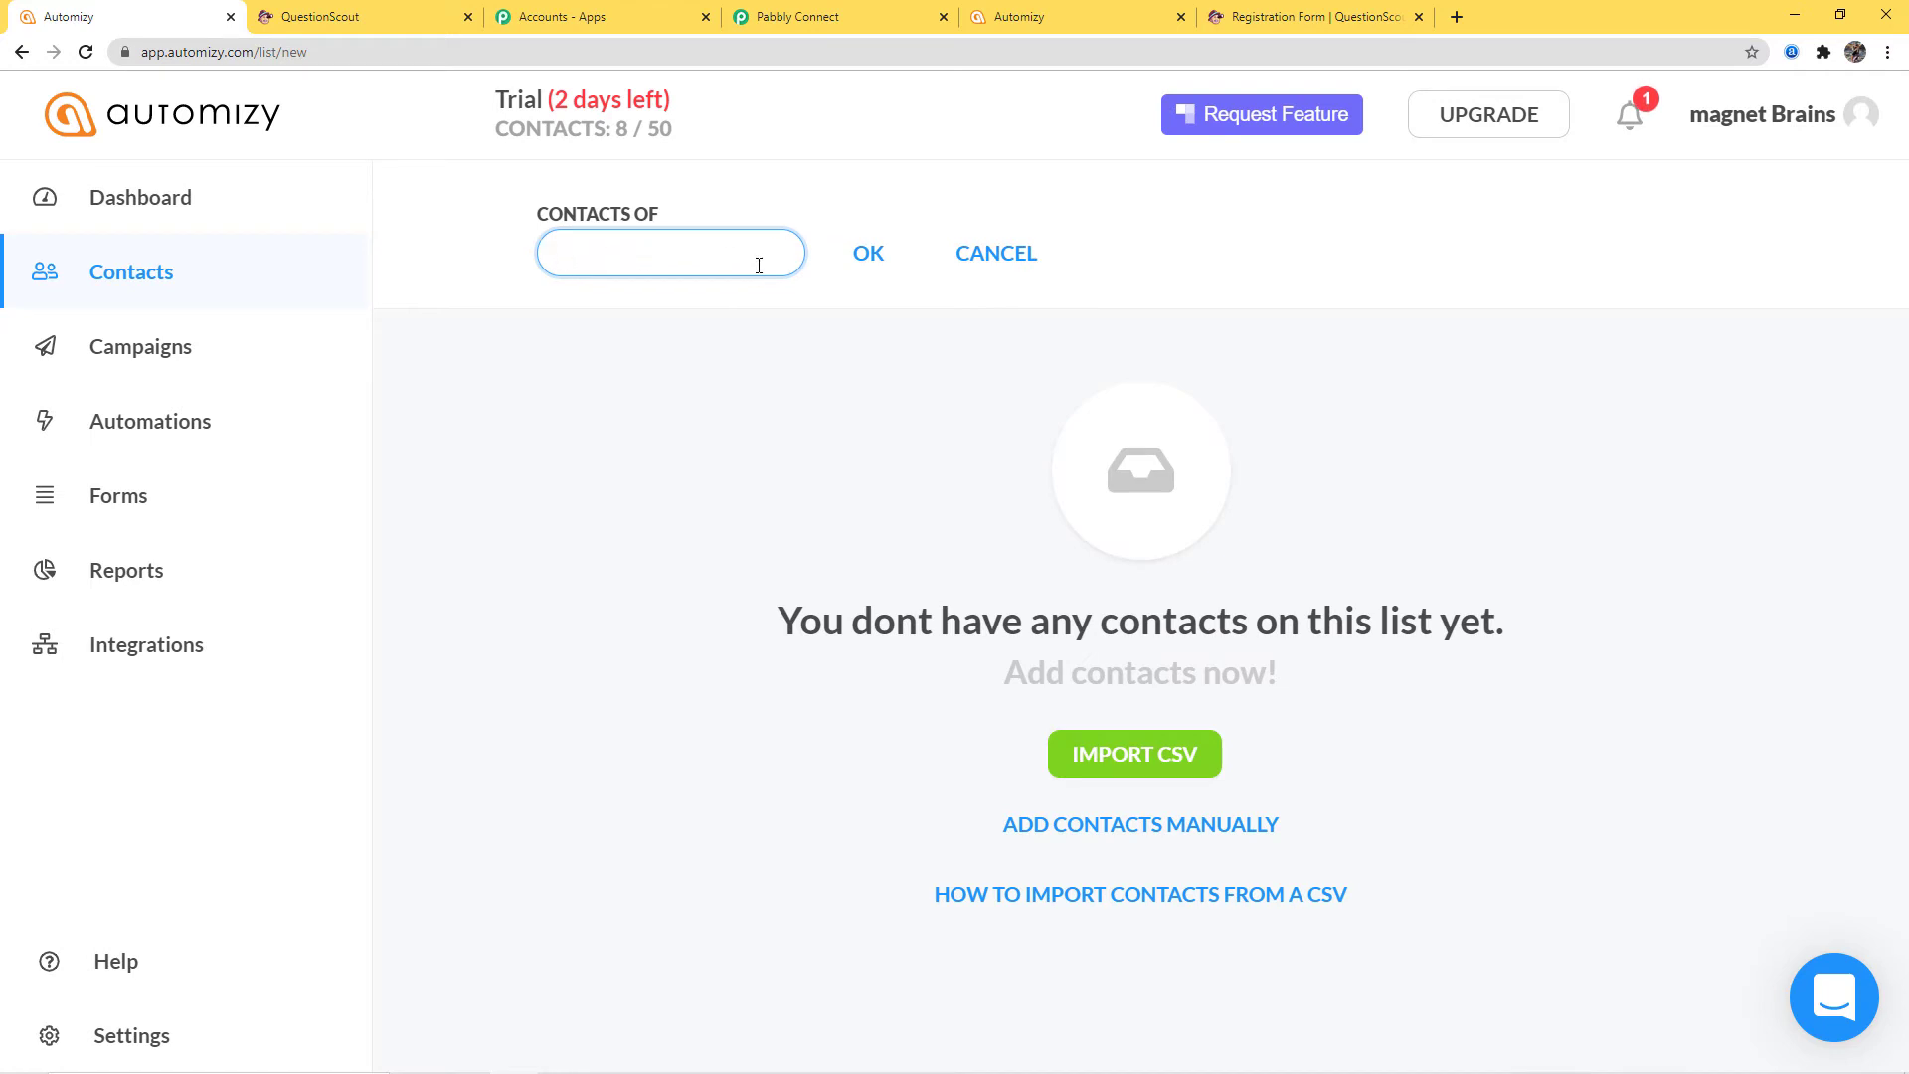
pyautogui.write('QuestionScout to')
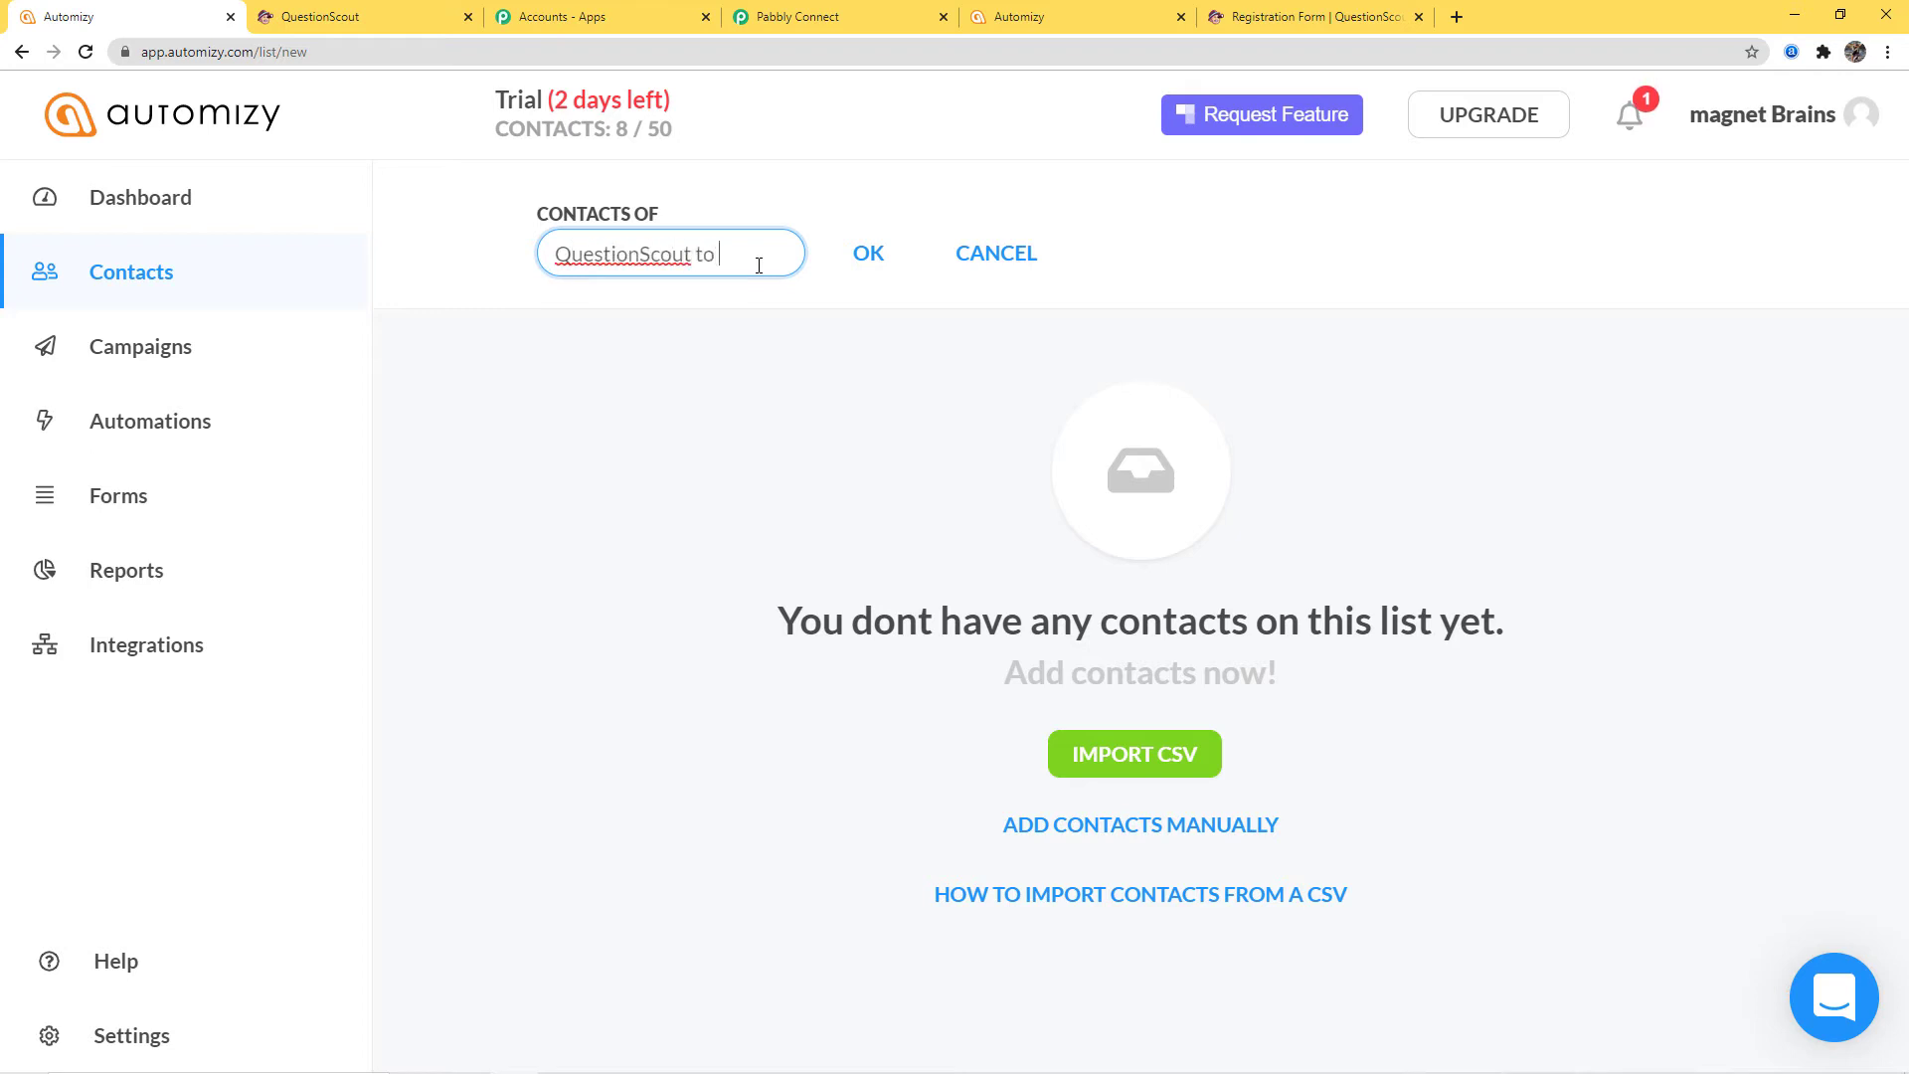
pyautogui.write(' Automizy')
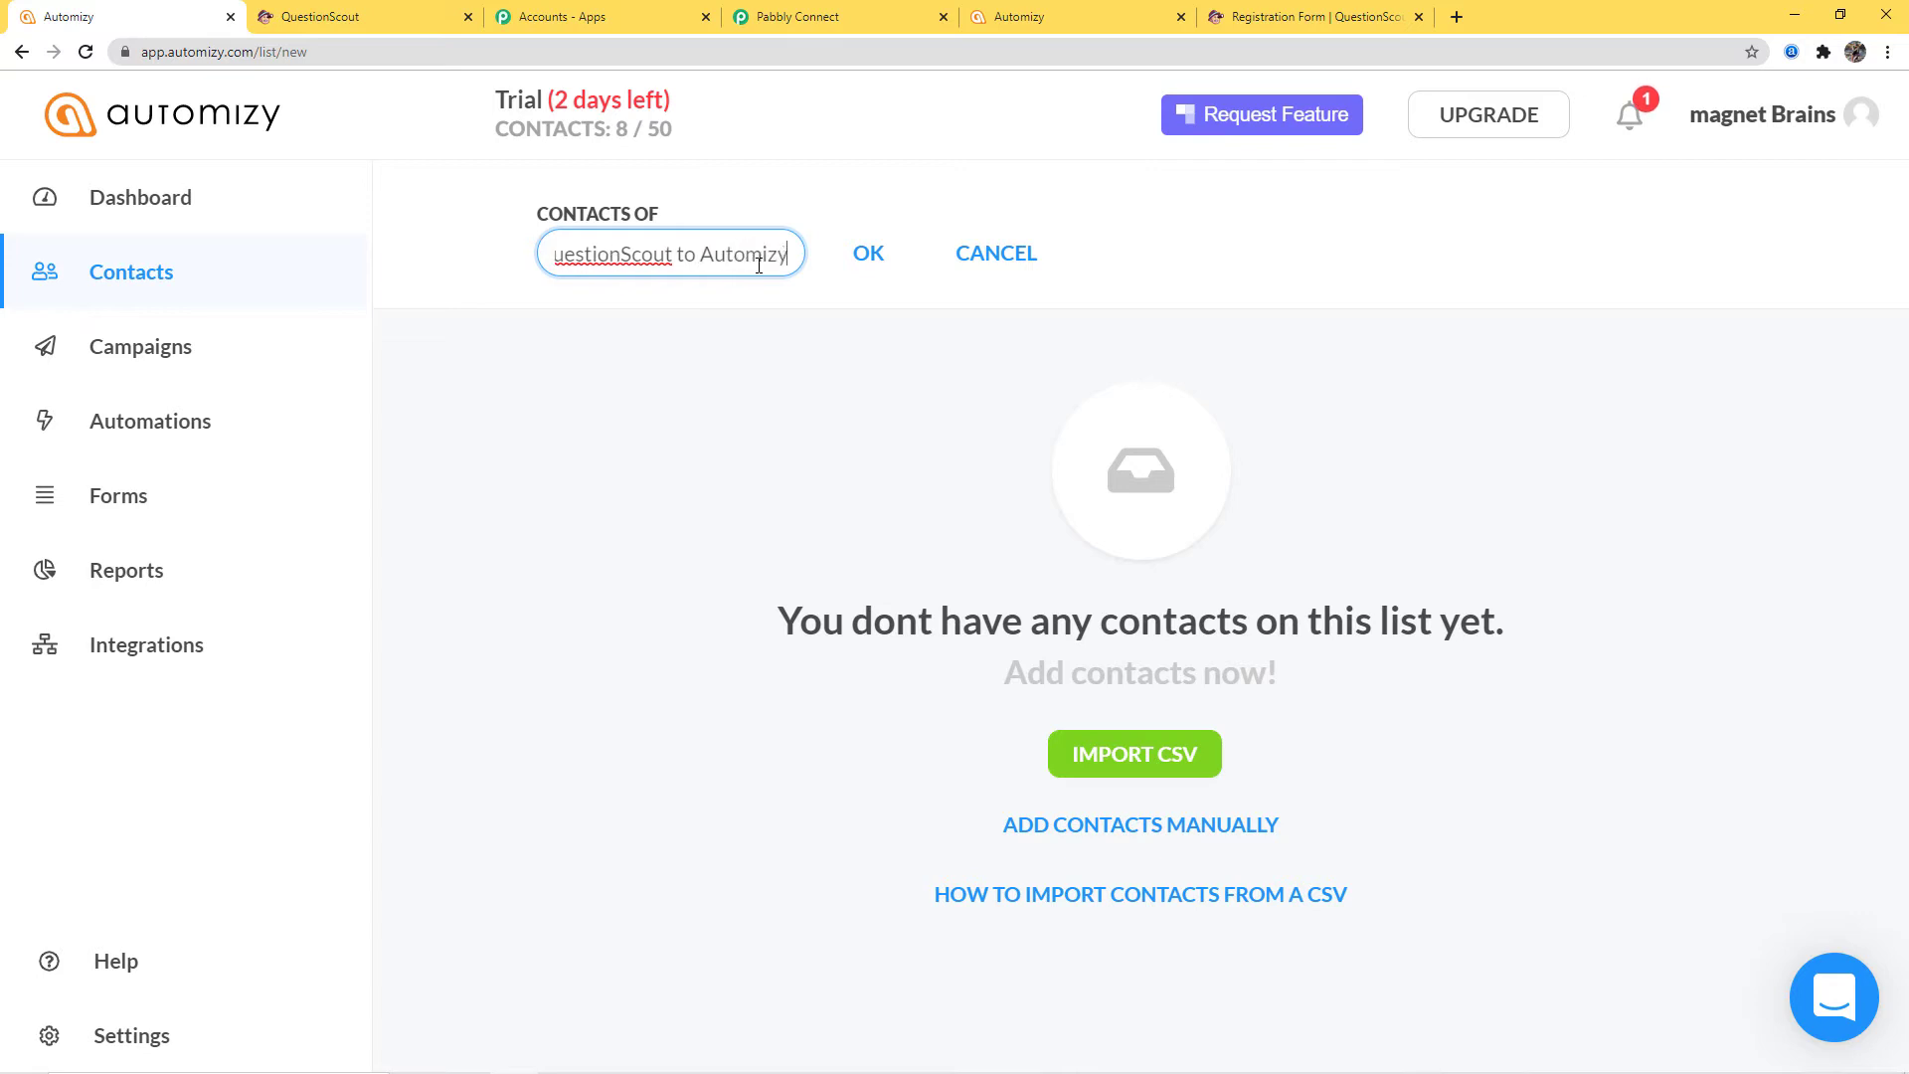
pyautogui.press('Return')
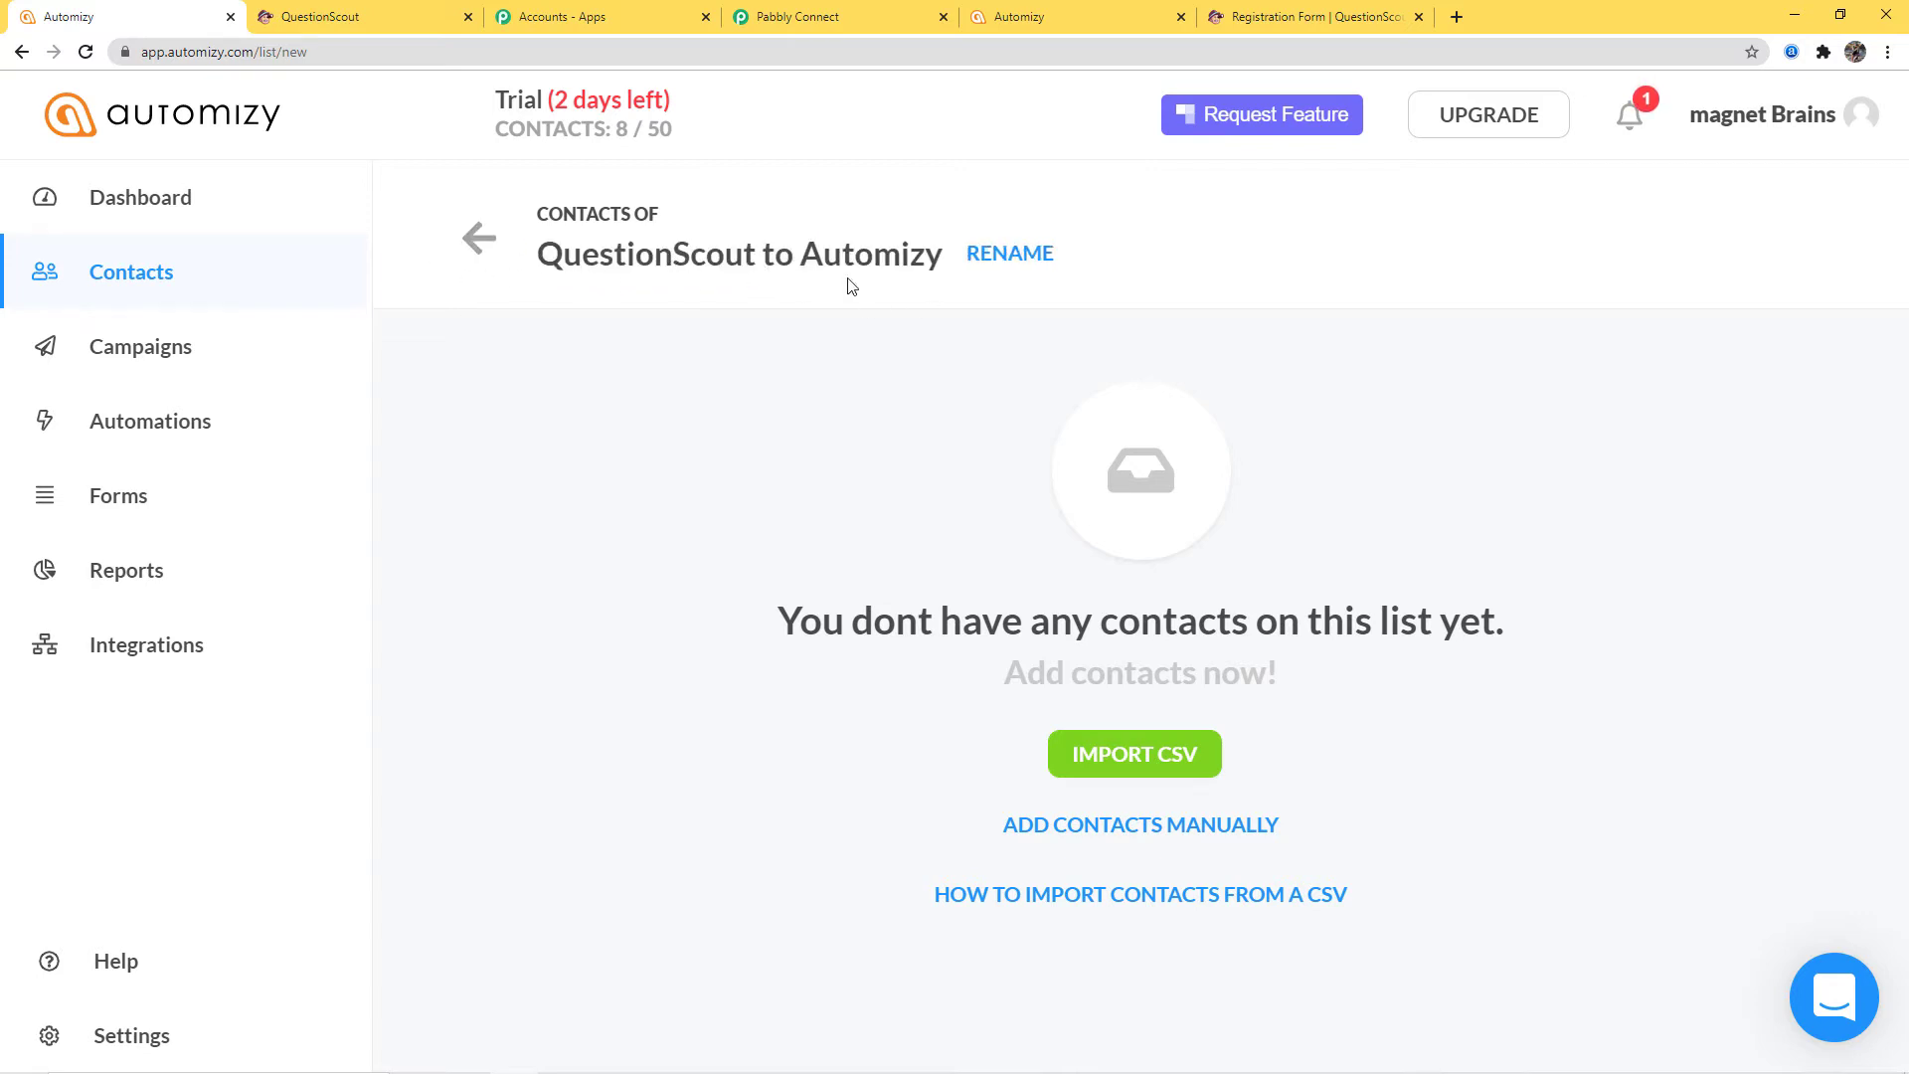
pyautogui.click(483, 247)
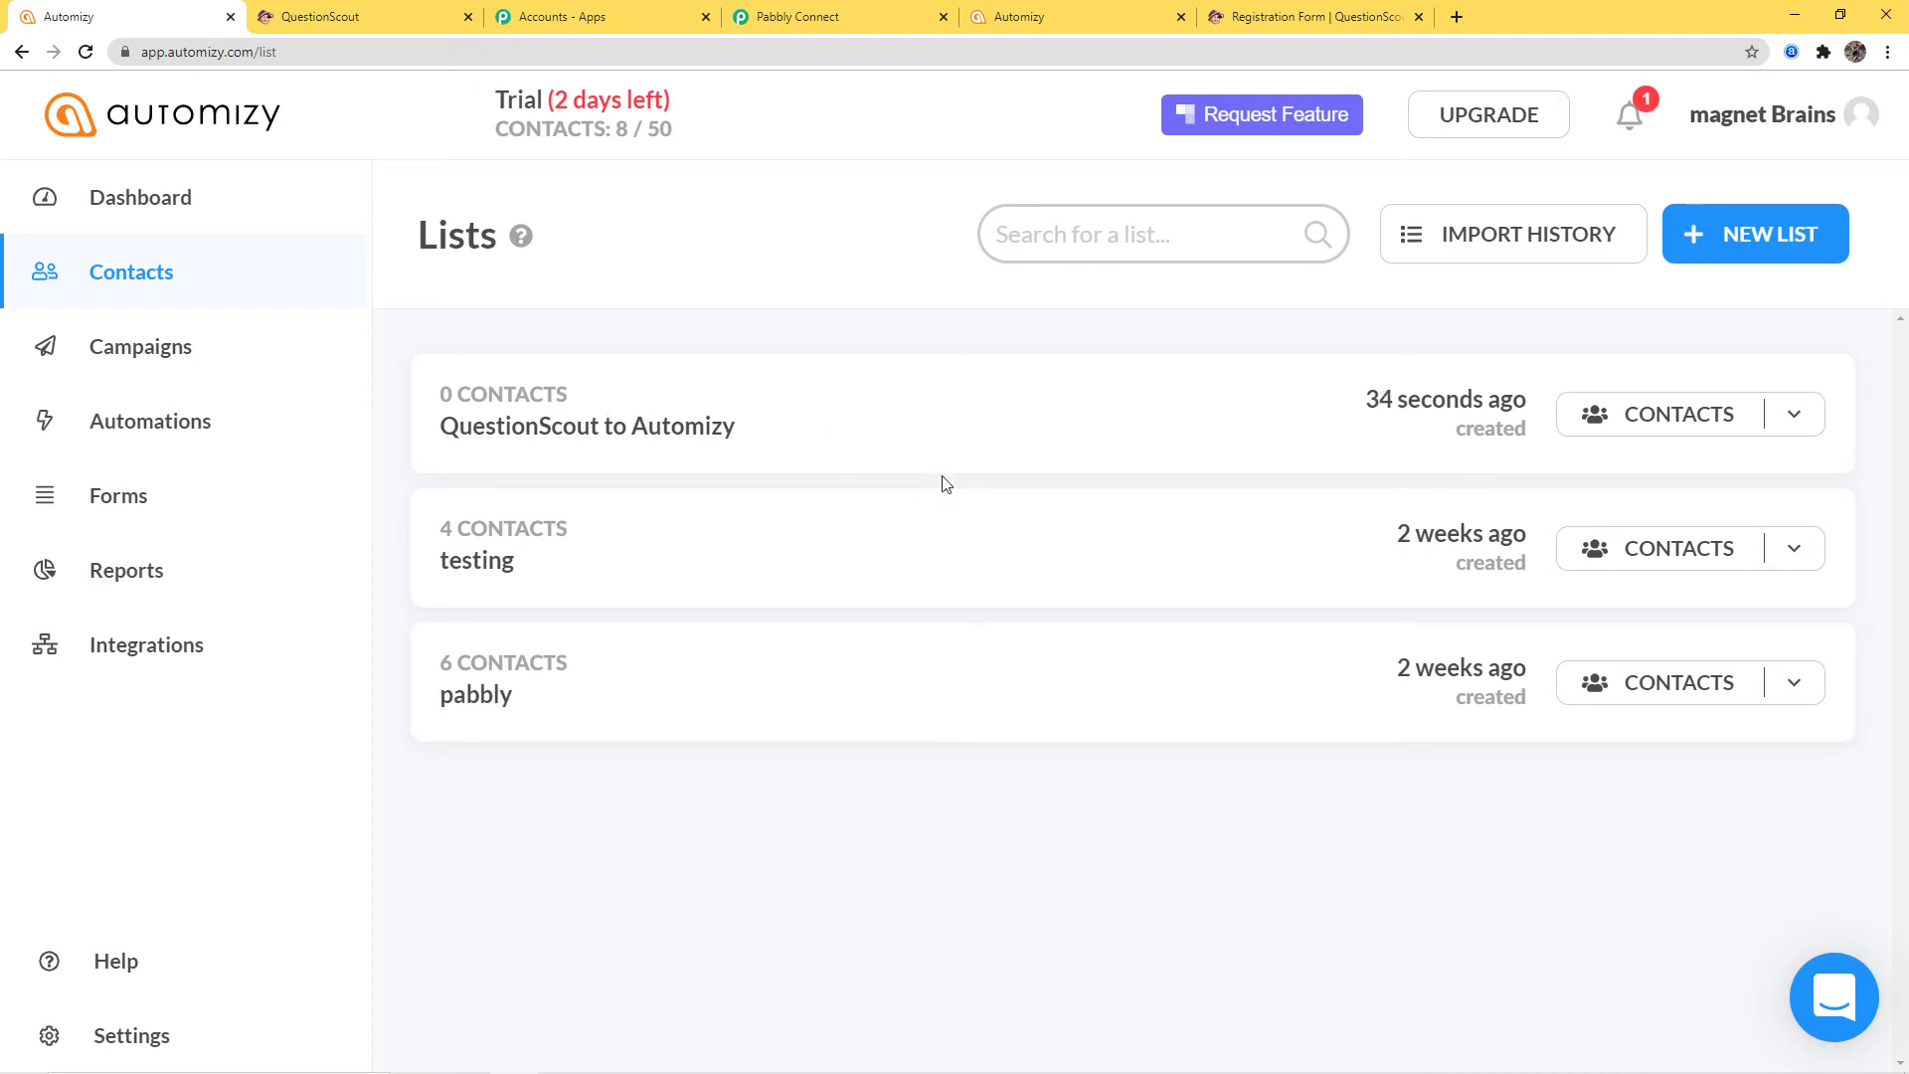
pyautogui.click(835, 22)
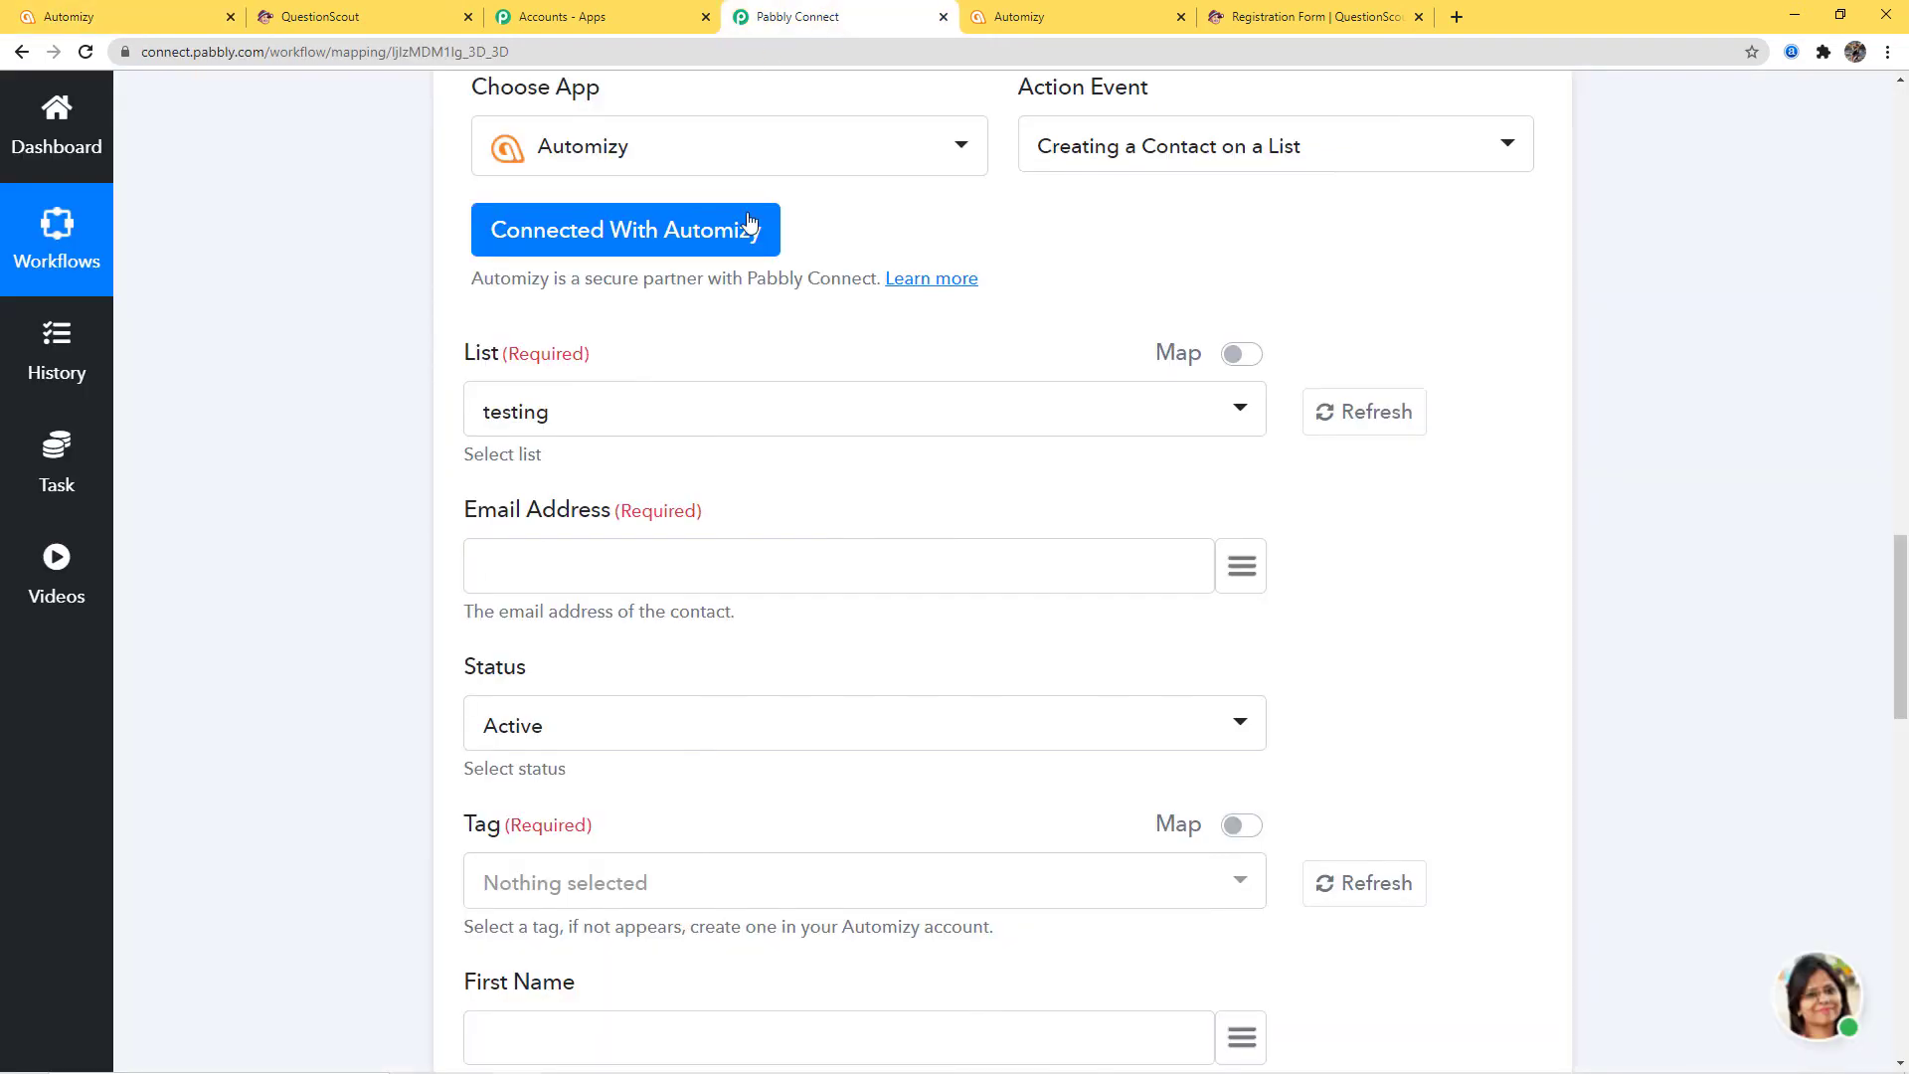
# Refresh the Automizy lists and choose 'QuestionScout to Automizy' as the target list
pyautogui.click(1372, 431)
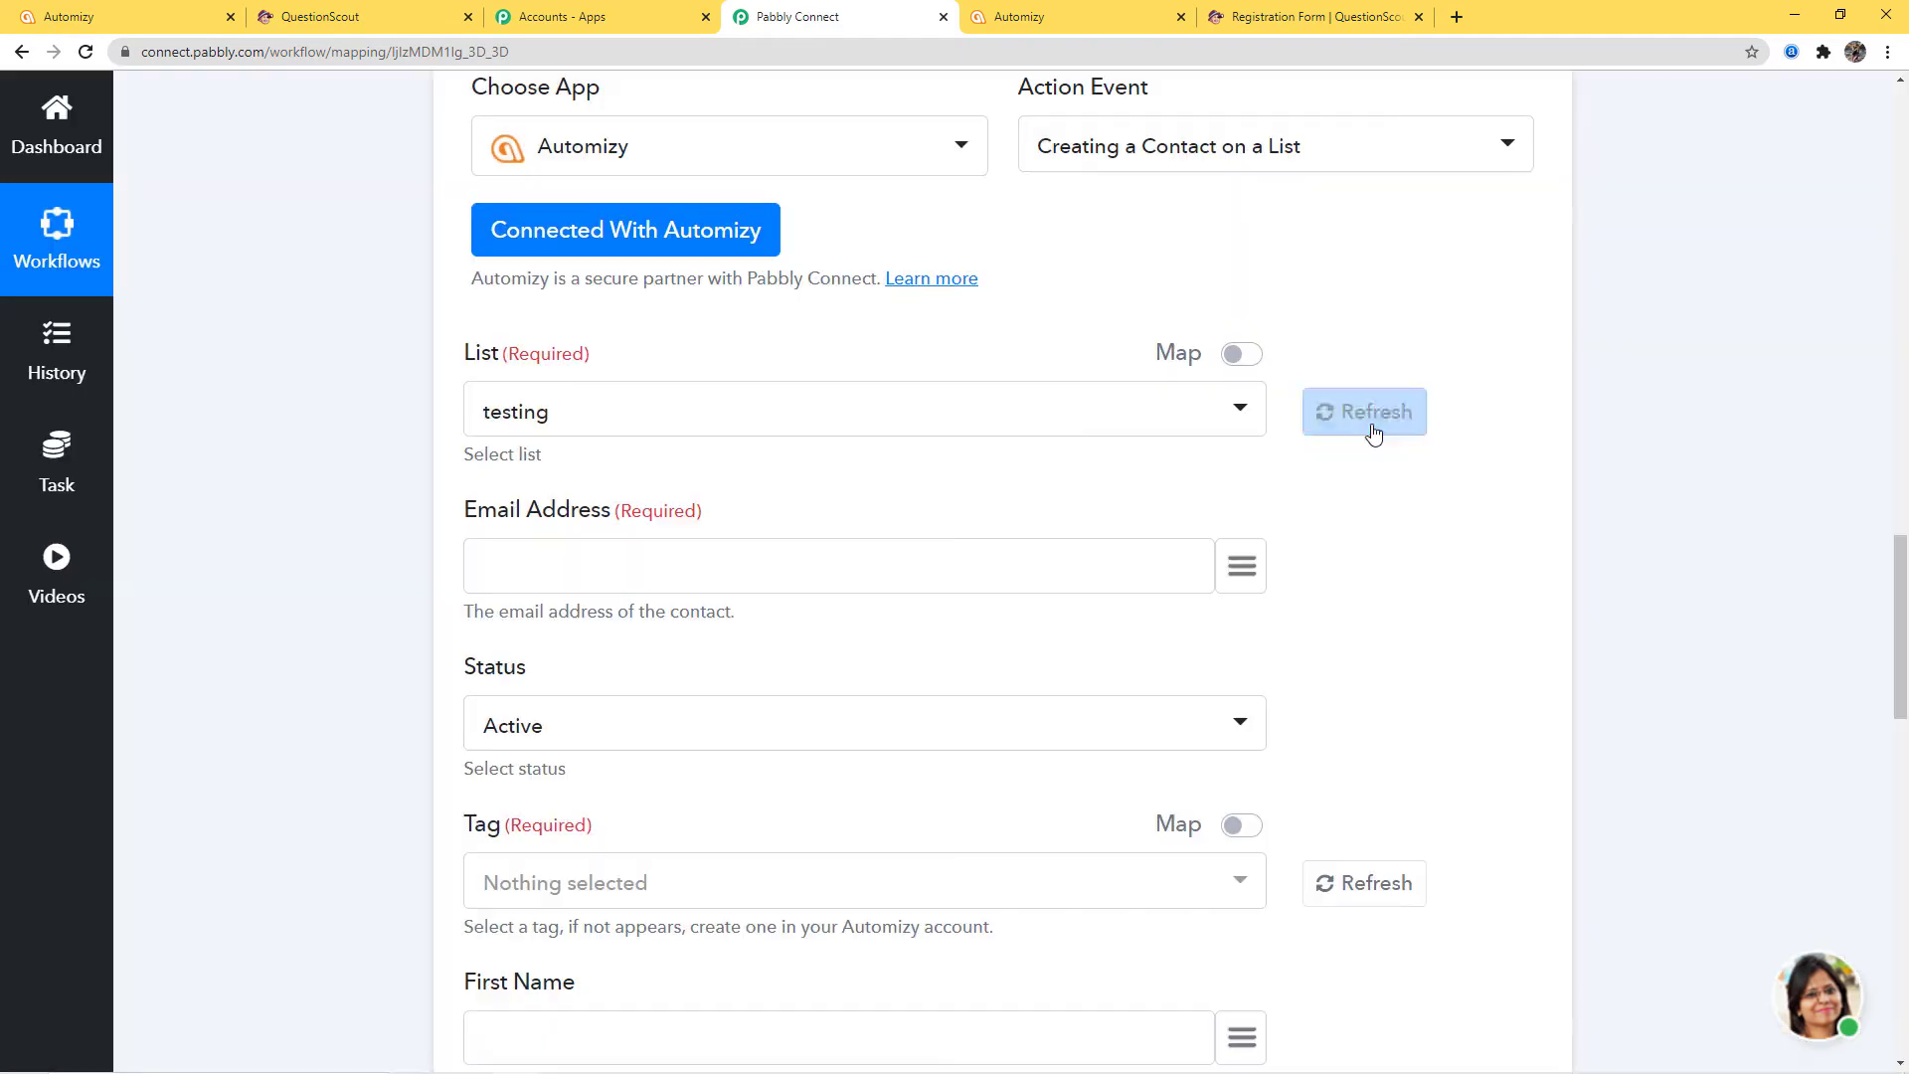
pyautogui.click(1240, 411)
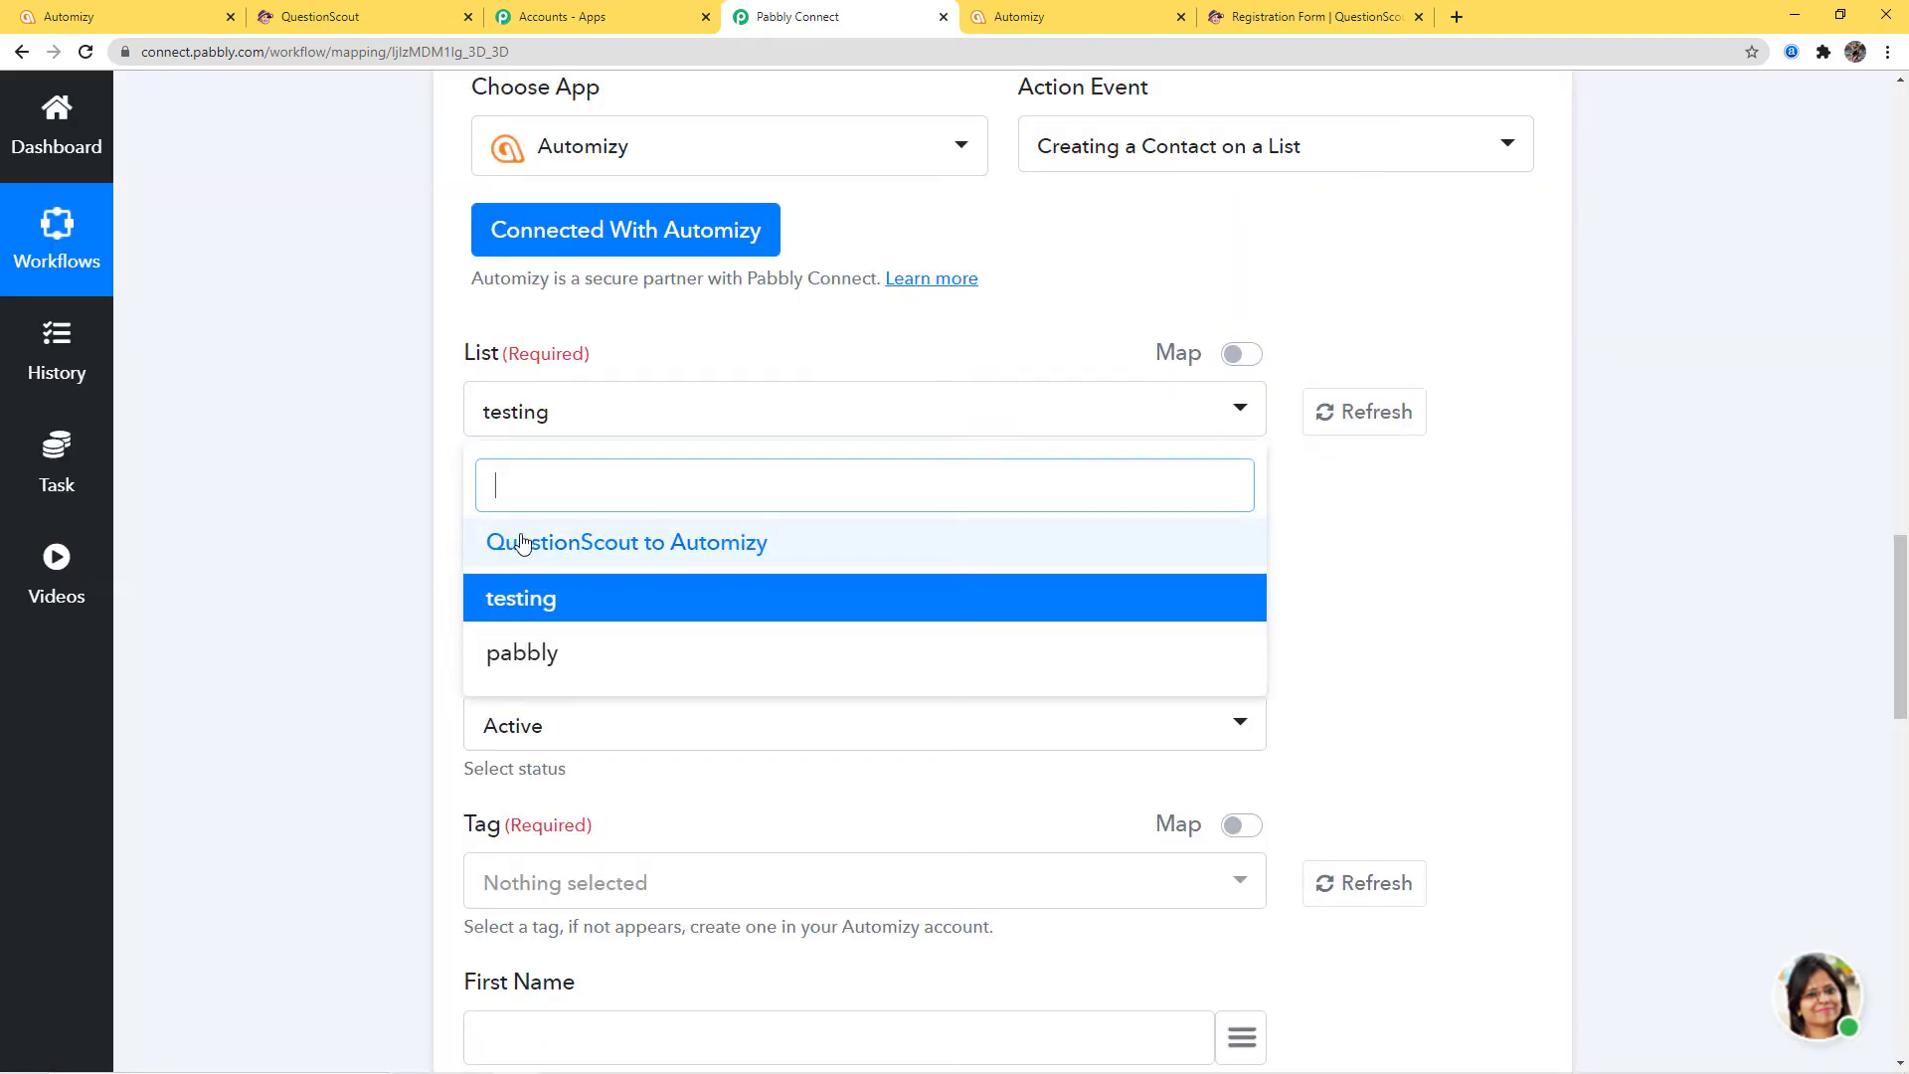
pyautogui.click(620, 554)
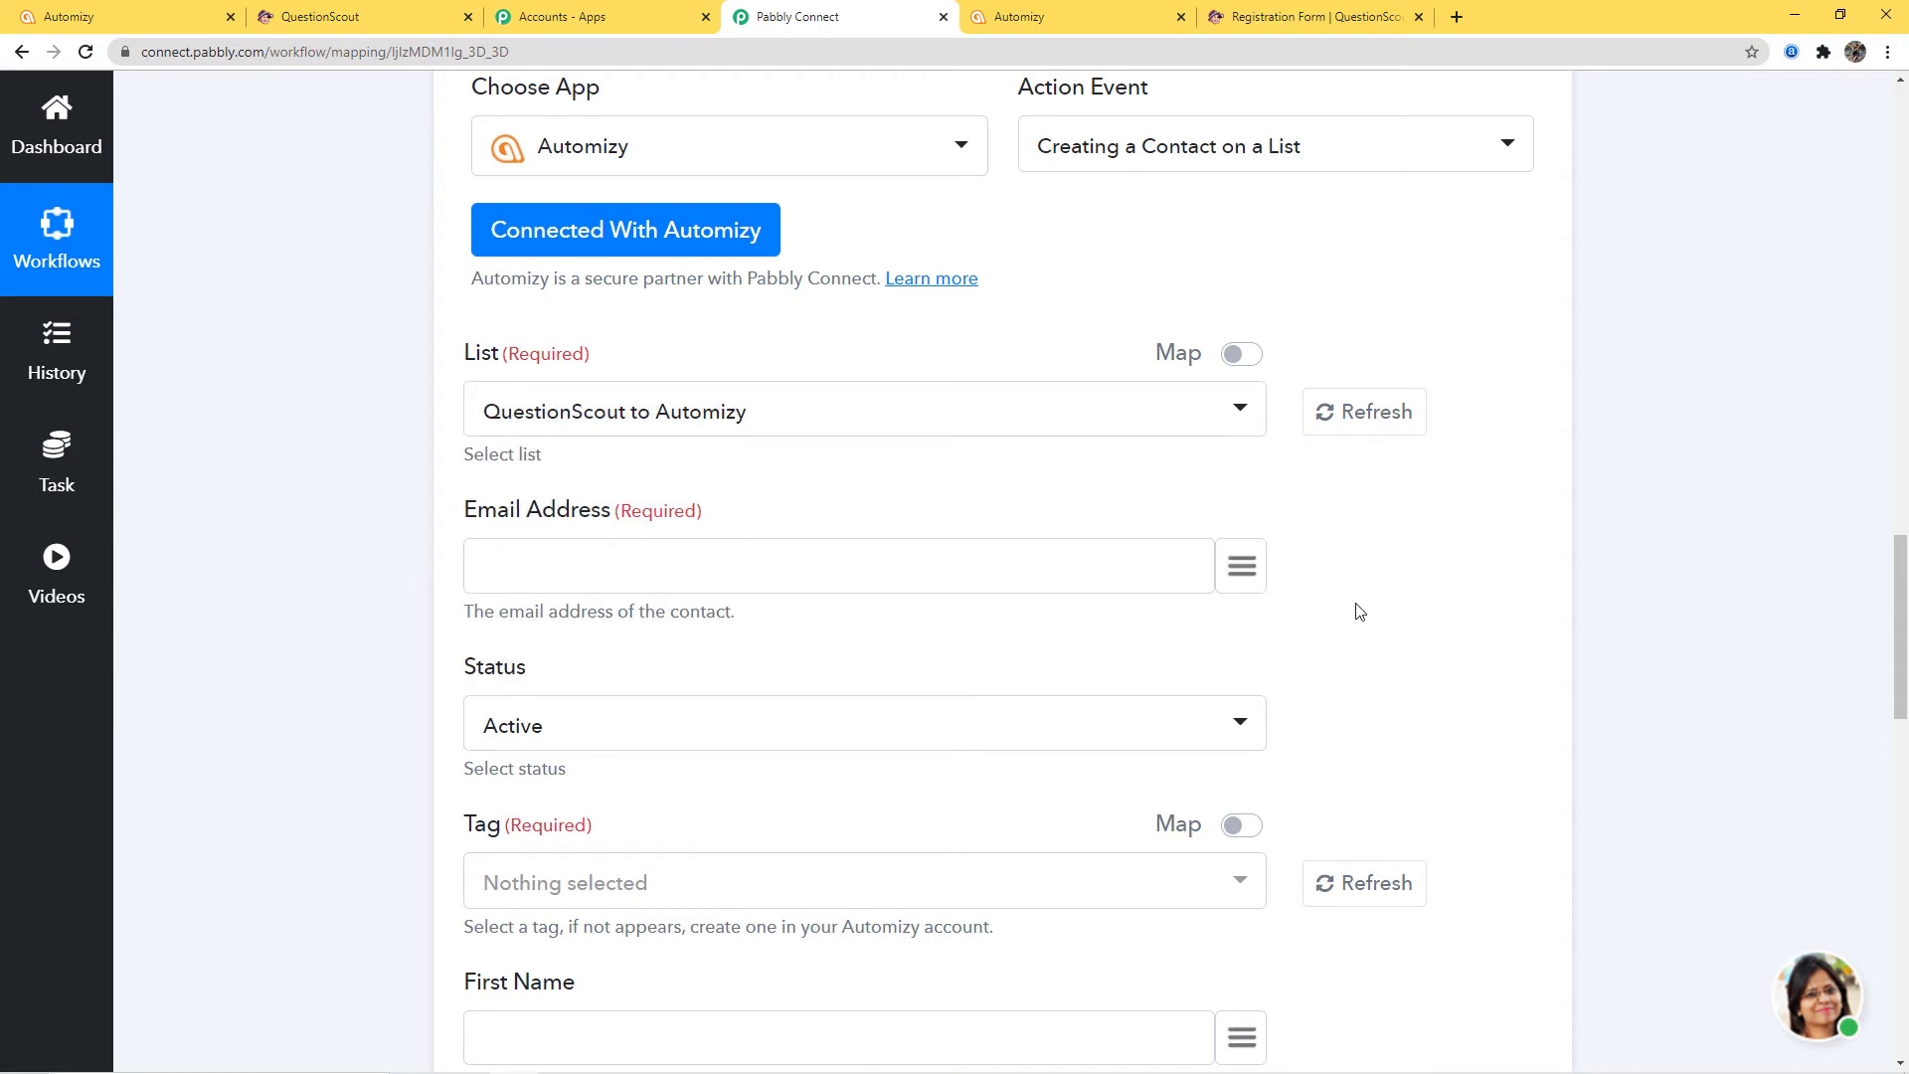
# Map Email Address to the submitted email answer and keep the contact Status Active
pyautogui.click(1249, 577)
pyautogui.write('mar')
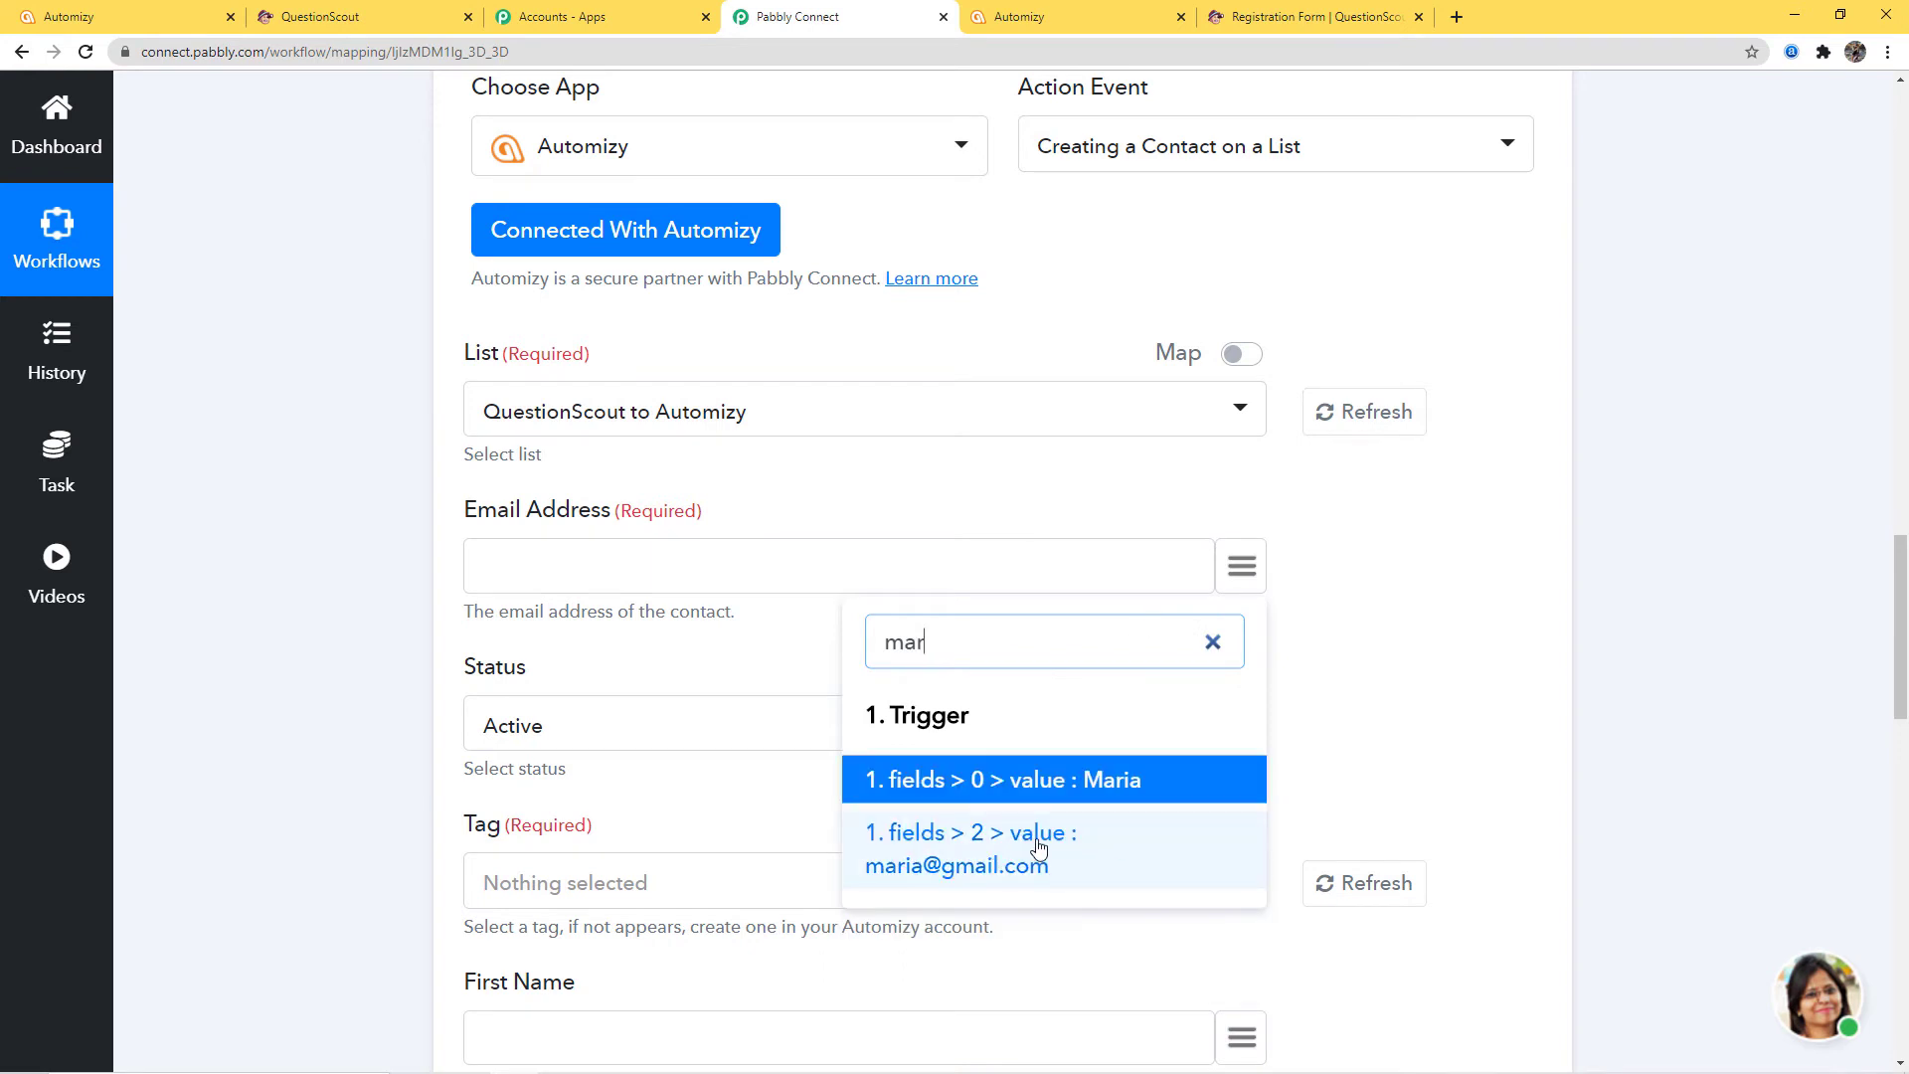
pyautogui.click(1064, 848)
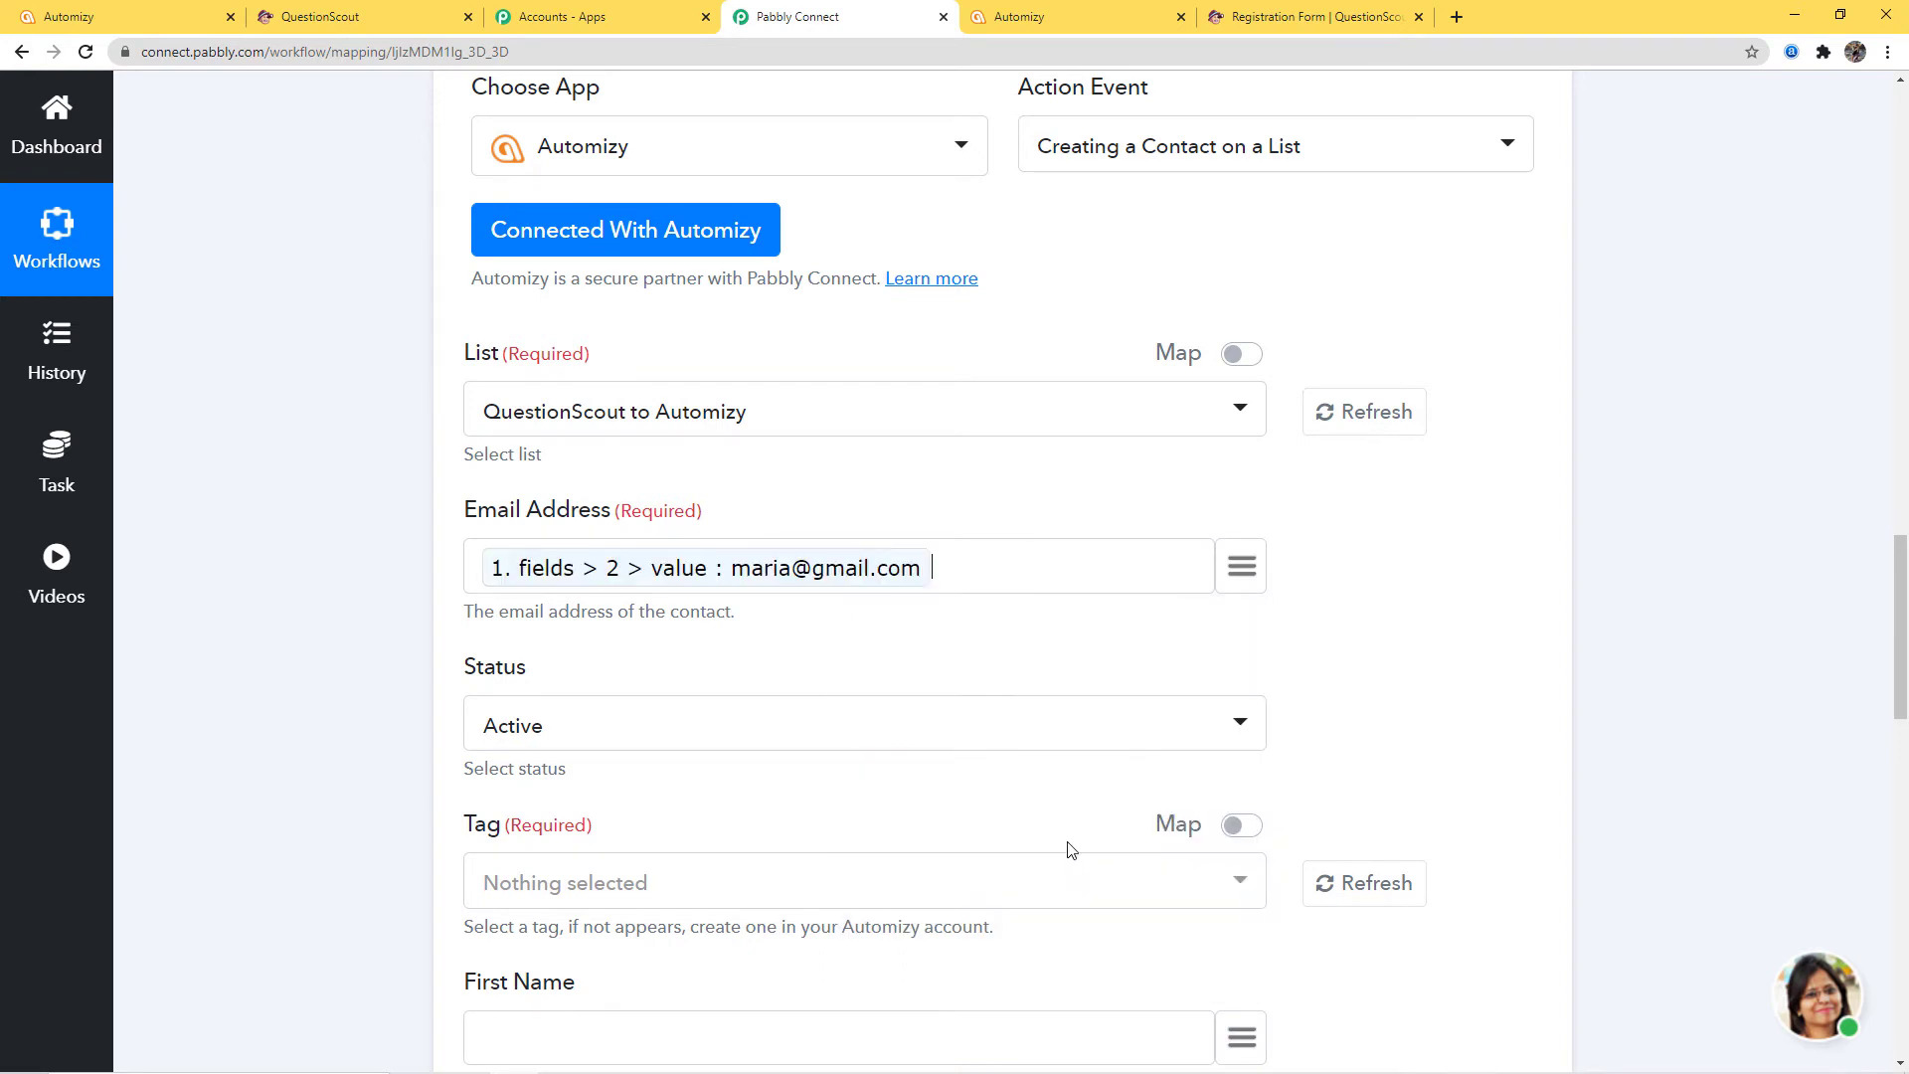
pyautogui.scroll(-2, 1372, 686)
pyautogui.click(600, 524)
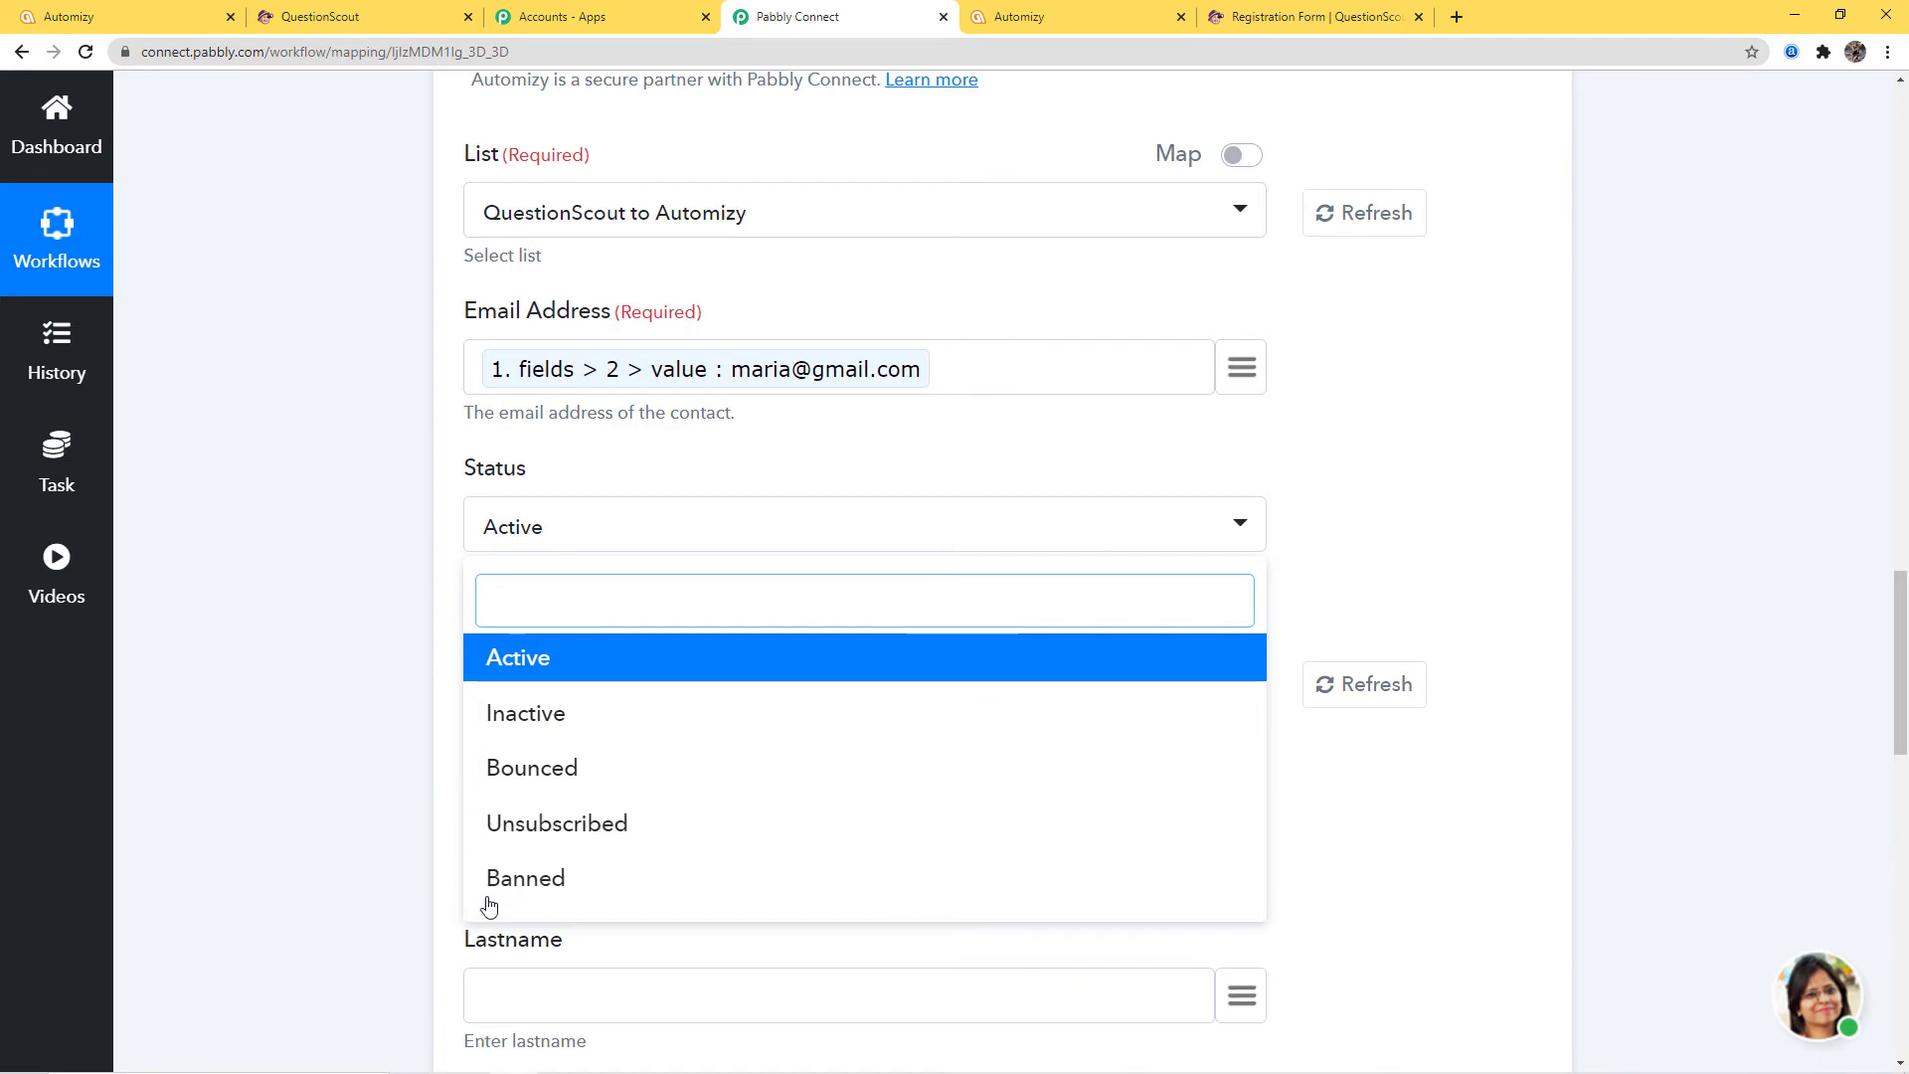
pyautogui.click(571, 660)
pyautogui.scroll(-3, 550, 385)
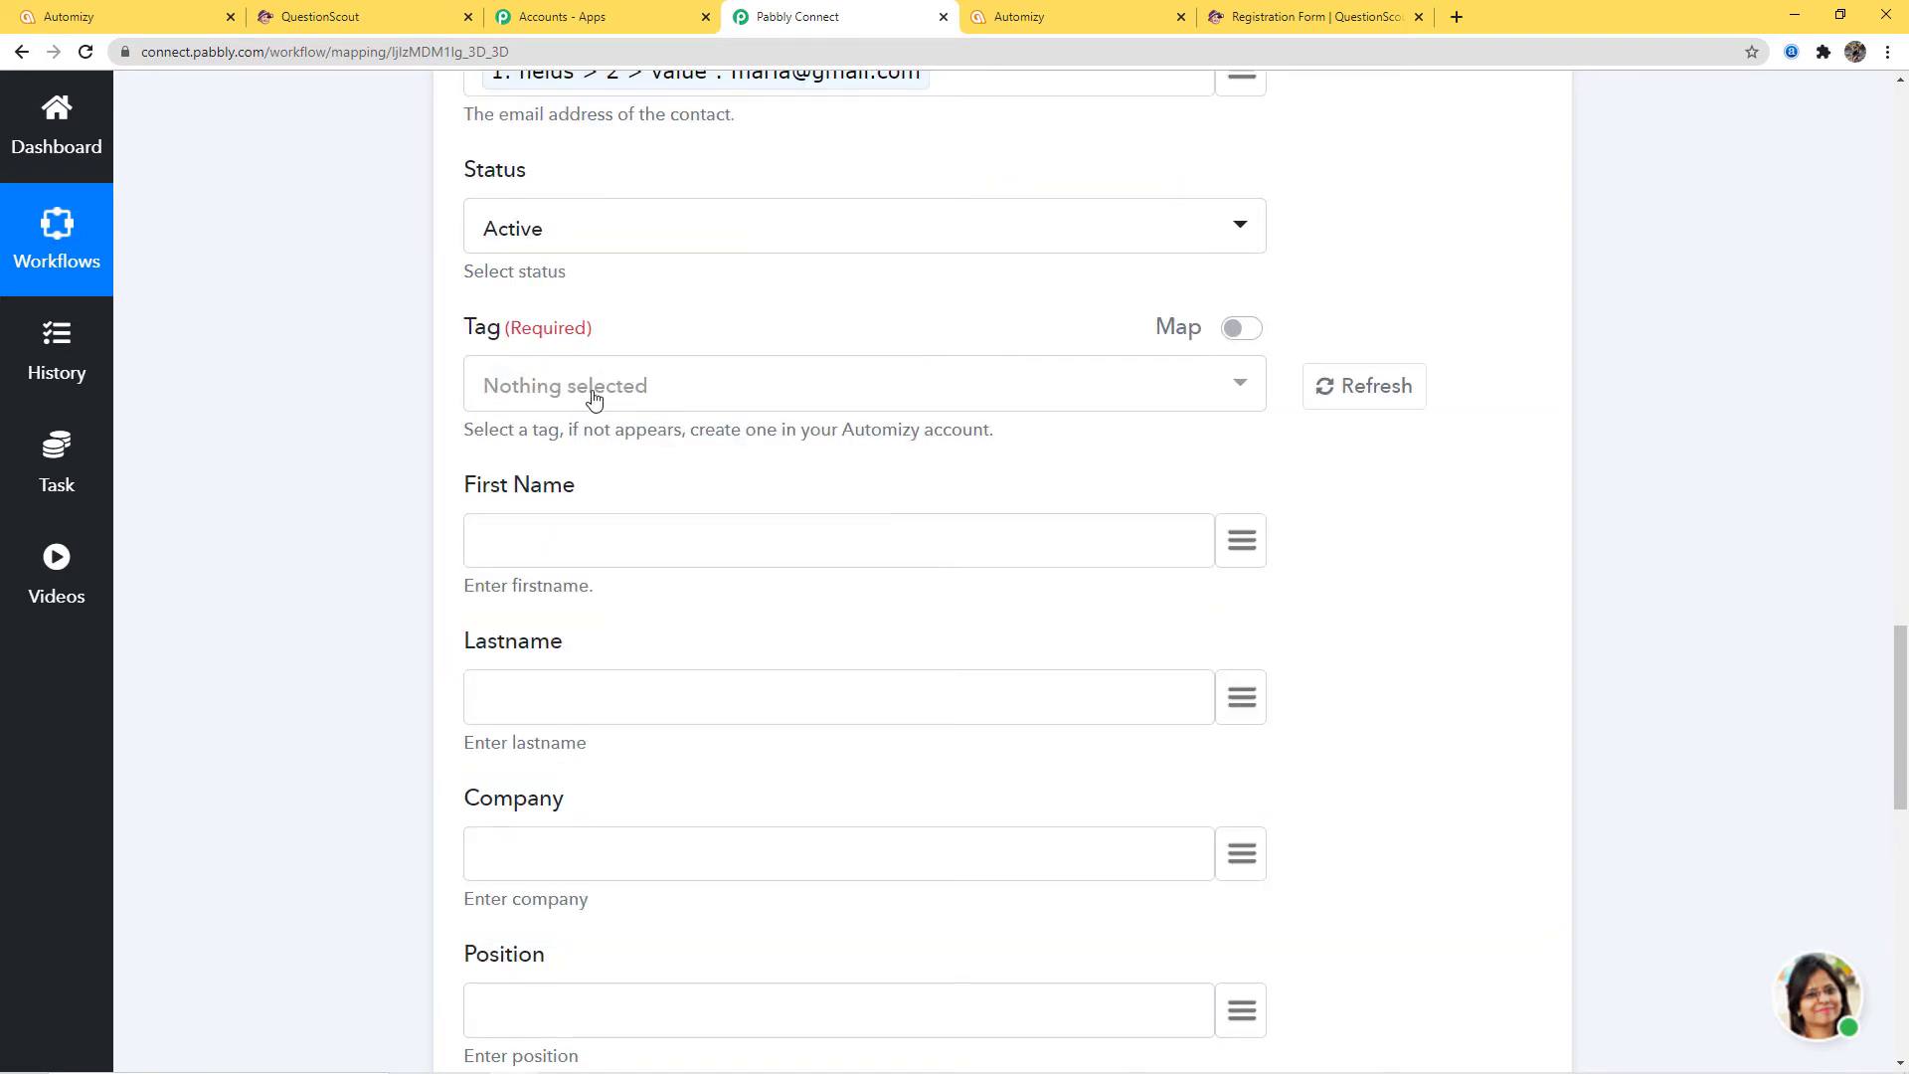
pyautogui.click(117, 18)
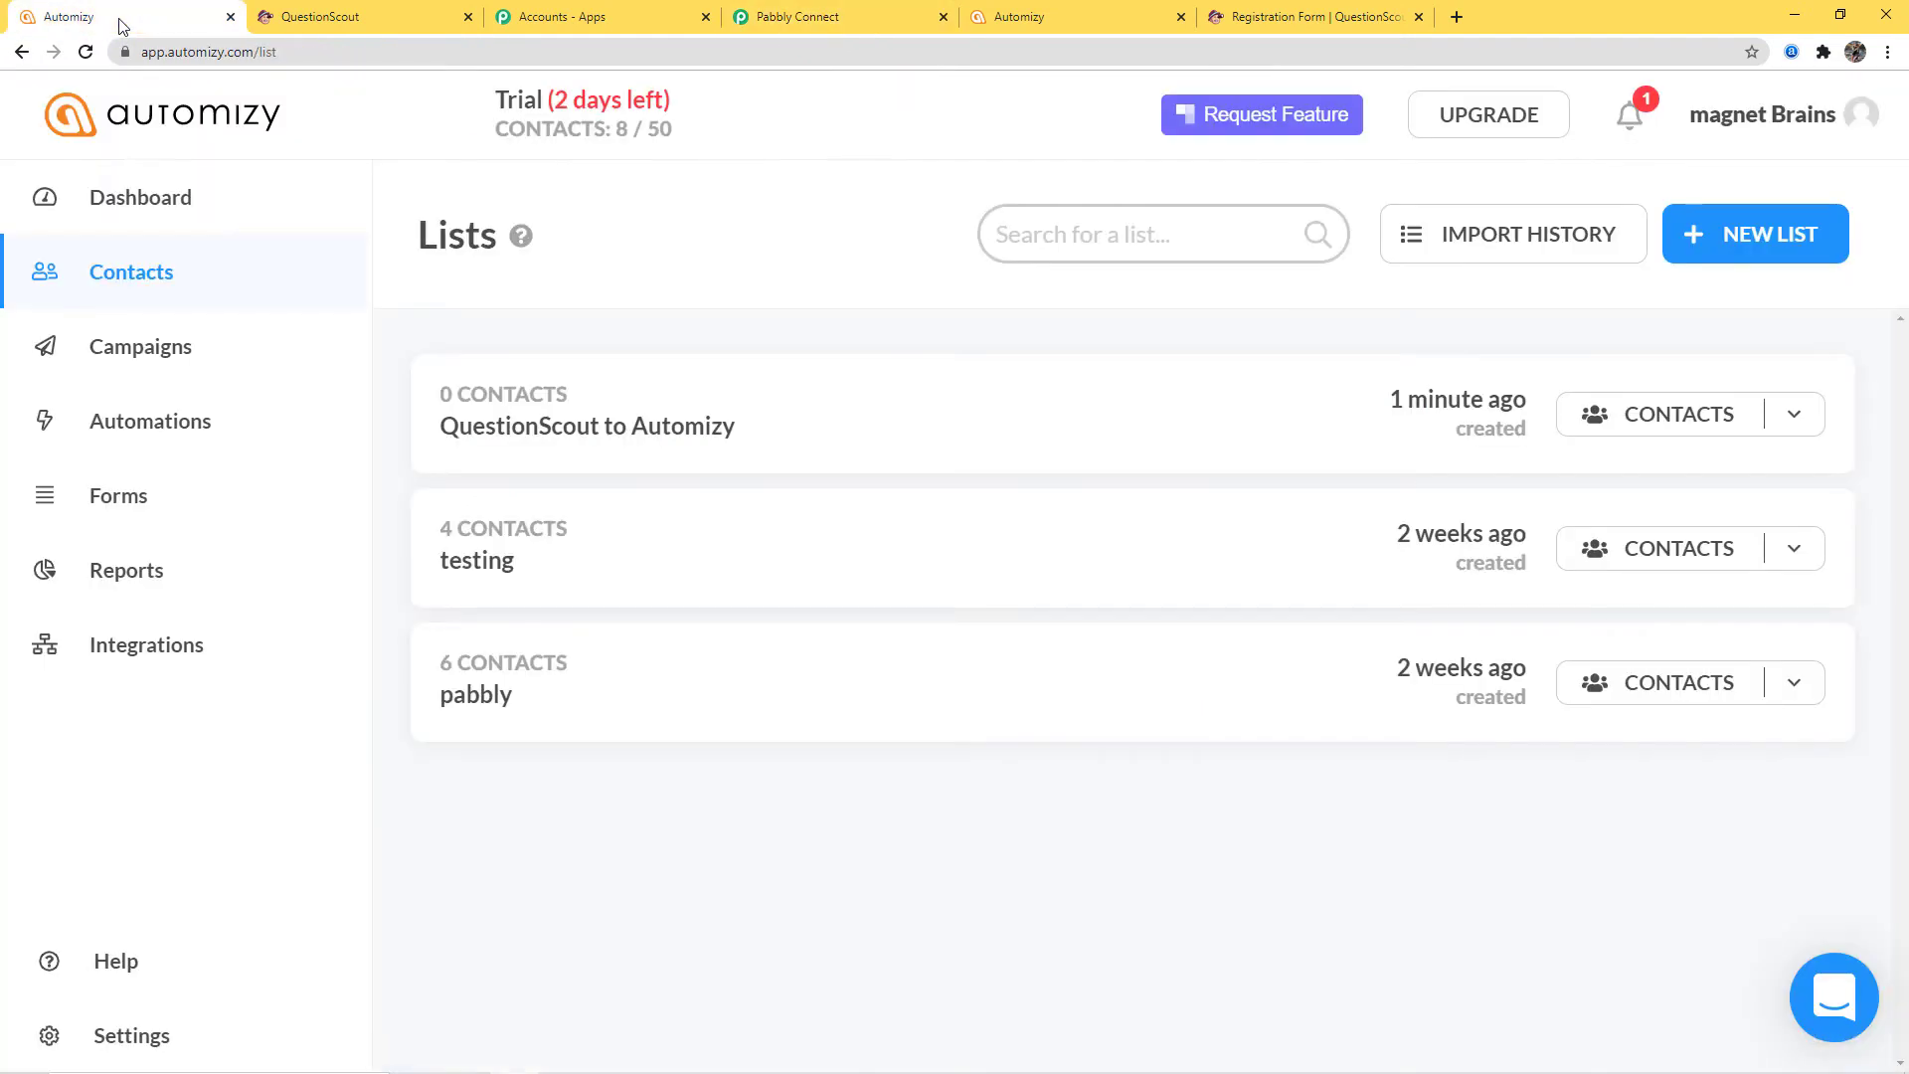
# Open Automizy's Tag Manager to view the QuestionScout Form, .NET, COBOL, PHP and Python tags
pyautogui.click(157, 1040)
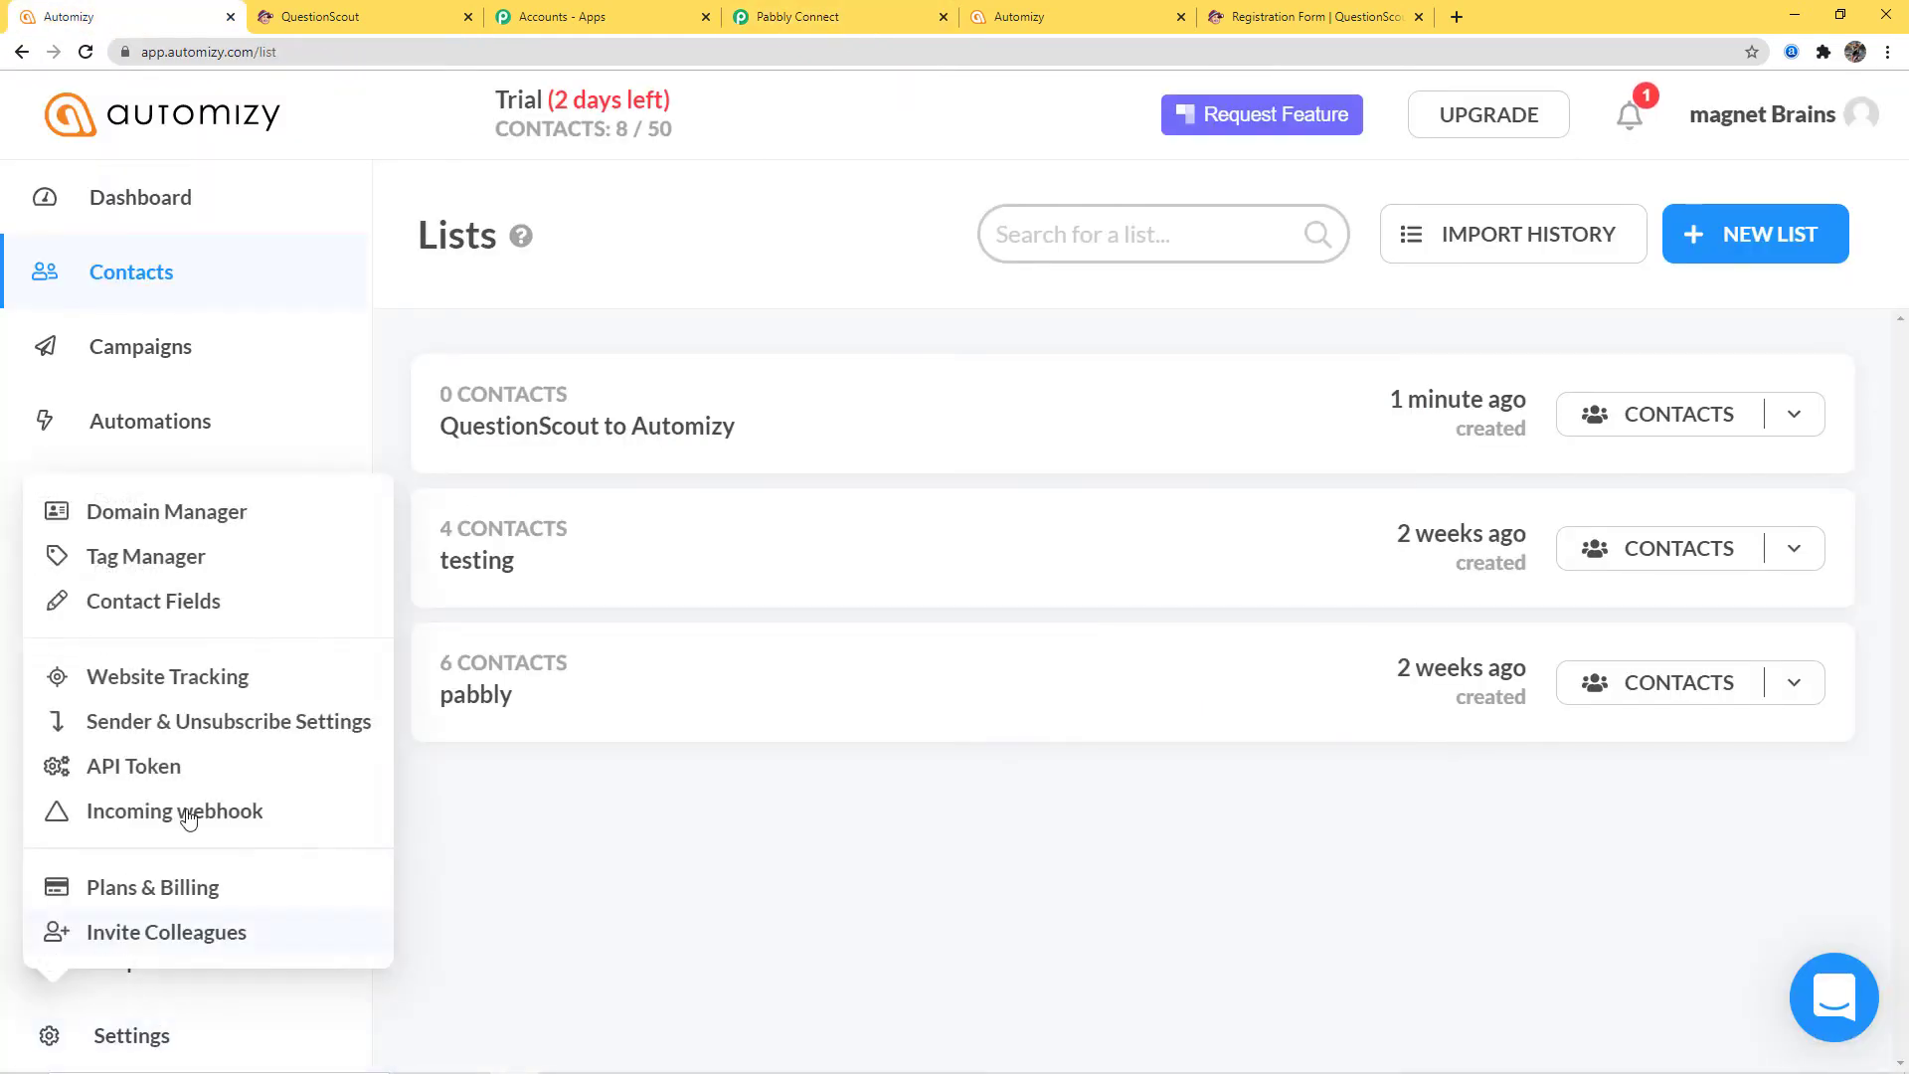
pyautogui.click(174, 563)
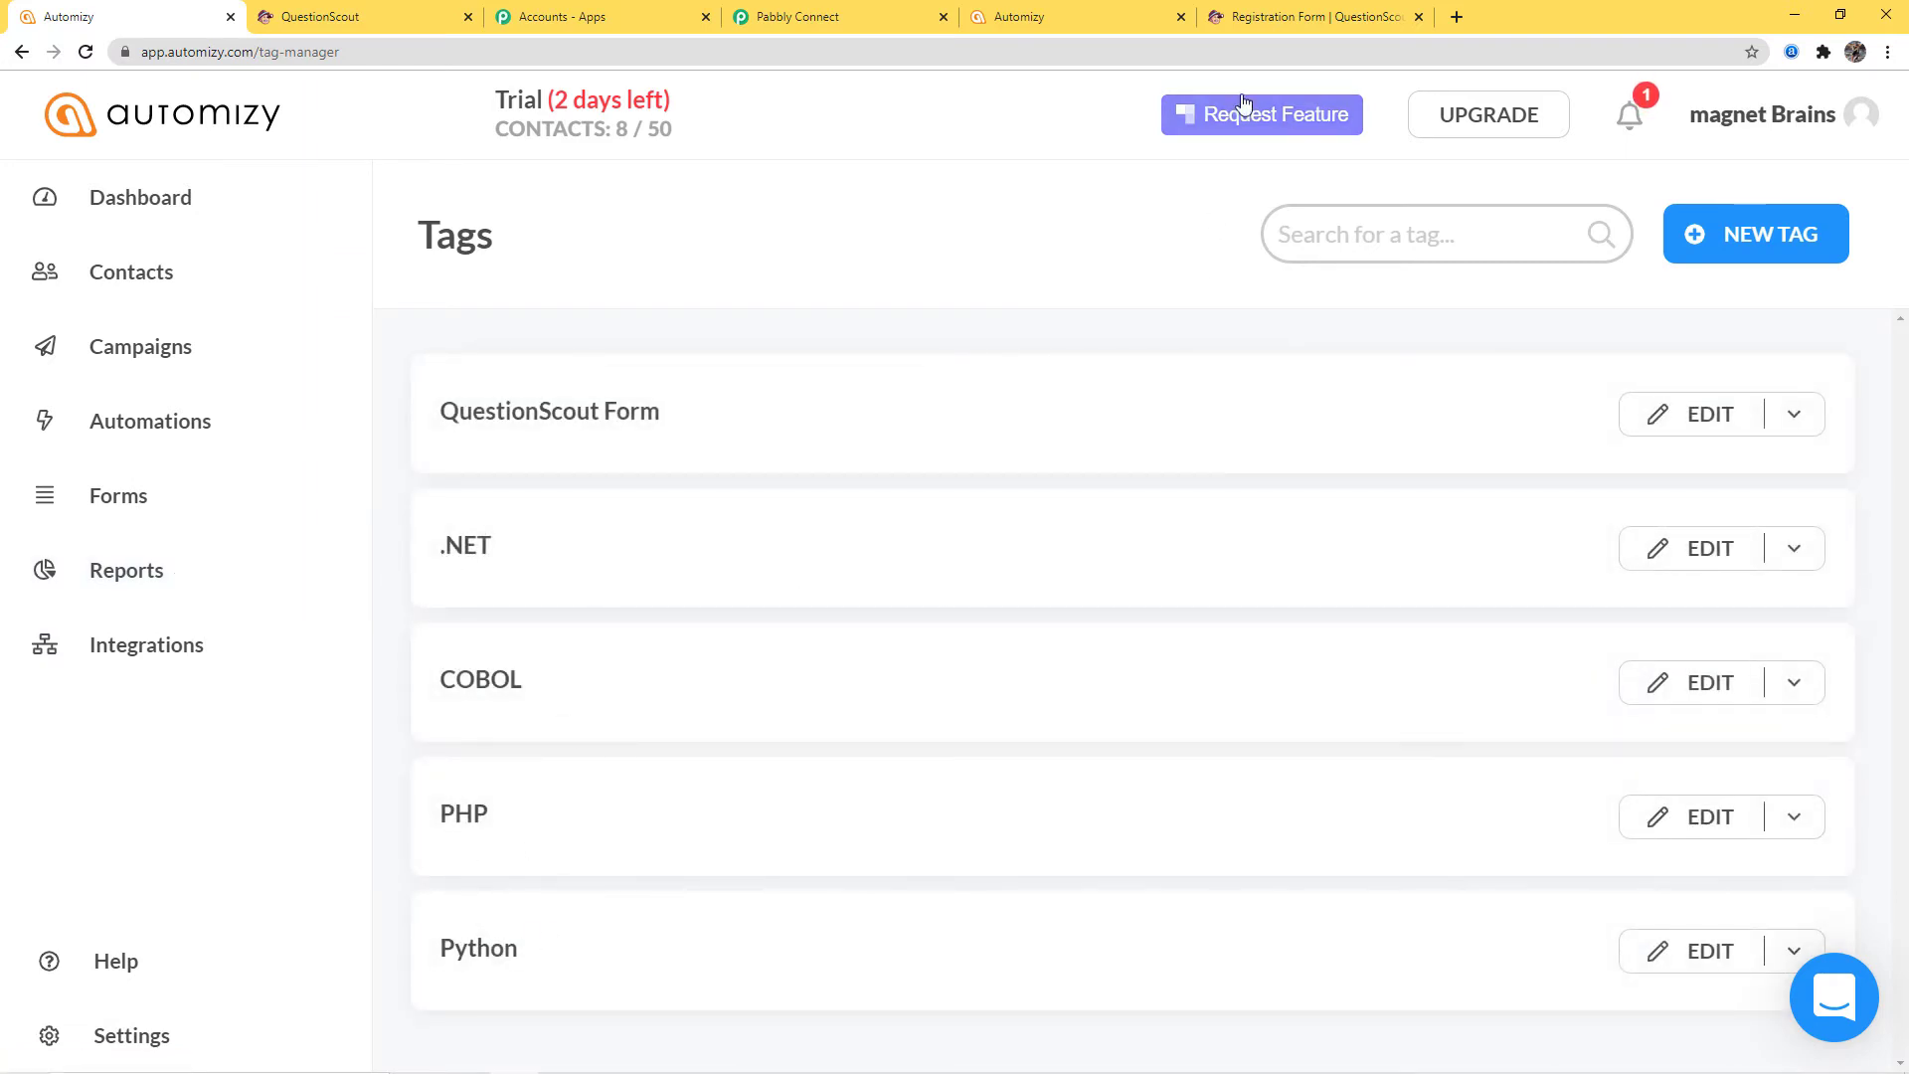
pyautogui.click(1308, 17)
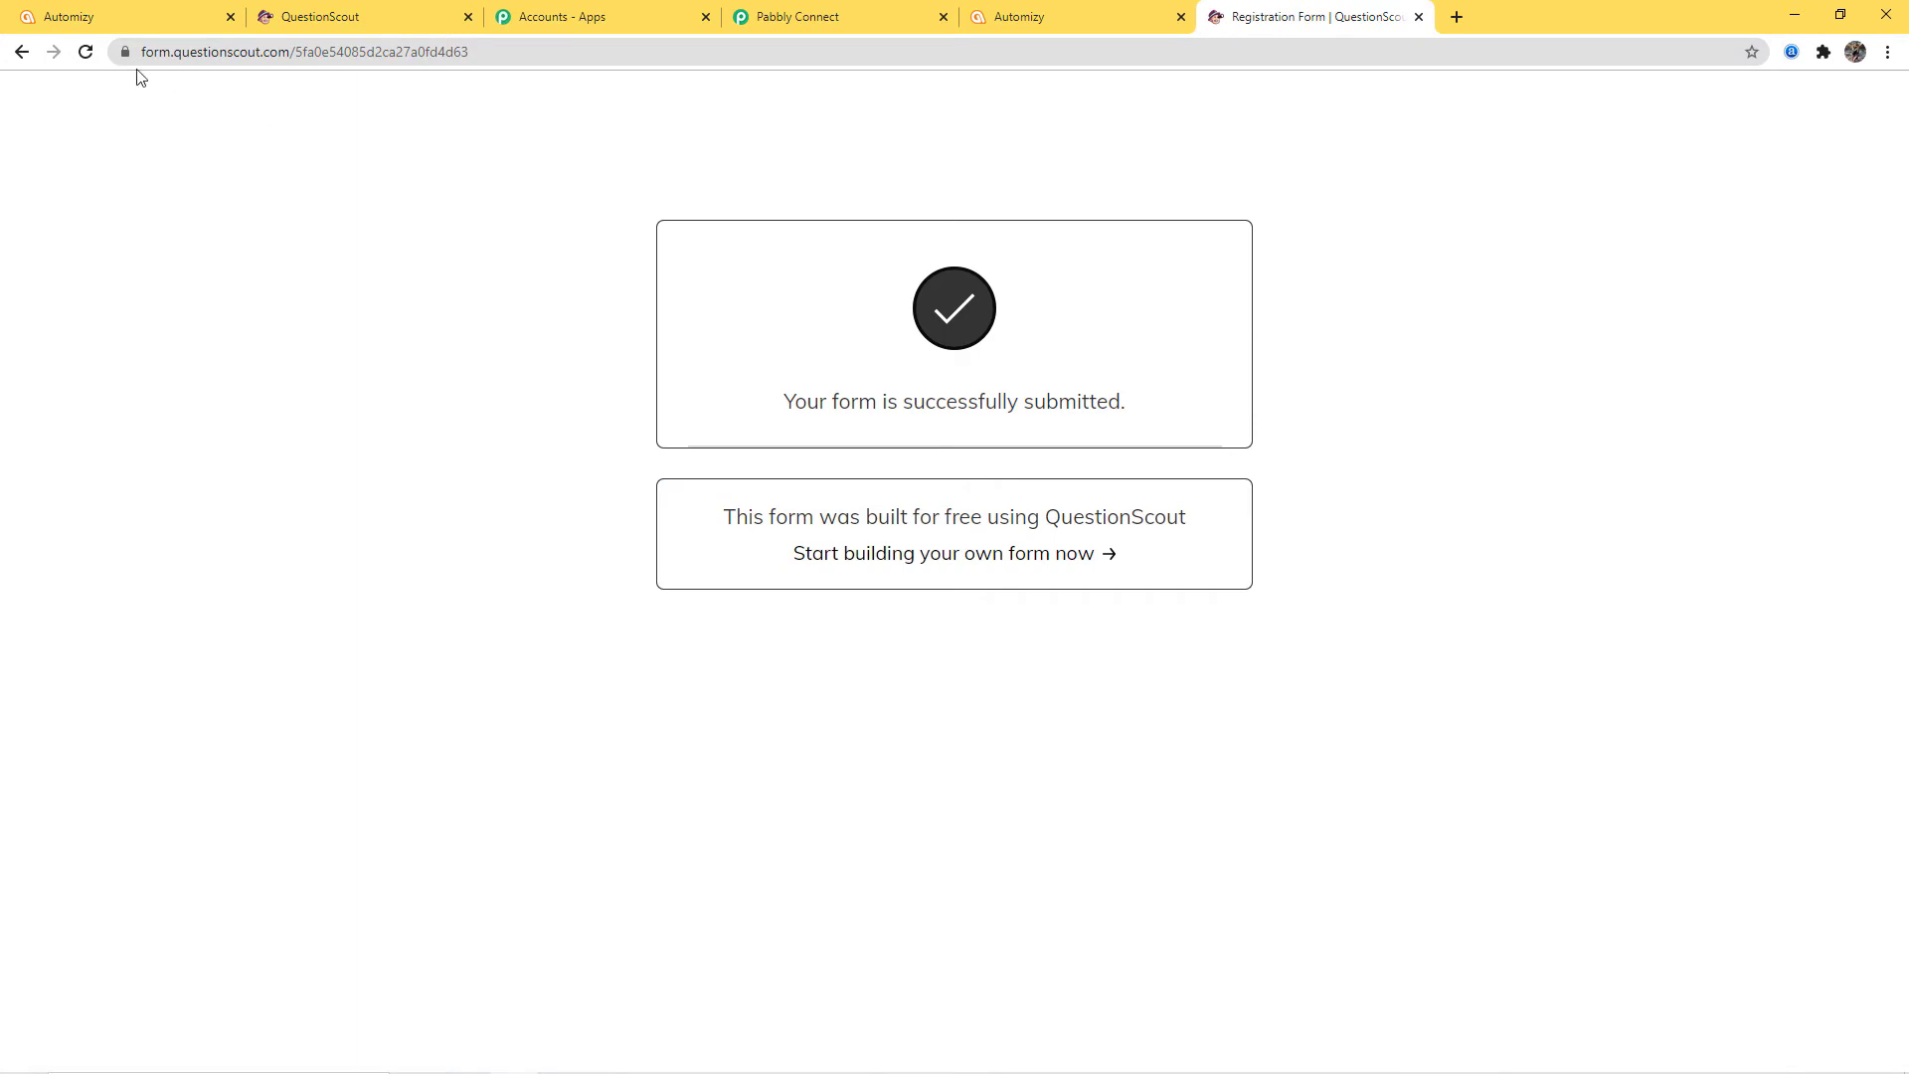
# Reload the registration form to a blank copy and review its PHP, .NET, Python and COBOL skills
pyautogui.click(86, 52)
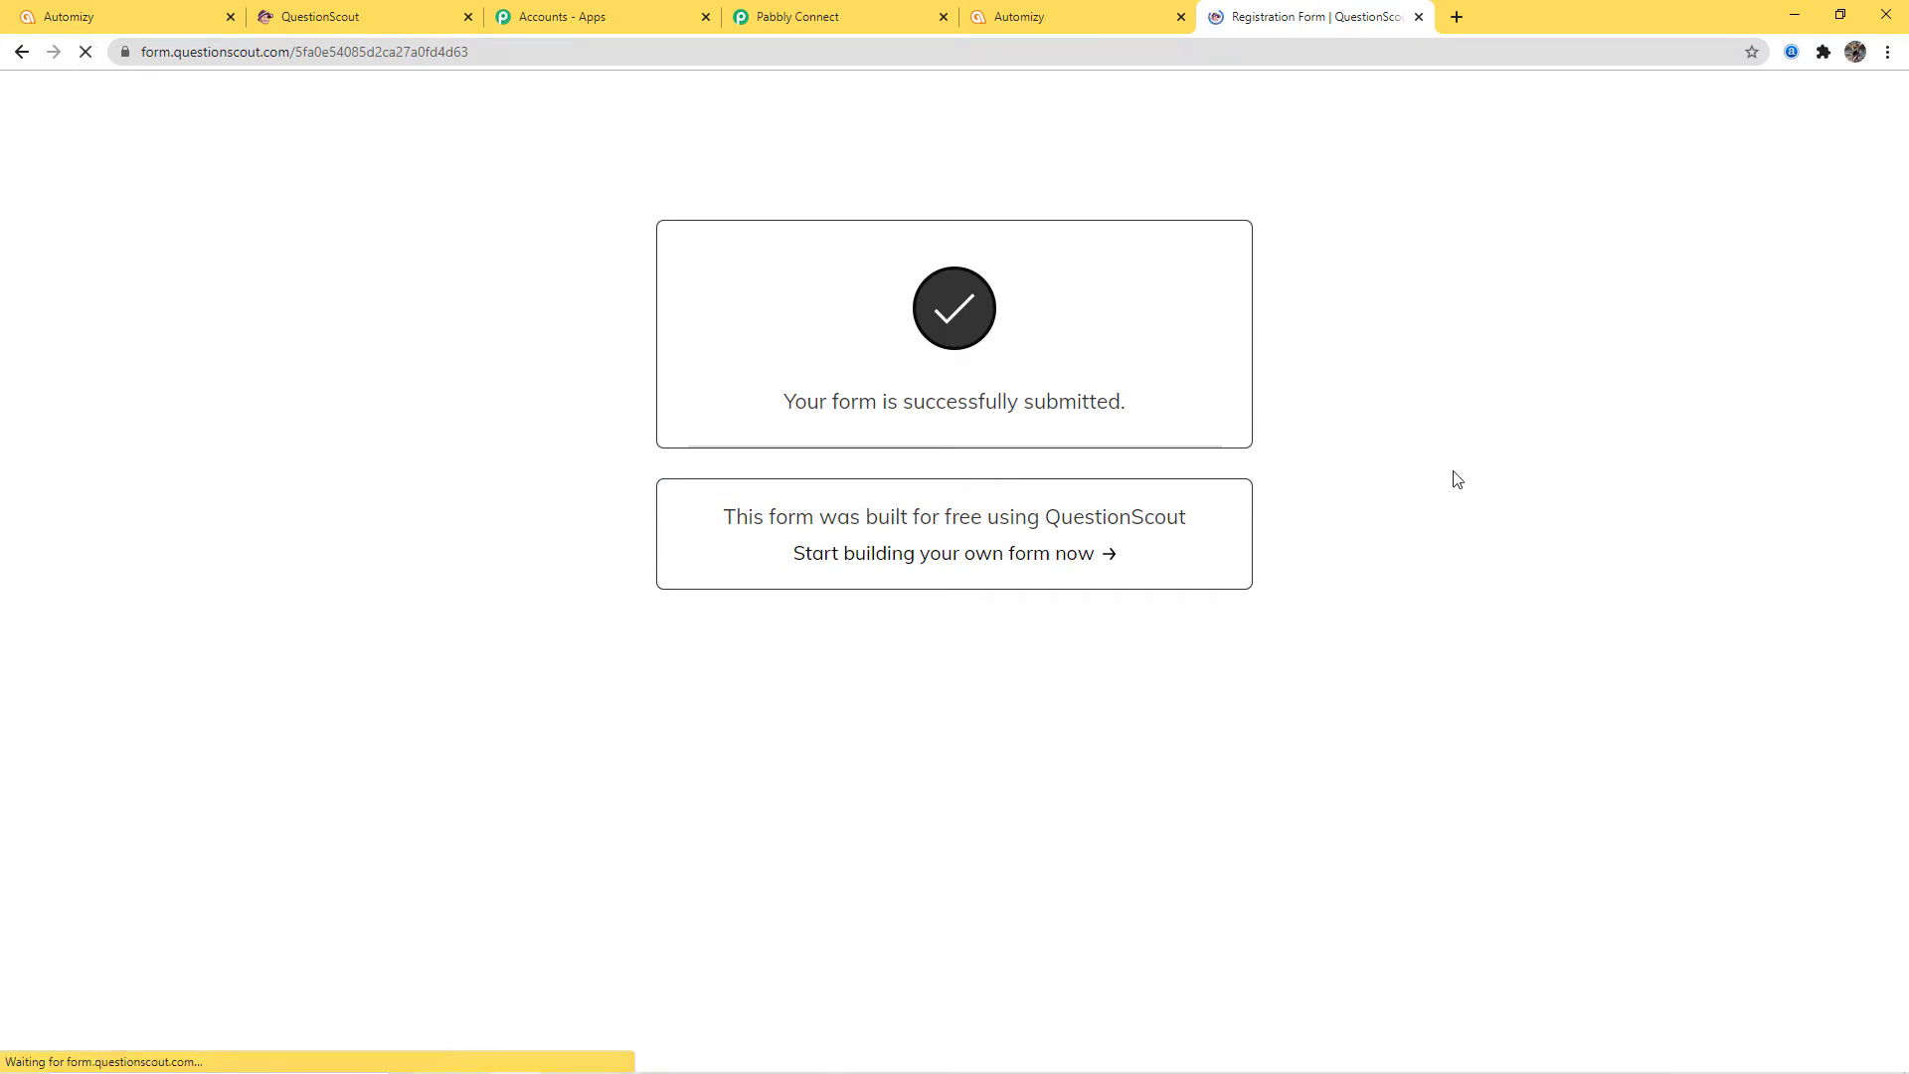
pyautogui.scroll(-5, 1309, 298)
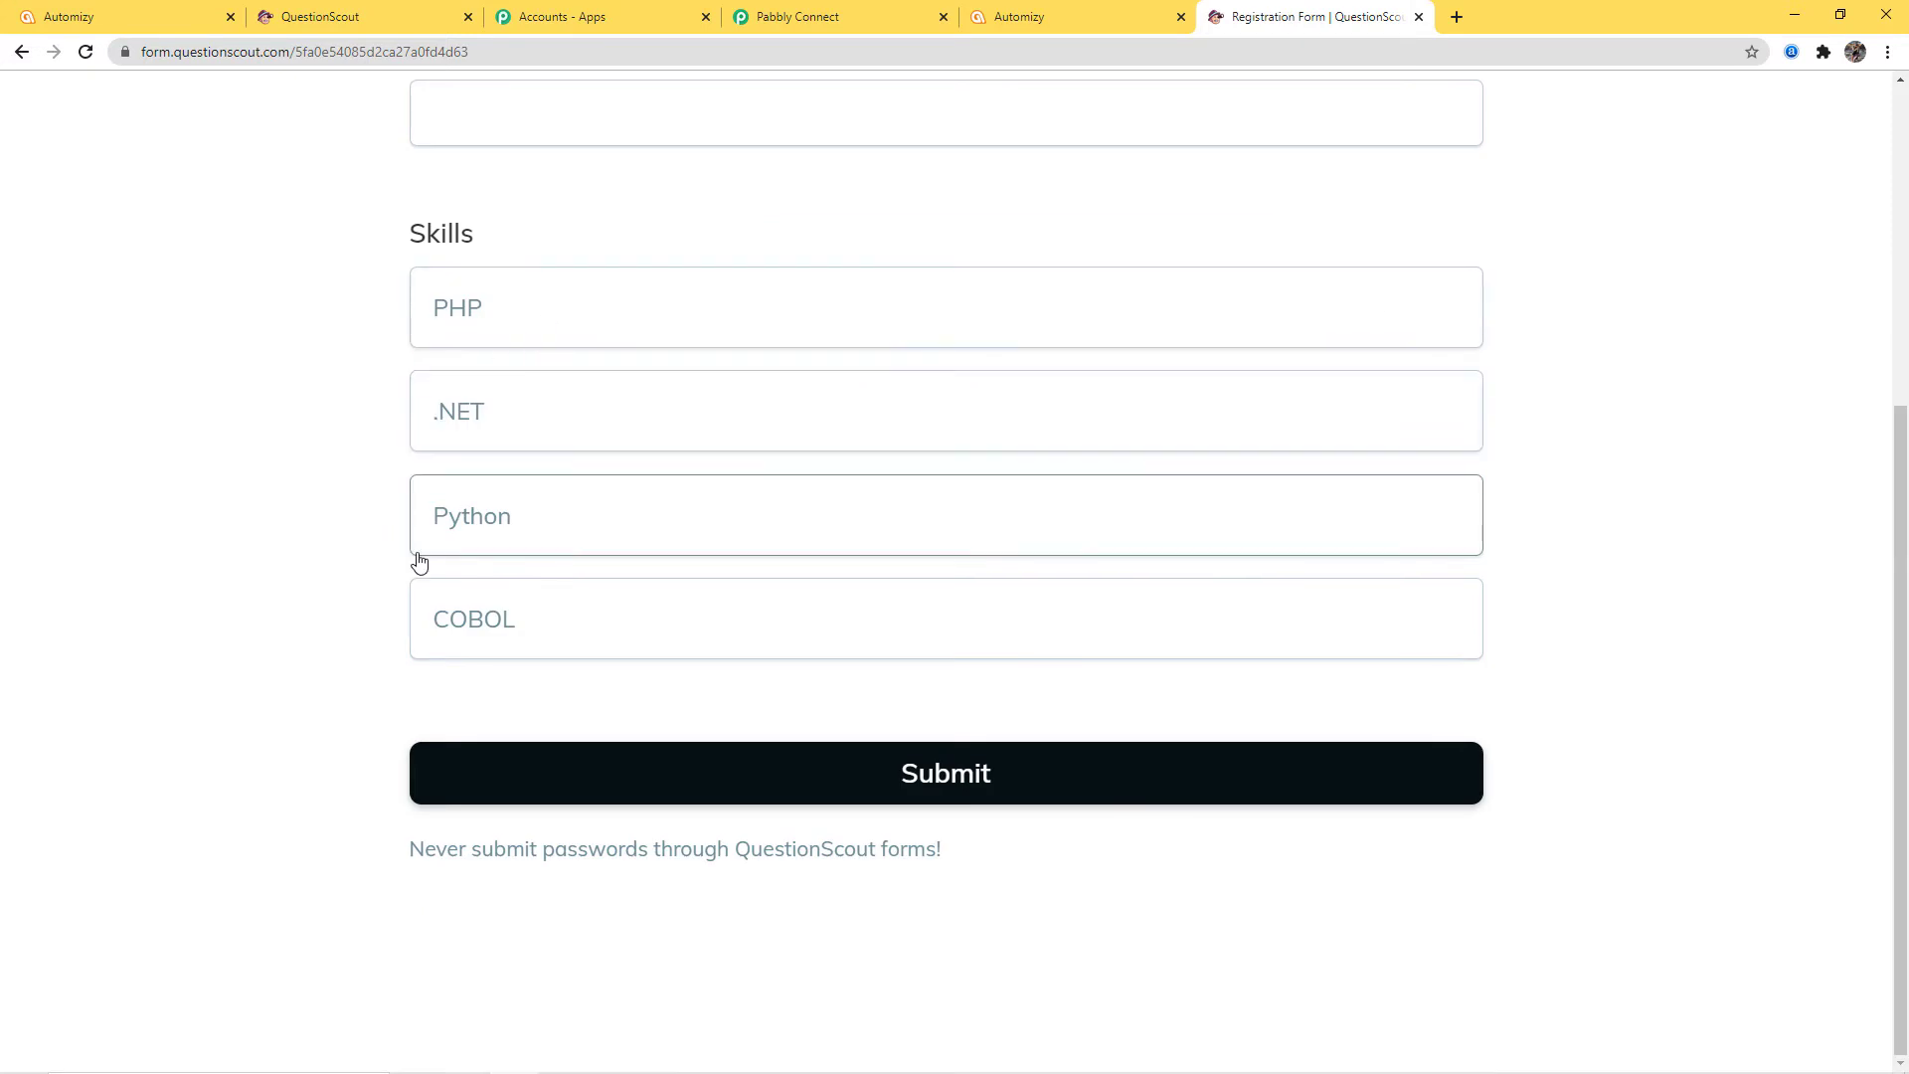
pyautogui.click(127, 18)
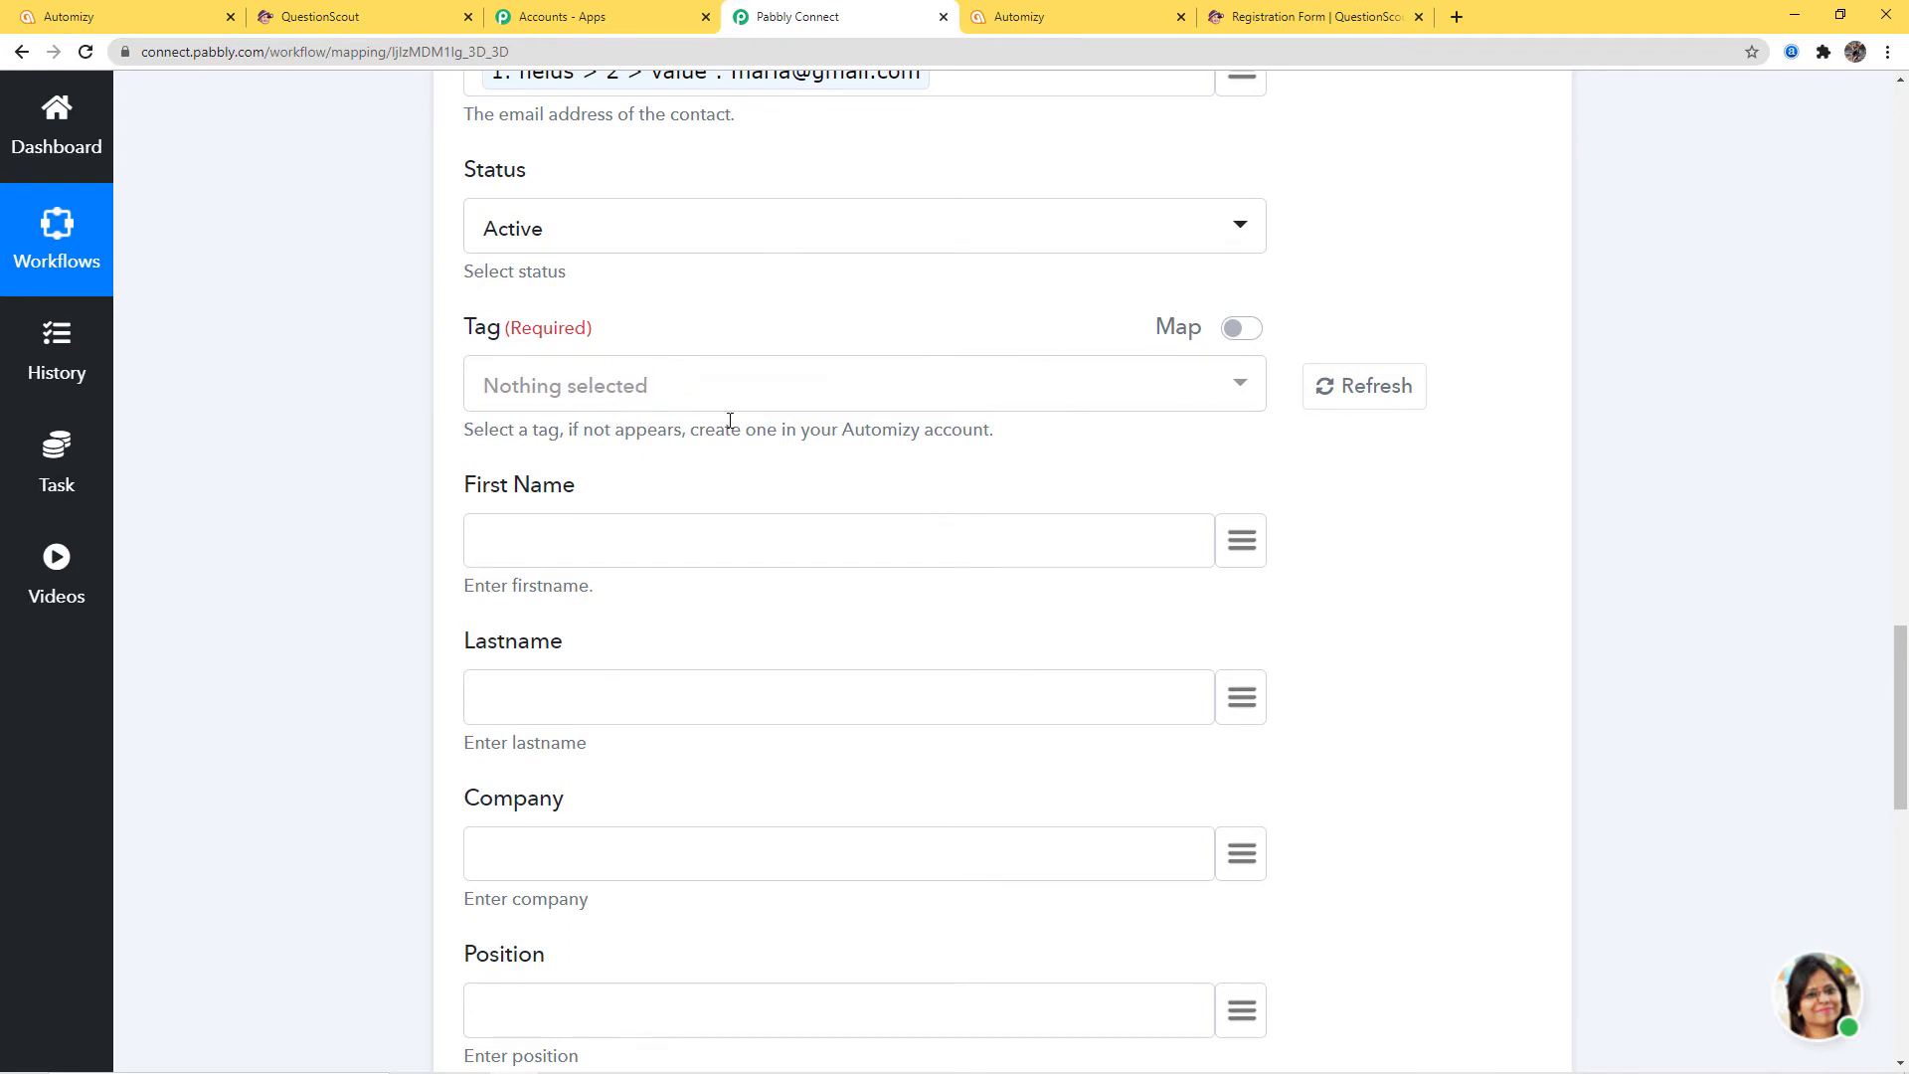
# Set the Automizy step's required Tag to QuestionScout Form
pyautogui.click(1242, 386)
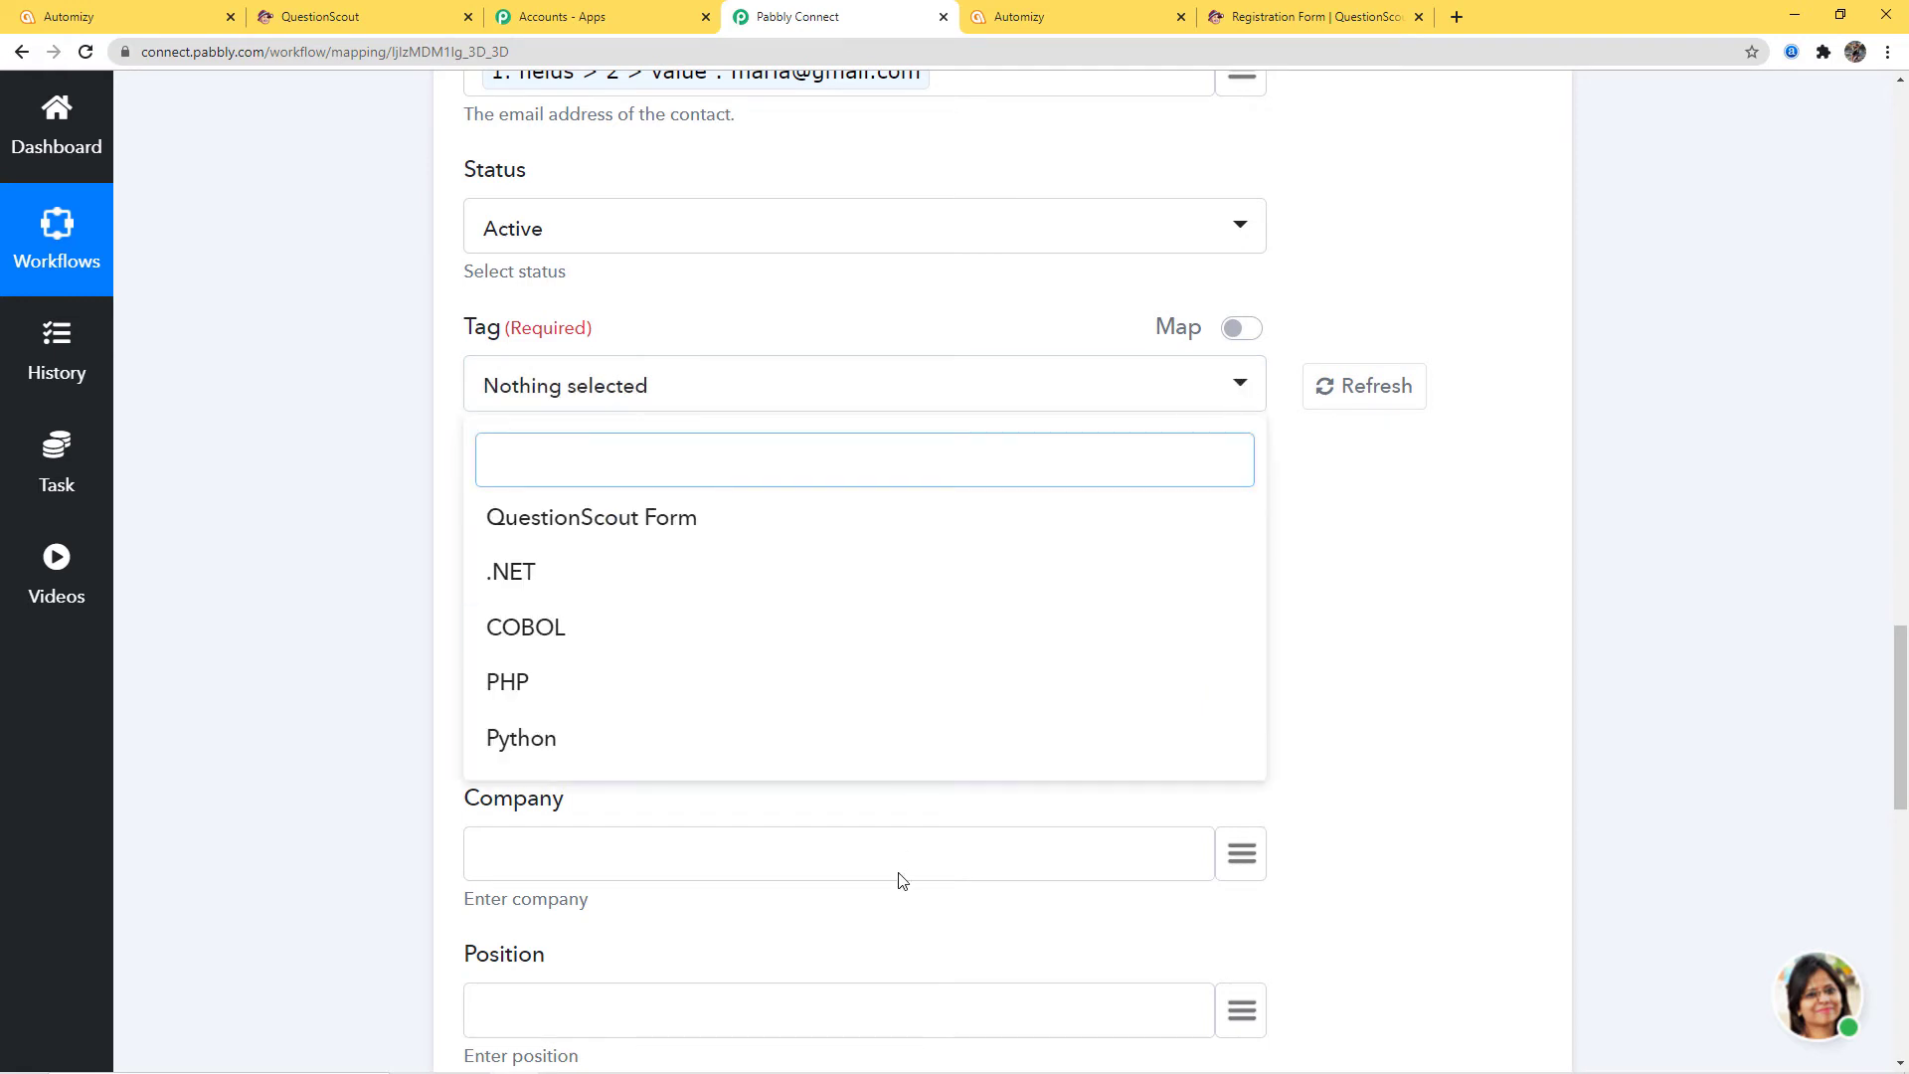
pyautogui.click(704, 521)
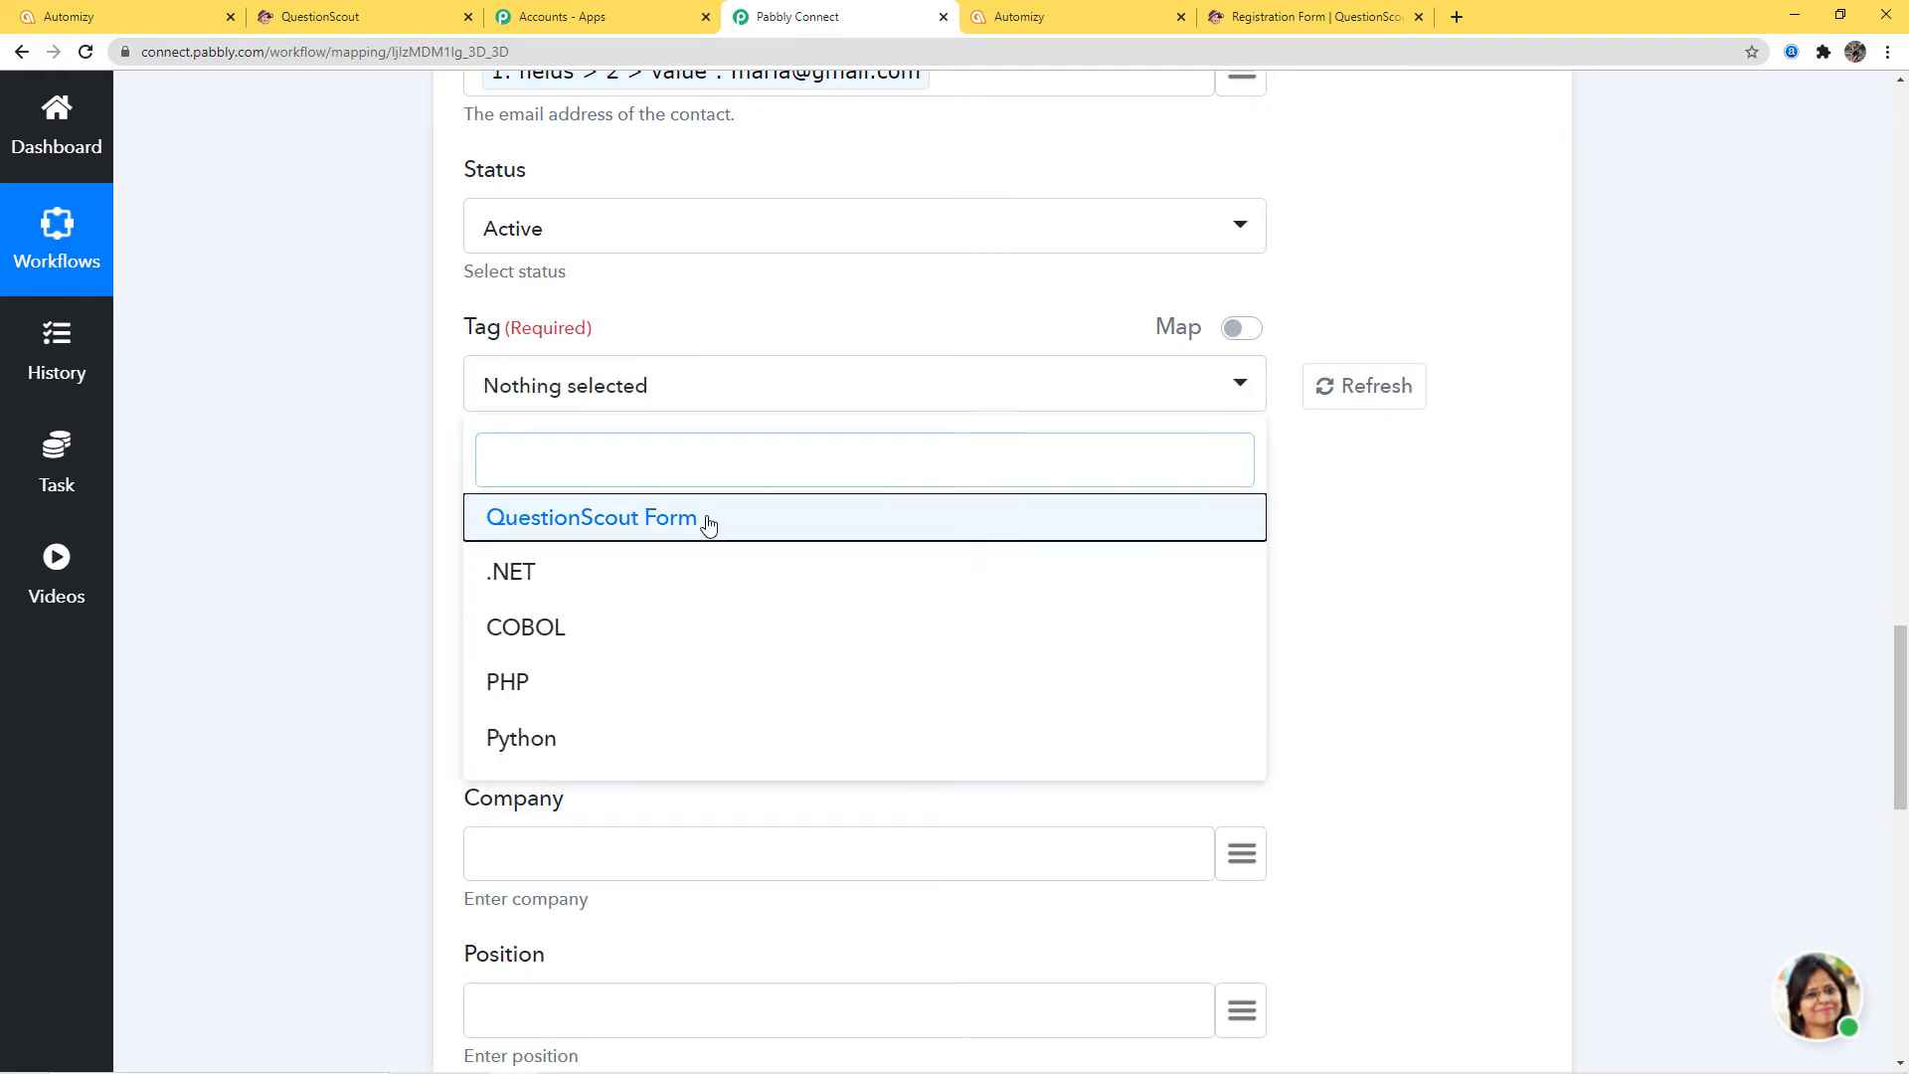
pyautogui.click(1293, 490)
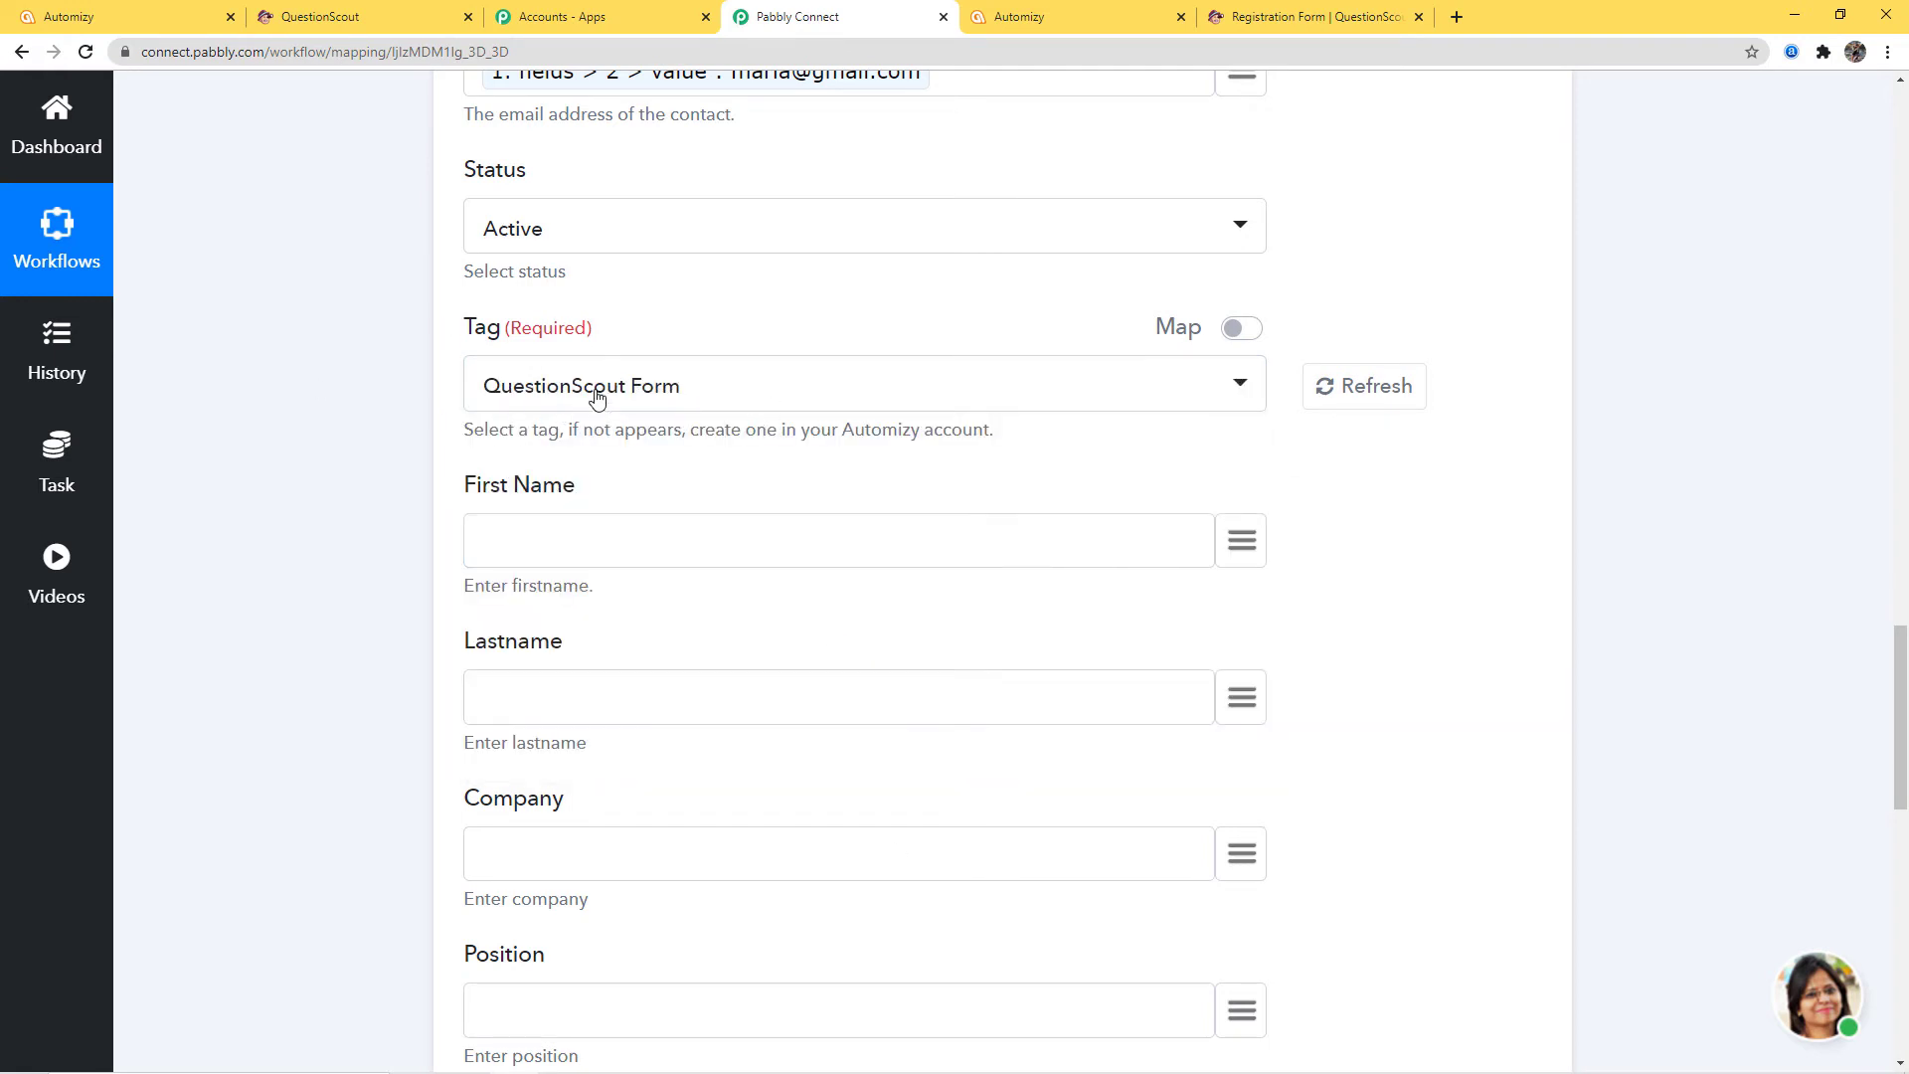
pyautogui.click(879, 394)
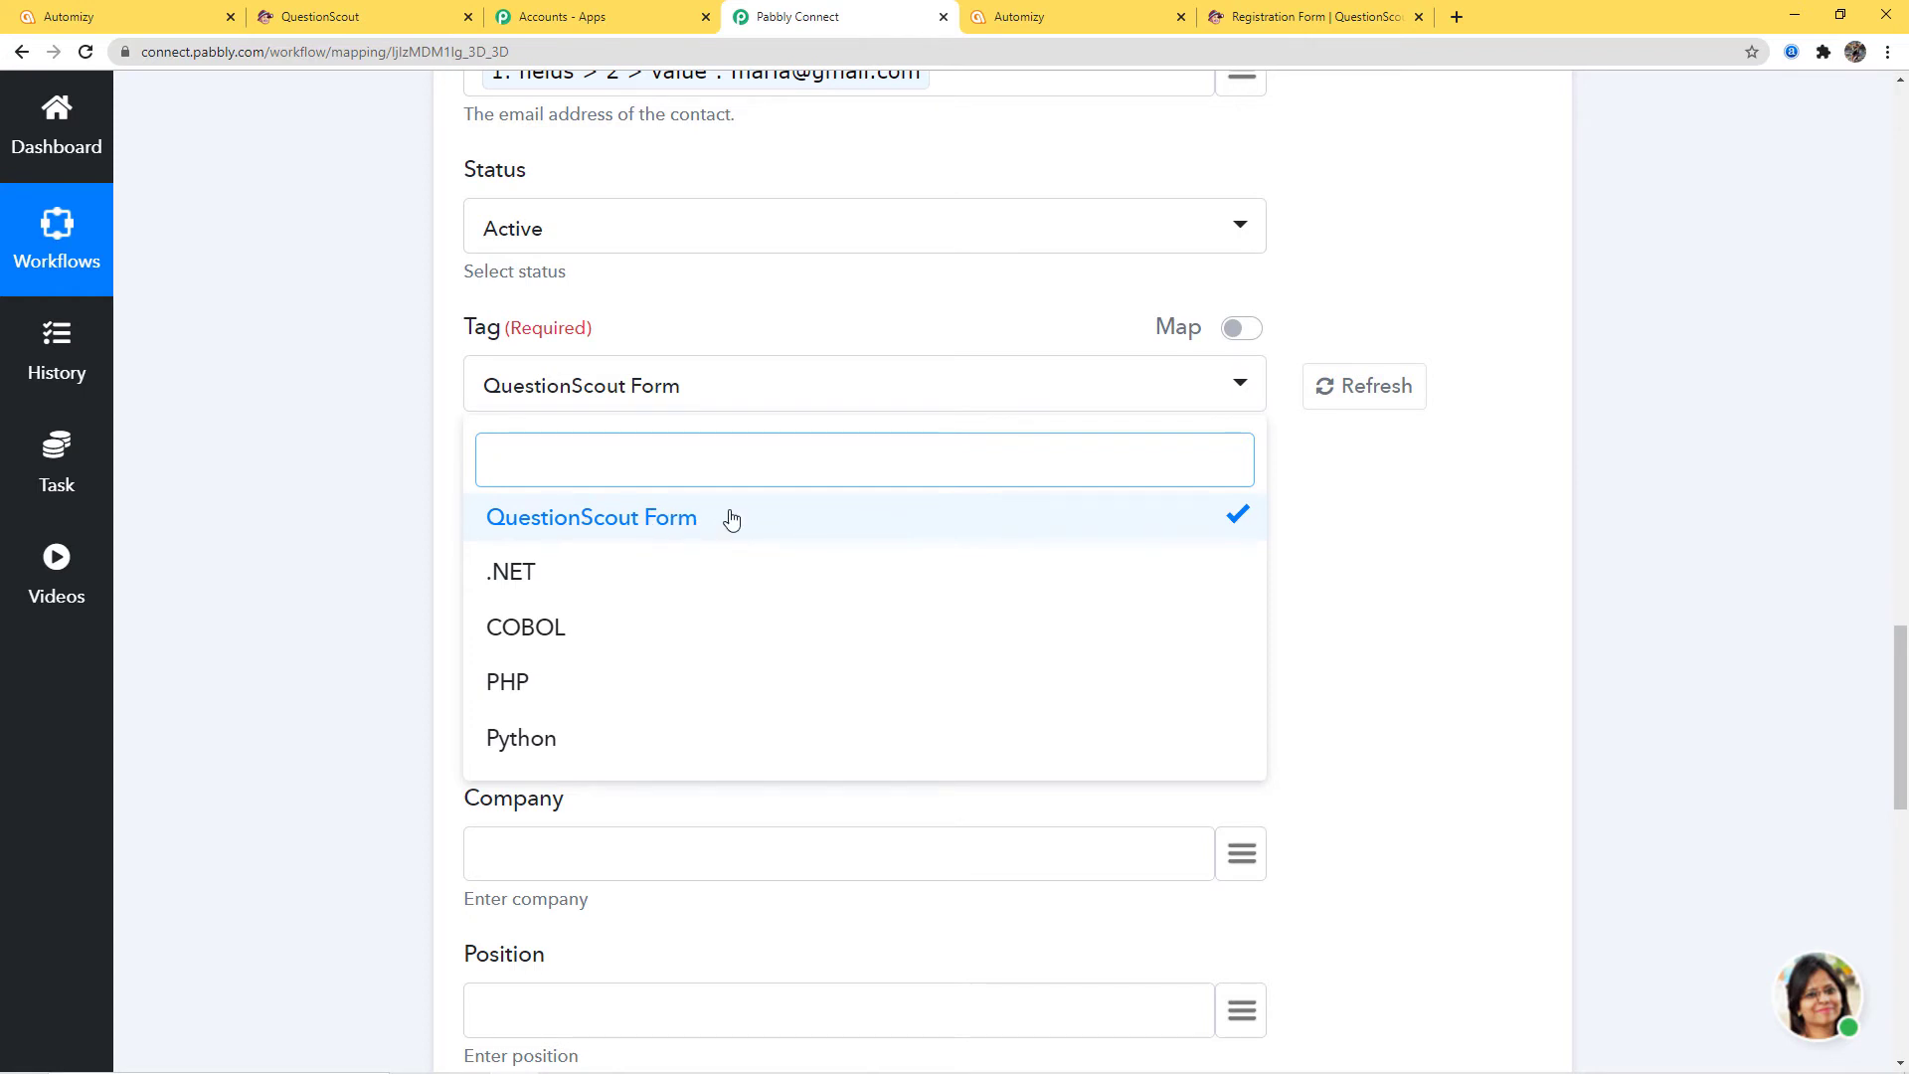
pyautogui.click(1413, 532)
pyautogui.scroll(-1, 1412, 532)
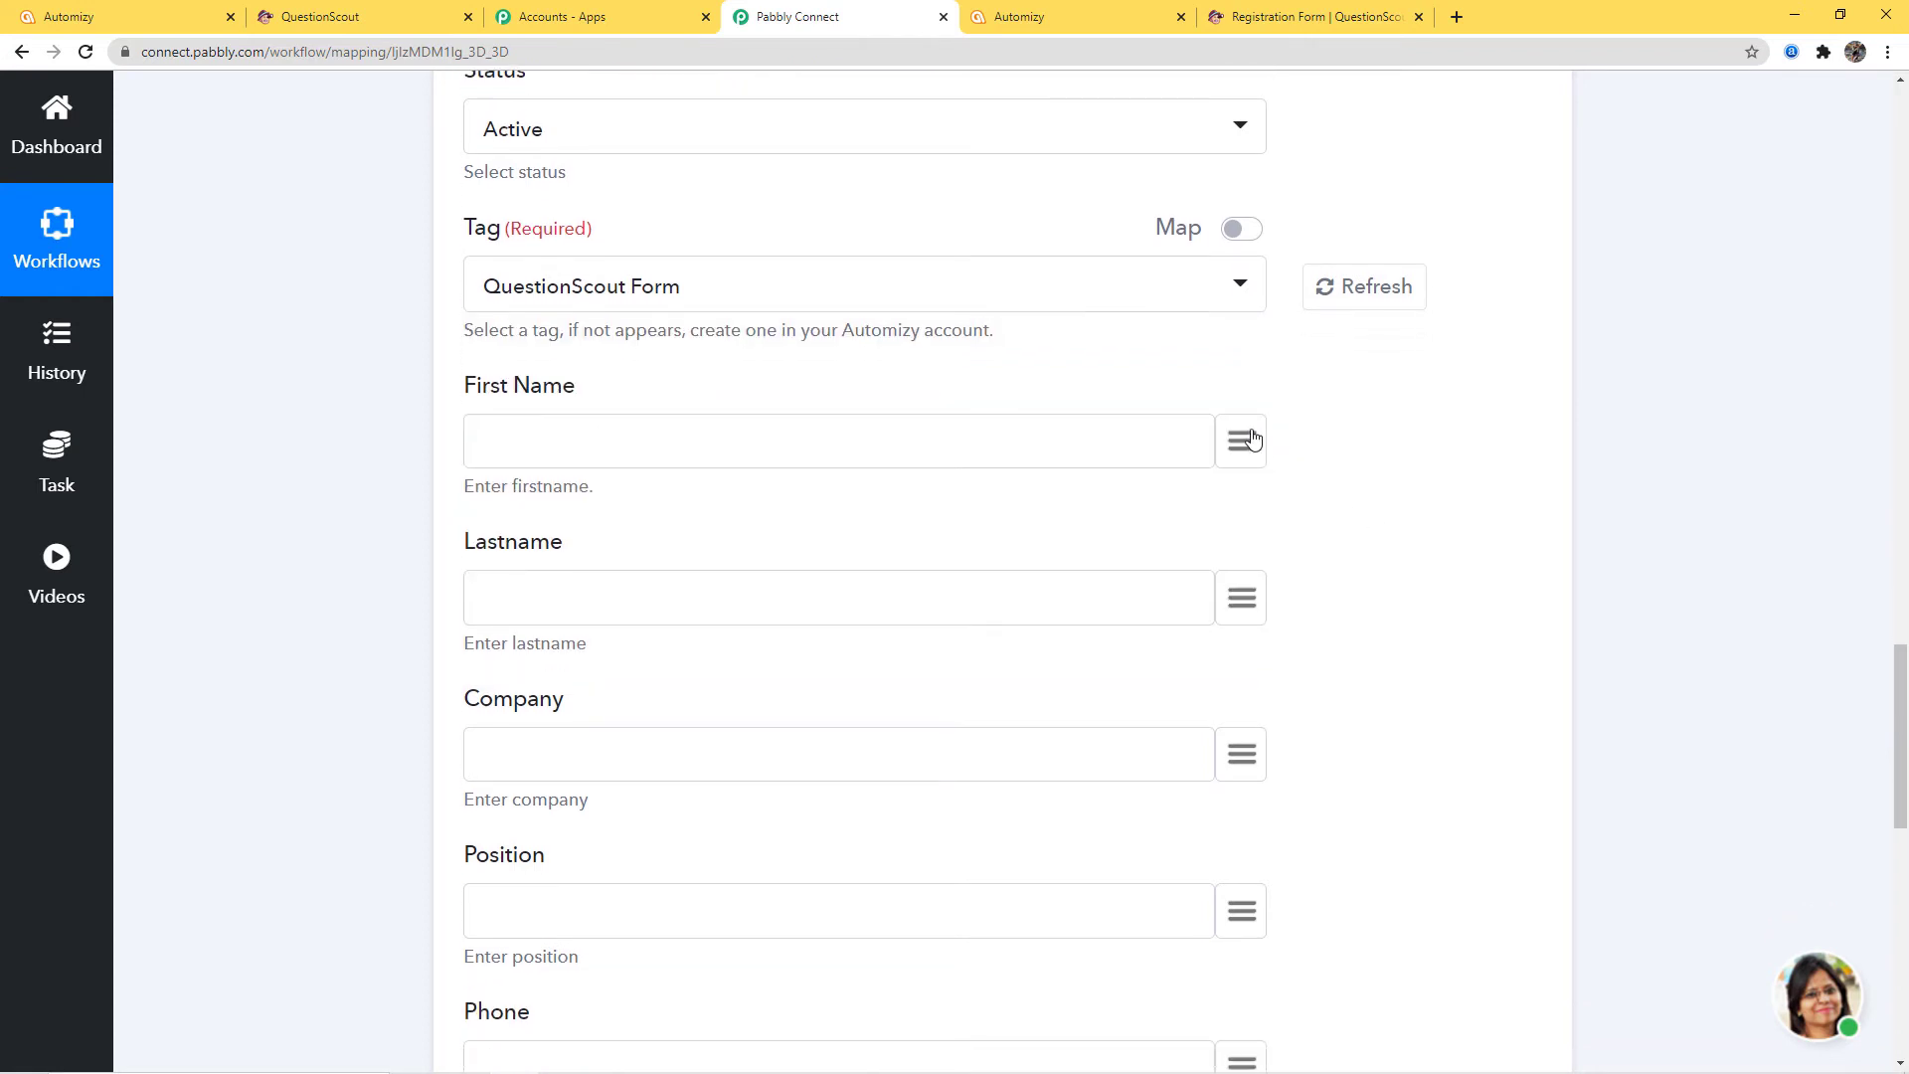
# Map First Name to fields > 0 > value and Lastname to fields > 1 > value
pyautogui.click(1243, 441)
pyautogui.scroll(-5, 1146, 649)
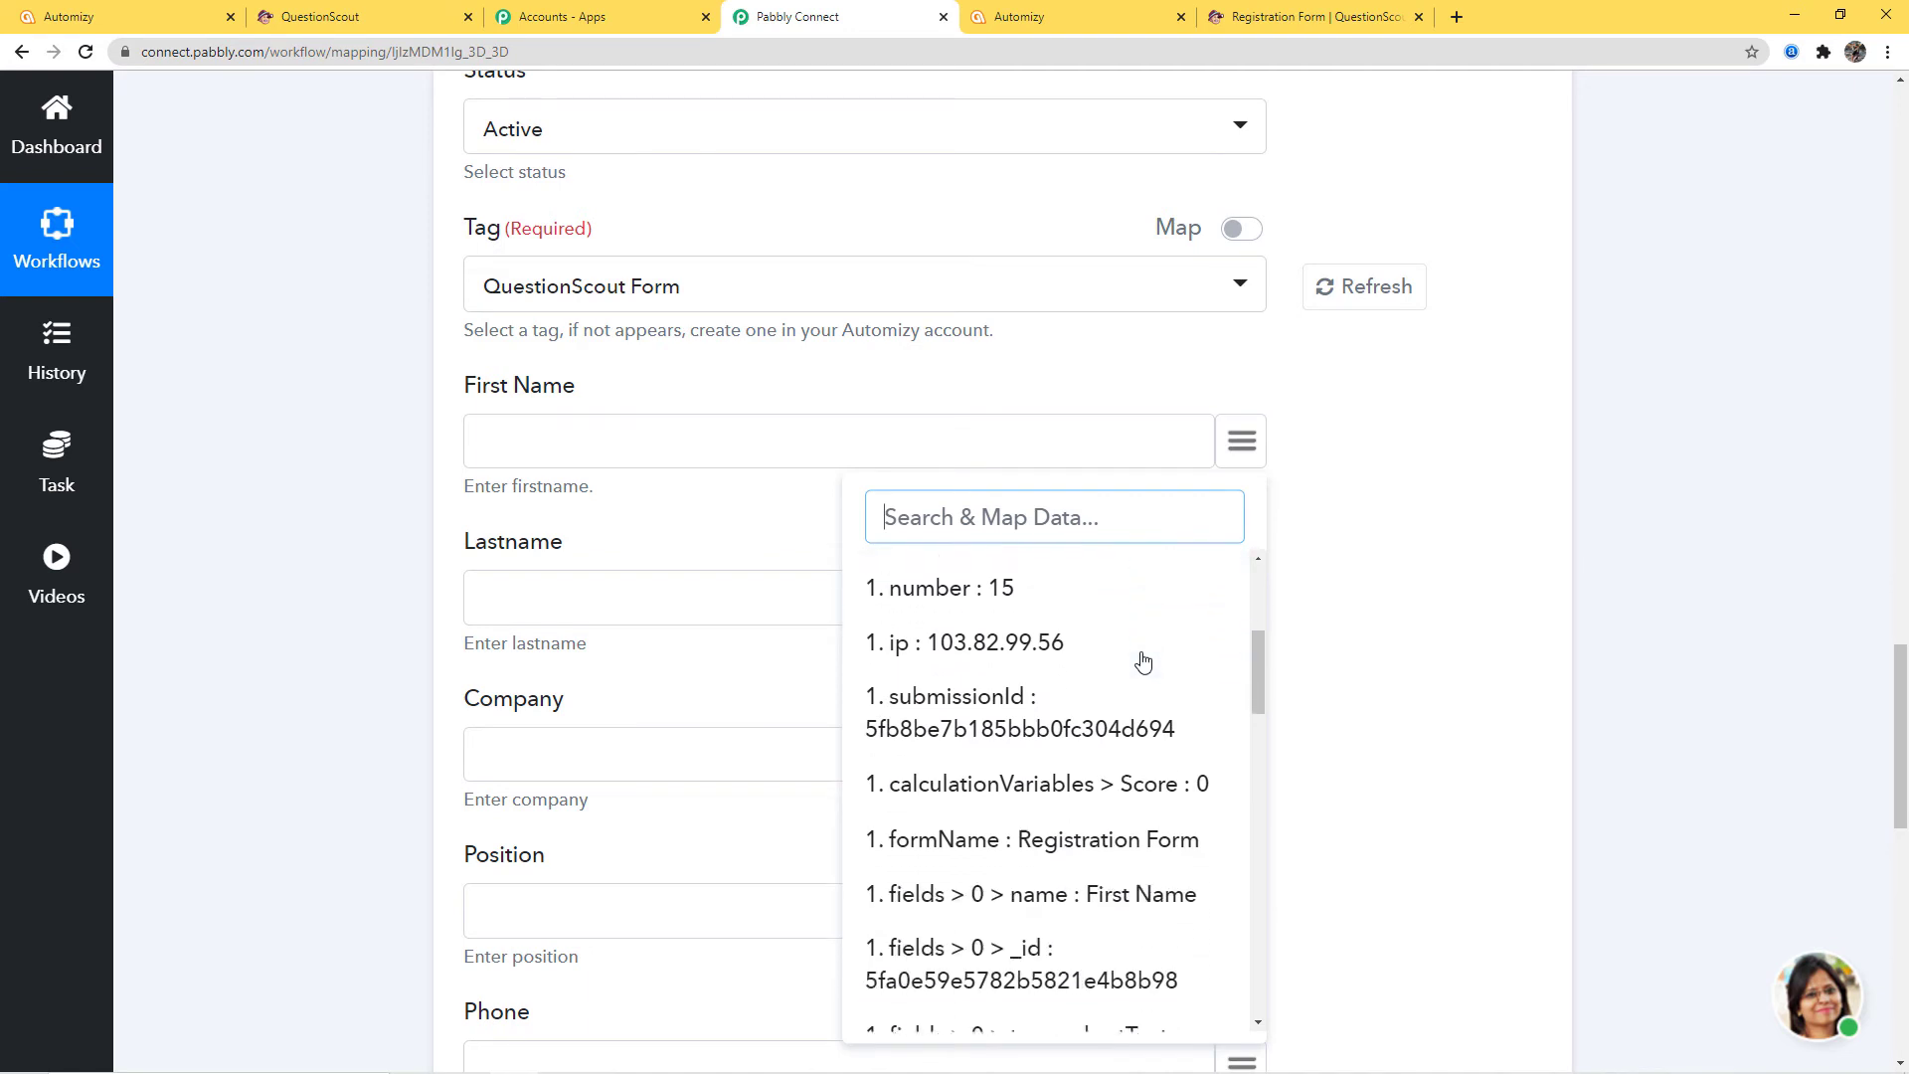
pyautogui.scroll(-5, 1144, 661)
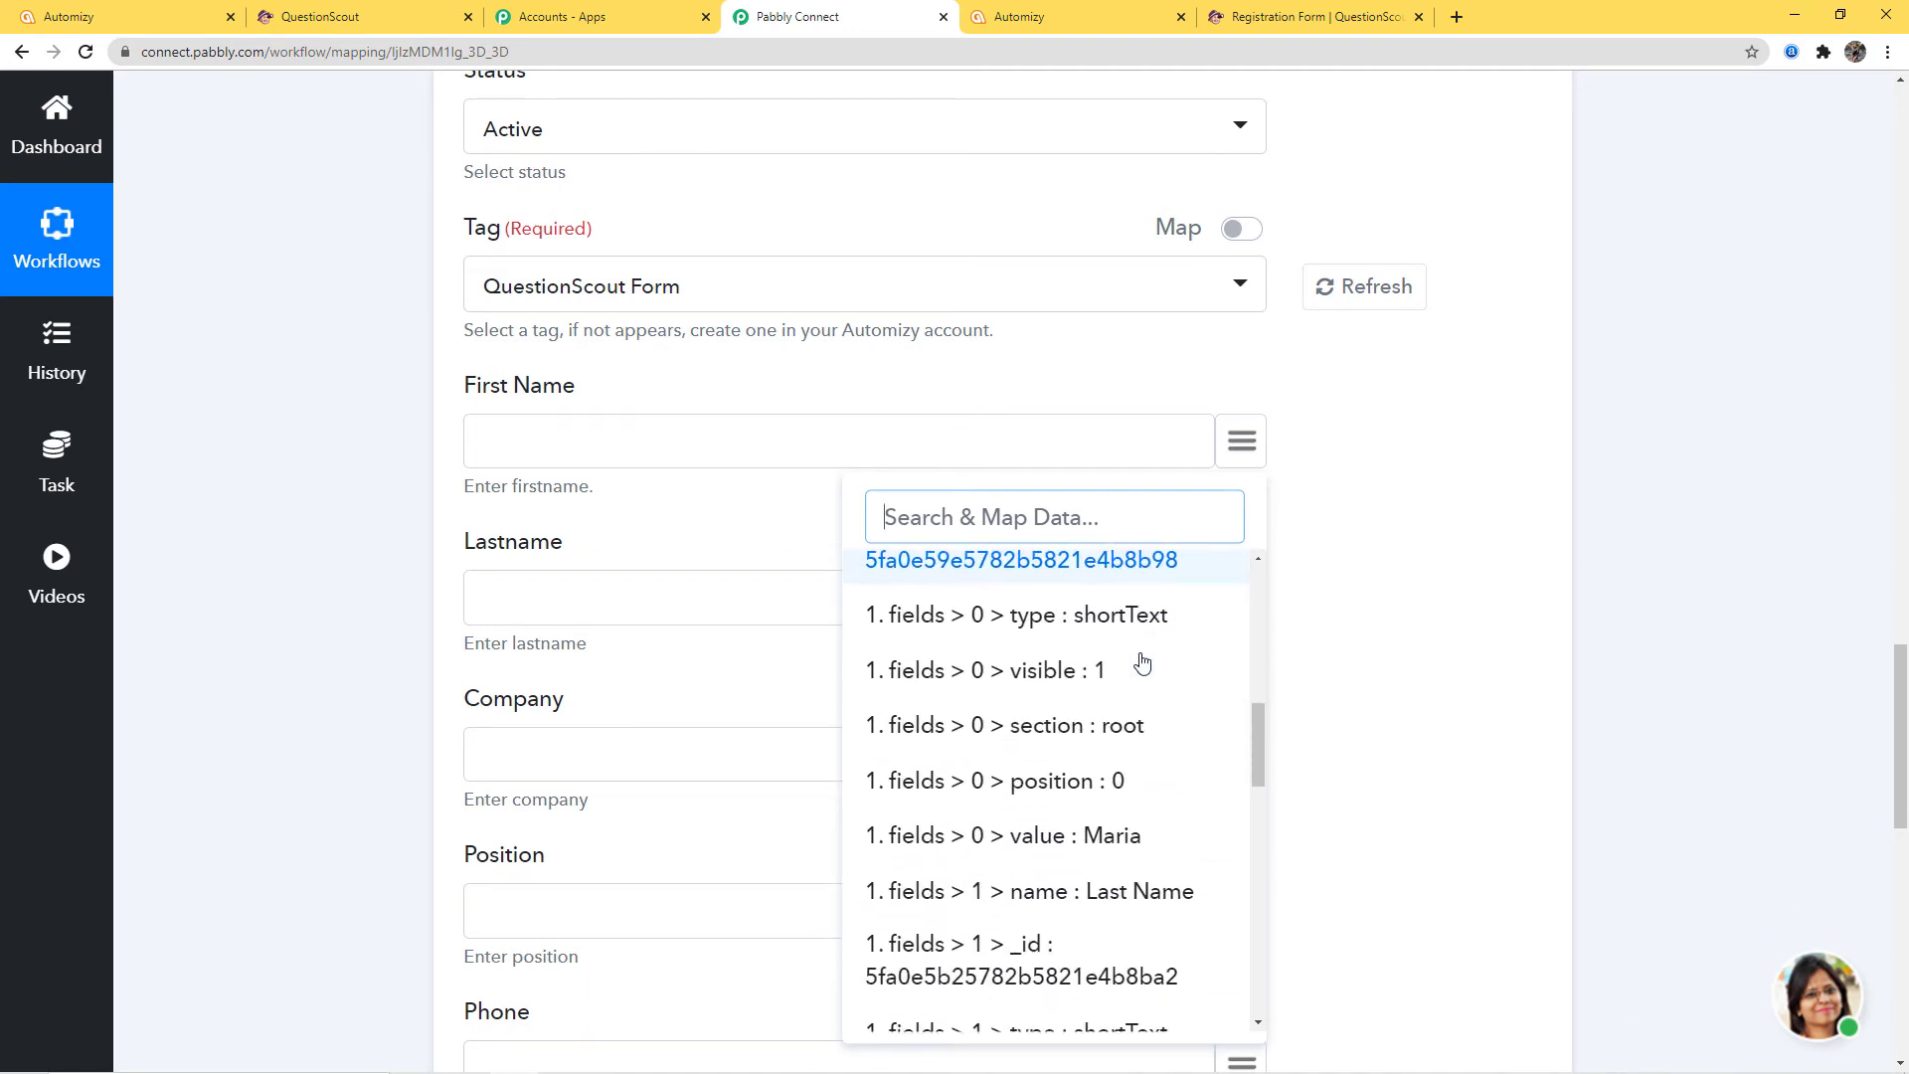
pyautogui.click(1113, 637)
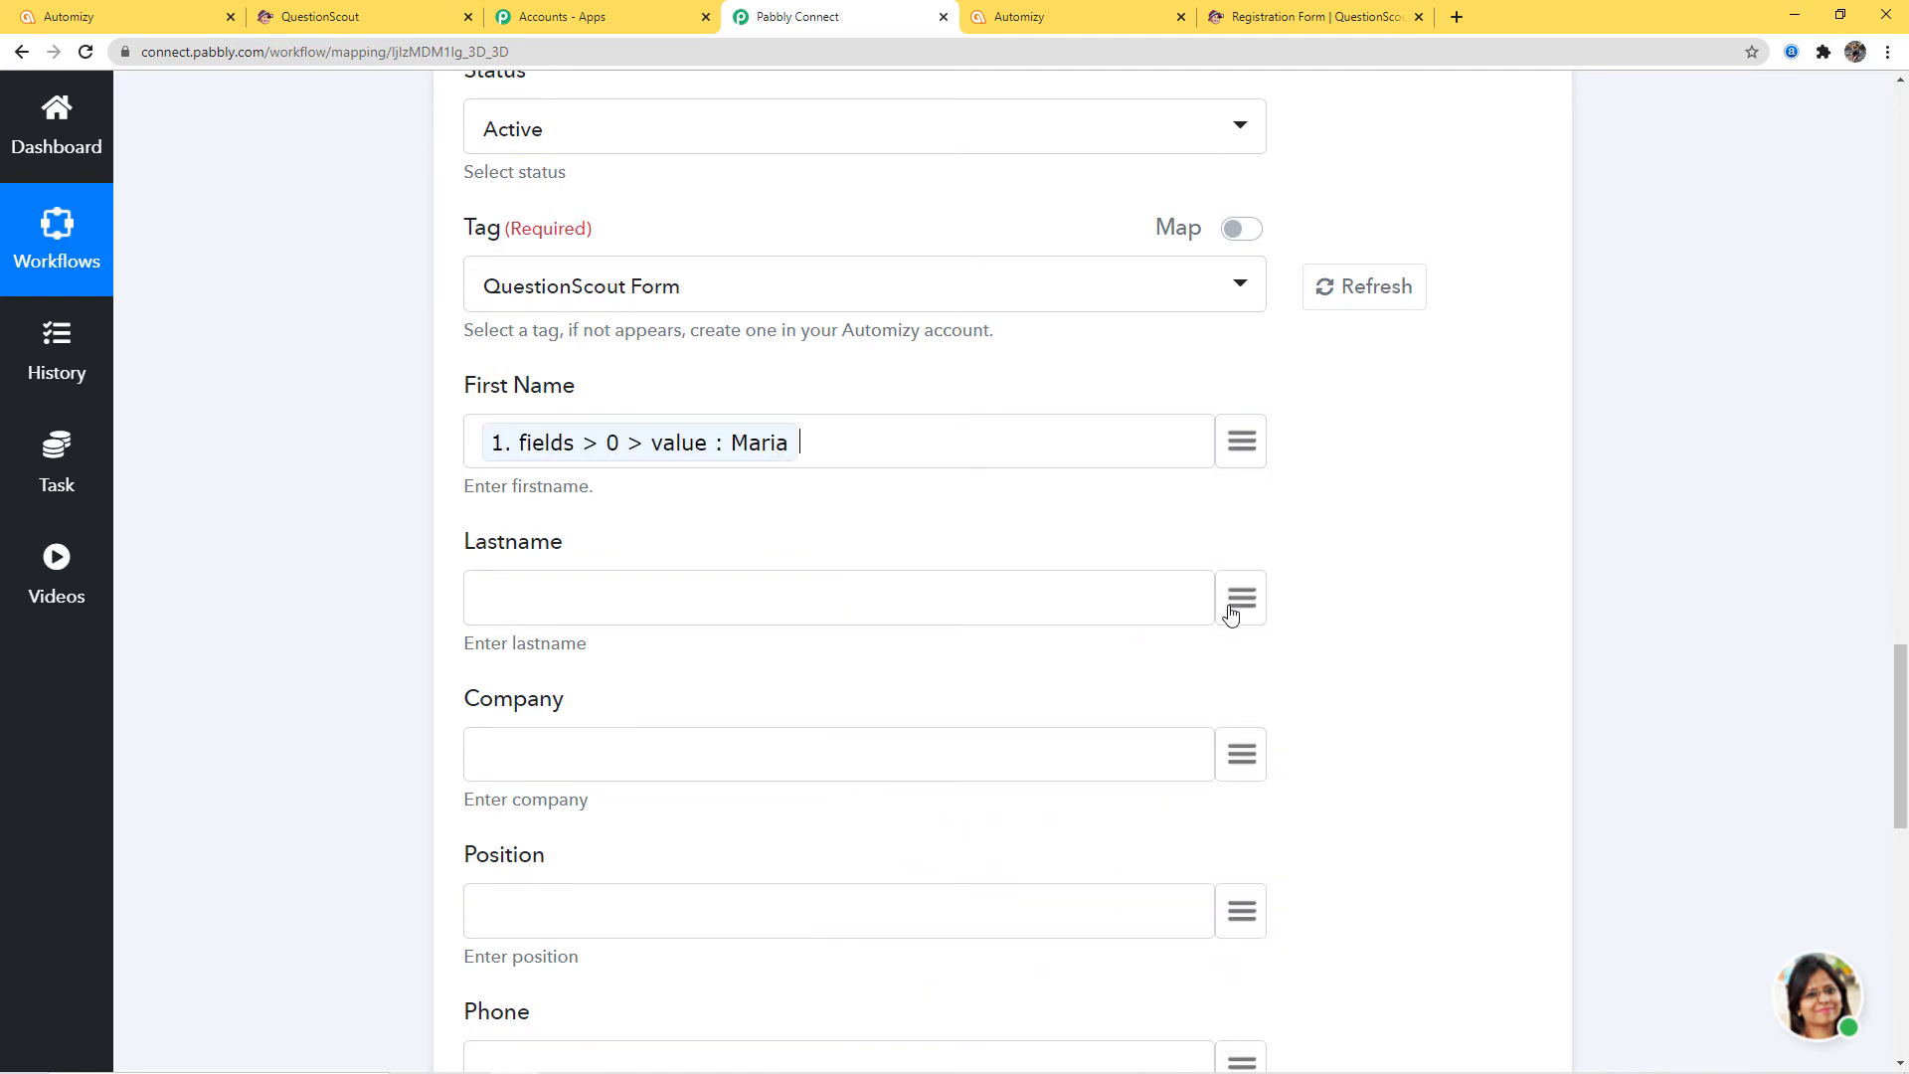
pyautogui.click(1240, 602)
pyautogui.scroll(-8, 1092, 335)
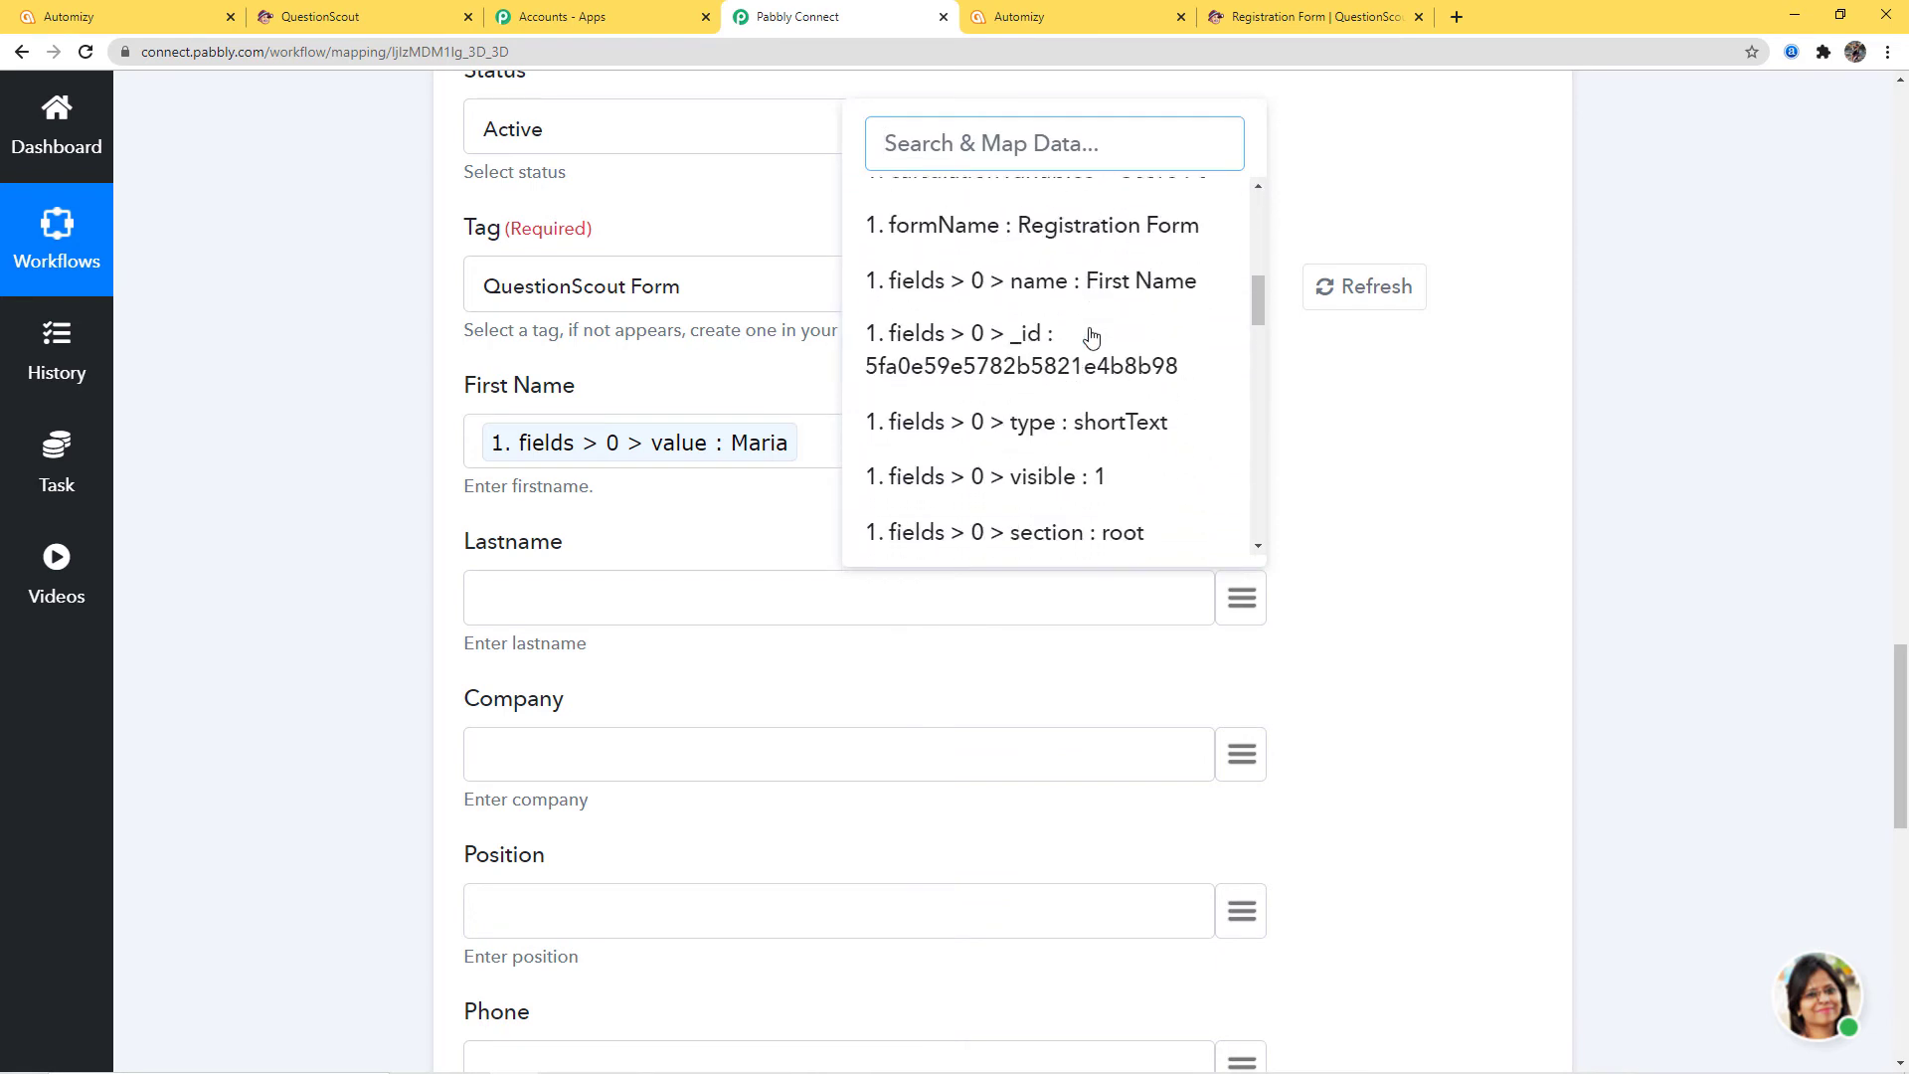
pyautogui.scroll(-3, 1092, 337)
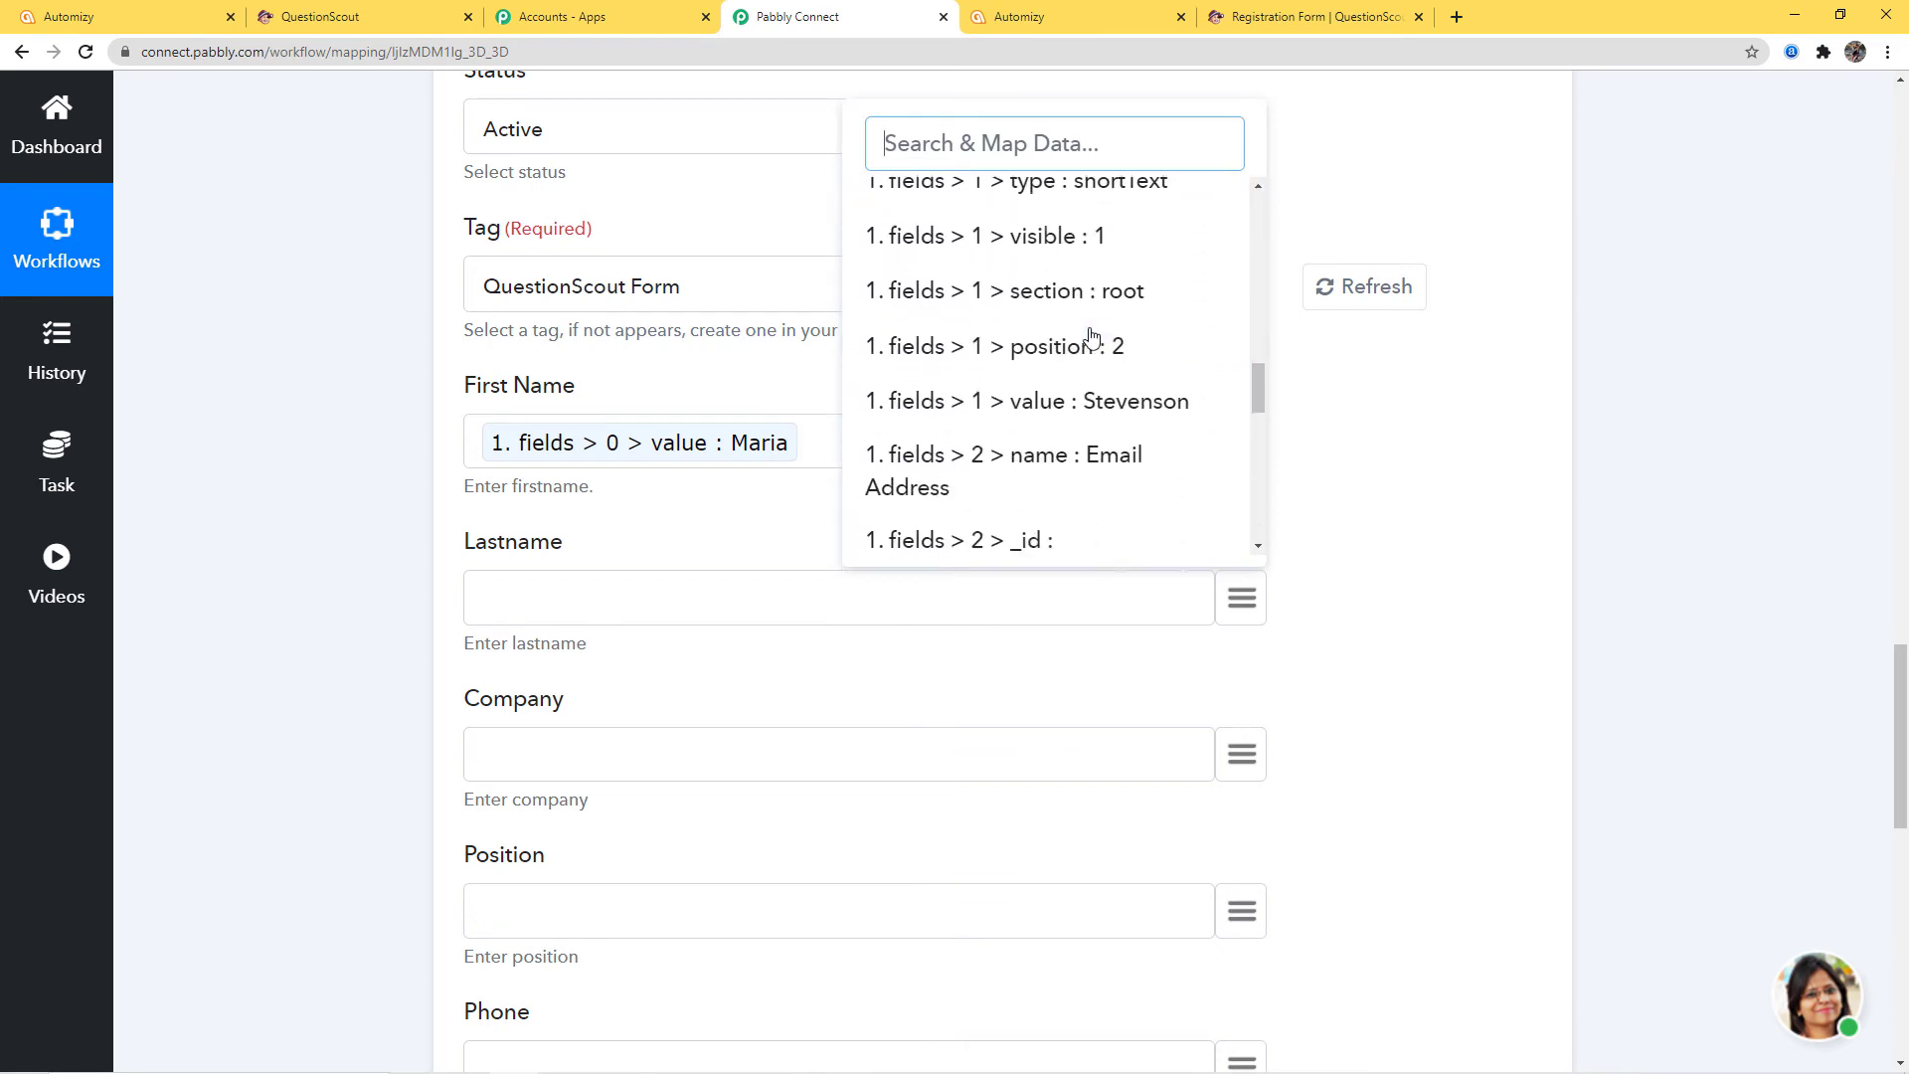
pyautogui.click(1133, 395)
pyautogui.scroll(-4, 1307, 516)
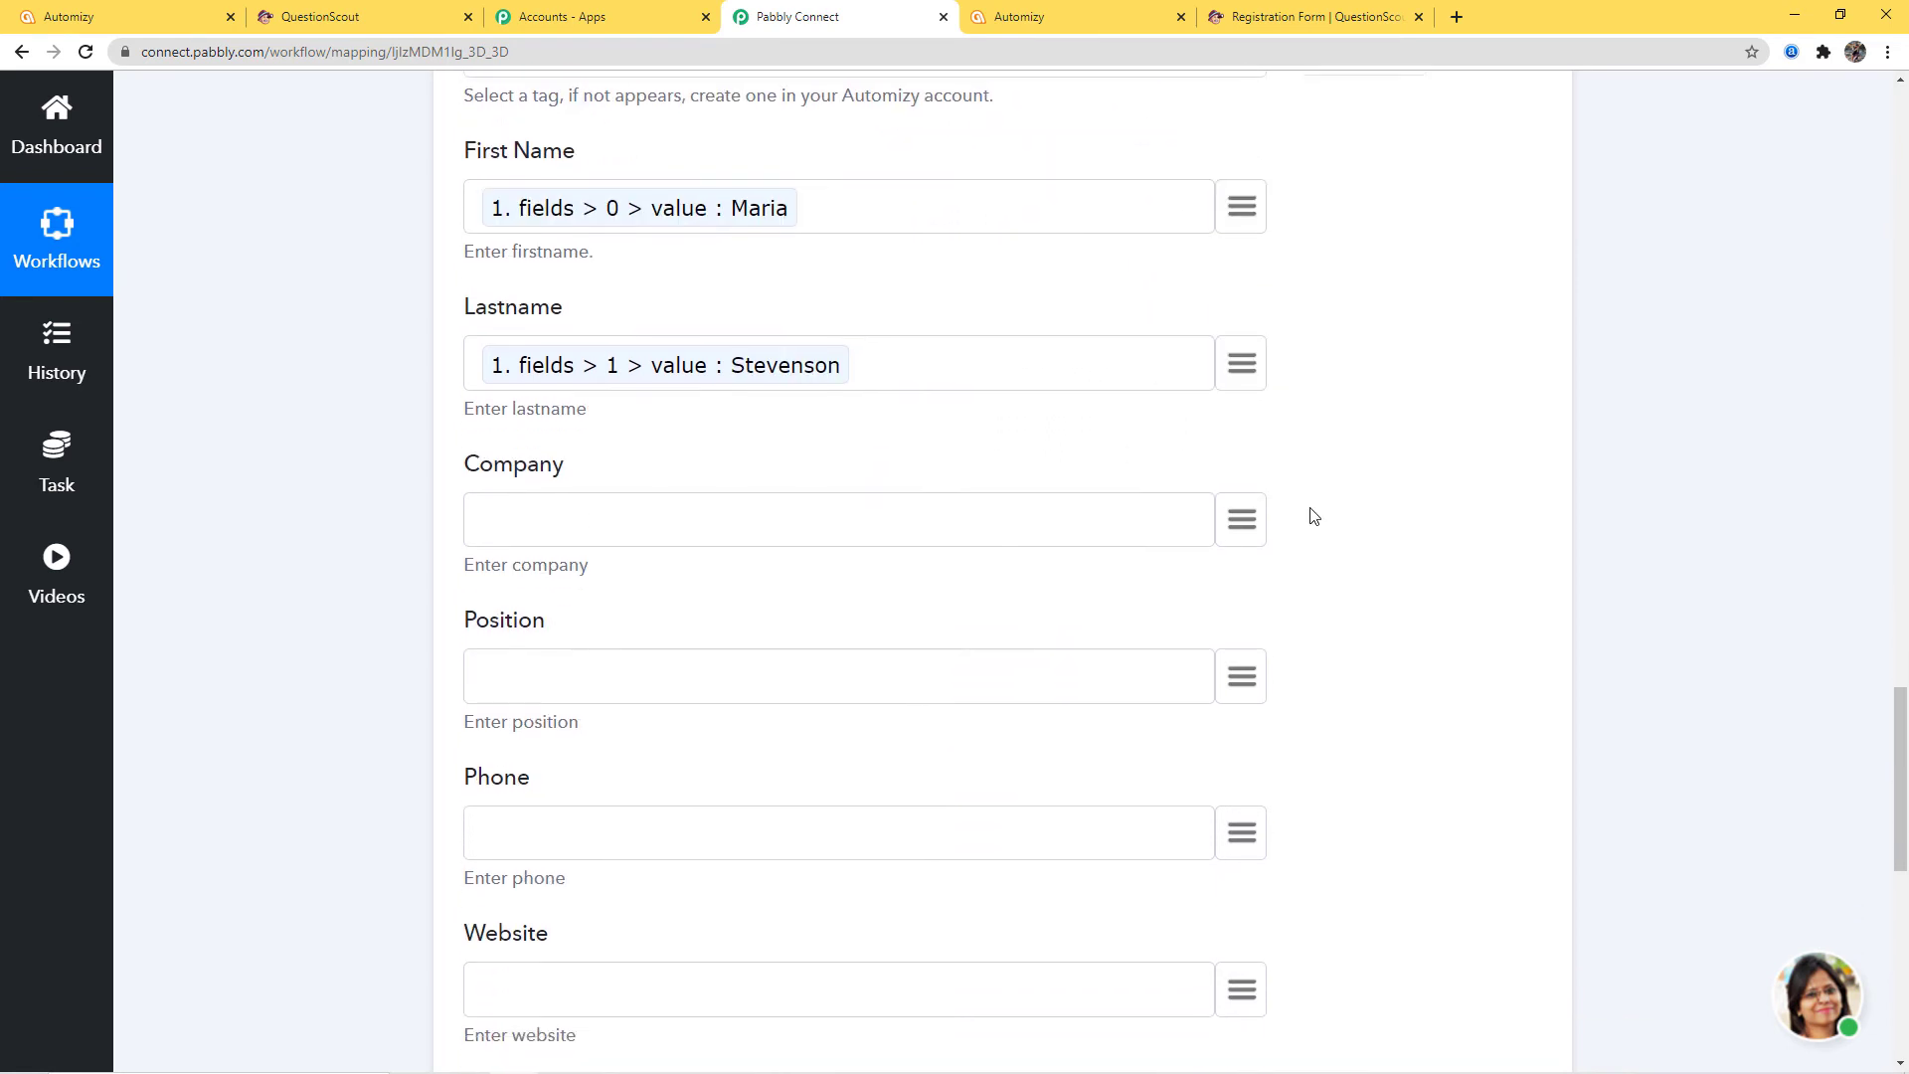
pyautogui.scroll(-8, 1203, 542)
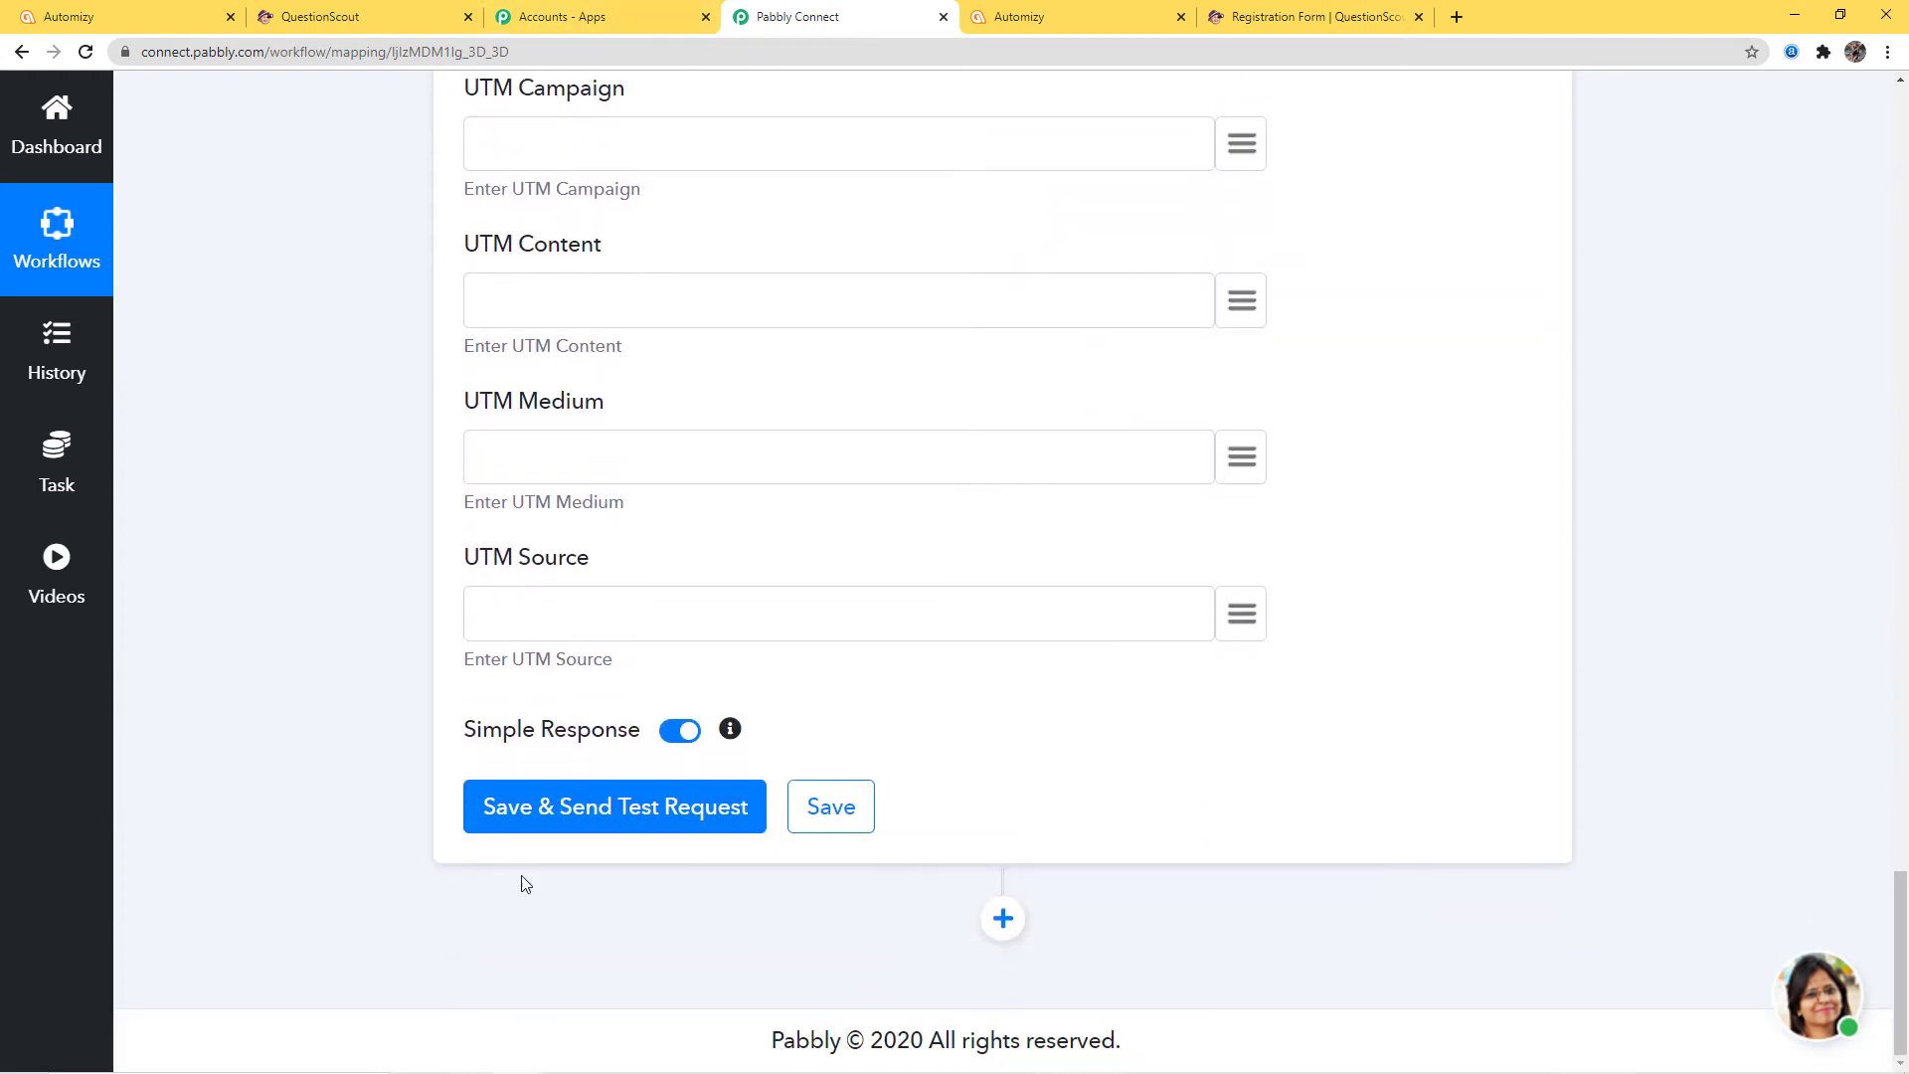
# Save and test the Automizy step, creating an active contact, then open Automizy's contact lists
pyautogui.click(597, 810)
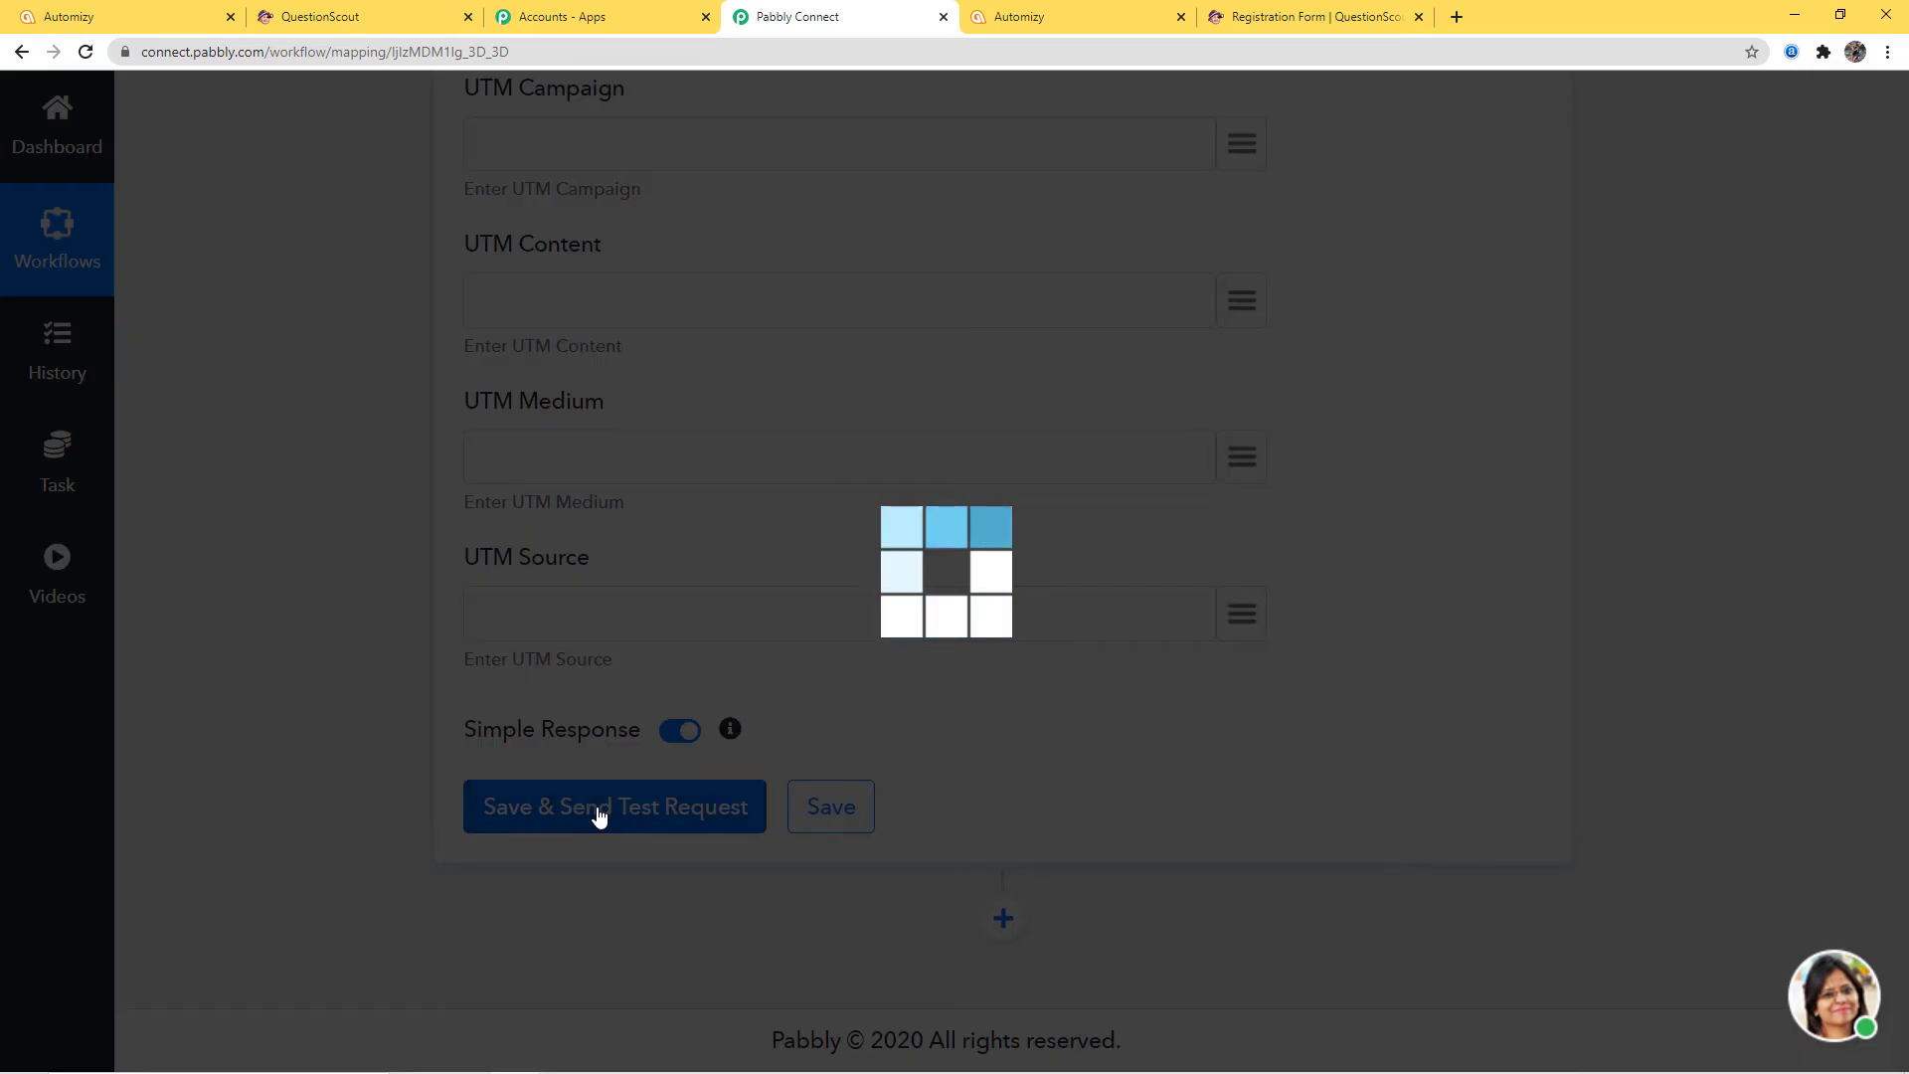
pyautogui.scroll(-5, 1672, 802)
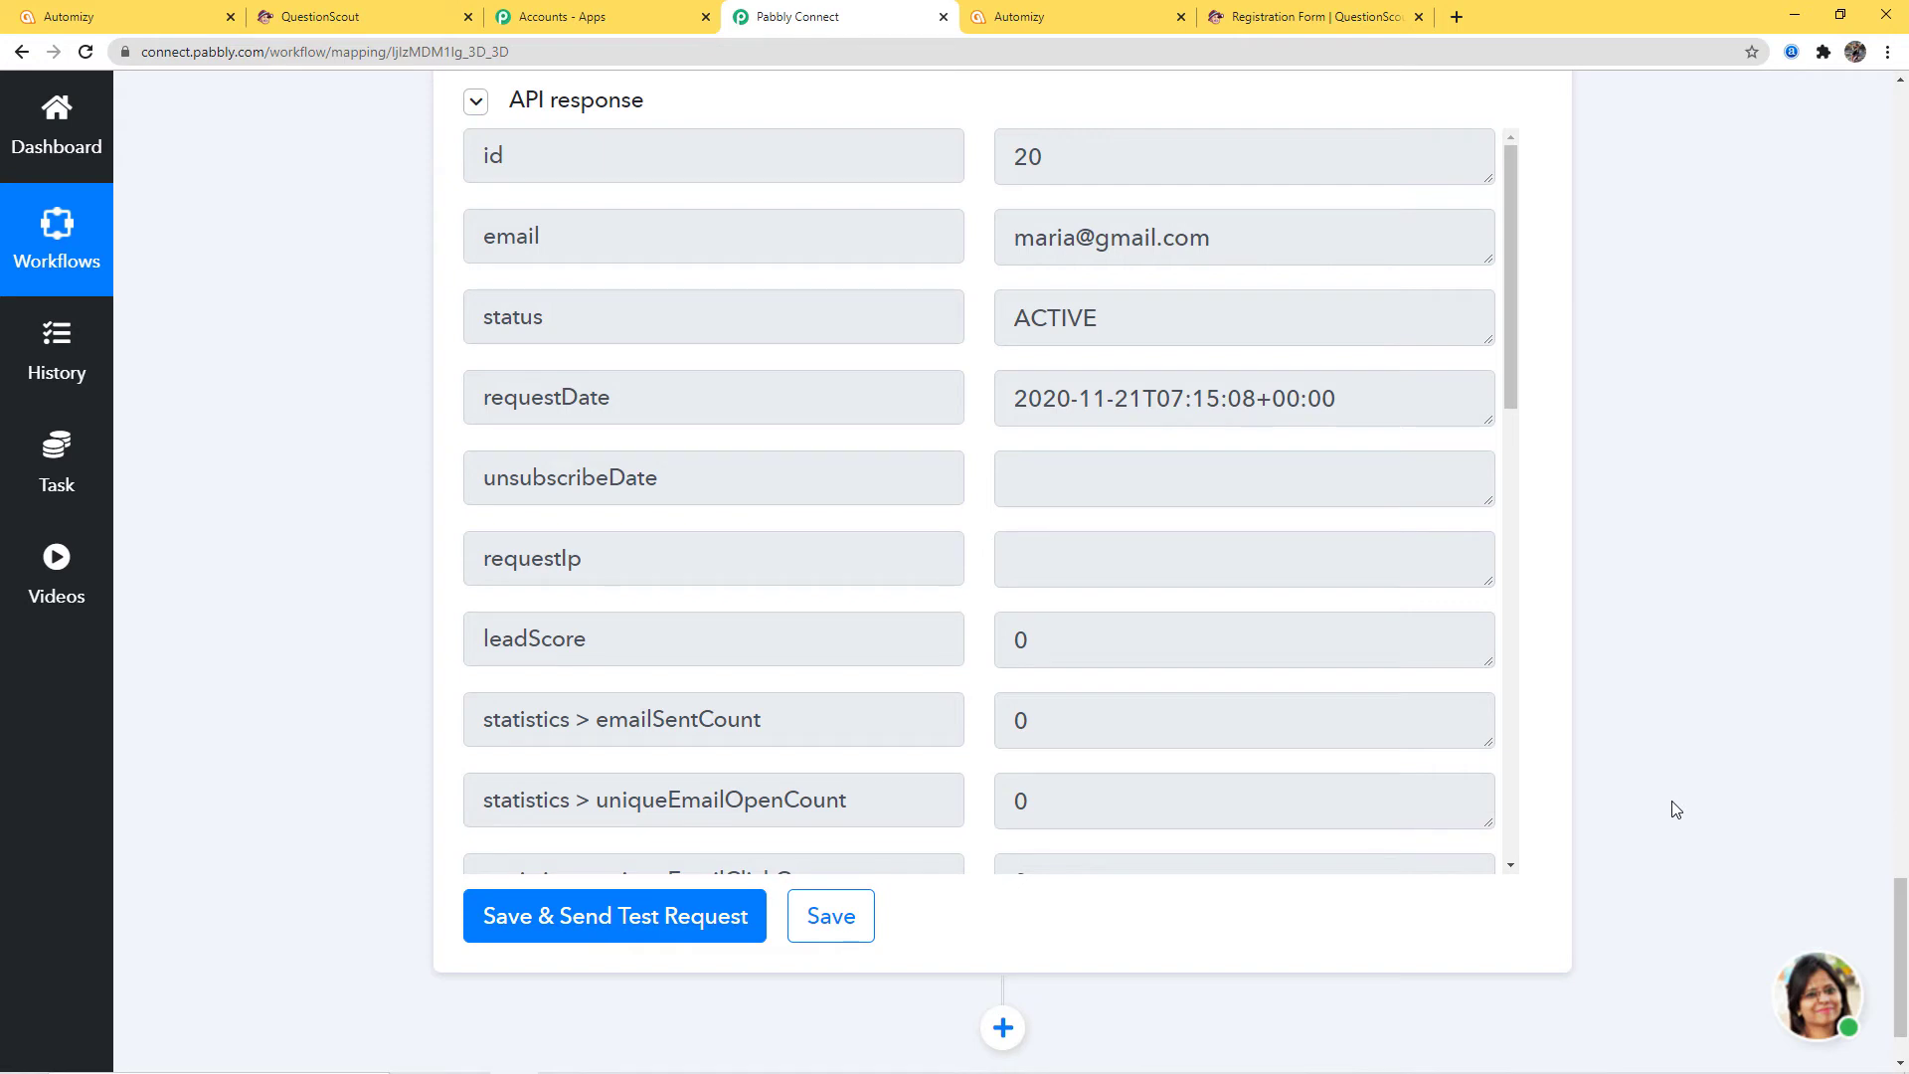
pyautogui.click(93, 28)
pyautogui.click(154, 276)
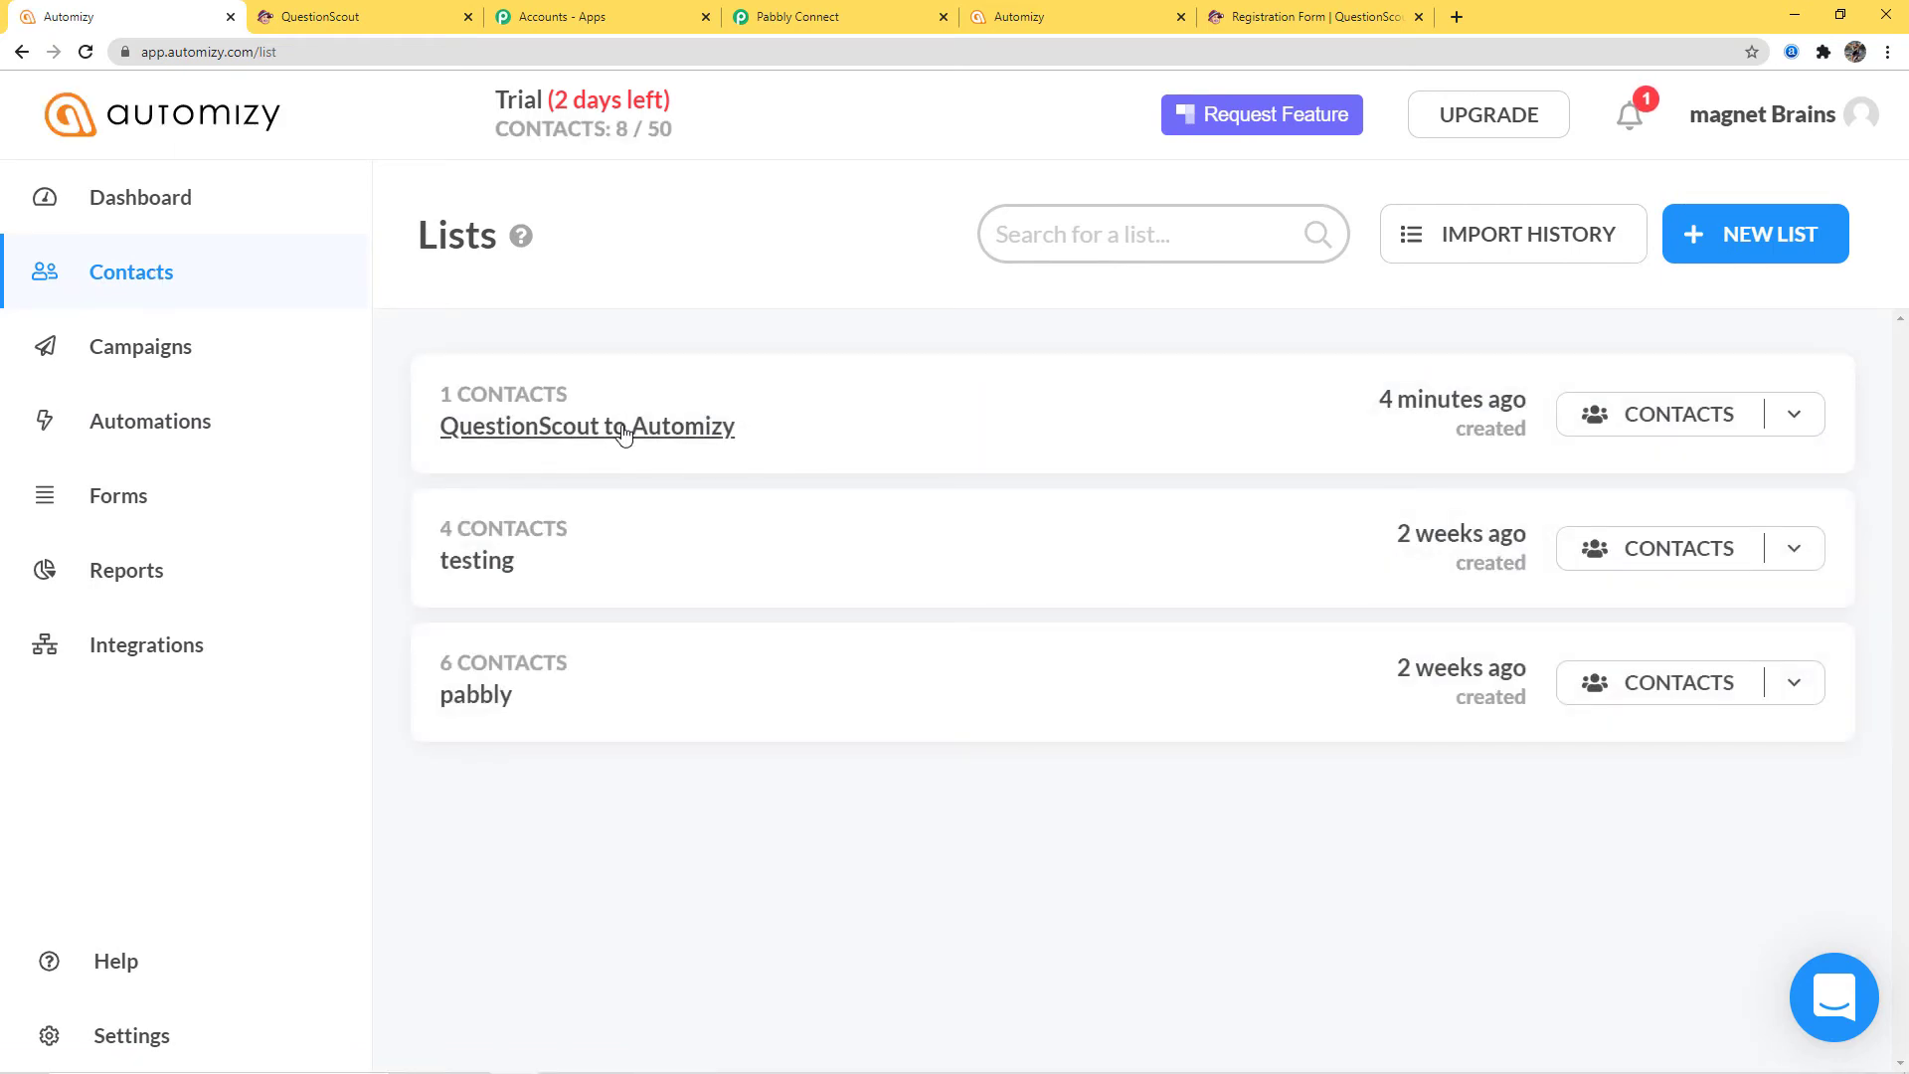
# Check the QuestionScout to Automizy list's single QuestionScout Form-tagged contact, then return to Pabbly Connect
pyautogui.click(624, 428)
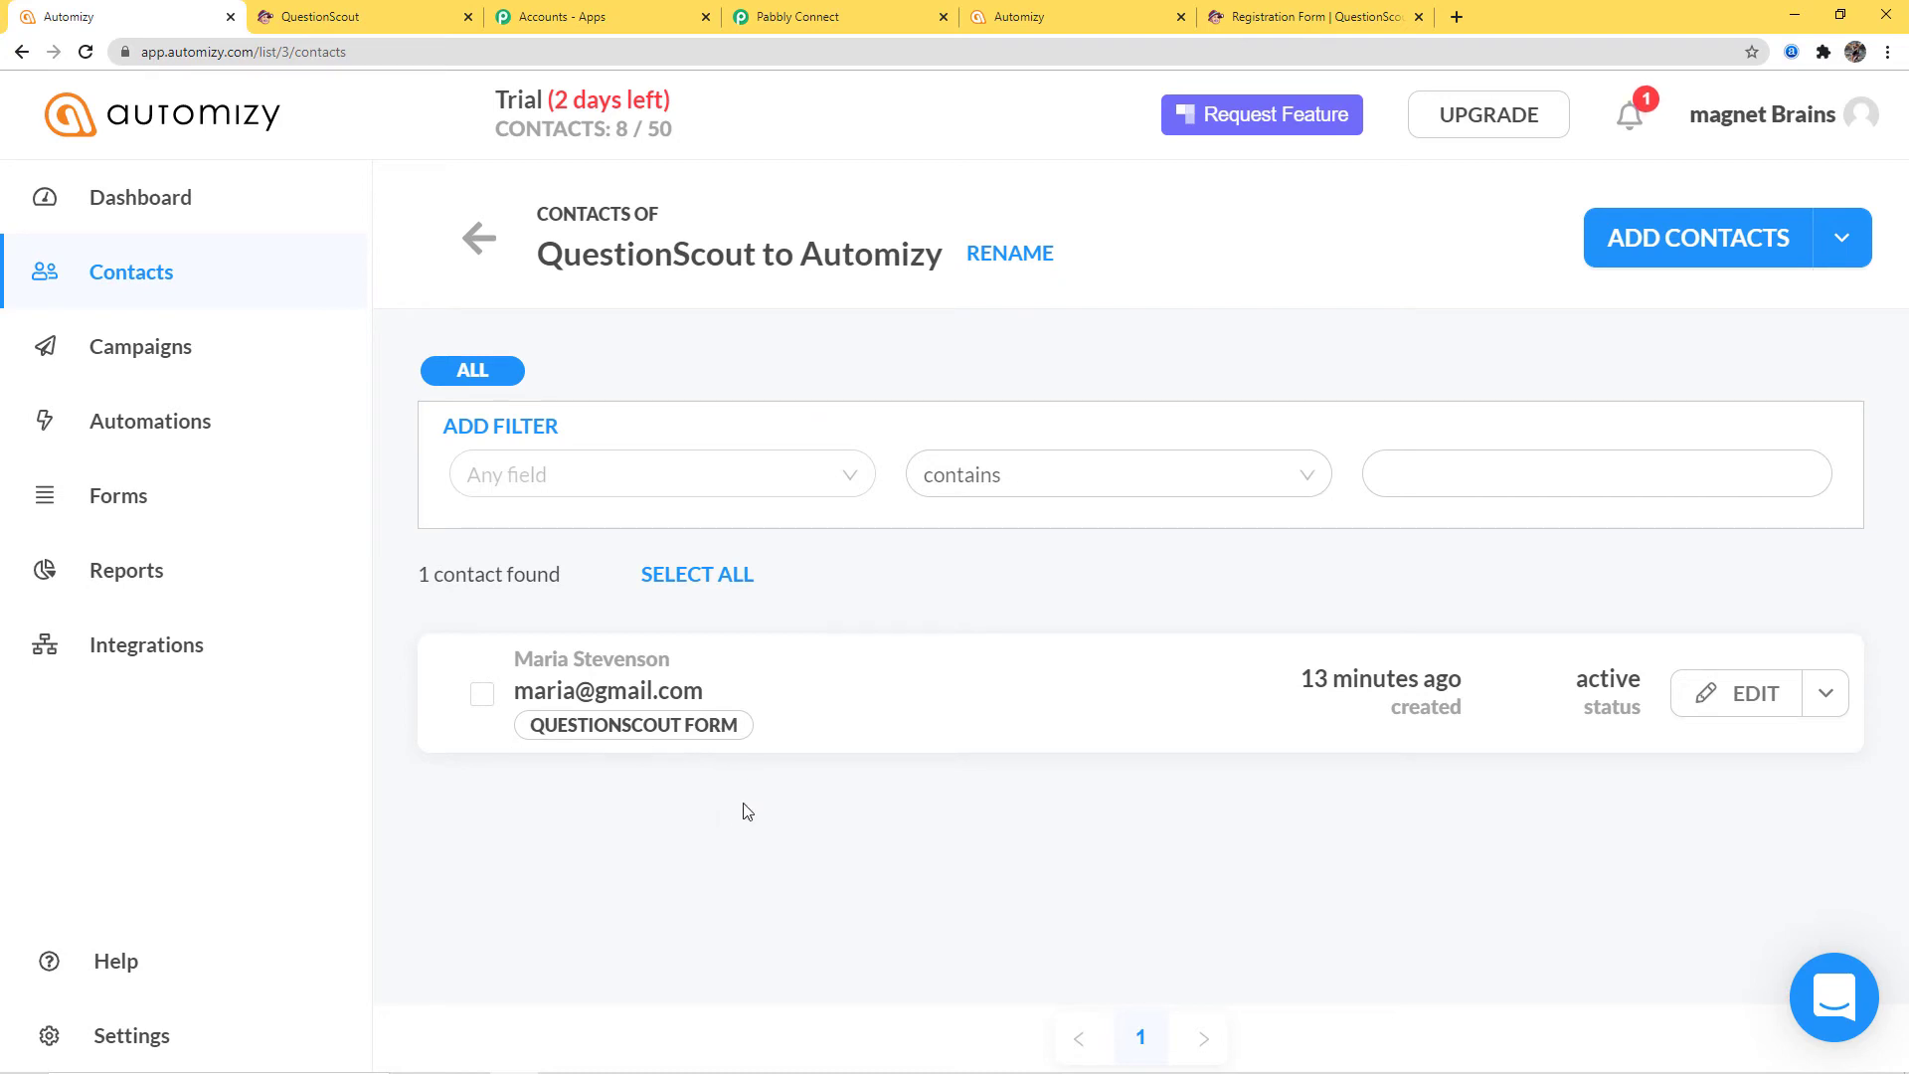
pyautogui.click(857, 17)
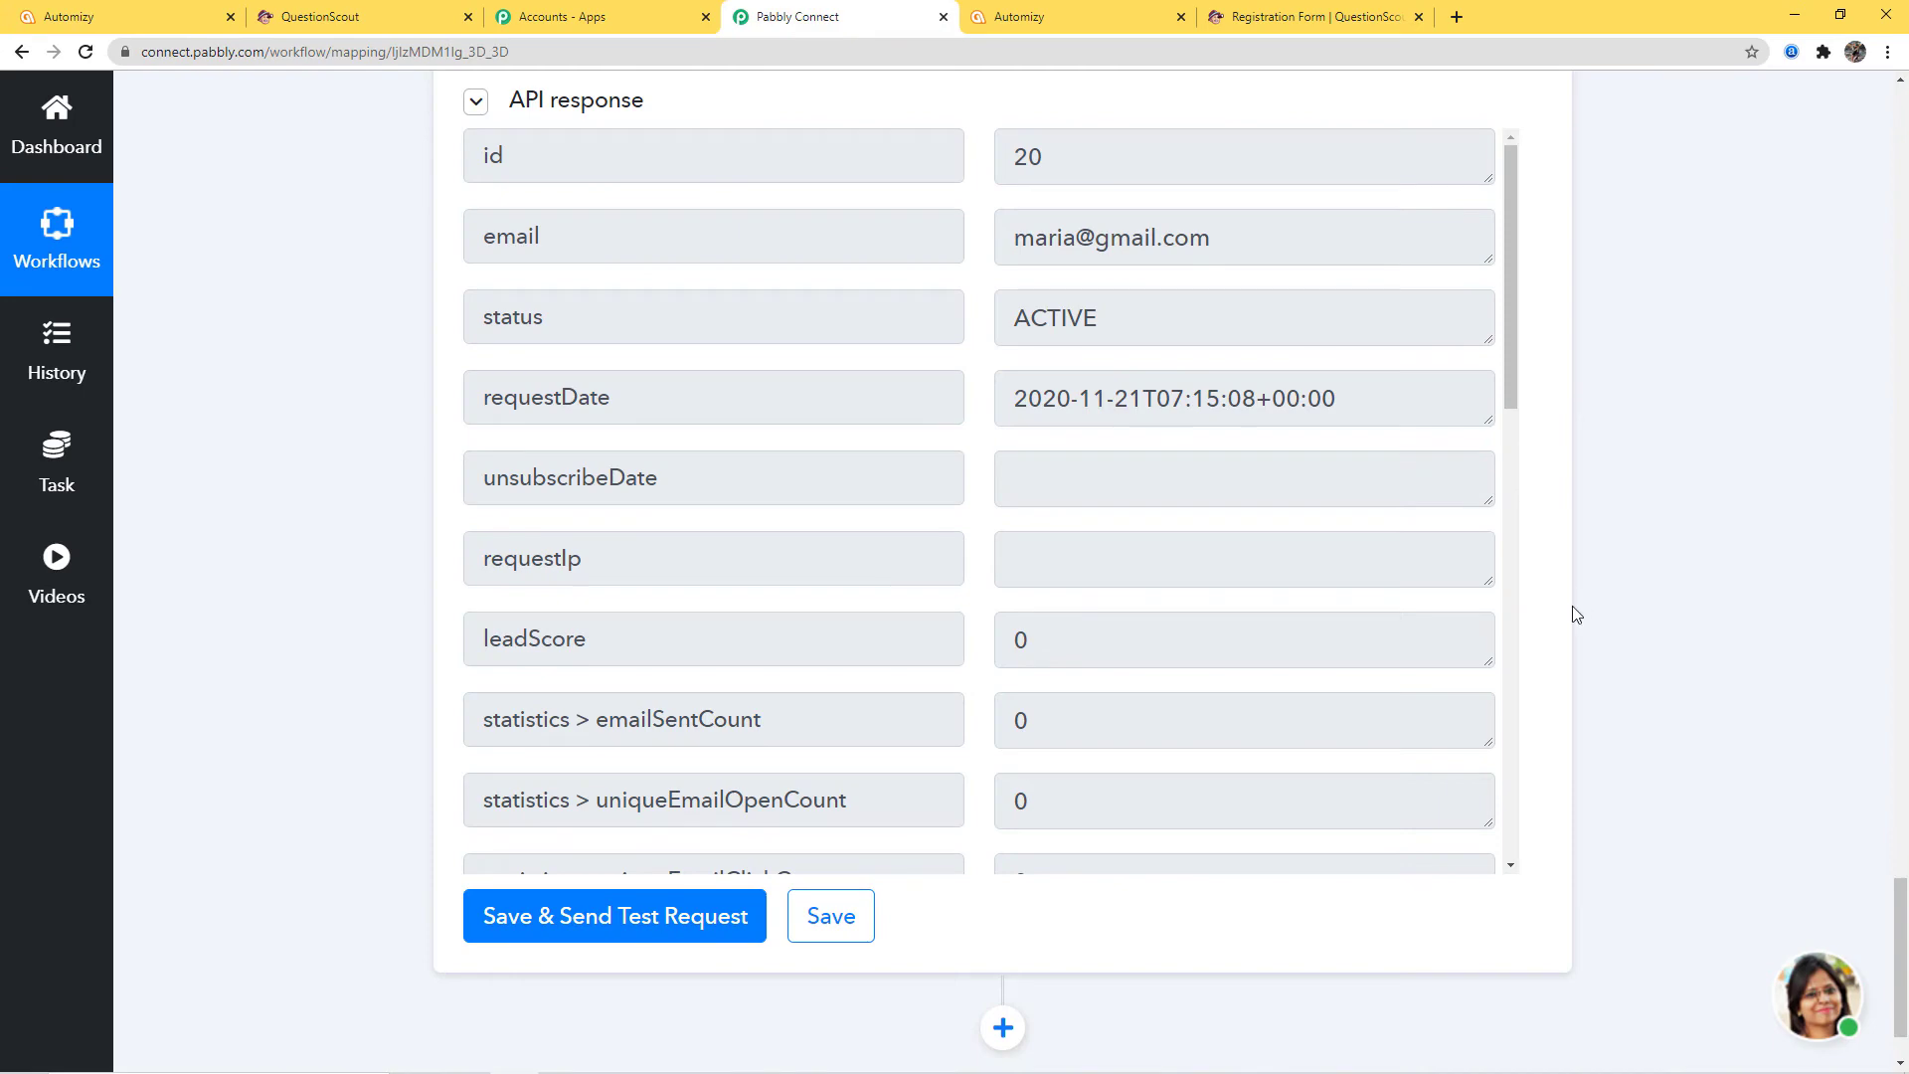
# Save the Automizy contact step, dismiss the success message, and add a new action step below
pyautogui.scroll(-1, 1592, 627)
pyautogui.click(853, 809)
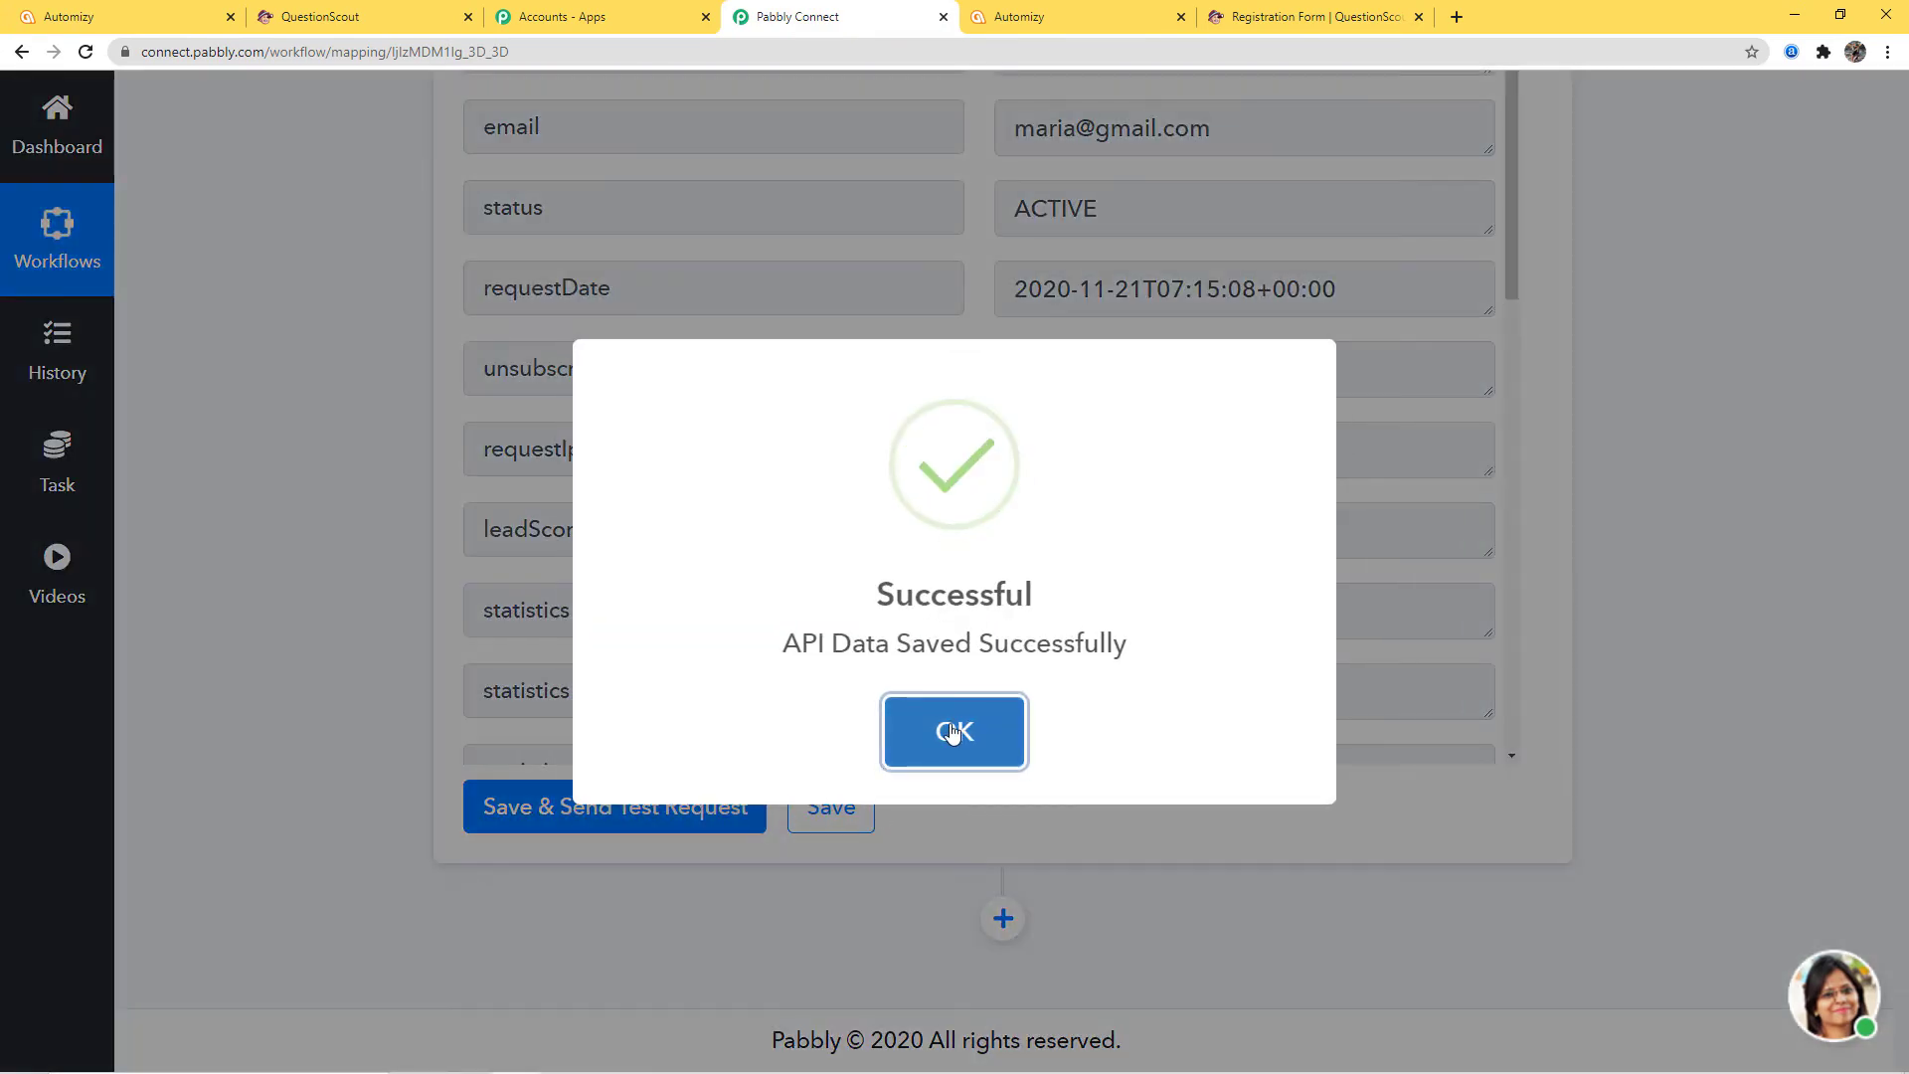
pyautogui.click(946, 733)
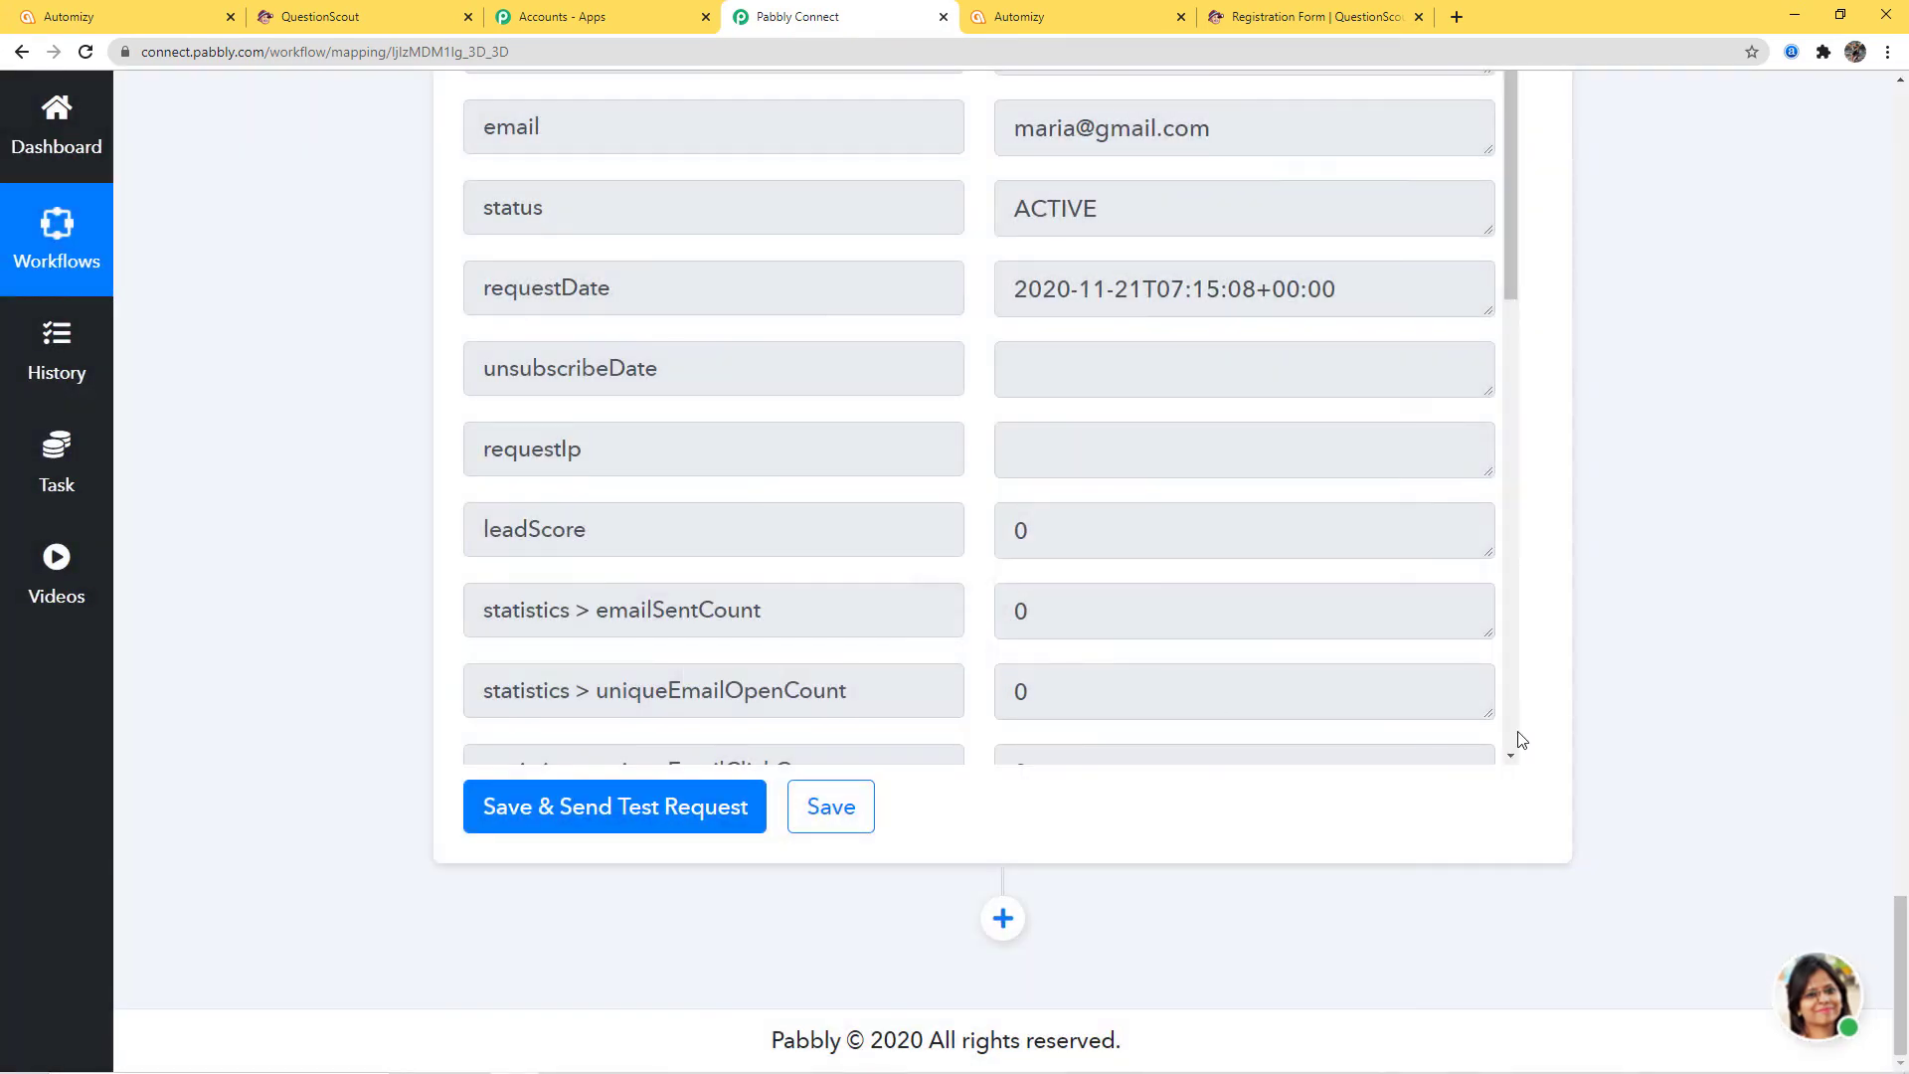
pyautogui.scroll(15, 1670, 797)
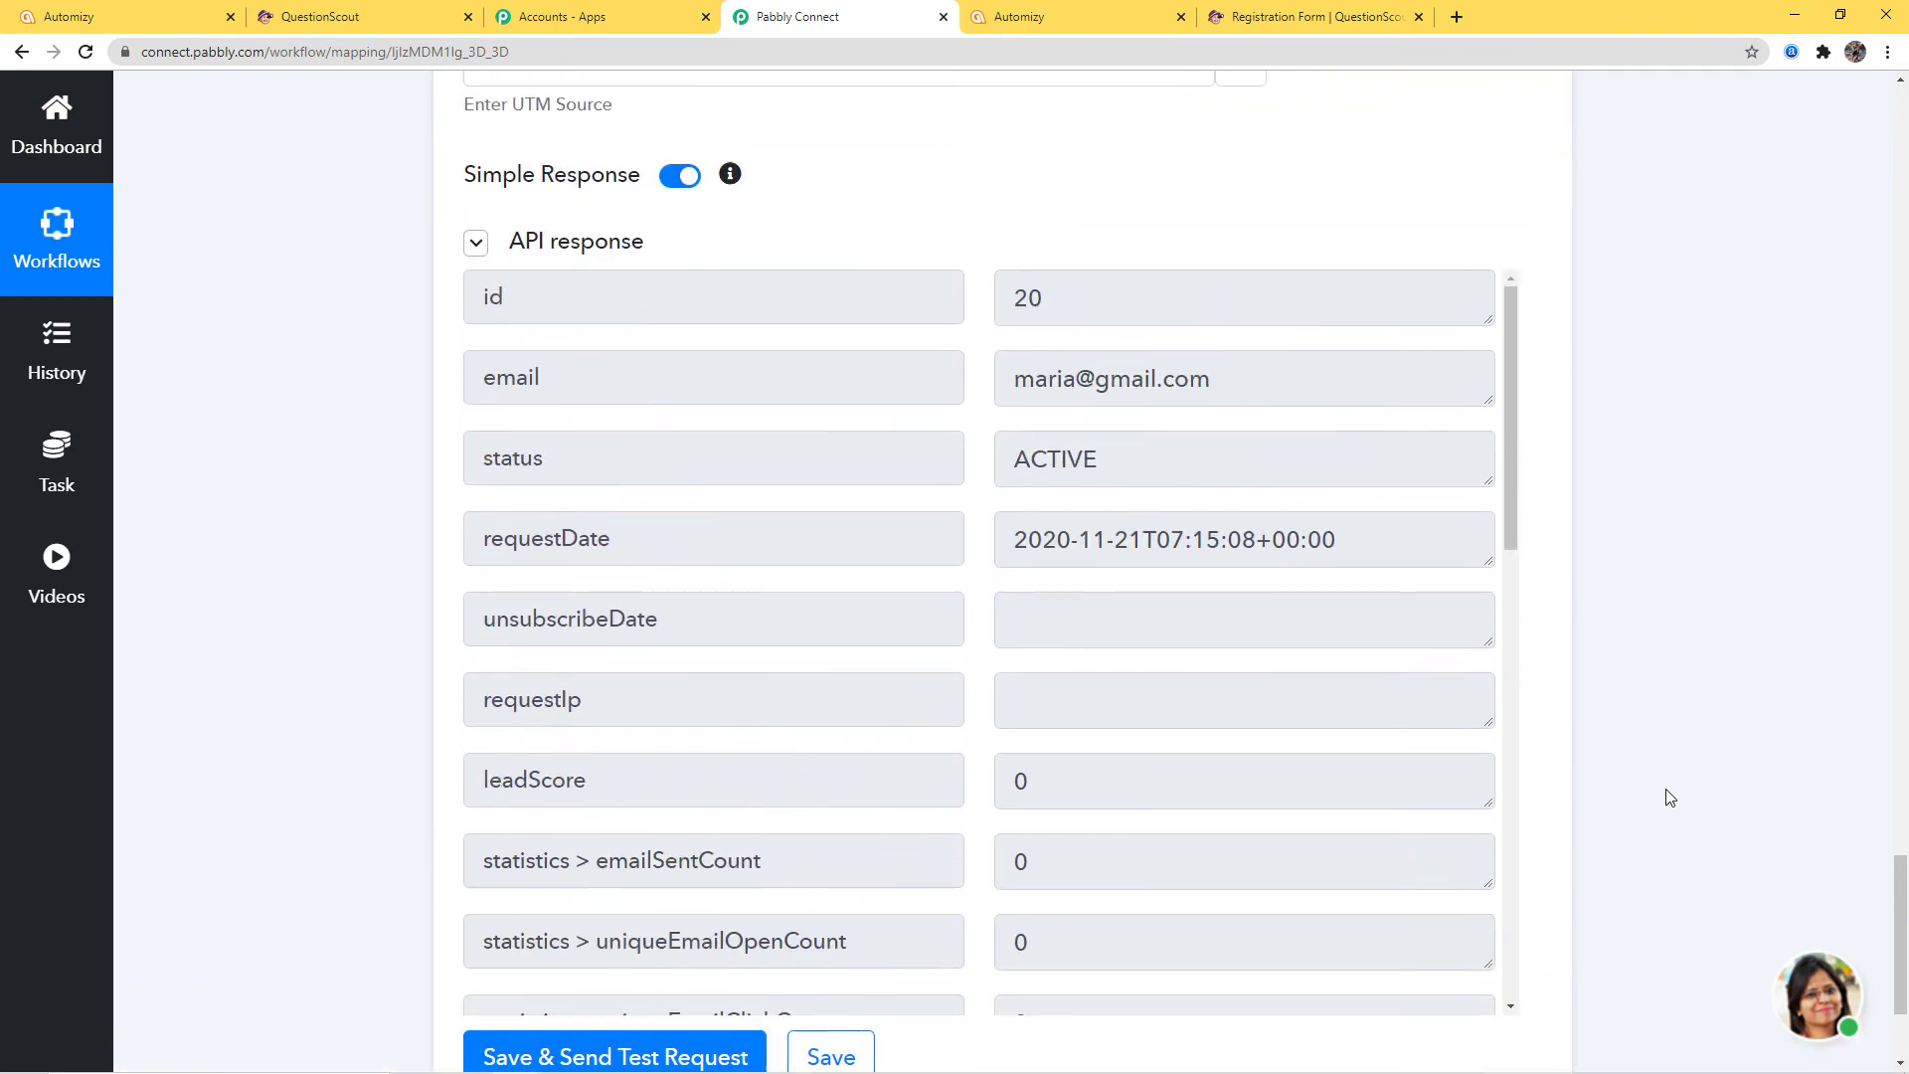
pyautogui.scroll(13, 1670, 798)
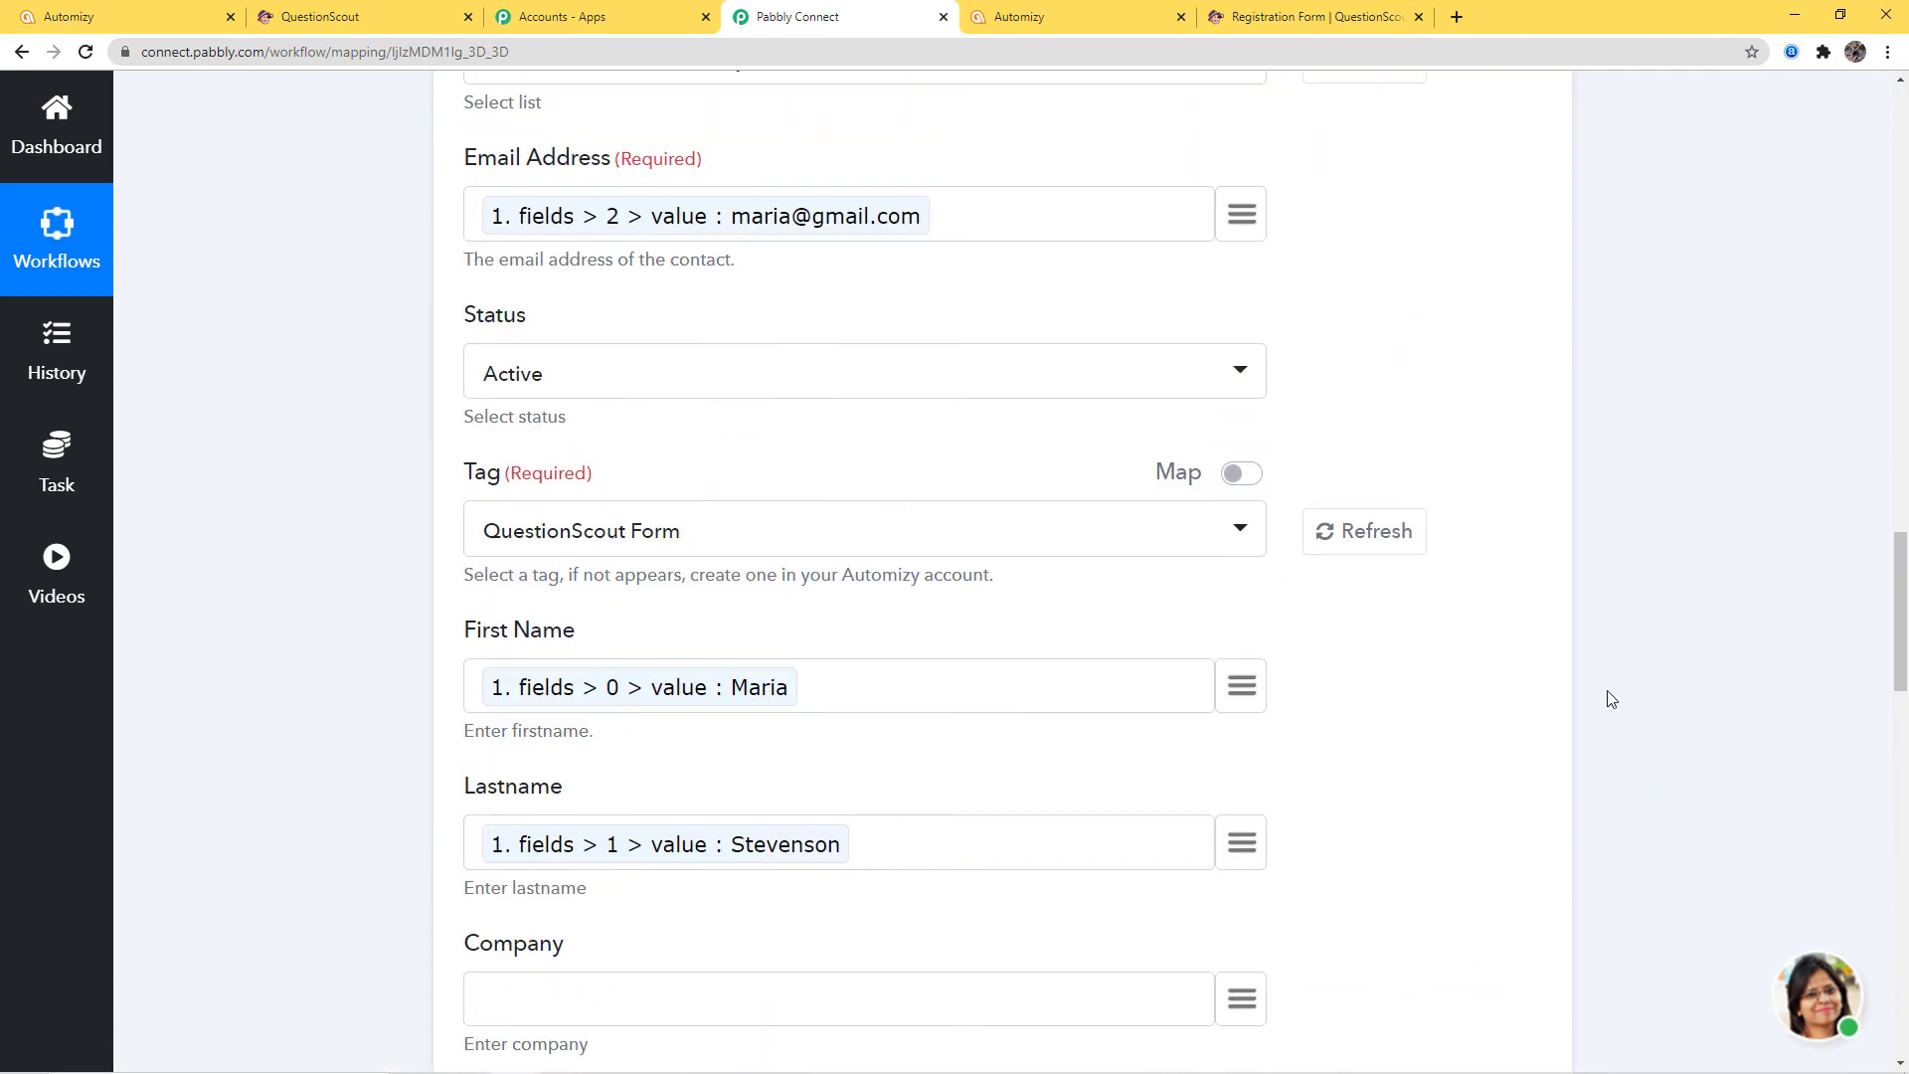
pyautogui.scroll(-15, 1764, 749)
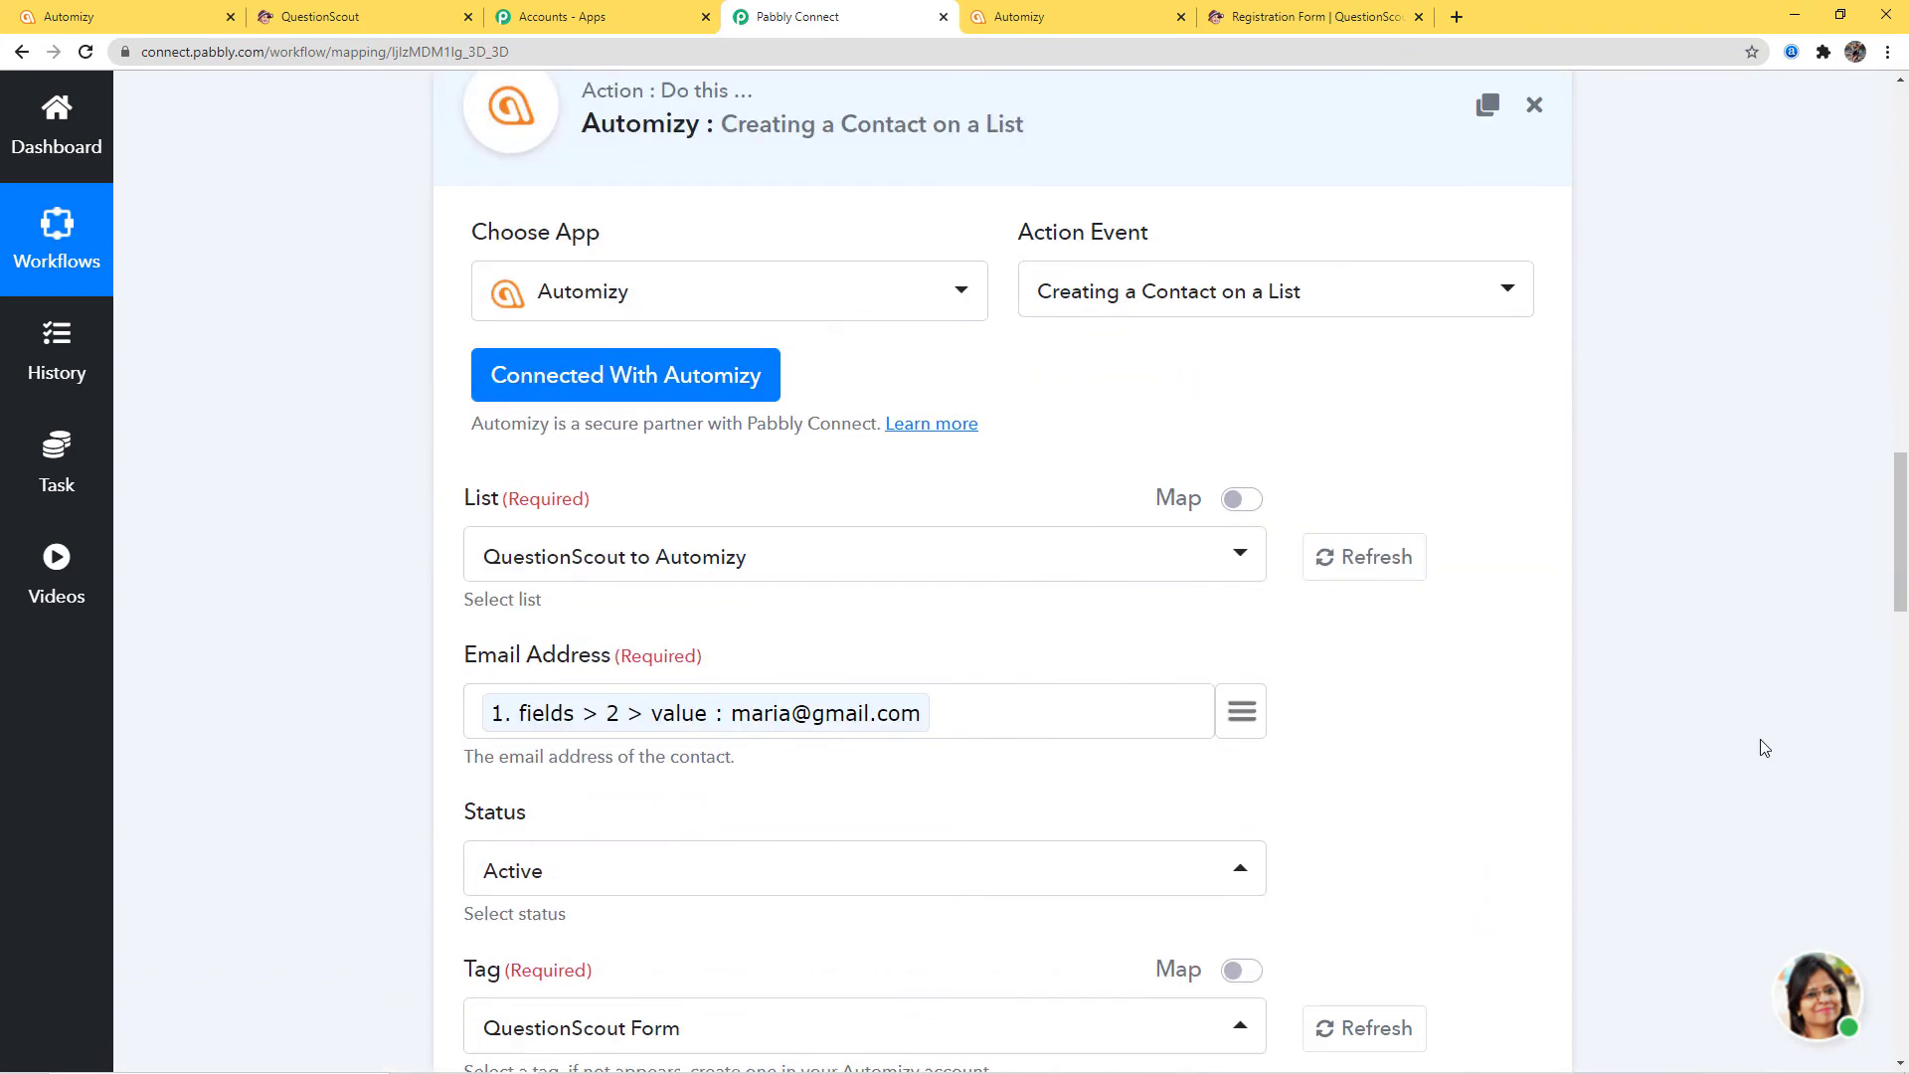
pyautogui.scroll(-12, 1764, 749)
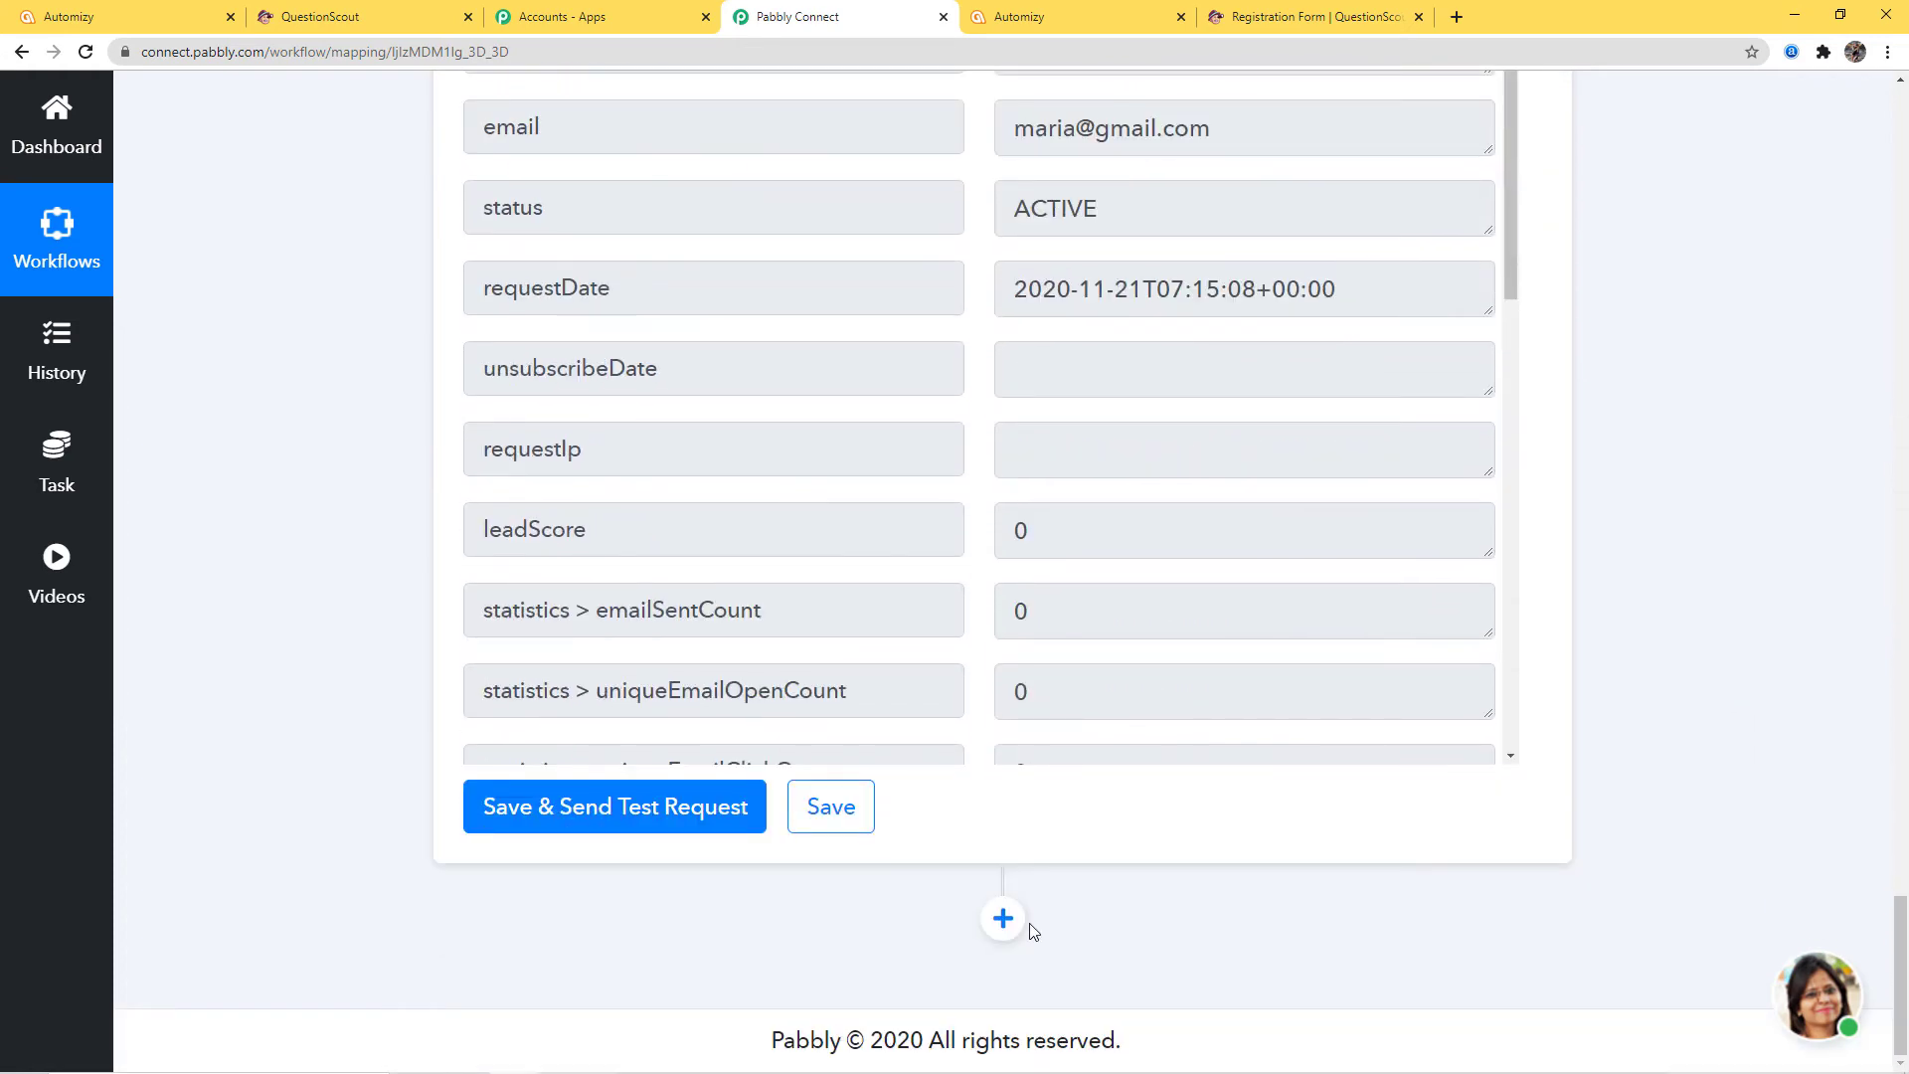
pyautogui.click(1002, 920)
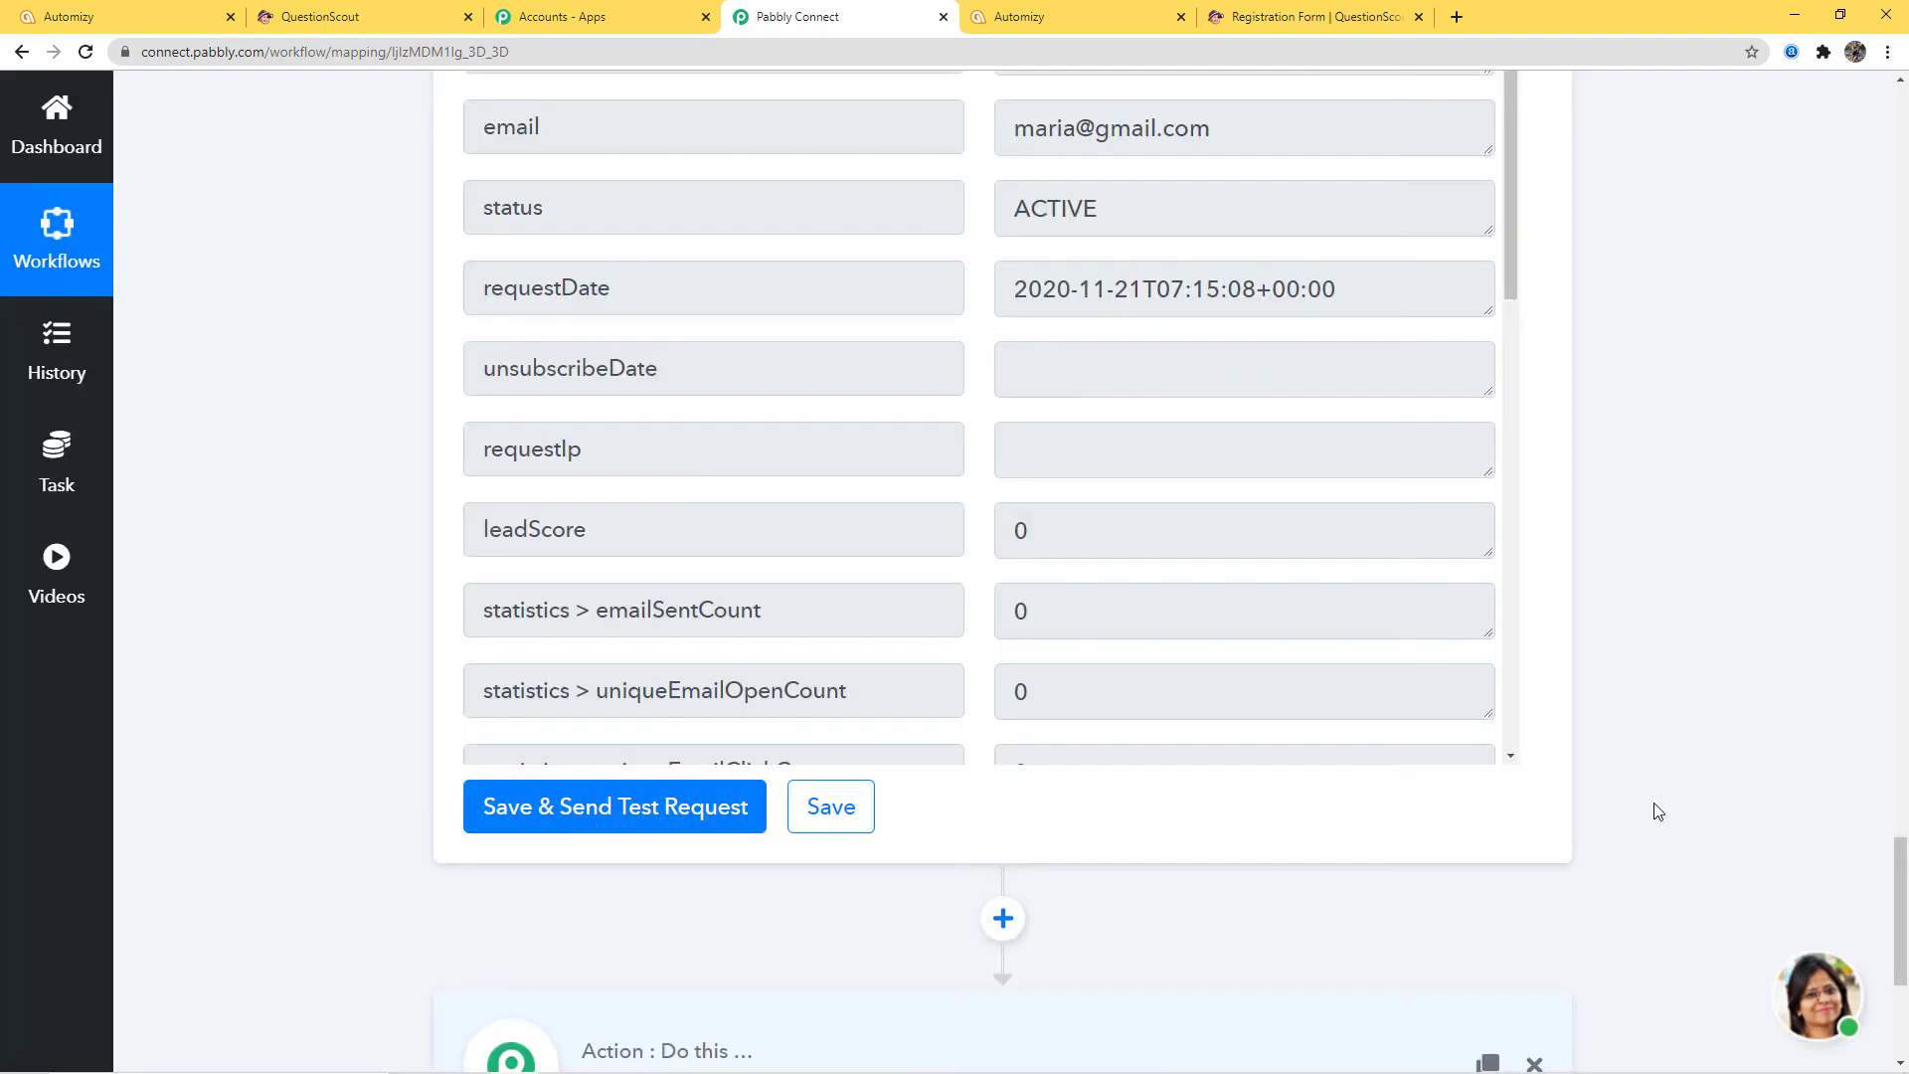
# Set the new step to Automizy's Update Contact action and start connecting to Automizy
pyautogui.click(917, 793)
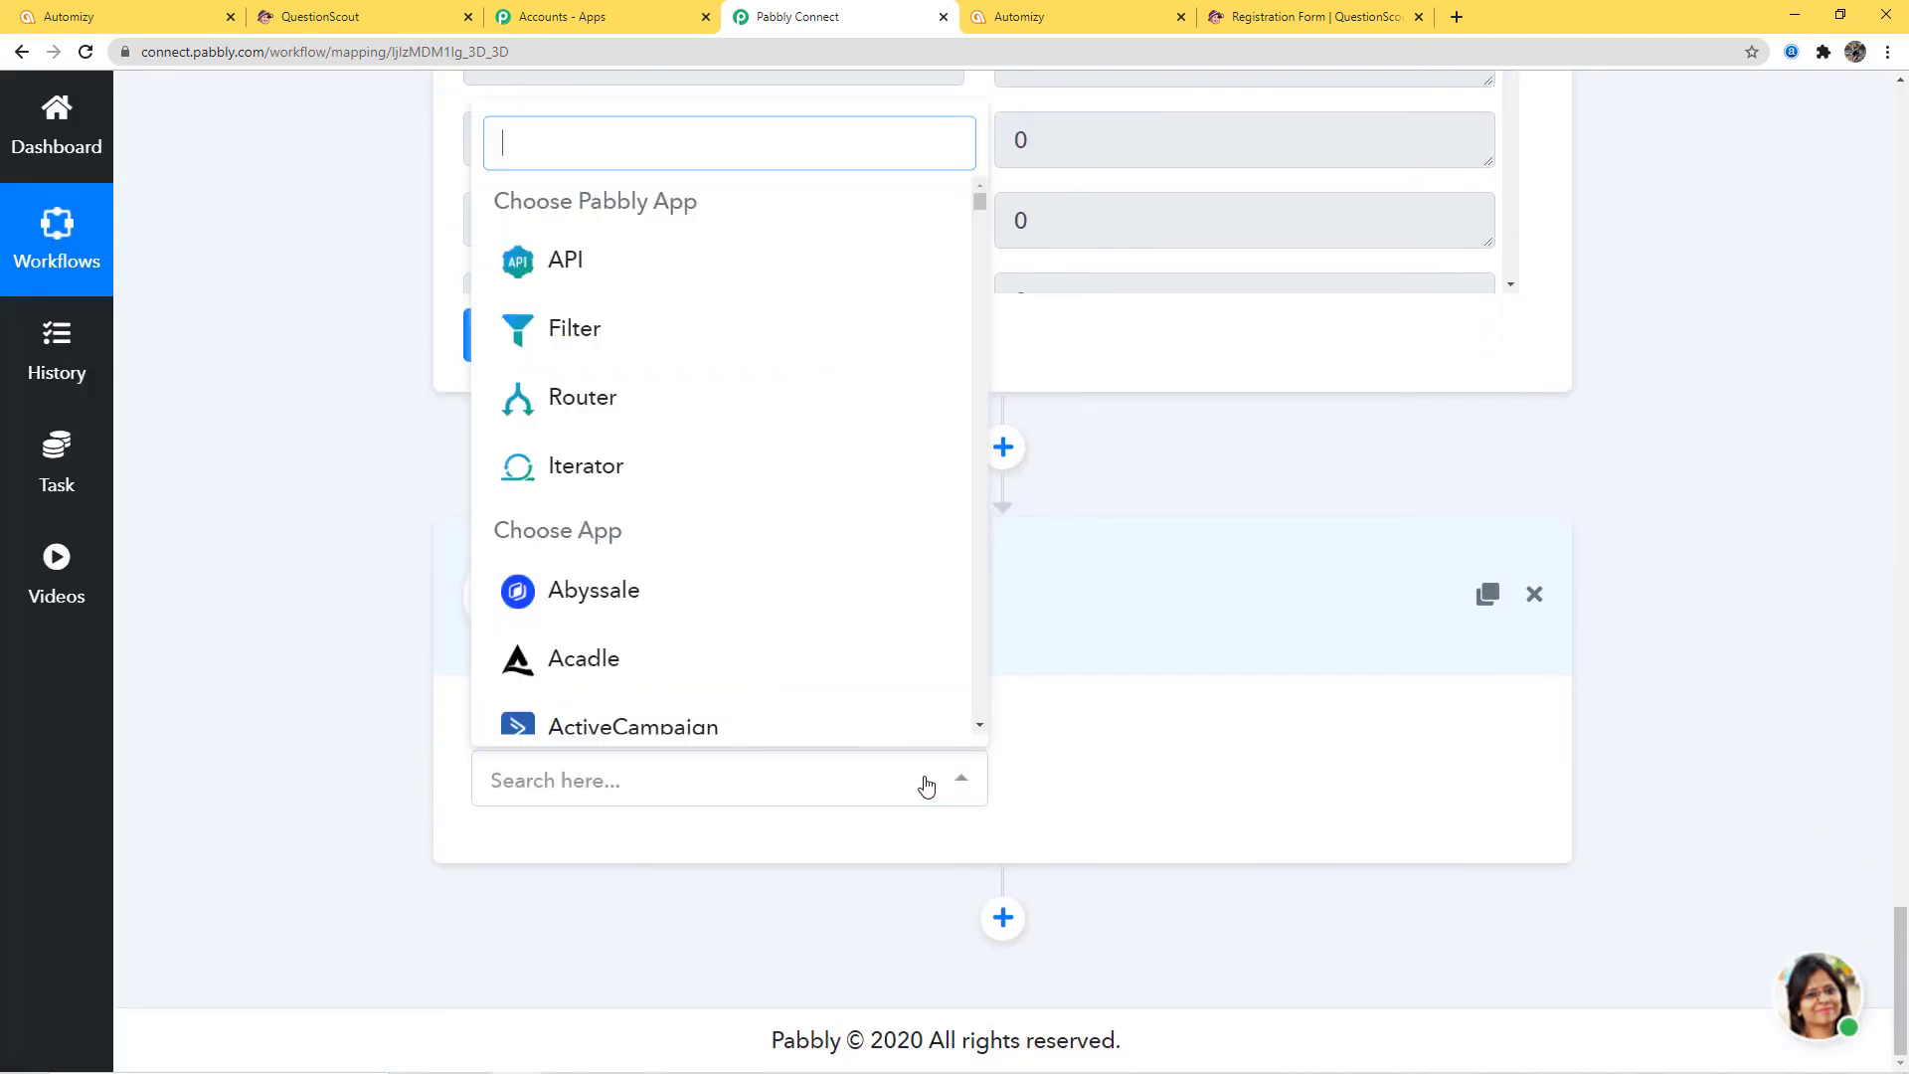
pyautogui.write('auto')
pyautogui.click(796, 623)
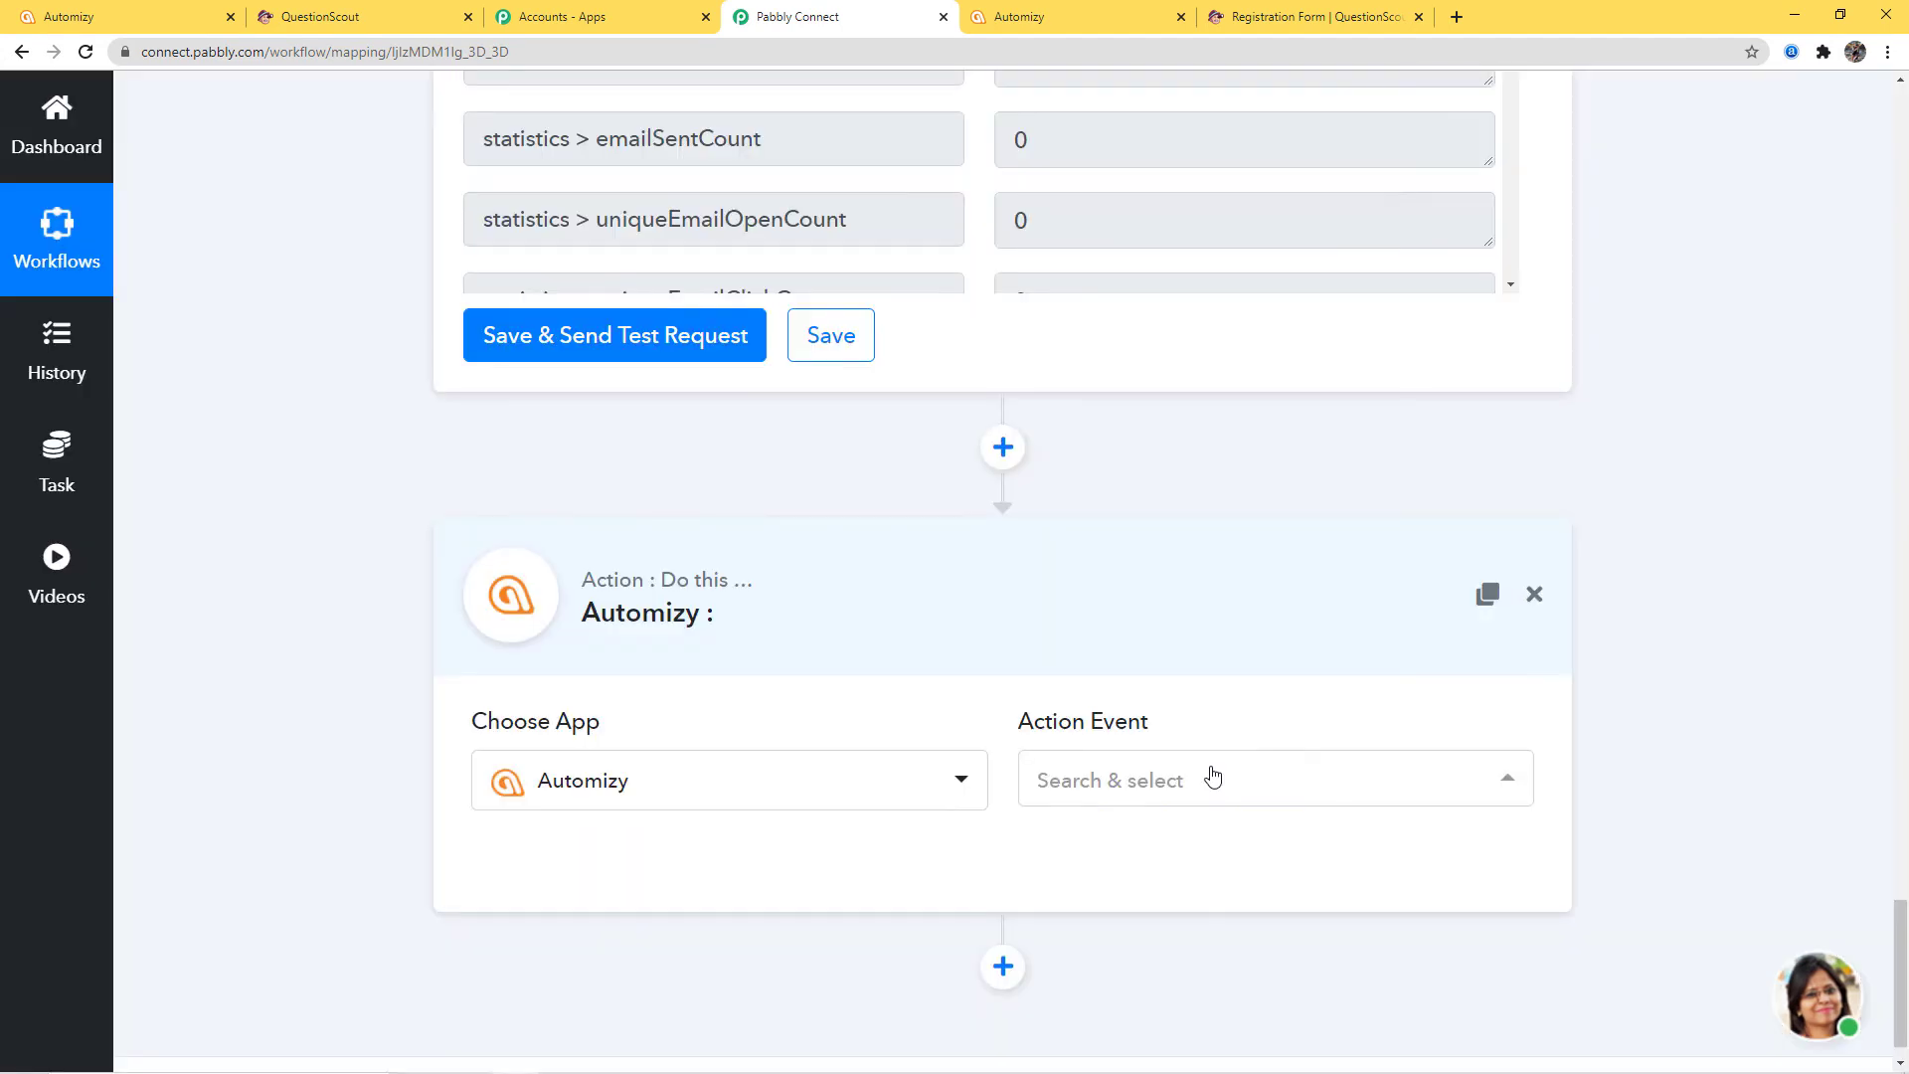
pyautogui.click(1210, 779)
pyautogui.scroll(-3, 1323, 398)
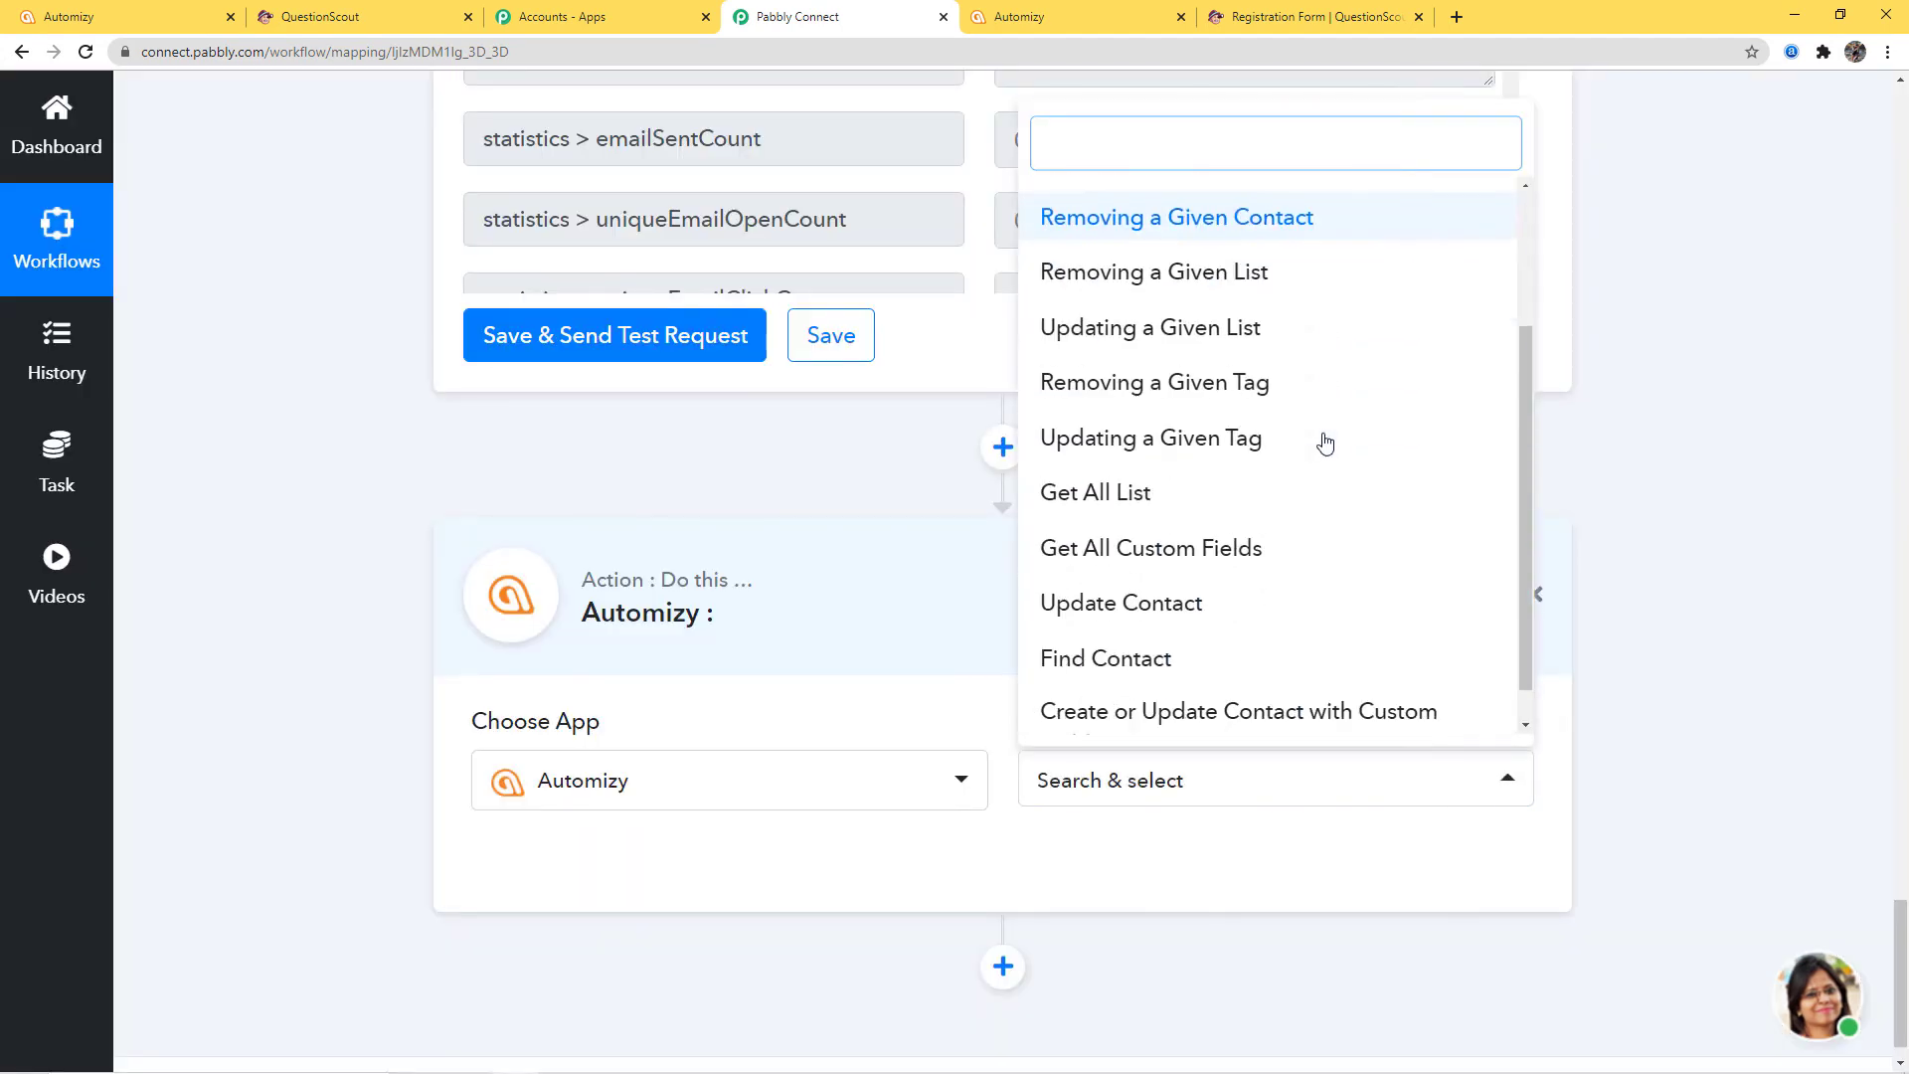
pyautogui.click(1159, 563)
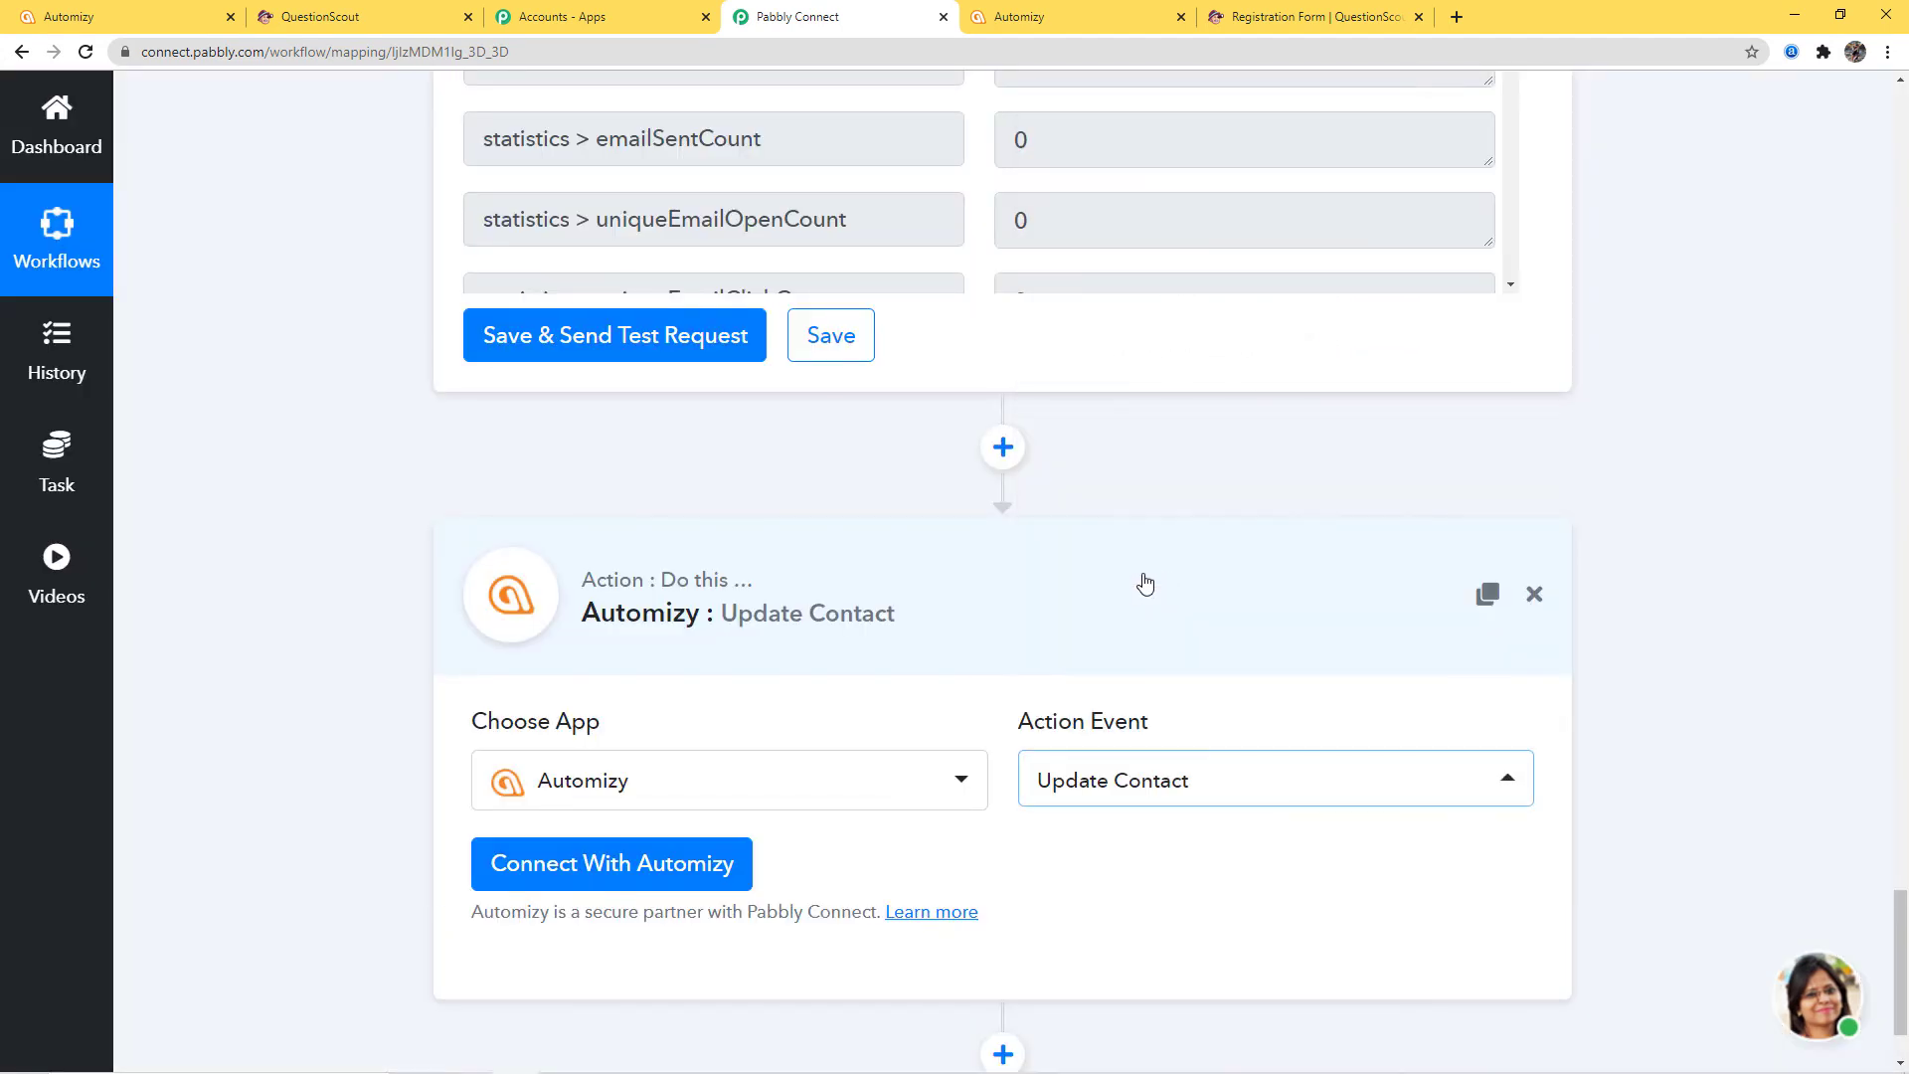
pyautogui.click(647, 864)
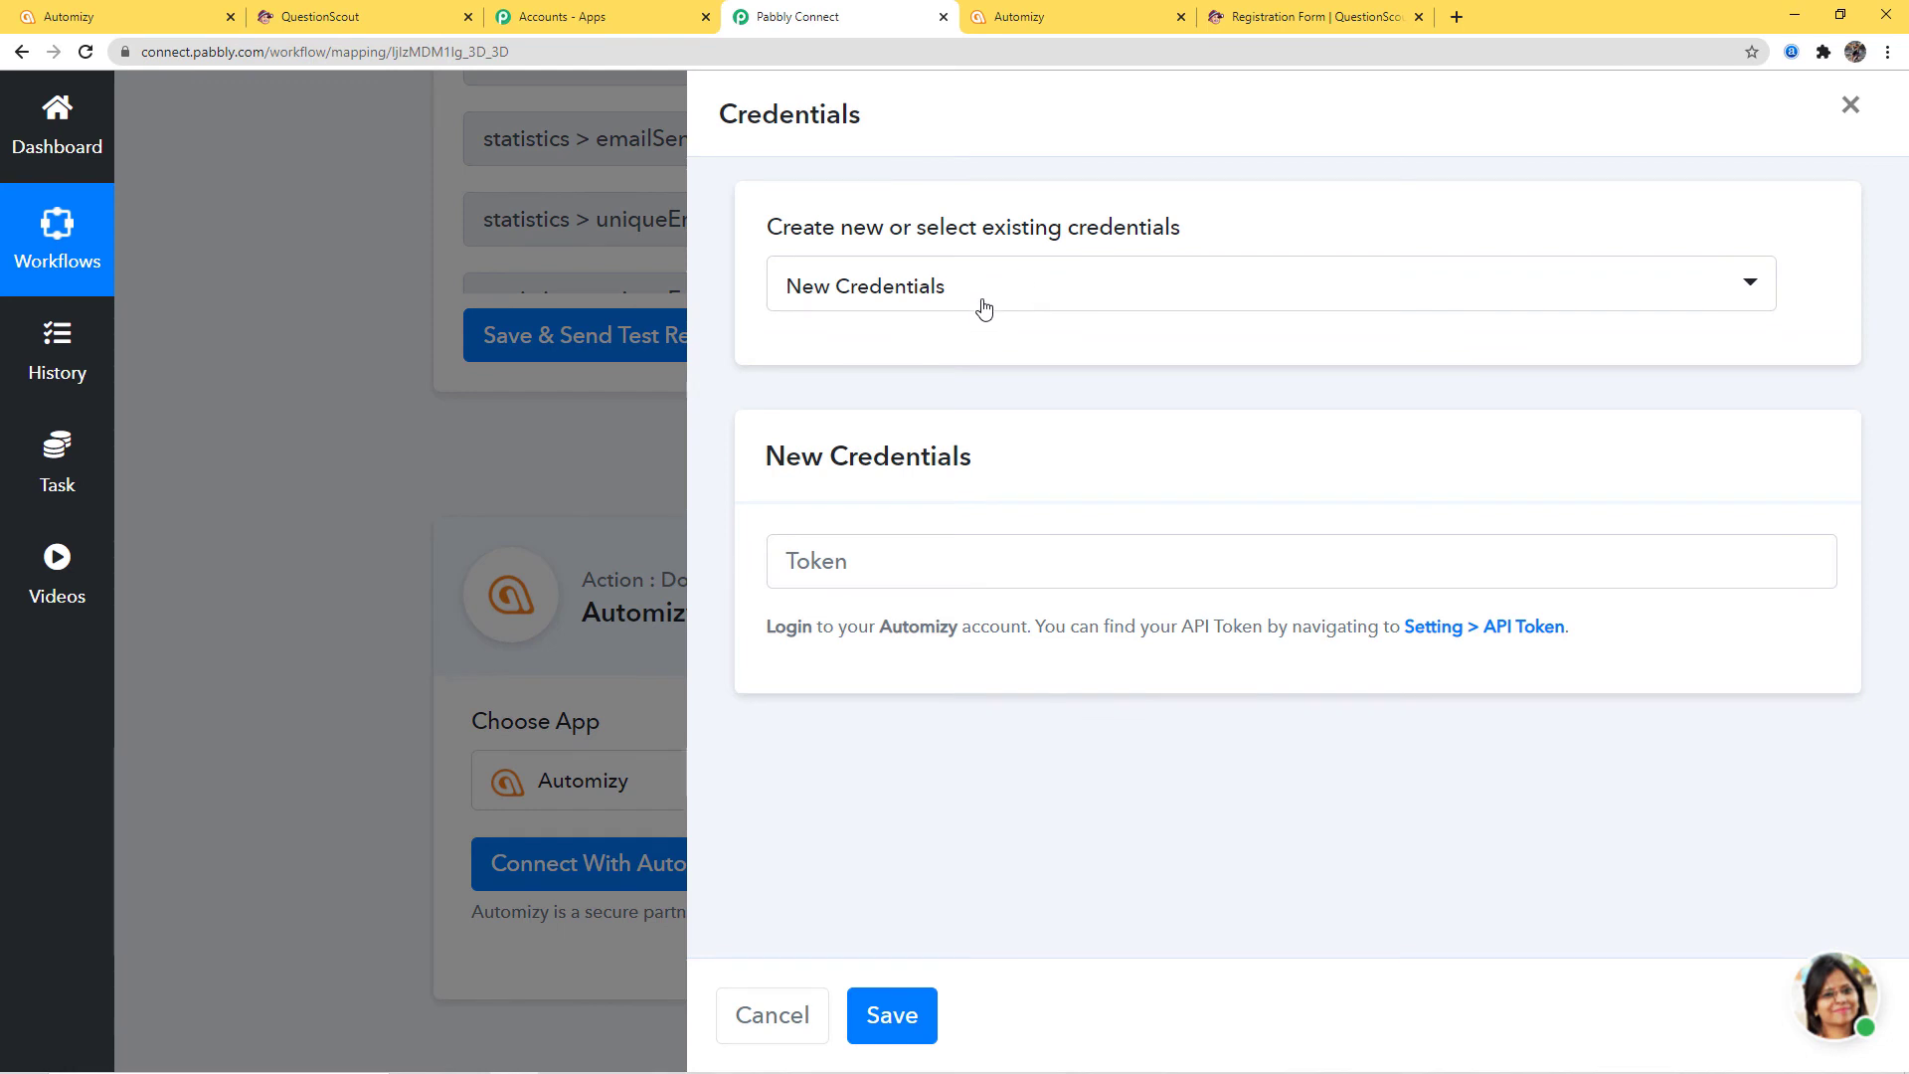
# Save a new Automizy credential using the newest API token copied from Automizy's API tokens page
pyautogui.click(984, 298)
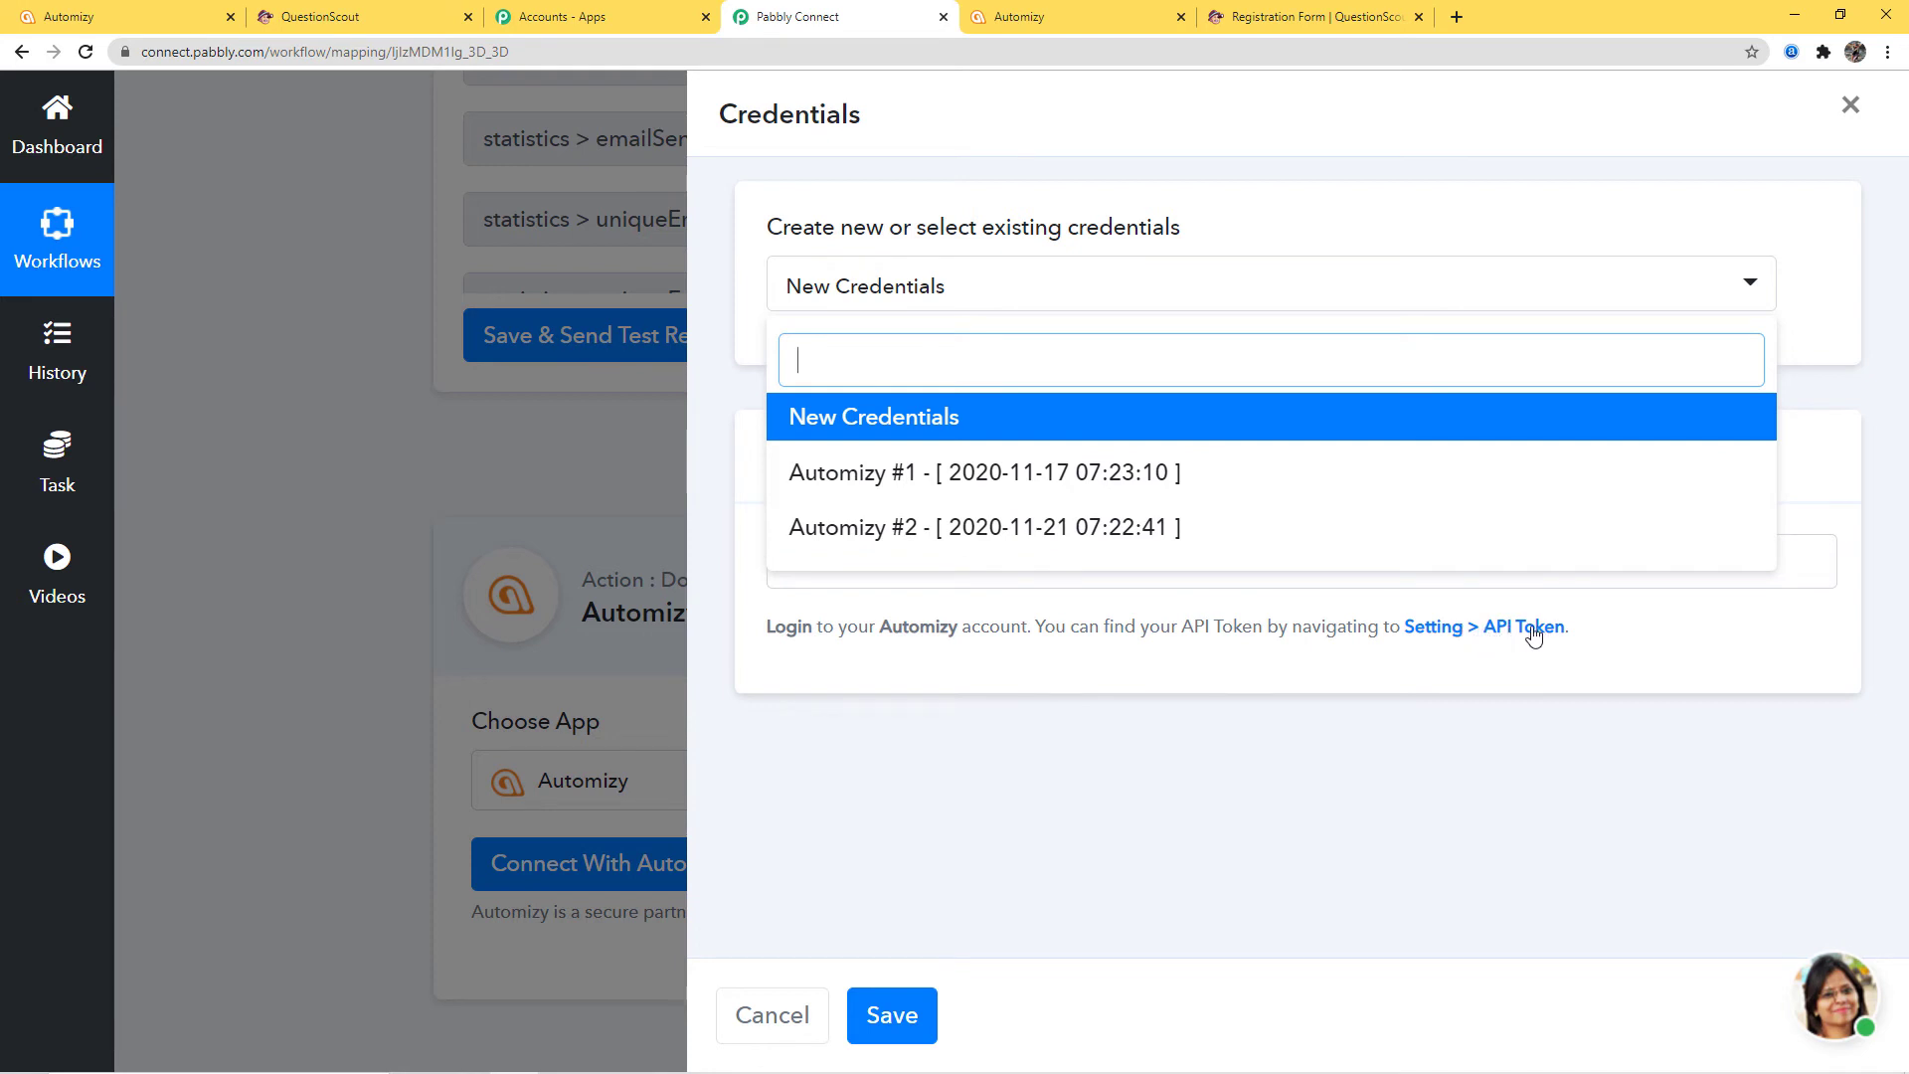
pyautogui.click(1214, 745)
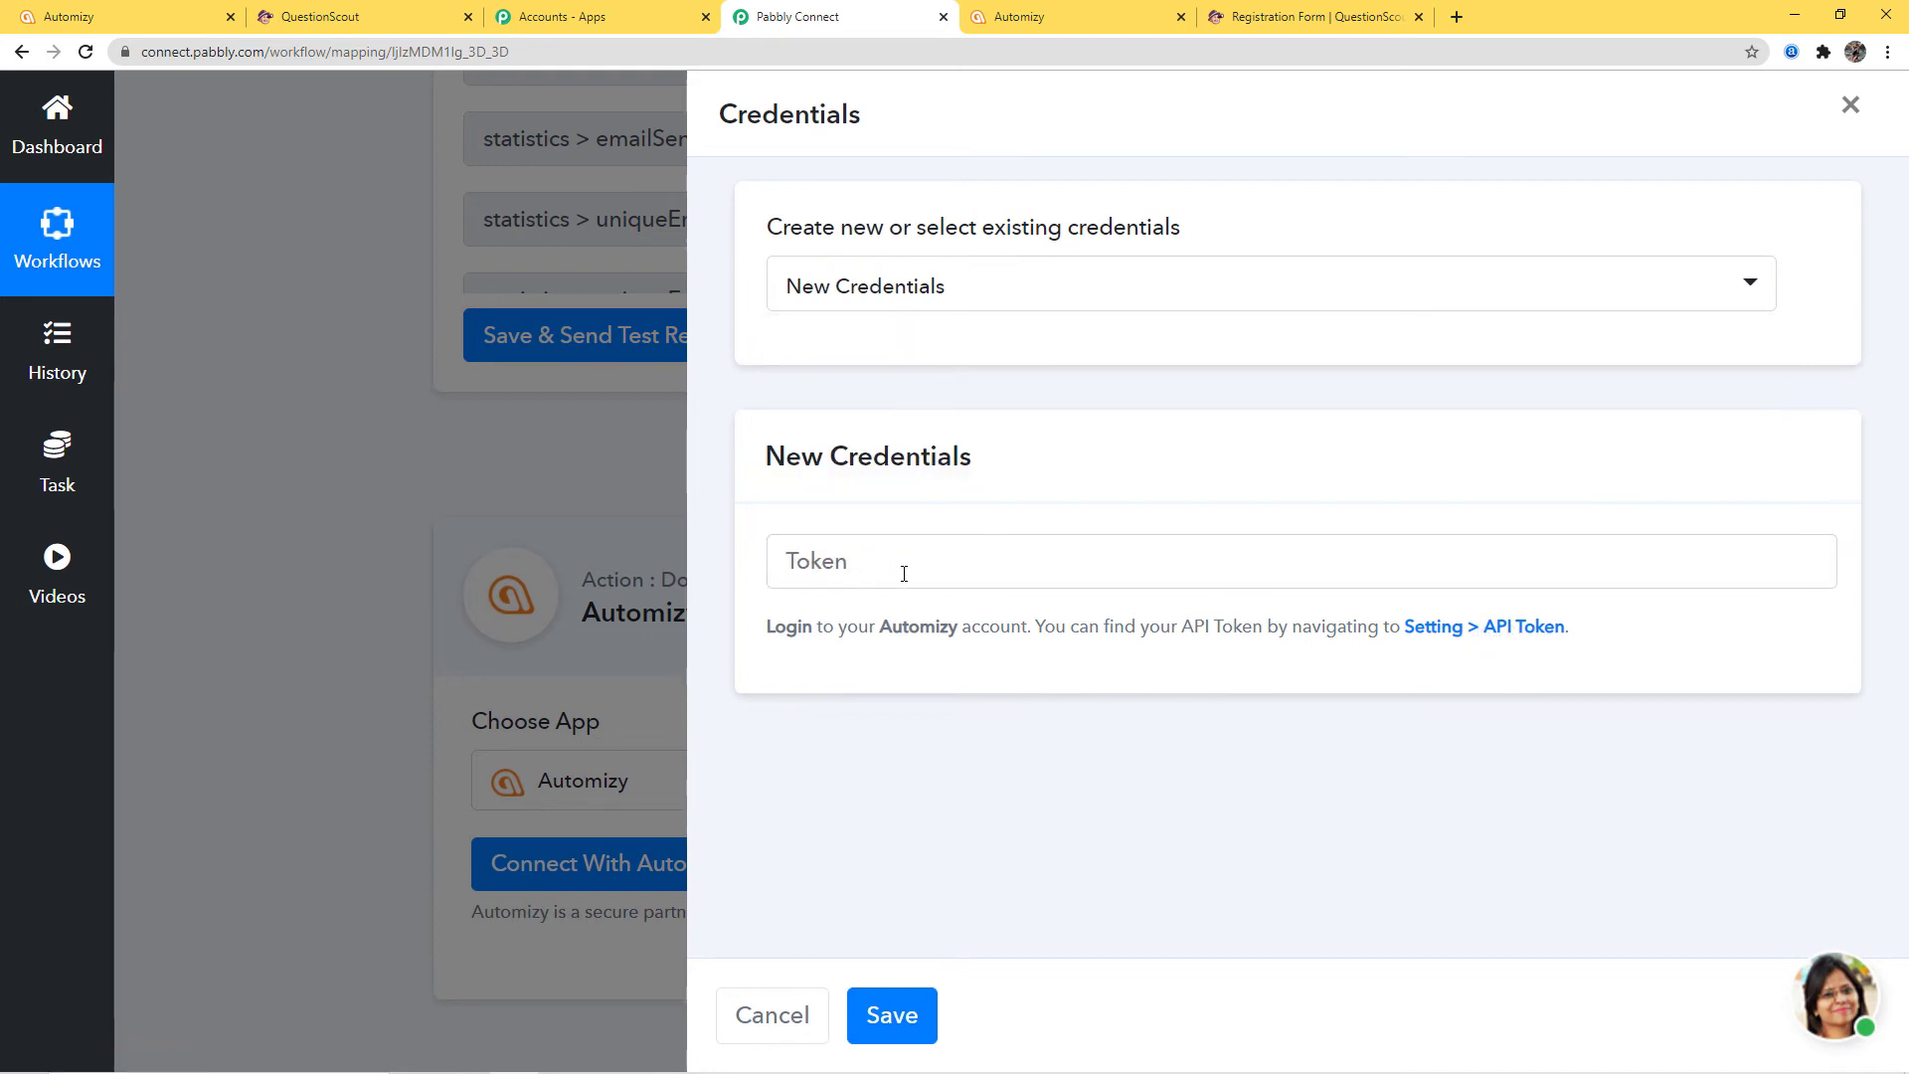
pyautogui.click(1046, 22)
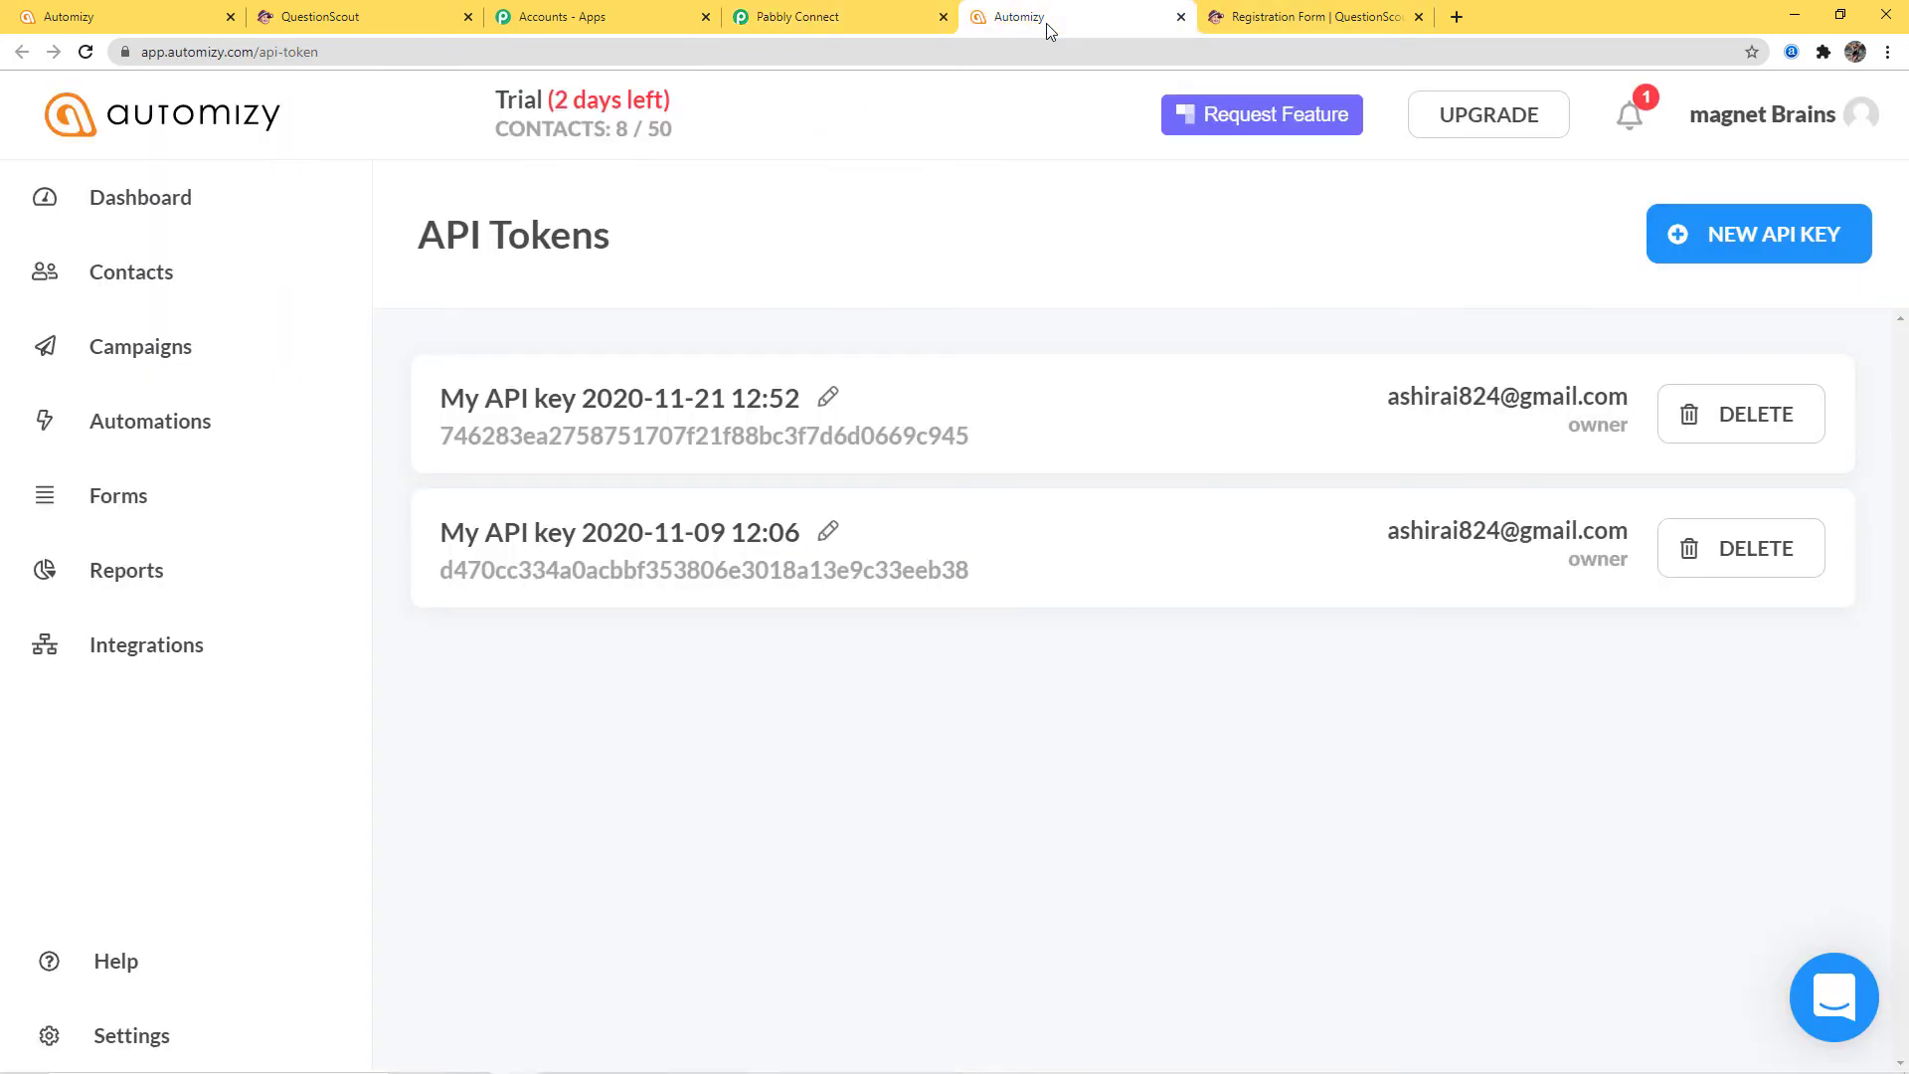
pyautogui.doubleClick(866, 438)
pyautogui.hotkey('ctrl', 'c')
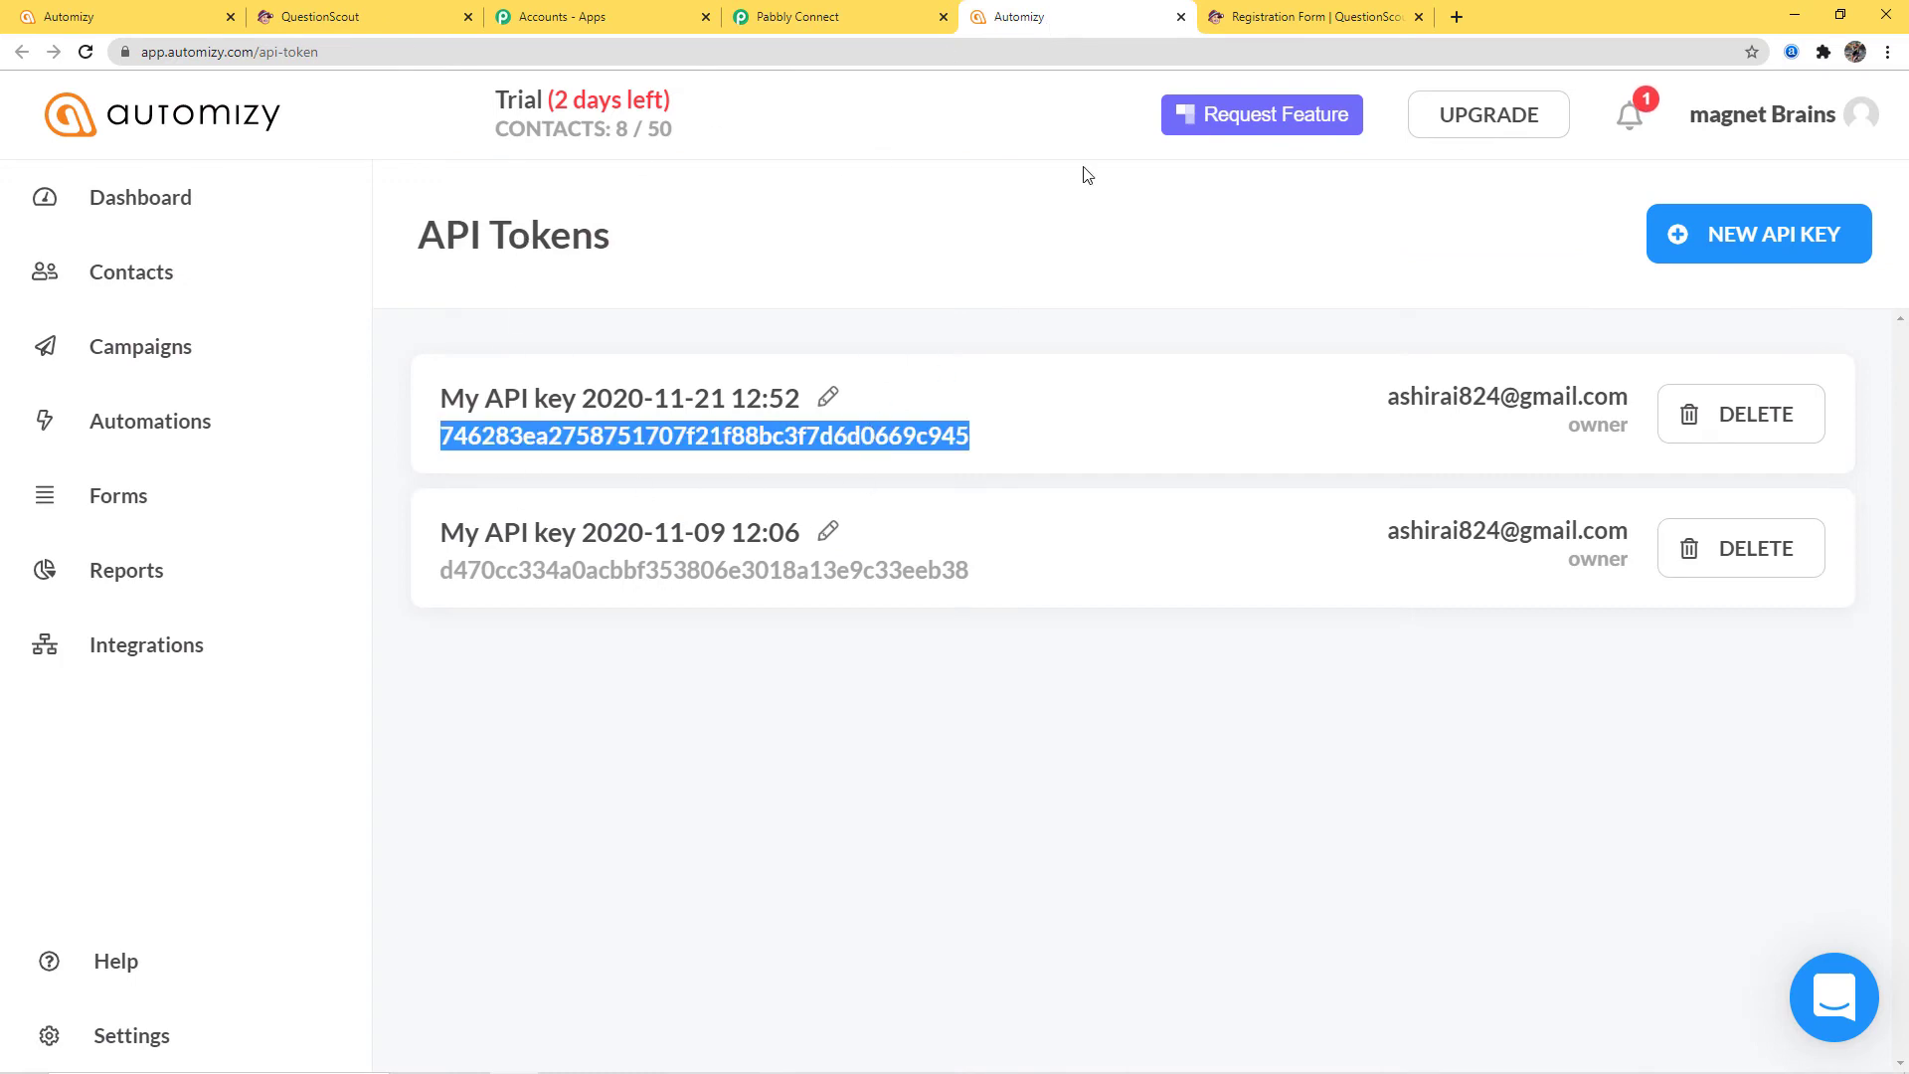
pyautogui.click(871, 19)
pyautogui.click(896, 568)
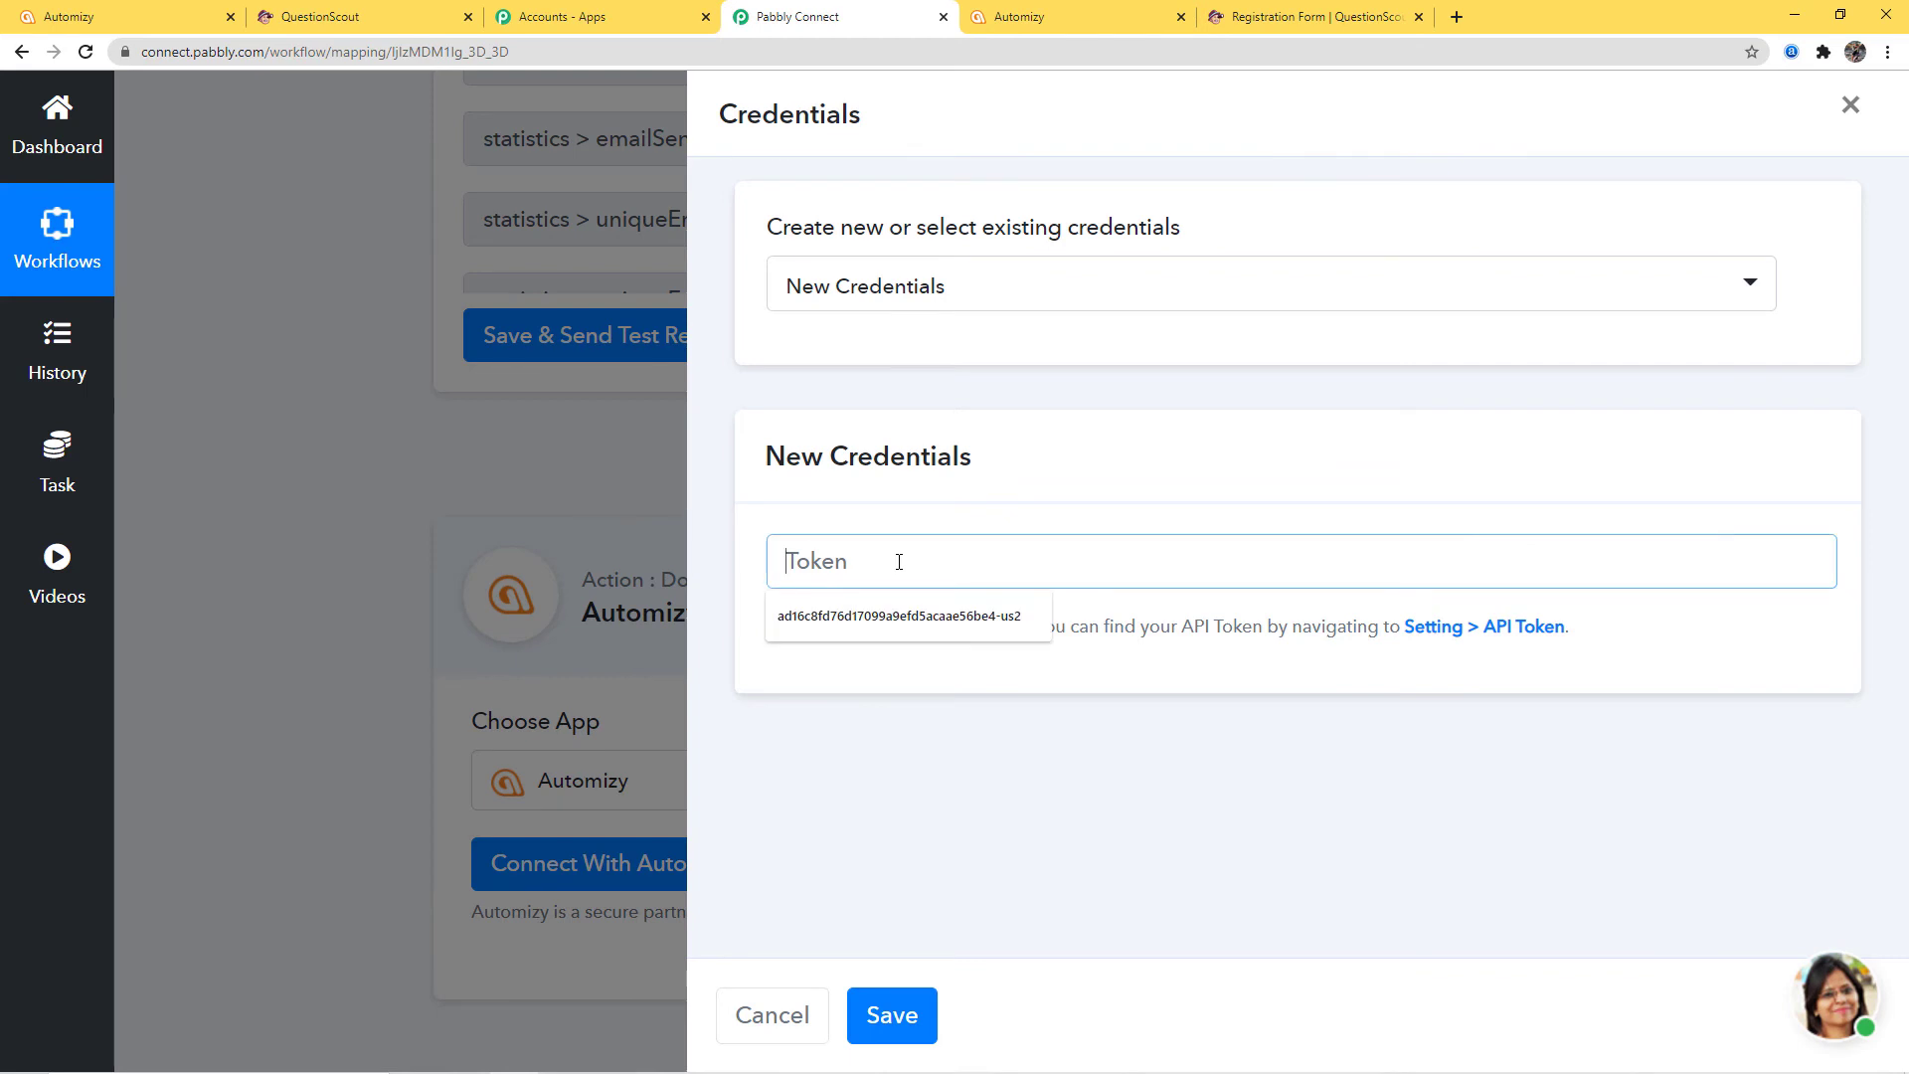
pyautogui.hotkey('ctrl', 'v')
pyautogui.click(932, 1012)
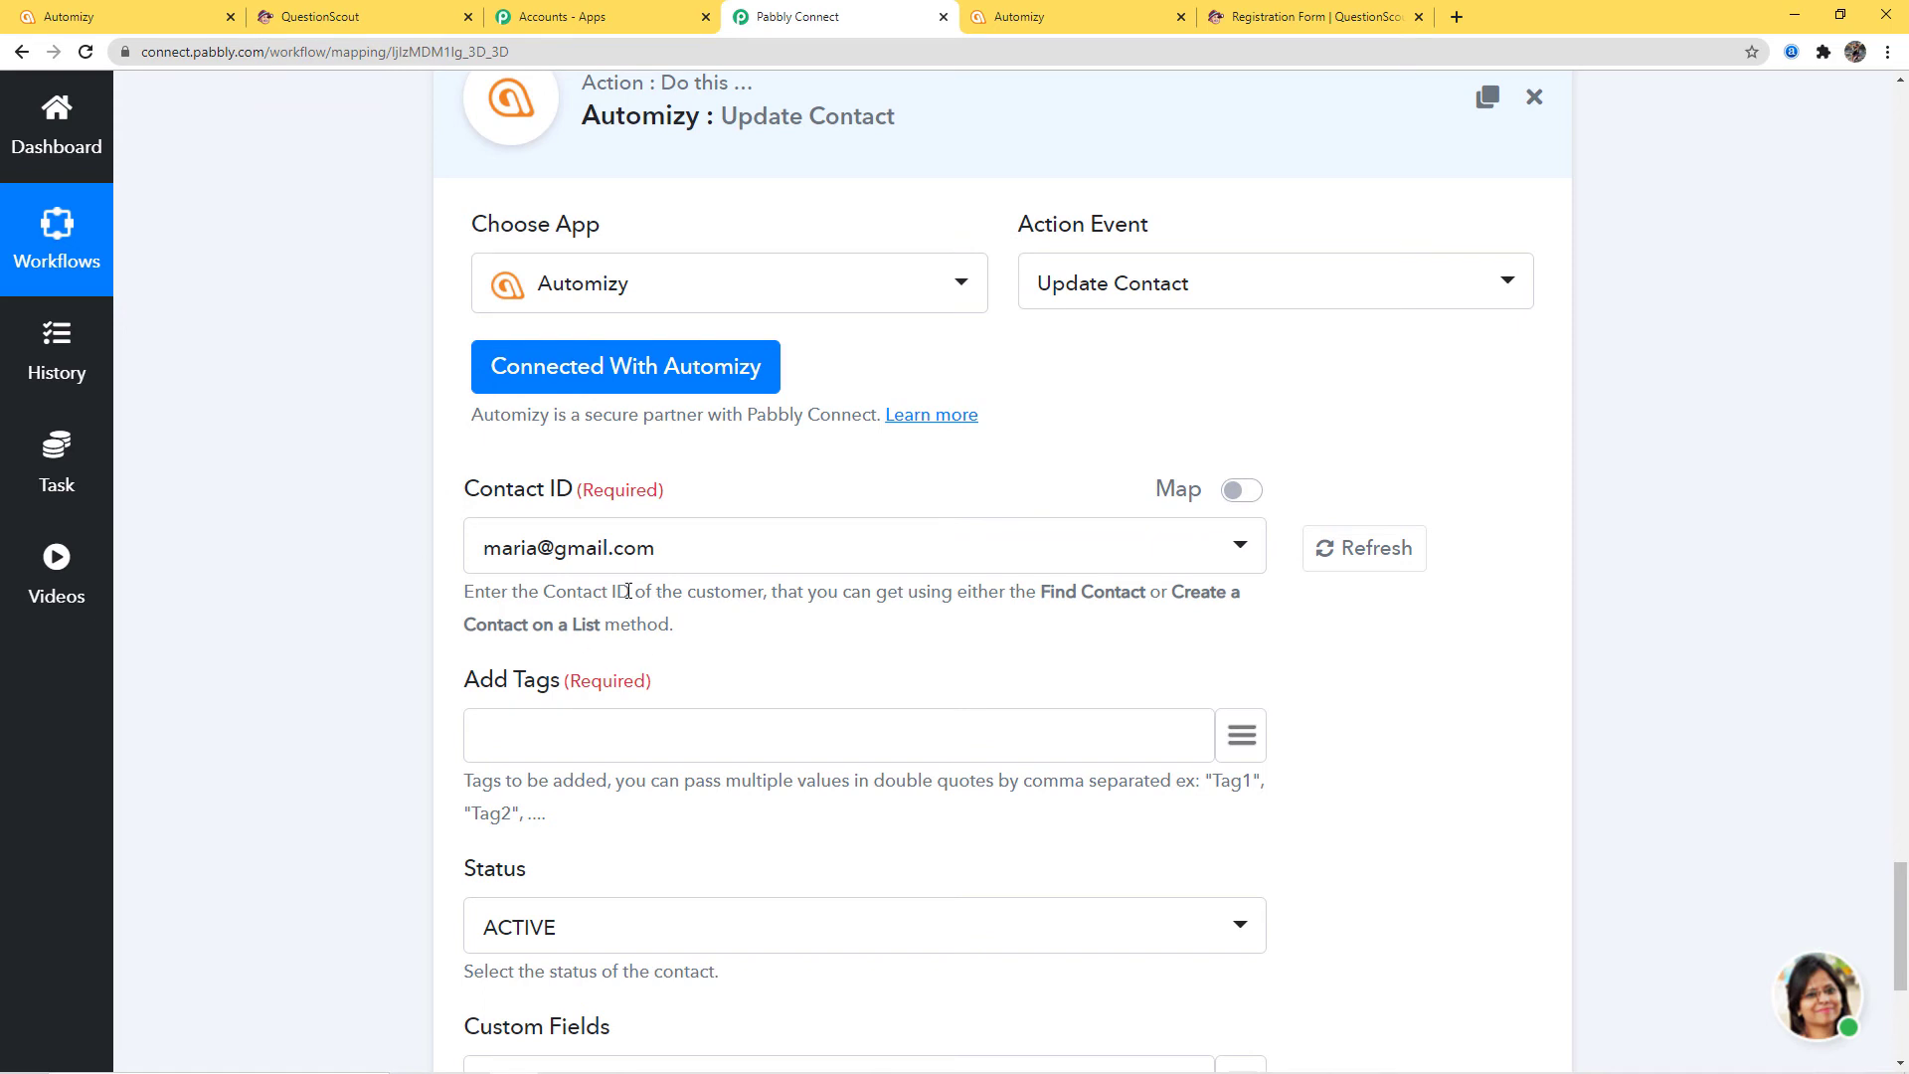
# Map Contact ID to '2. id : 20' from the earlier Automizy contact-creation step
pyautogui.click(1254, 501)
pyautogui.click(1242, 549)
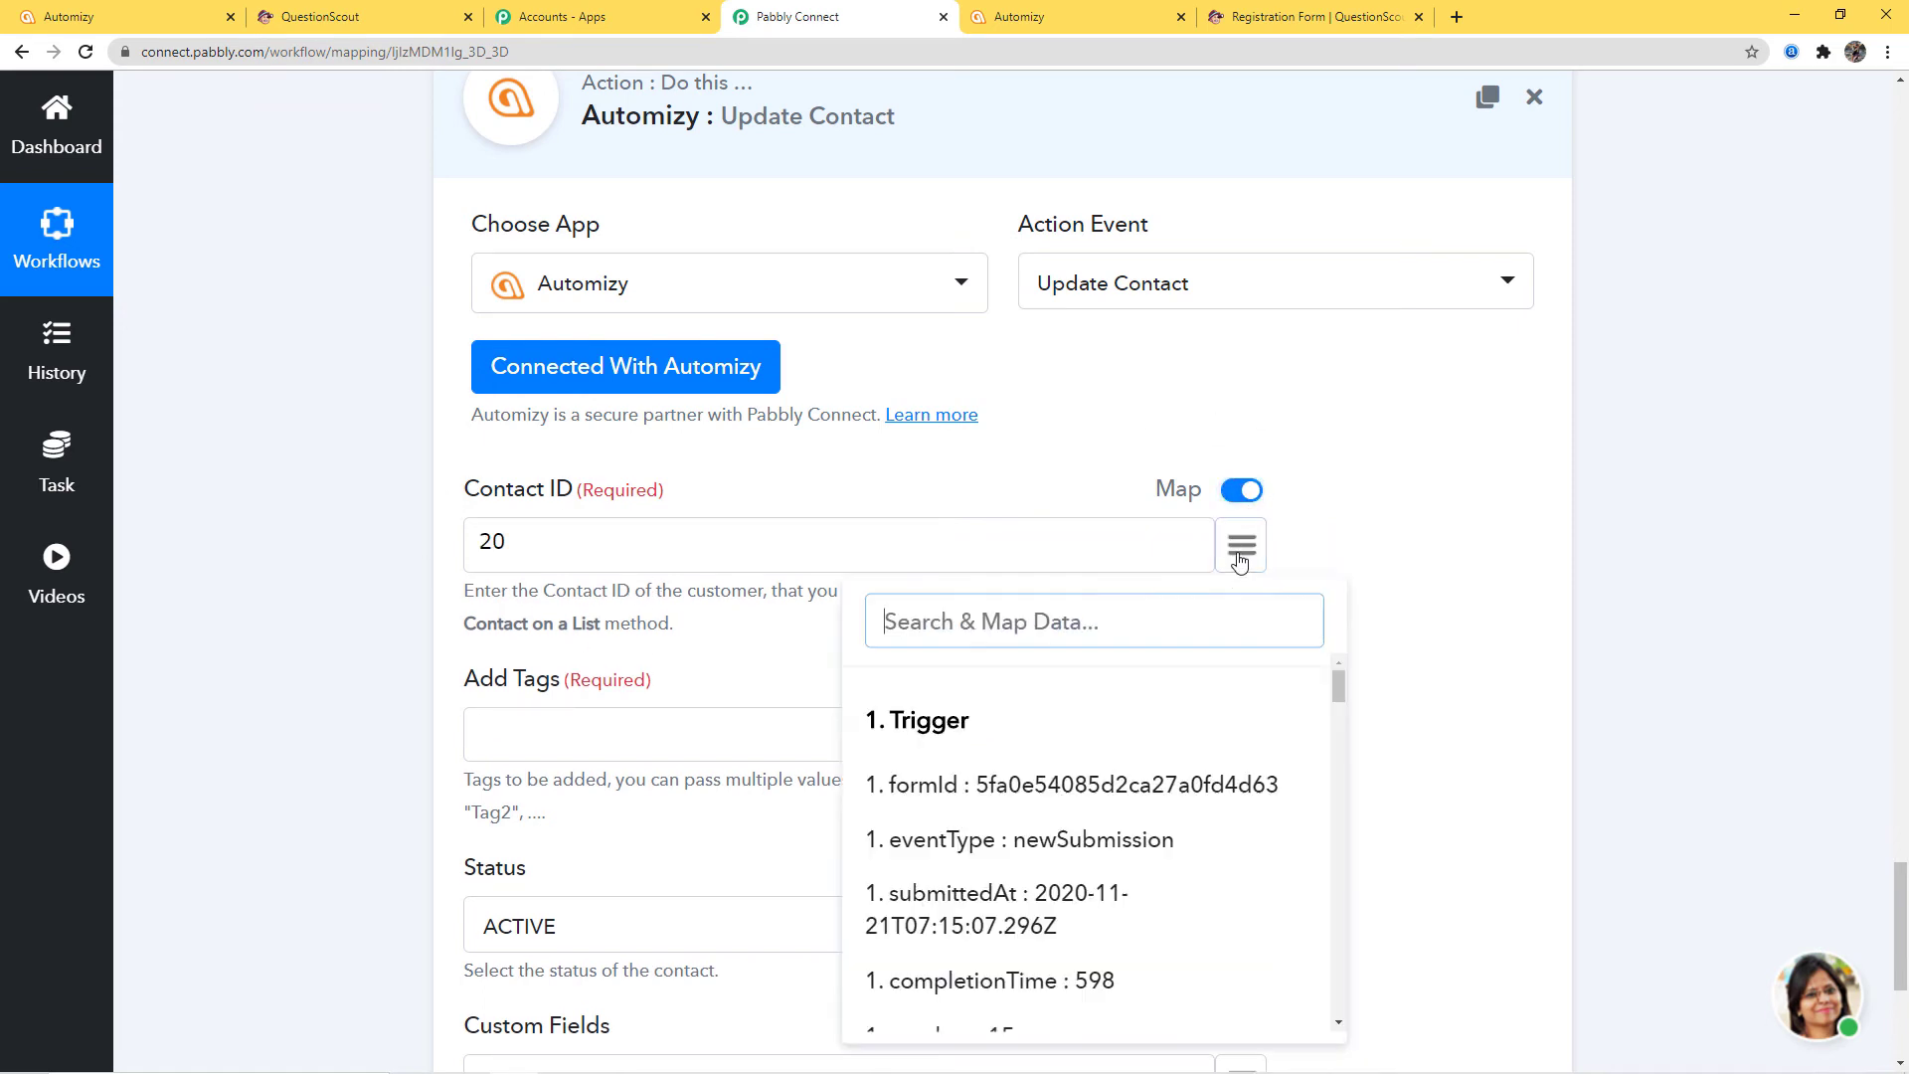
pyautogui.scroll(-10, 1087, 753)
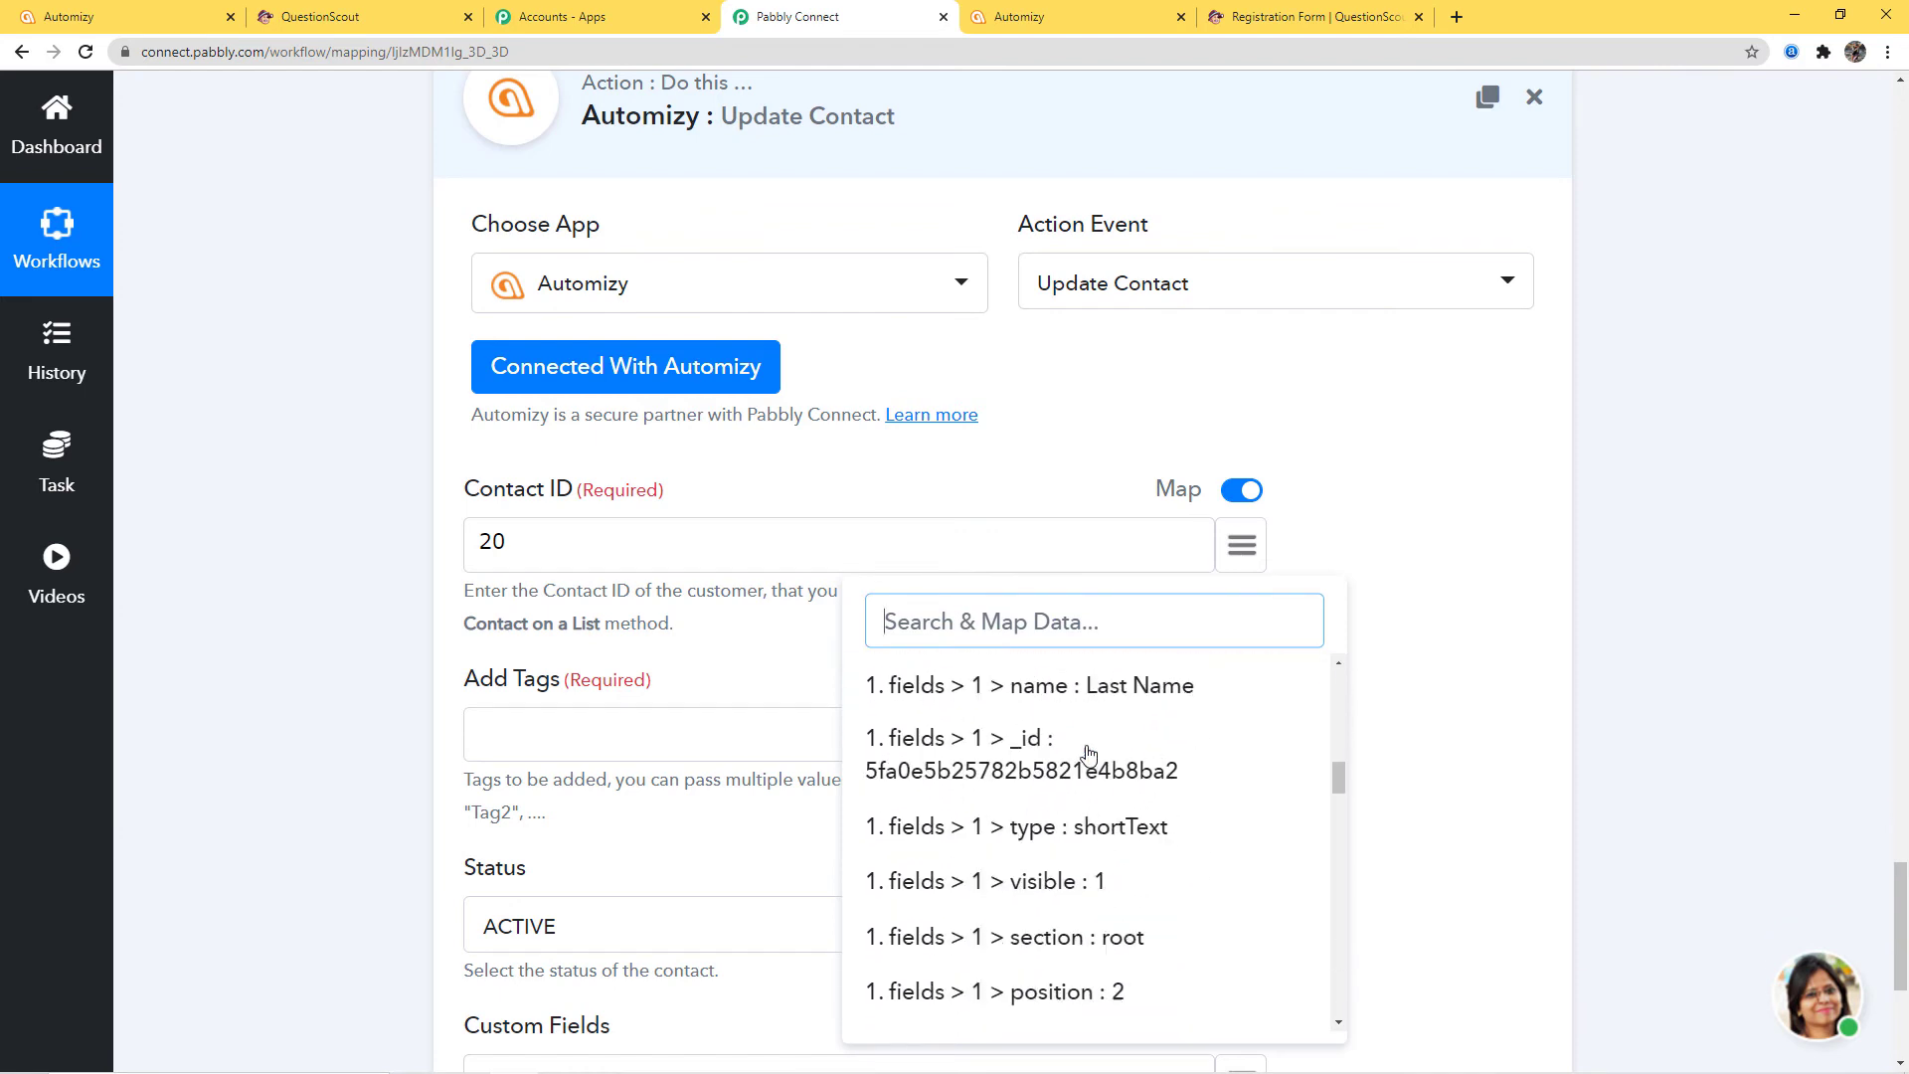
pyautogui.scroll(-10, 1087, 753)
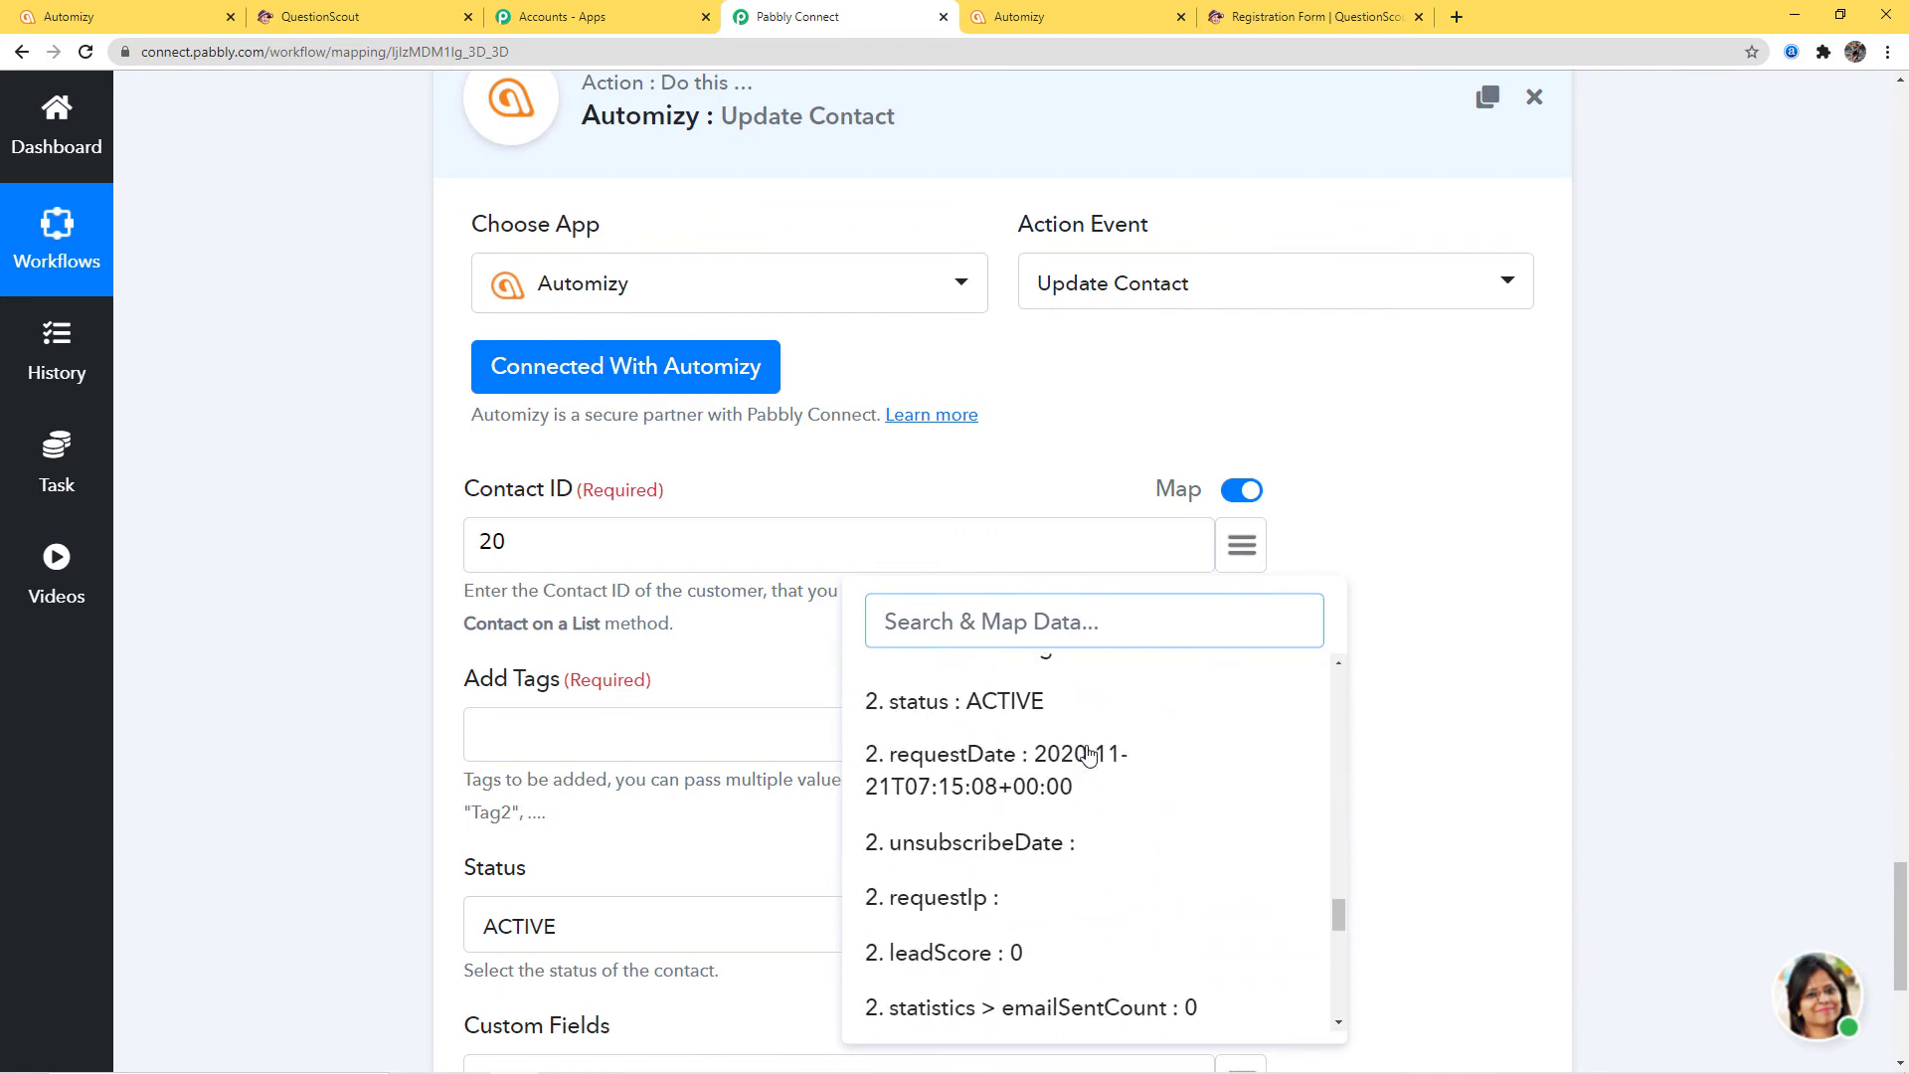
pyautogui.scroll(1, 1081, 748)
pyautogui.click(952, 793)
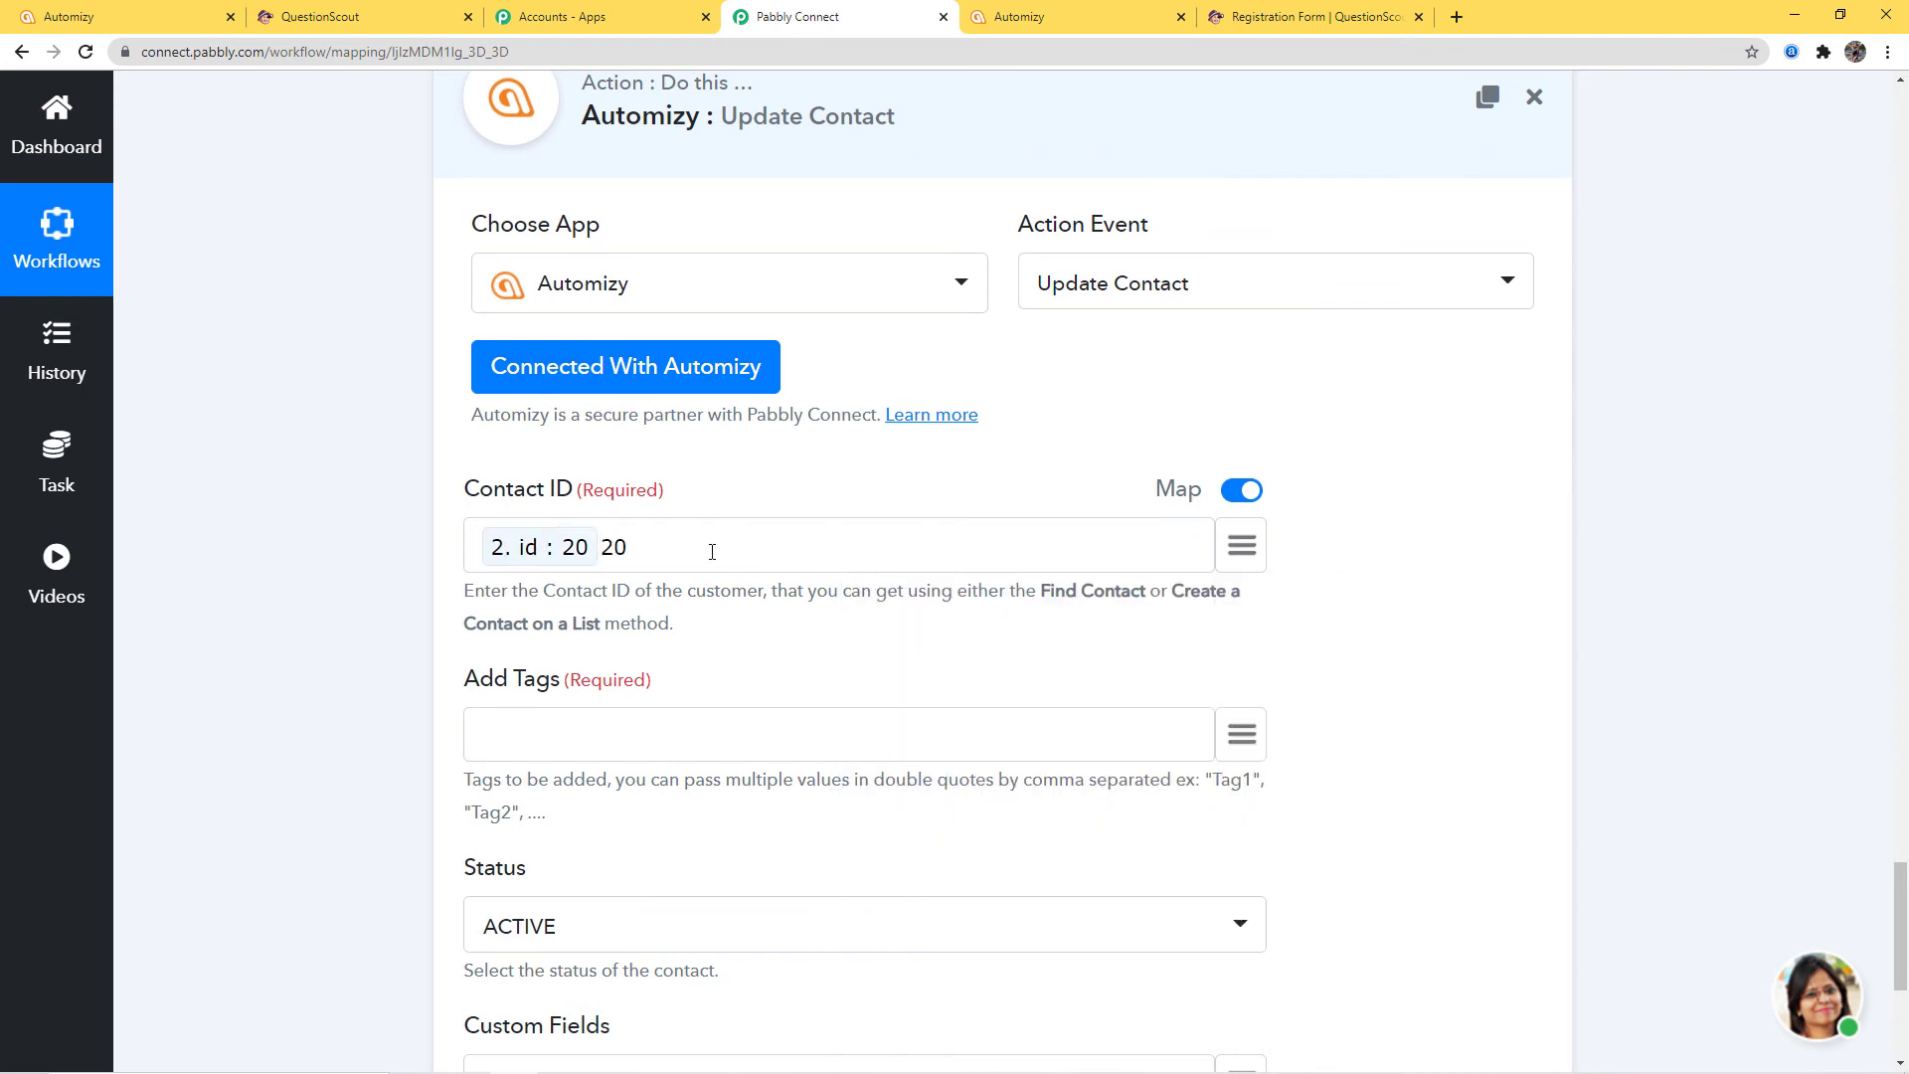
pyautogui.scroll(-2, 567, 619)
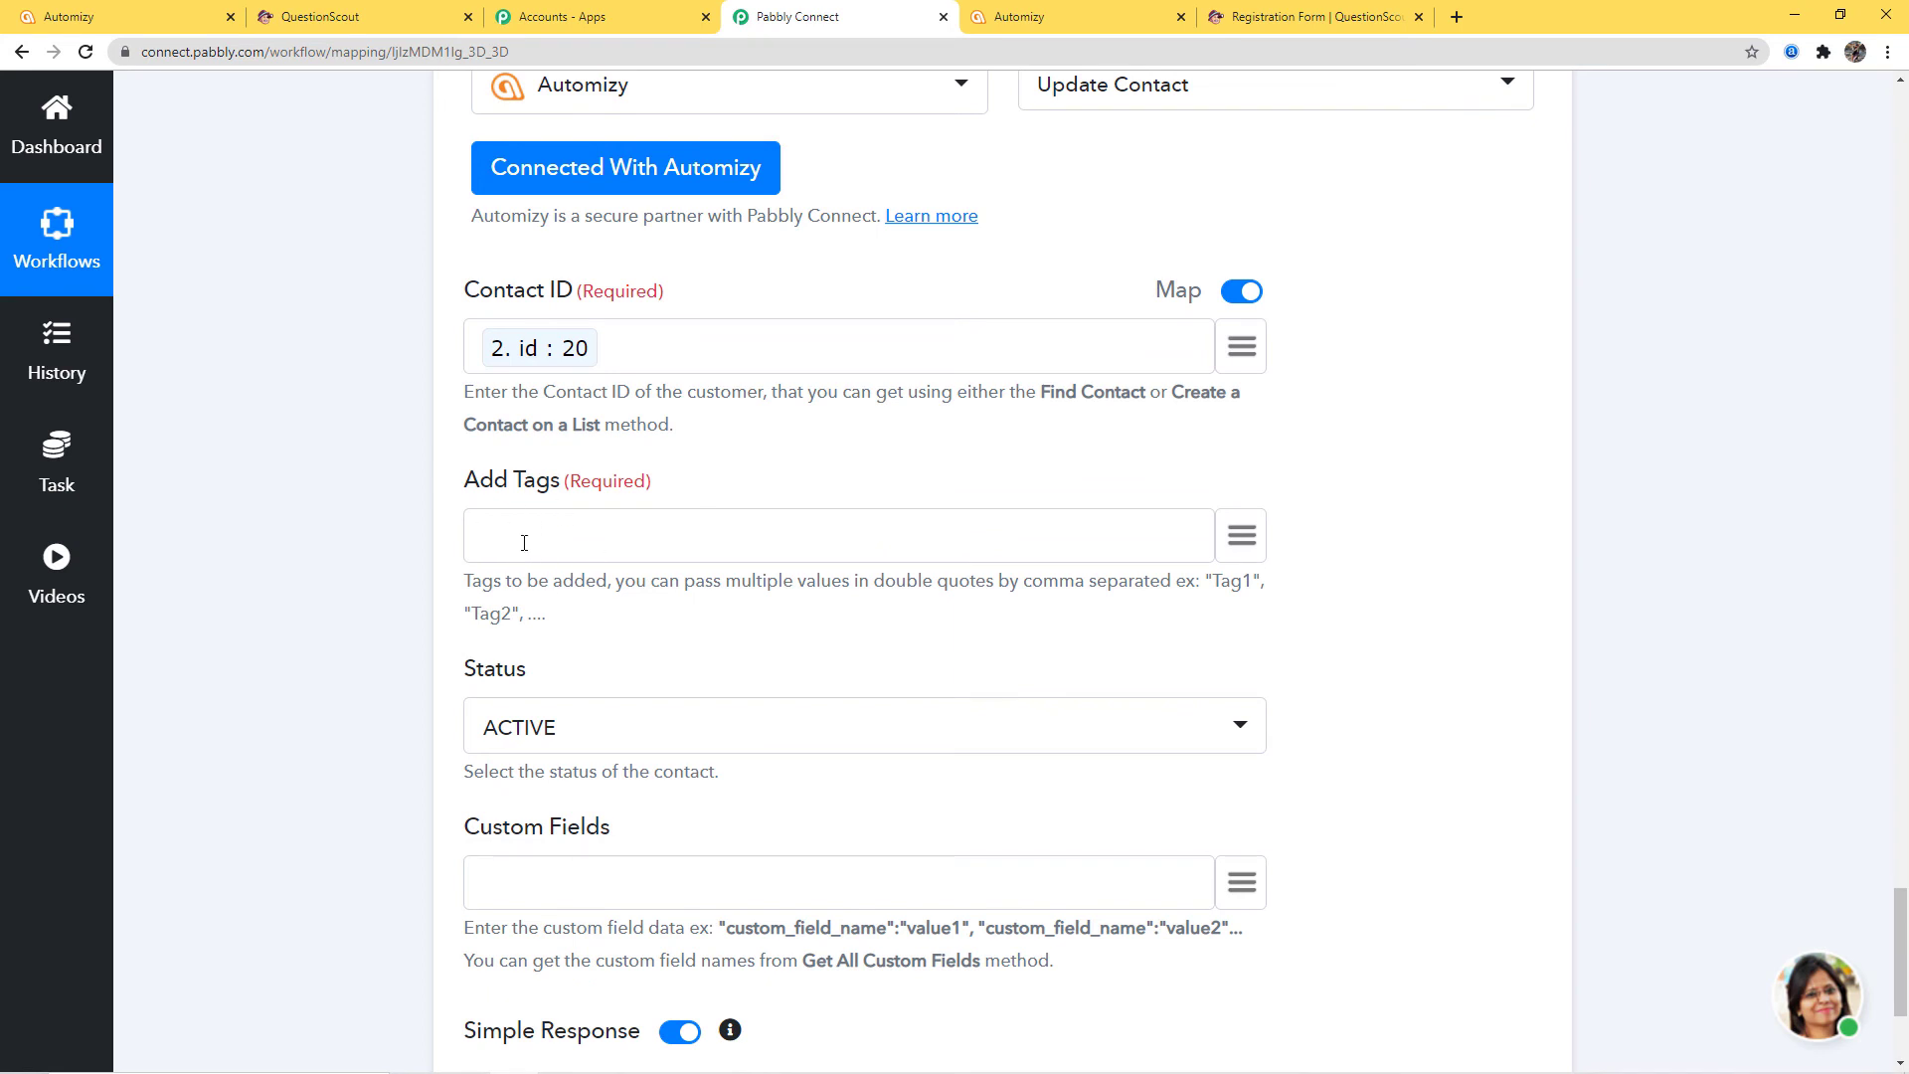
# Check the QuestionScout form's four Skills options, then view Automizy's Tags page
pyautogui.click(1297, 22)
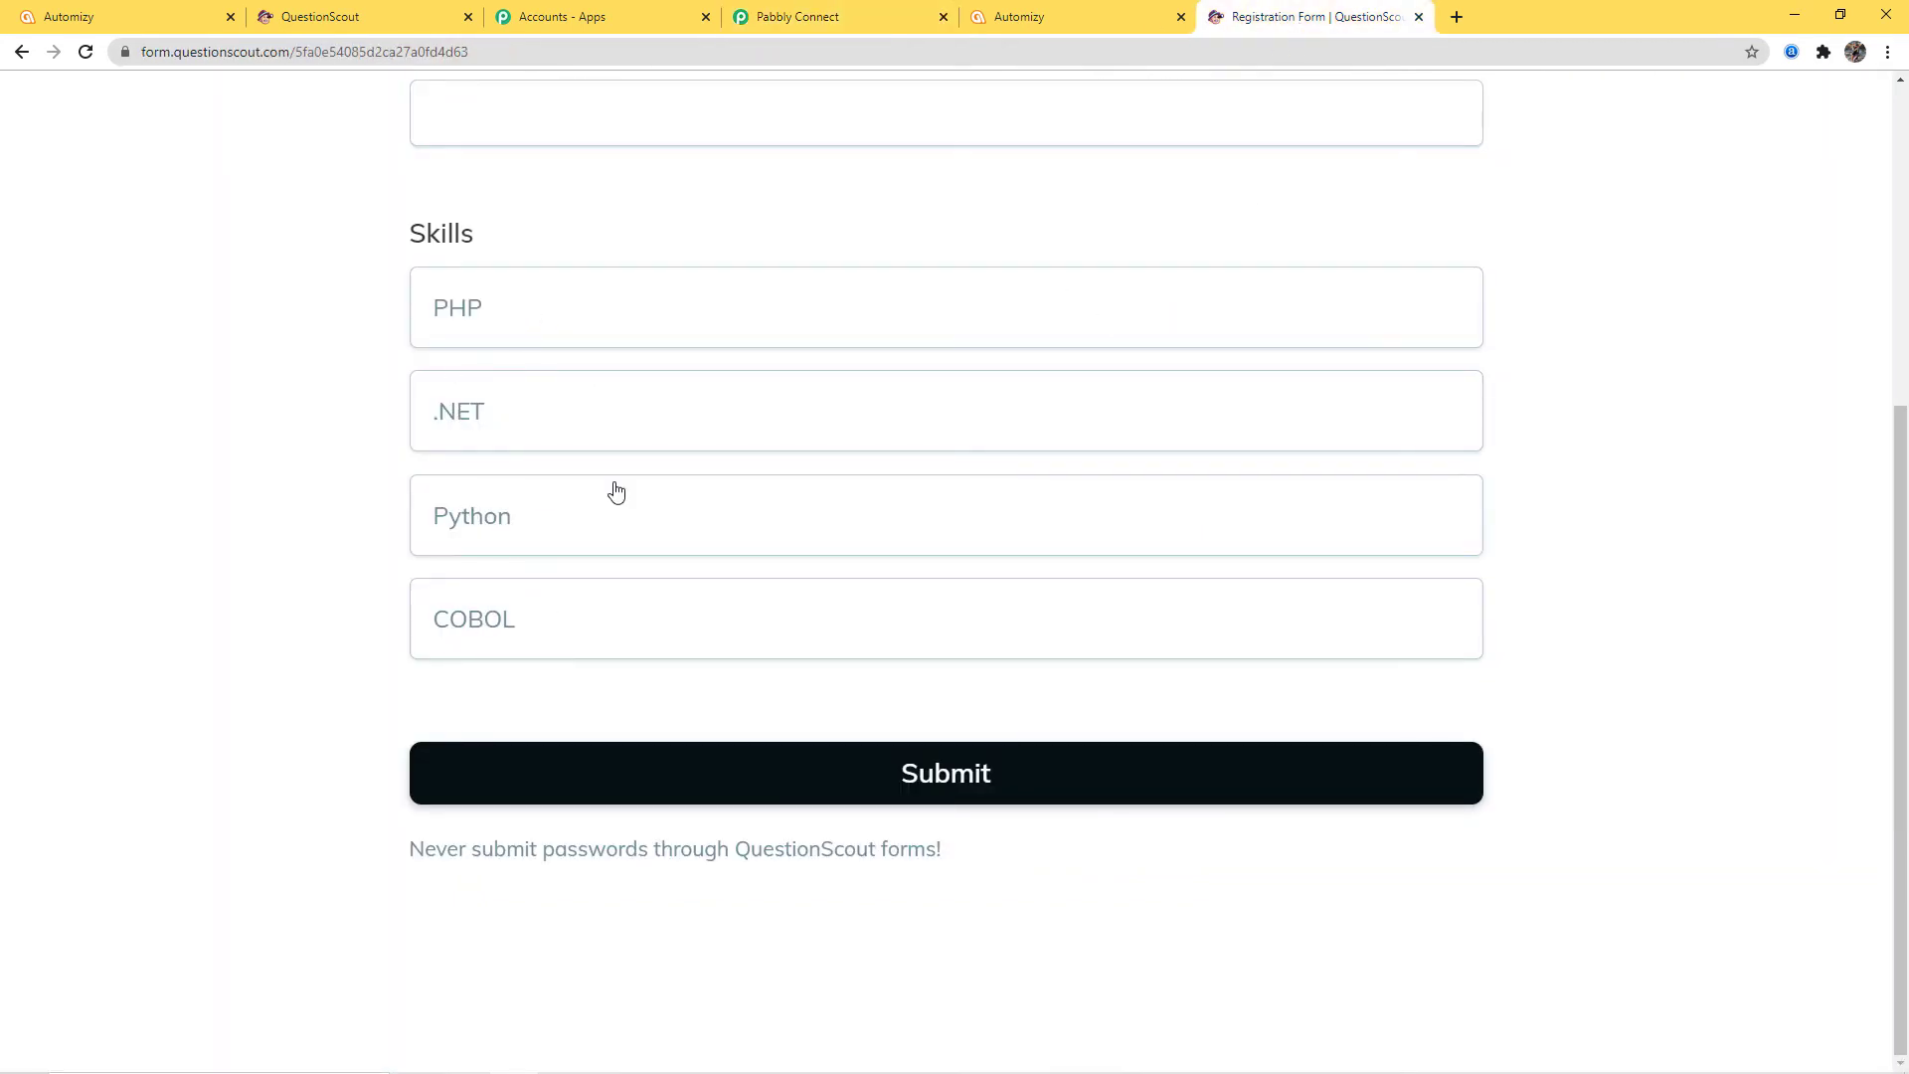
pyautogui.click(151, 26)
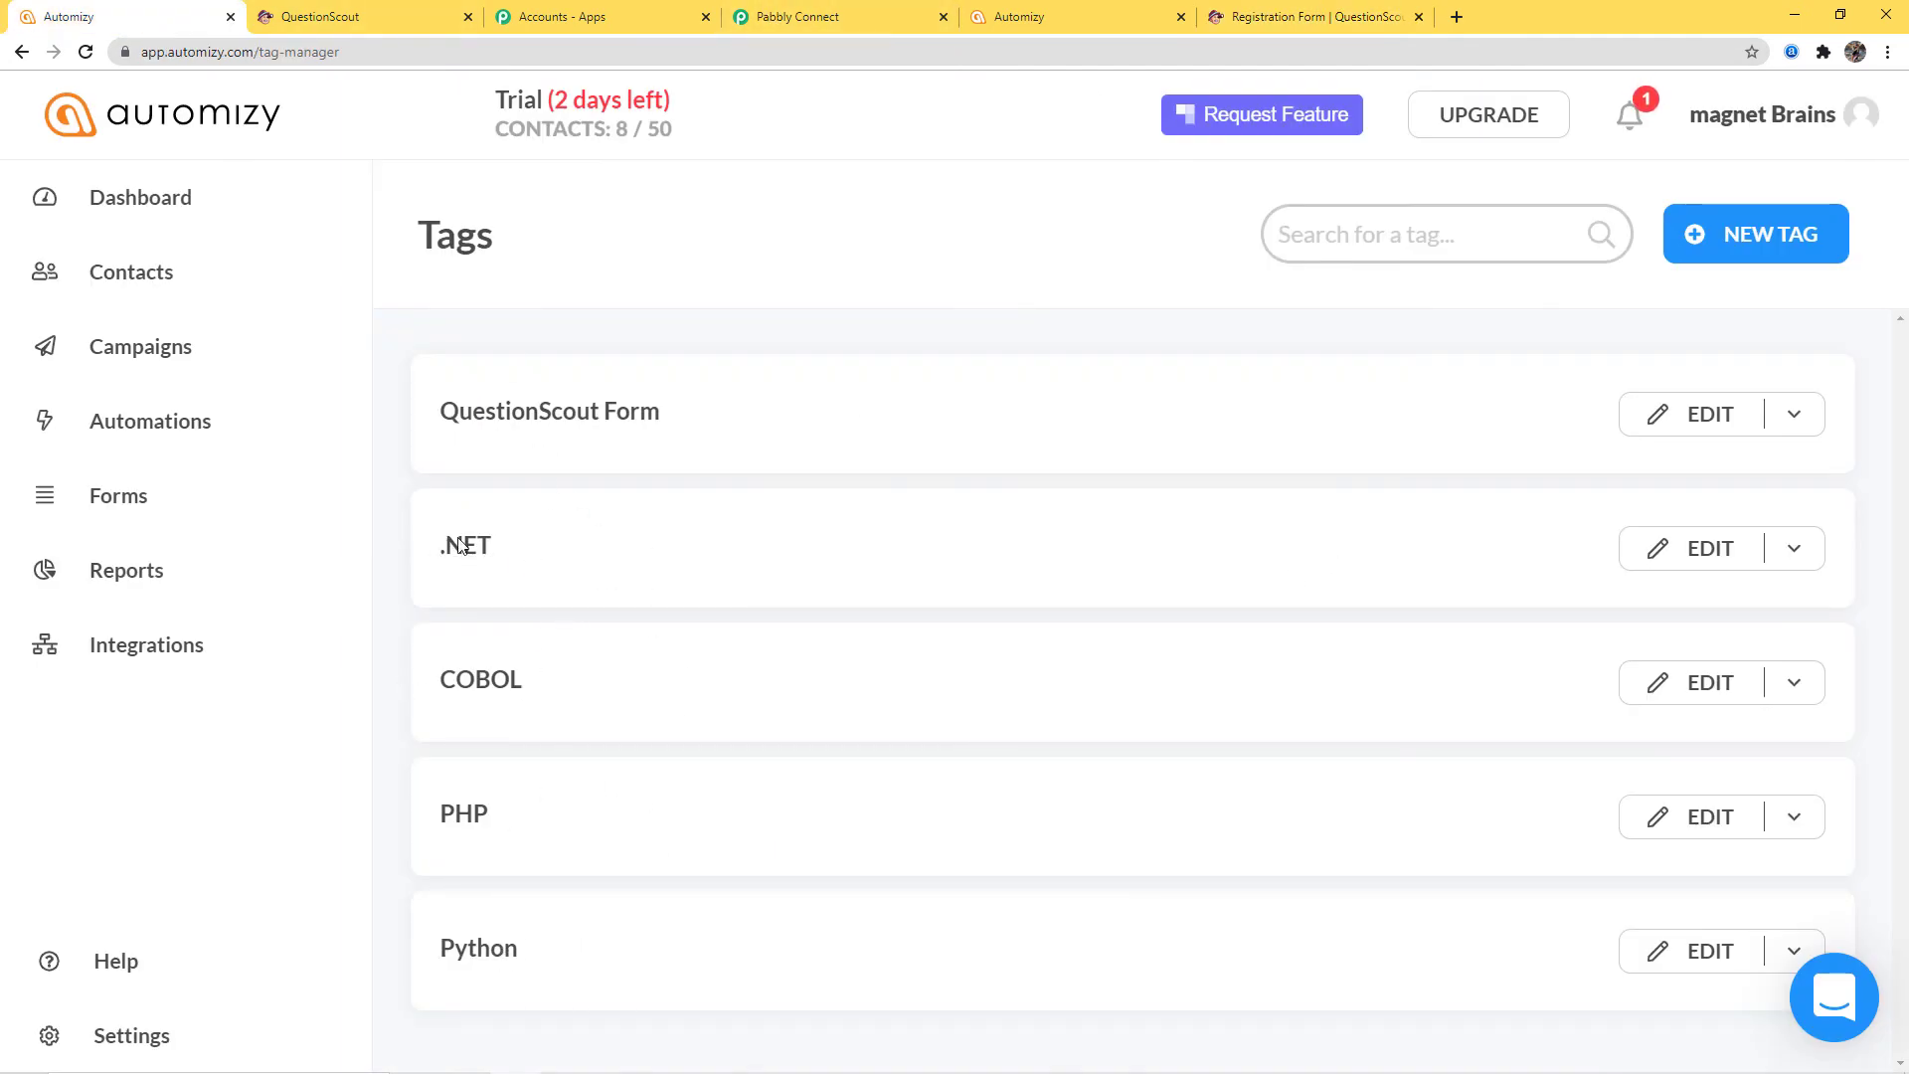
# Return to the Pabbly Connect workflow to fill in Add Tags
pyautogui.click(832, 17)
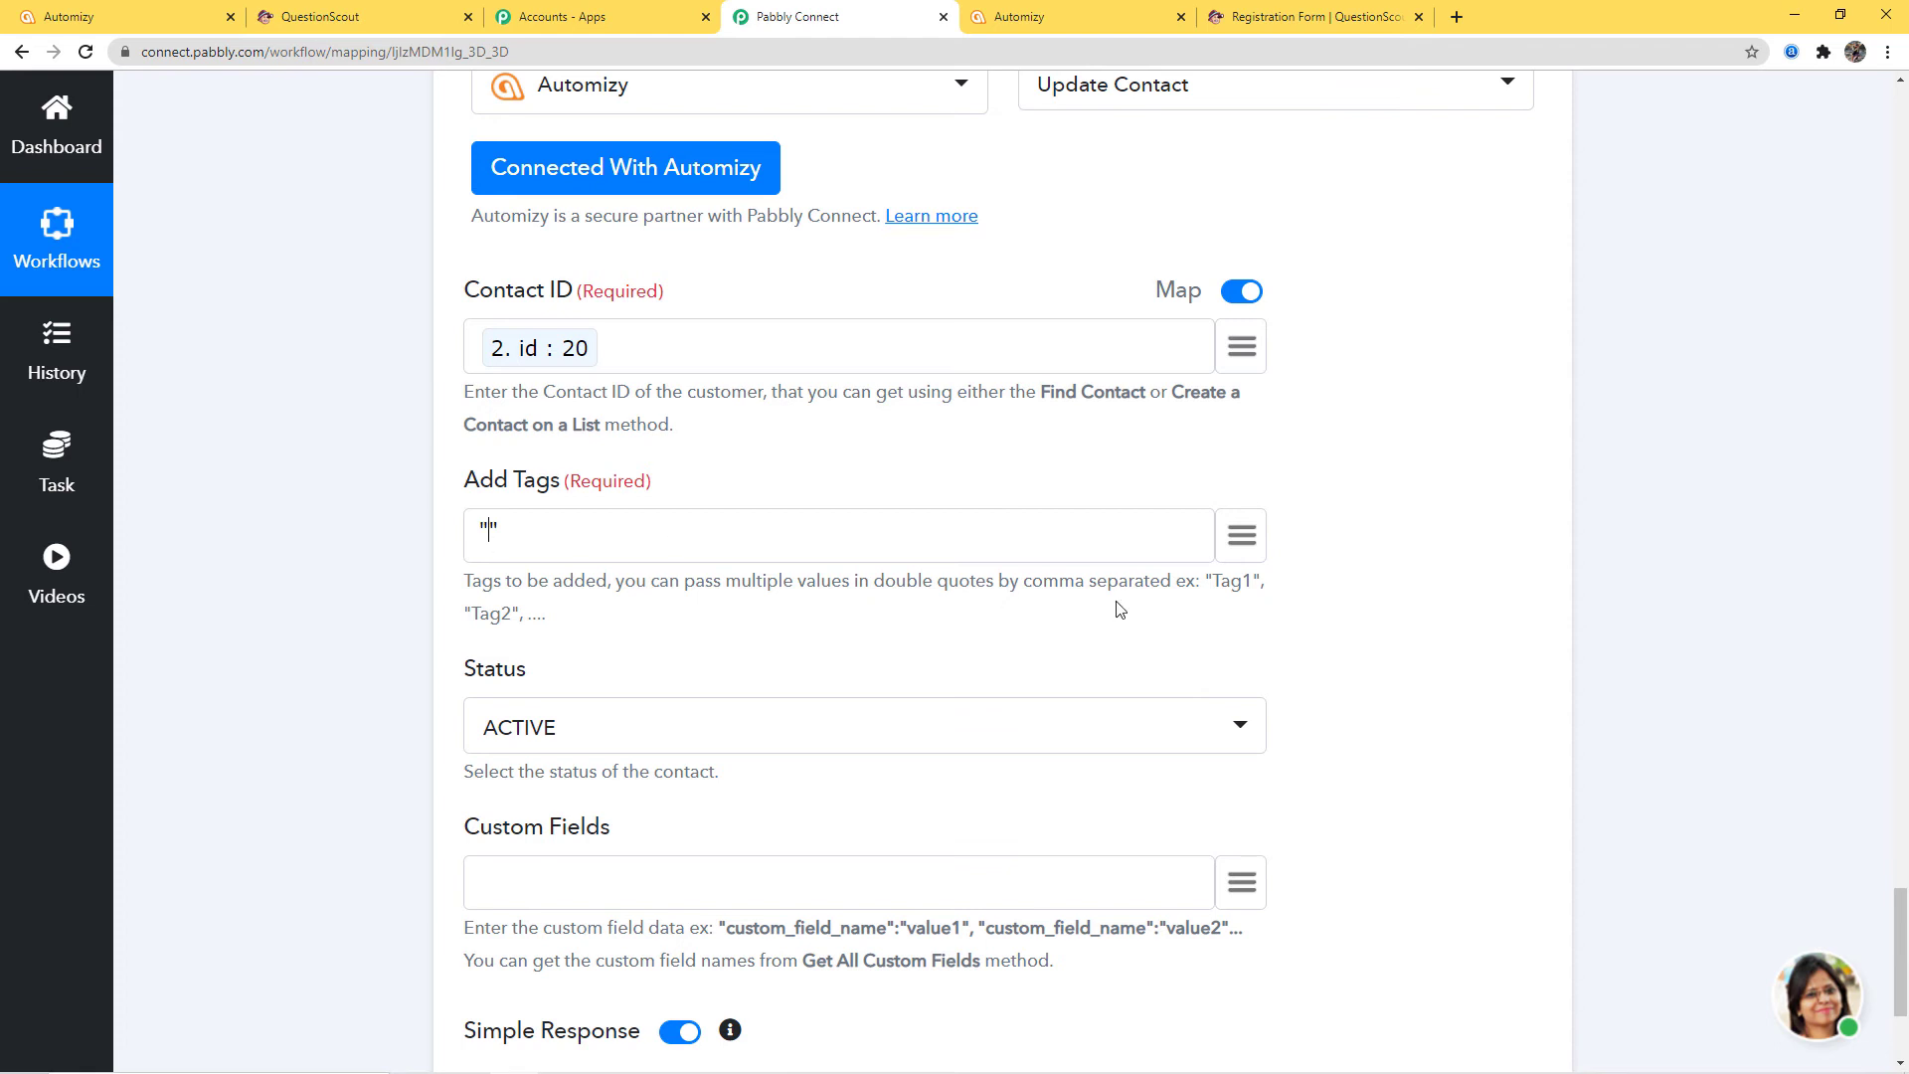
# Insert the mapped PHP and .NET skill answers into Add Tags
pyautogui.click(1241, 535)
pyautogui.scroll(-2, 1149, 842)
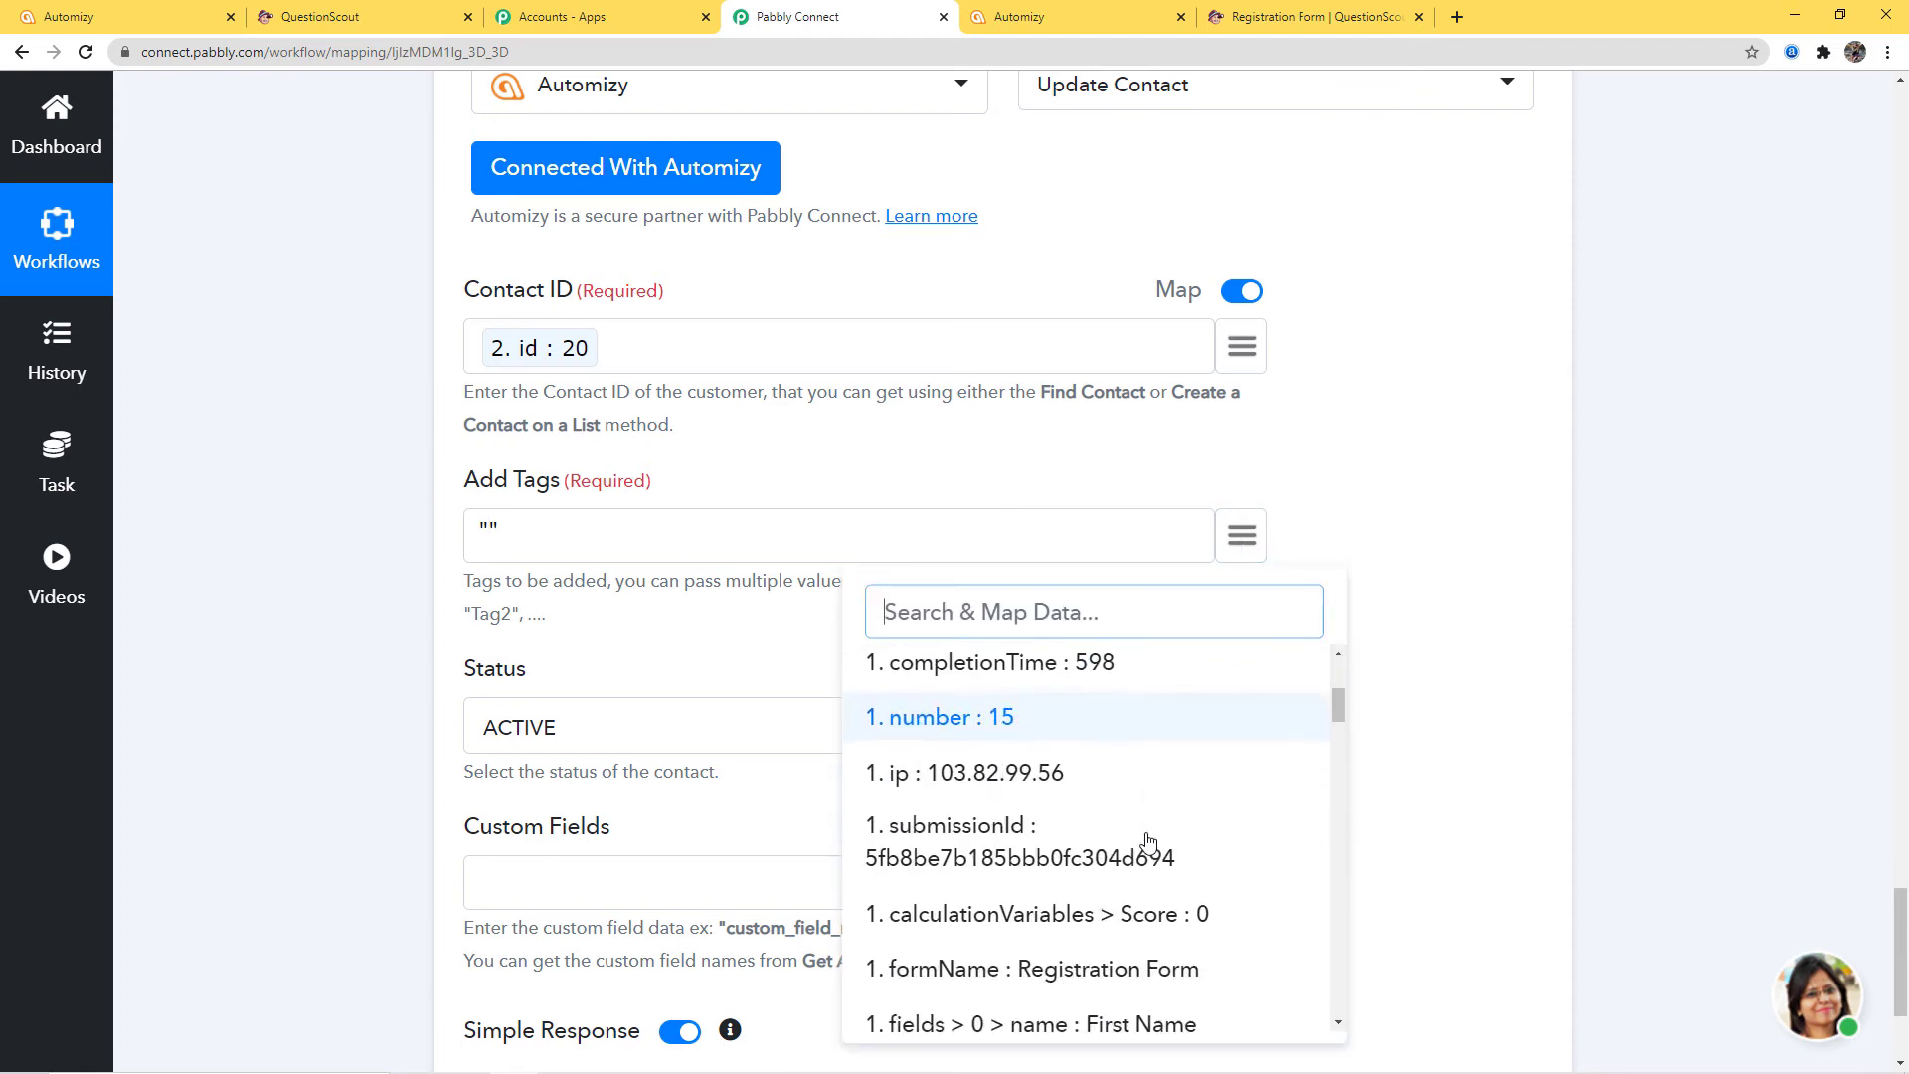
pyautogui.scroll(-12, 1148, 842)
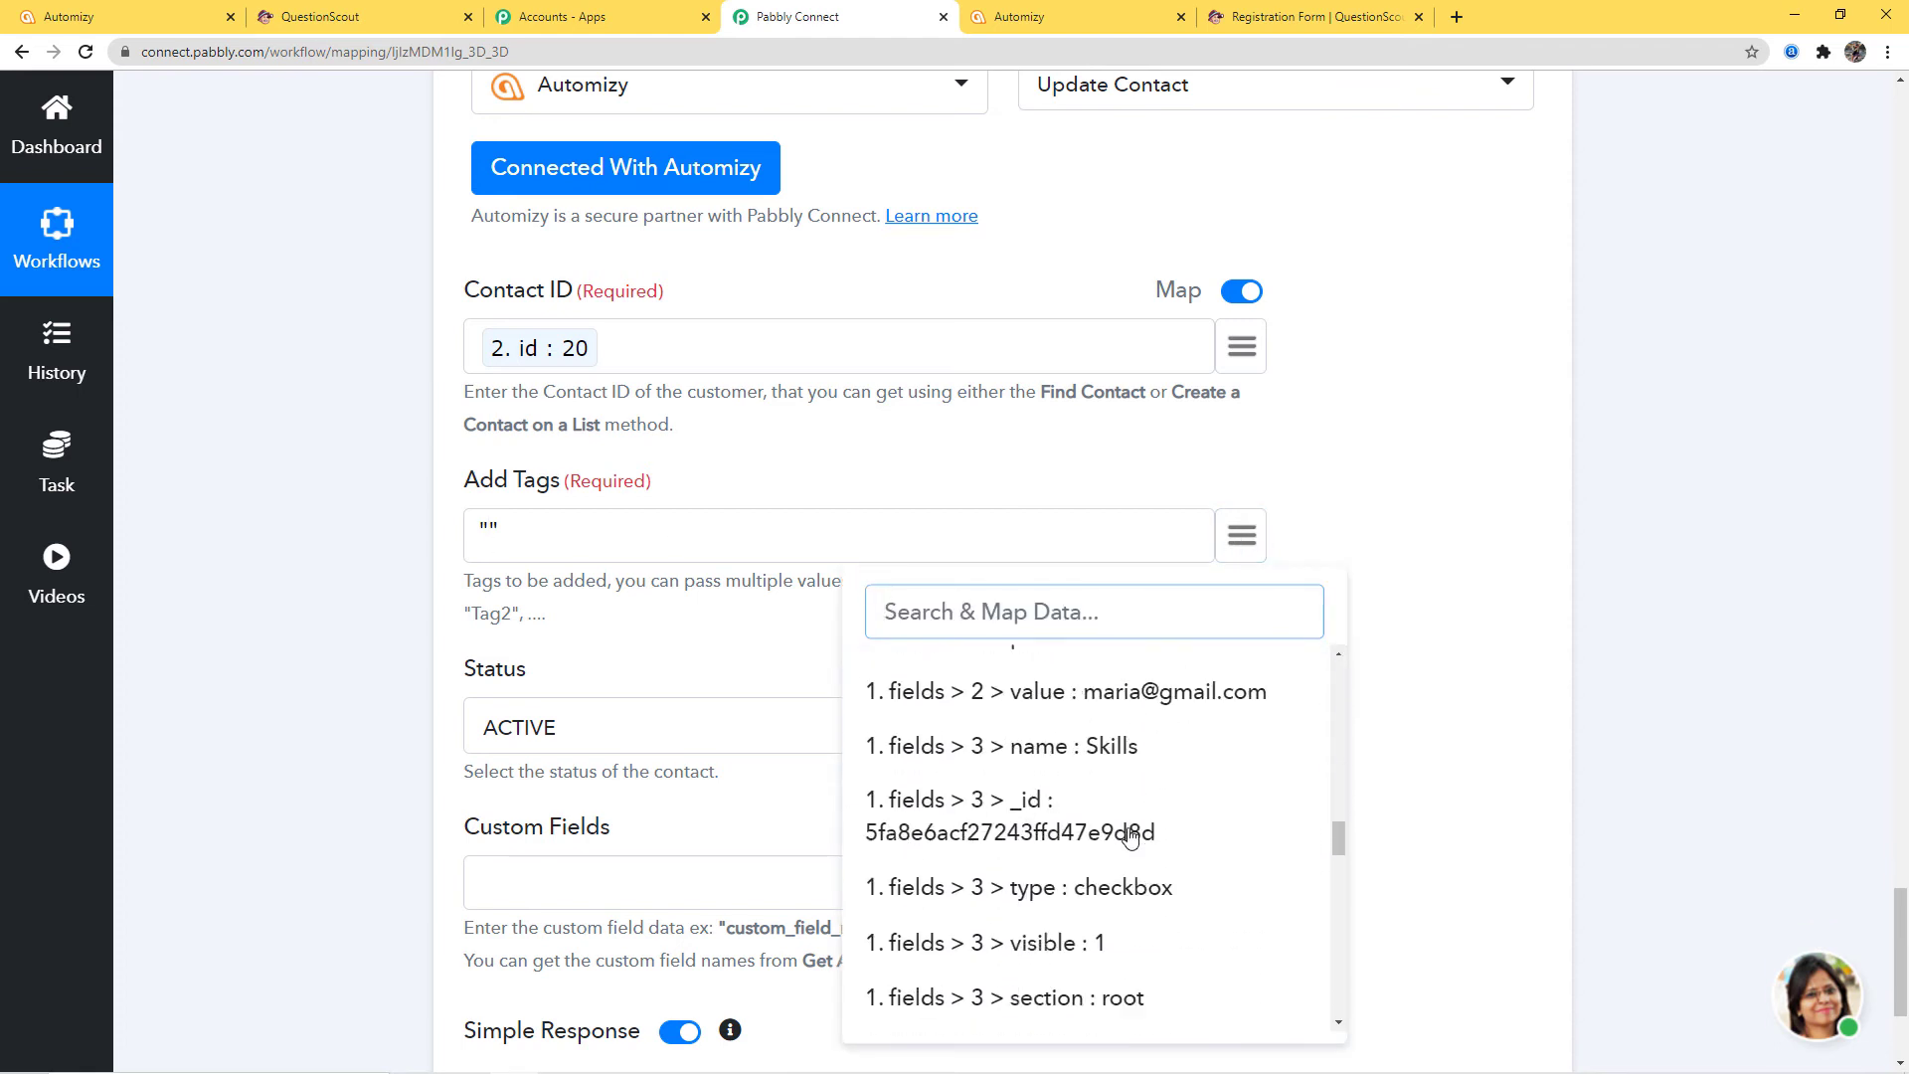
pyautogui.scroll(-4, 1131, 838)
pyautogui.scroll(1, 1141, 748)
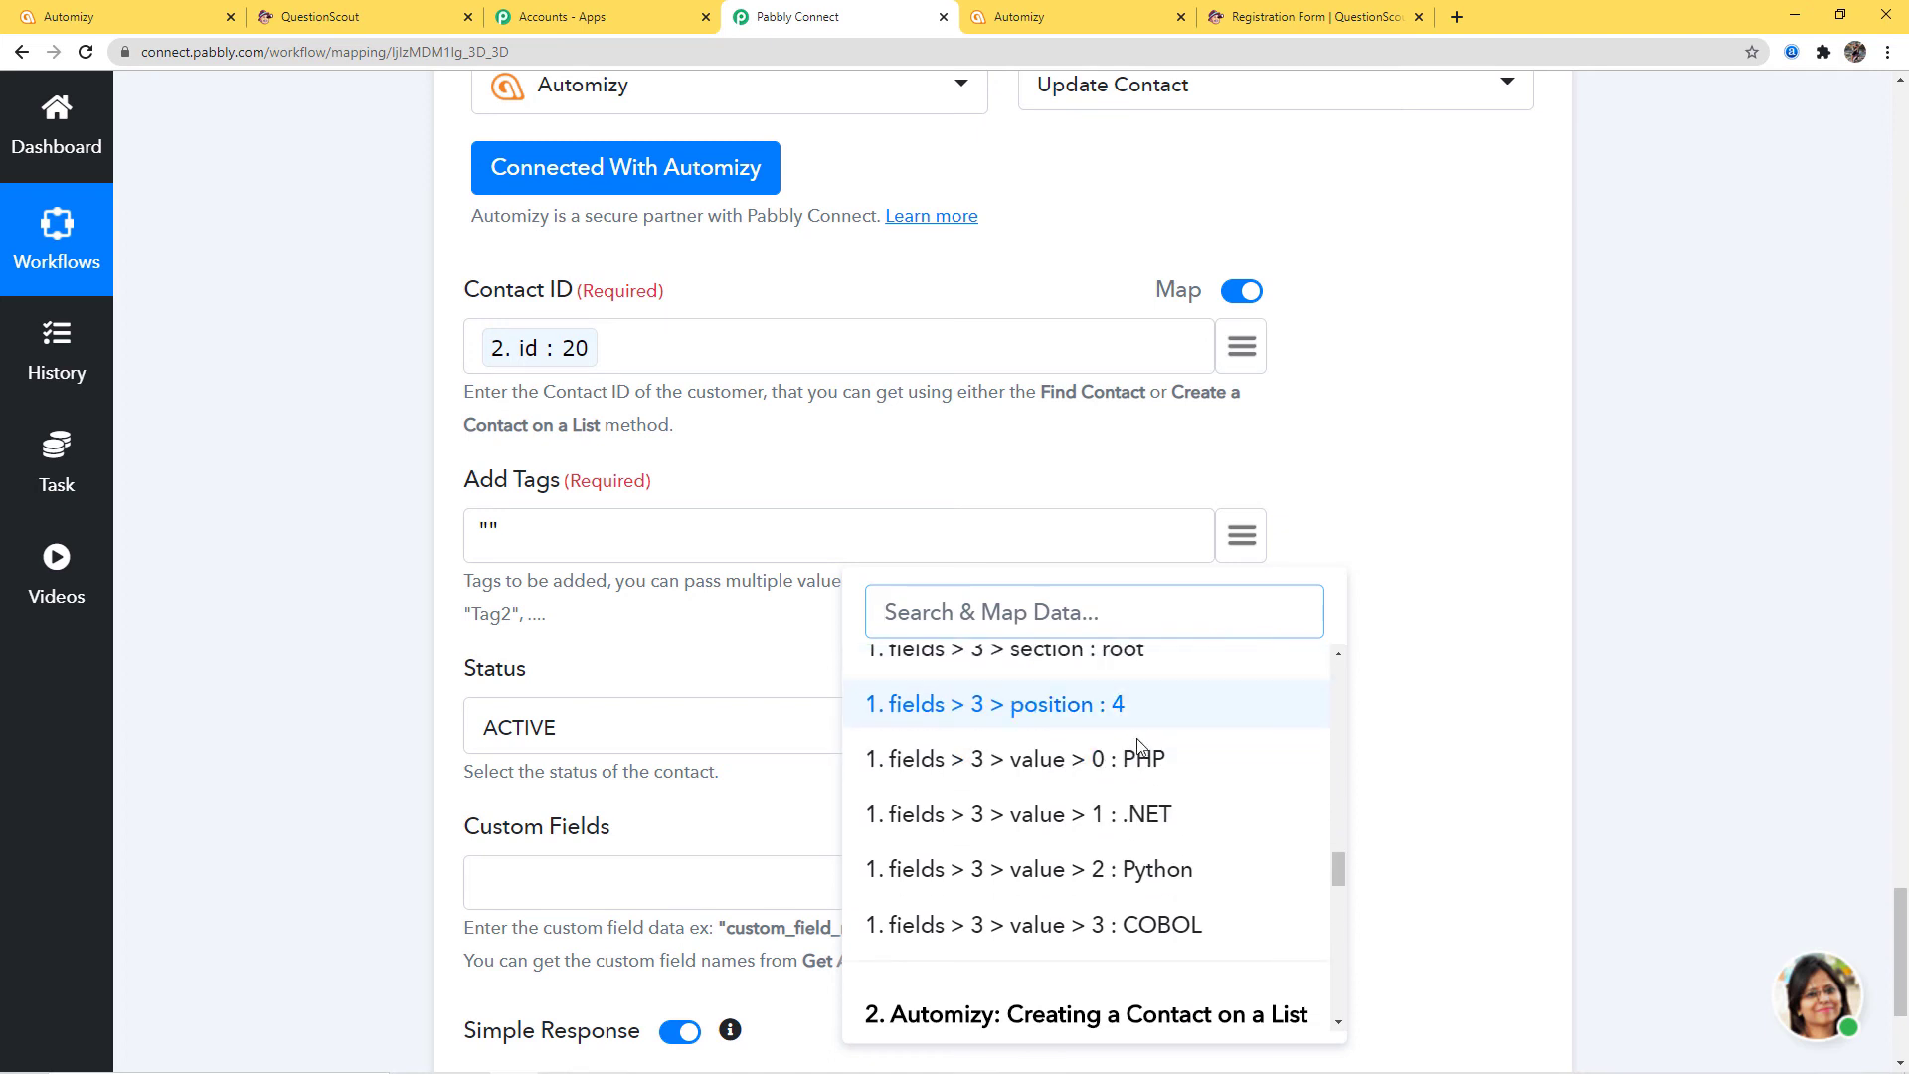
pyautogui.click(1141, 755)
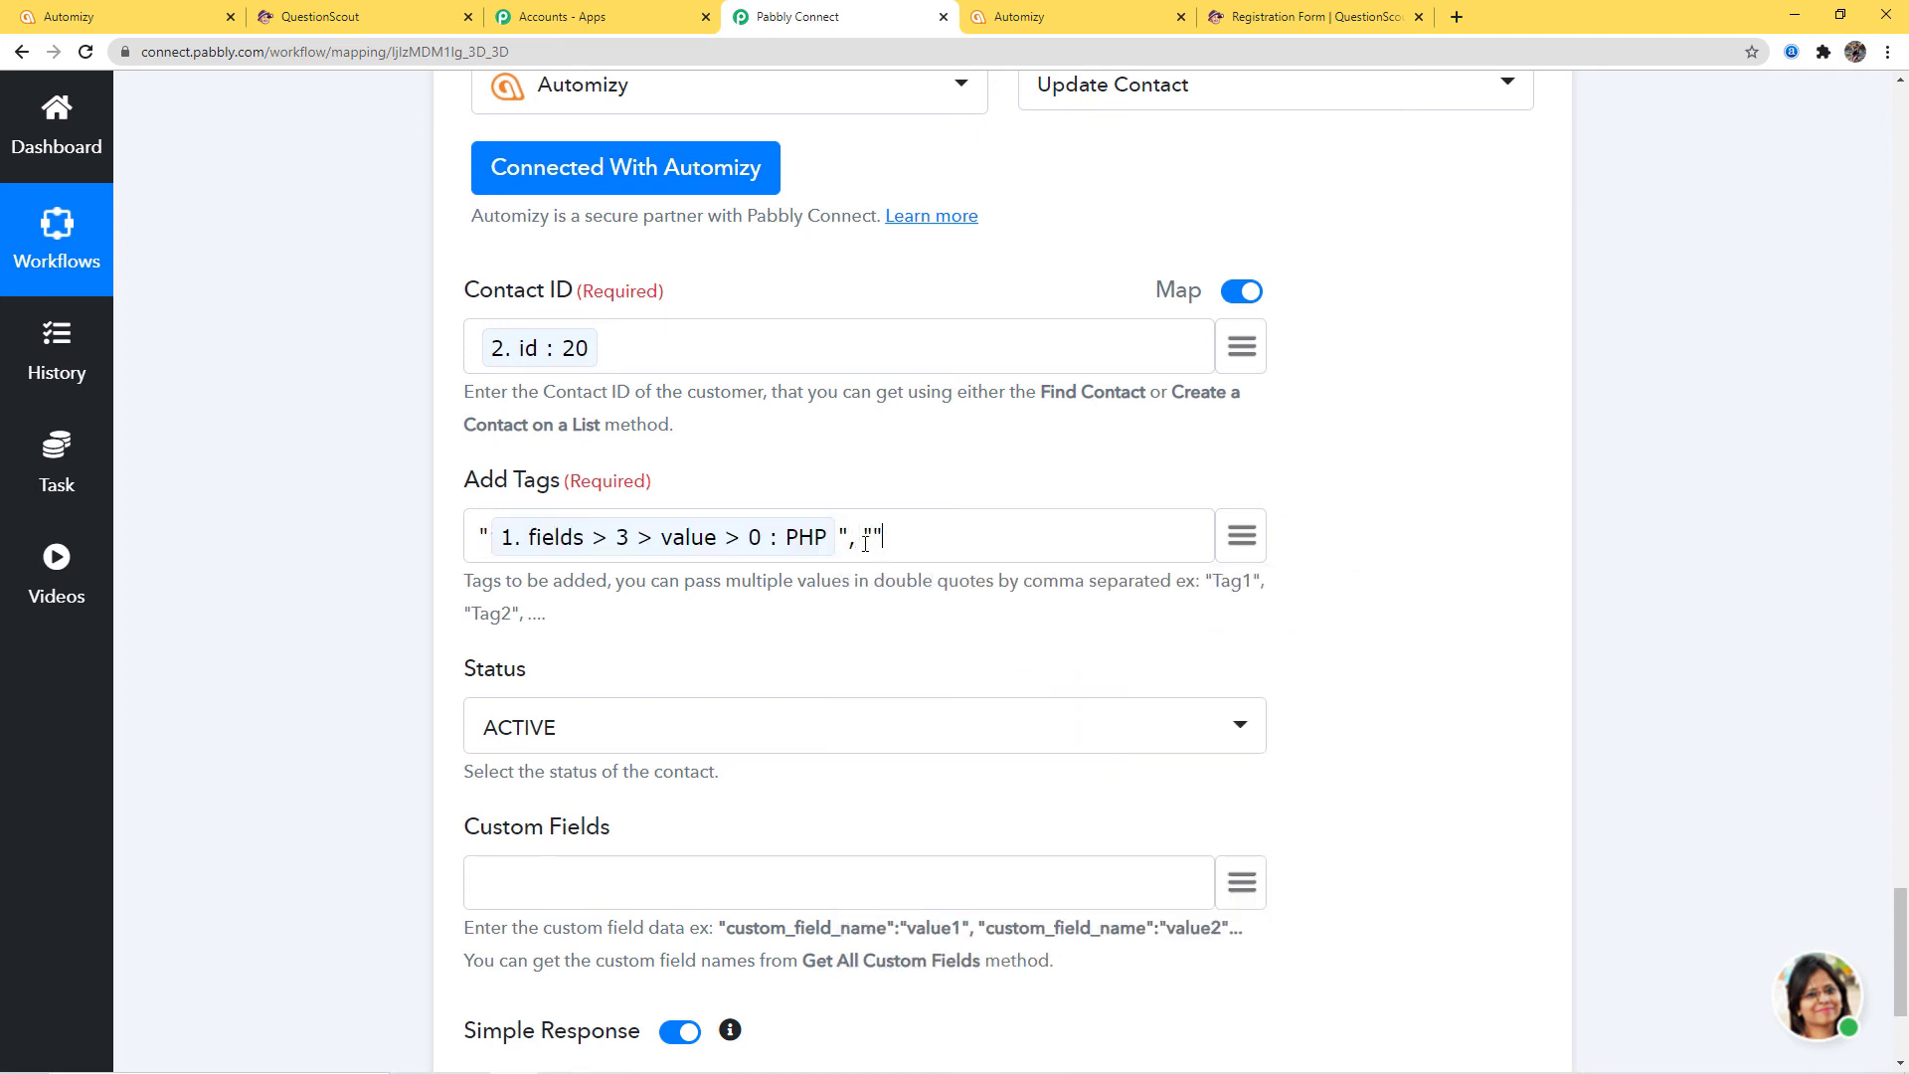
pyautogui.click(1241, 535)
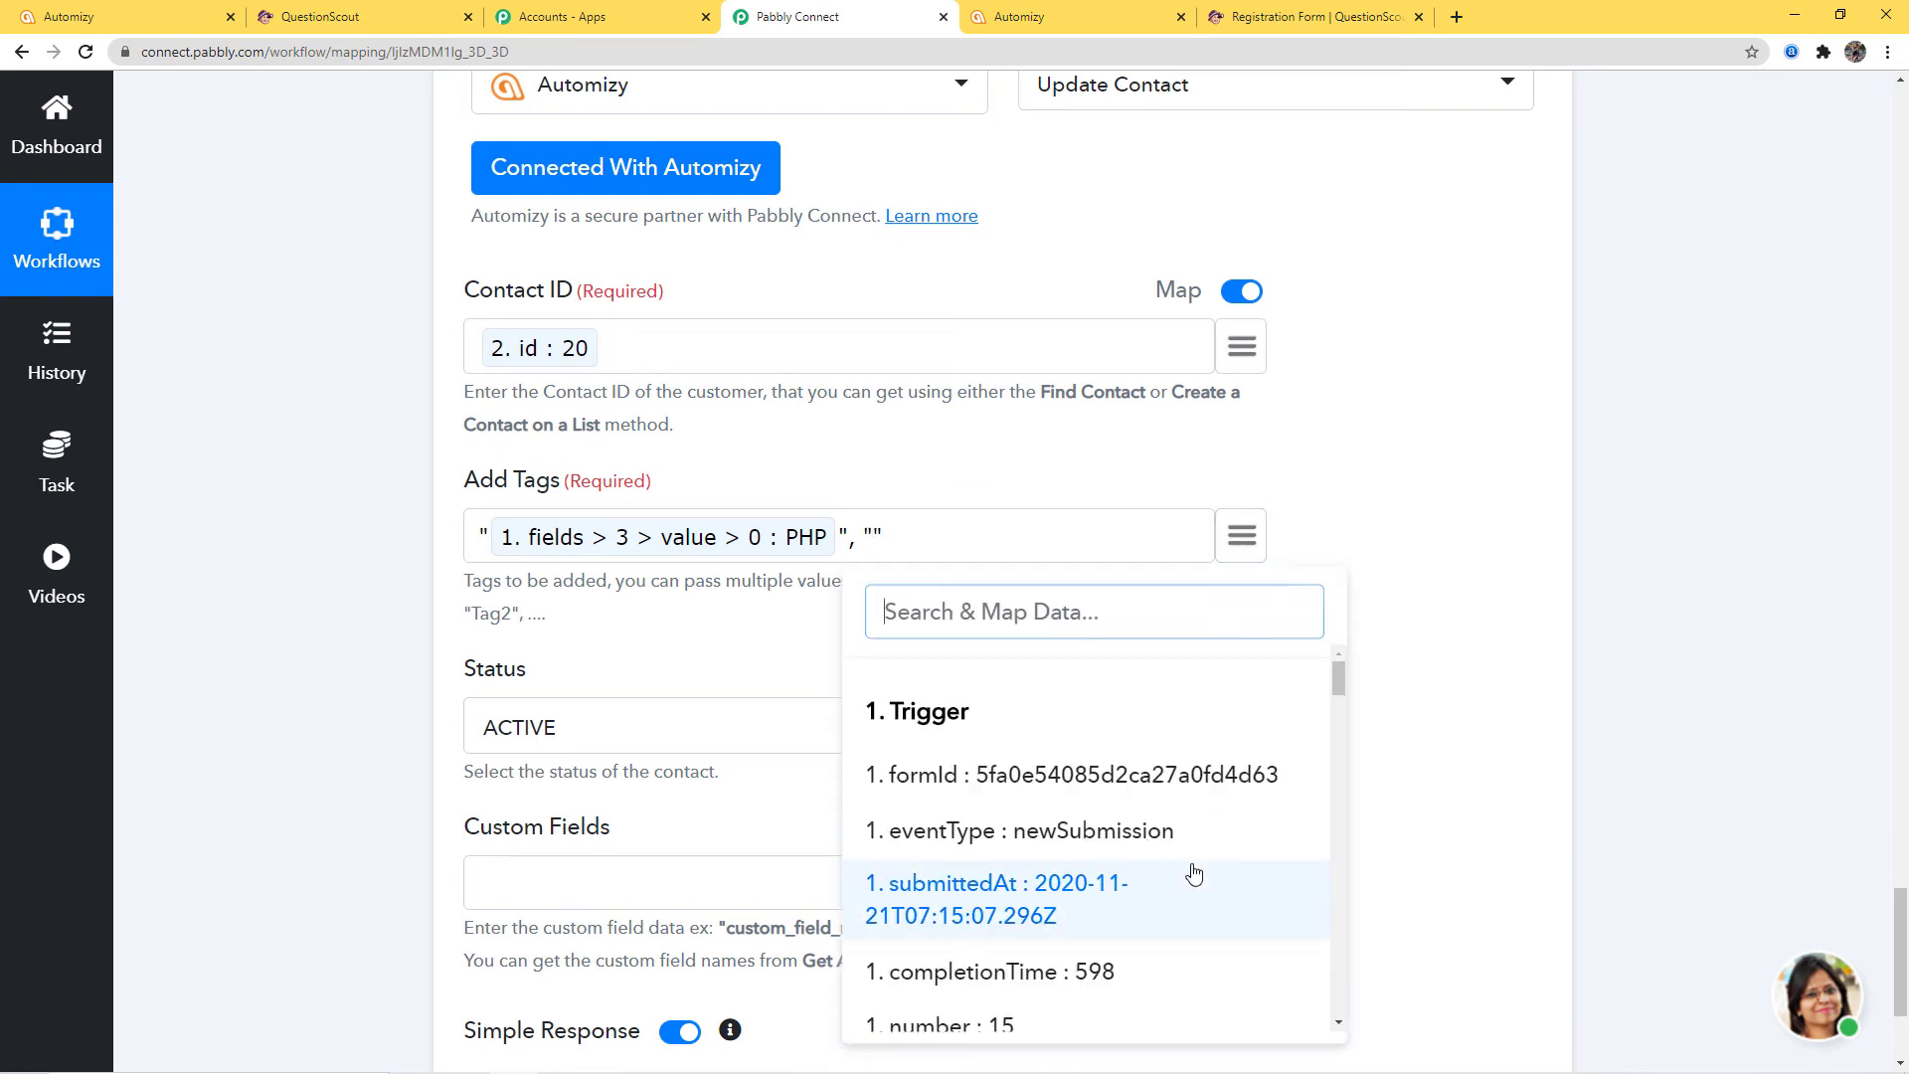
pyautogui.scroll(-8, 1192, 868)
pyautogui.scroll(-8, 1190, 866)
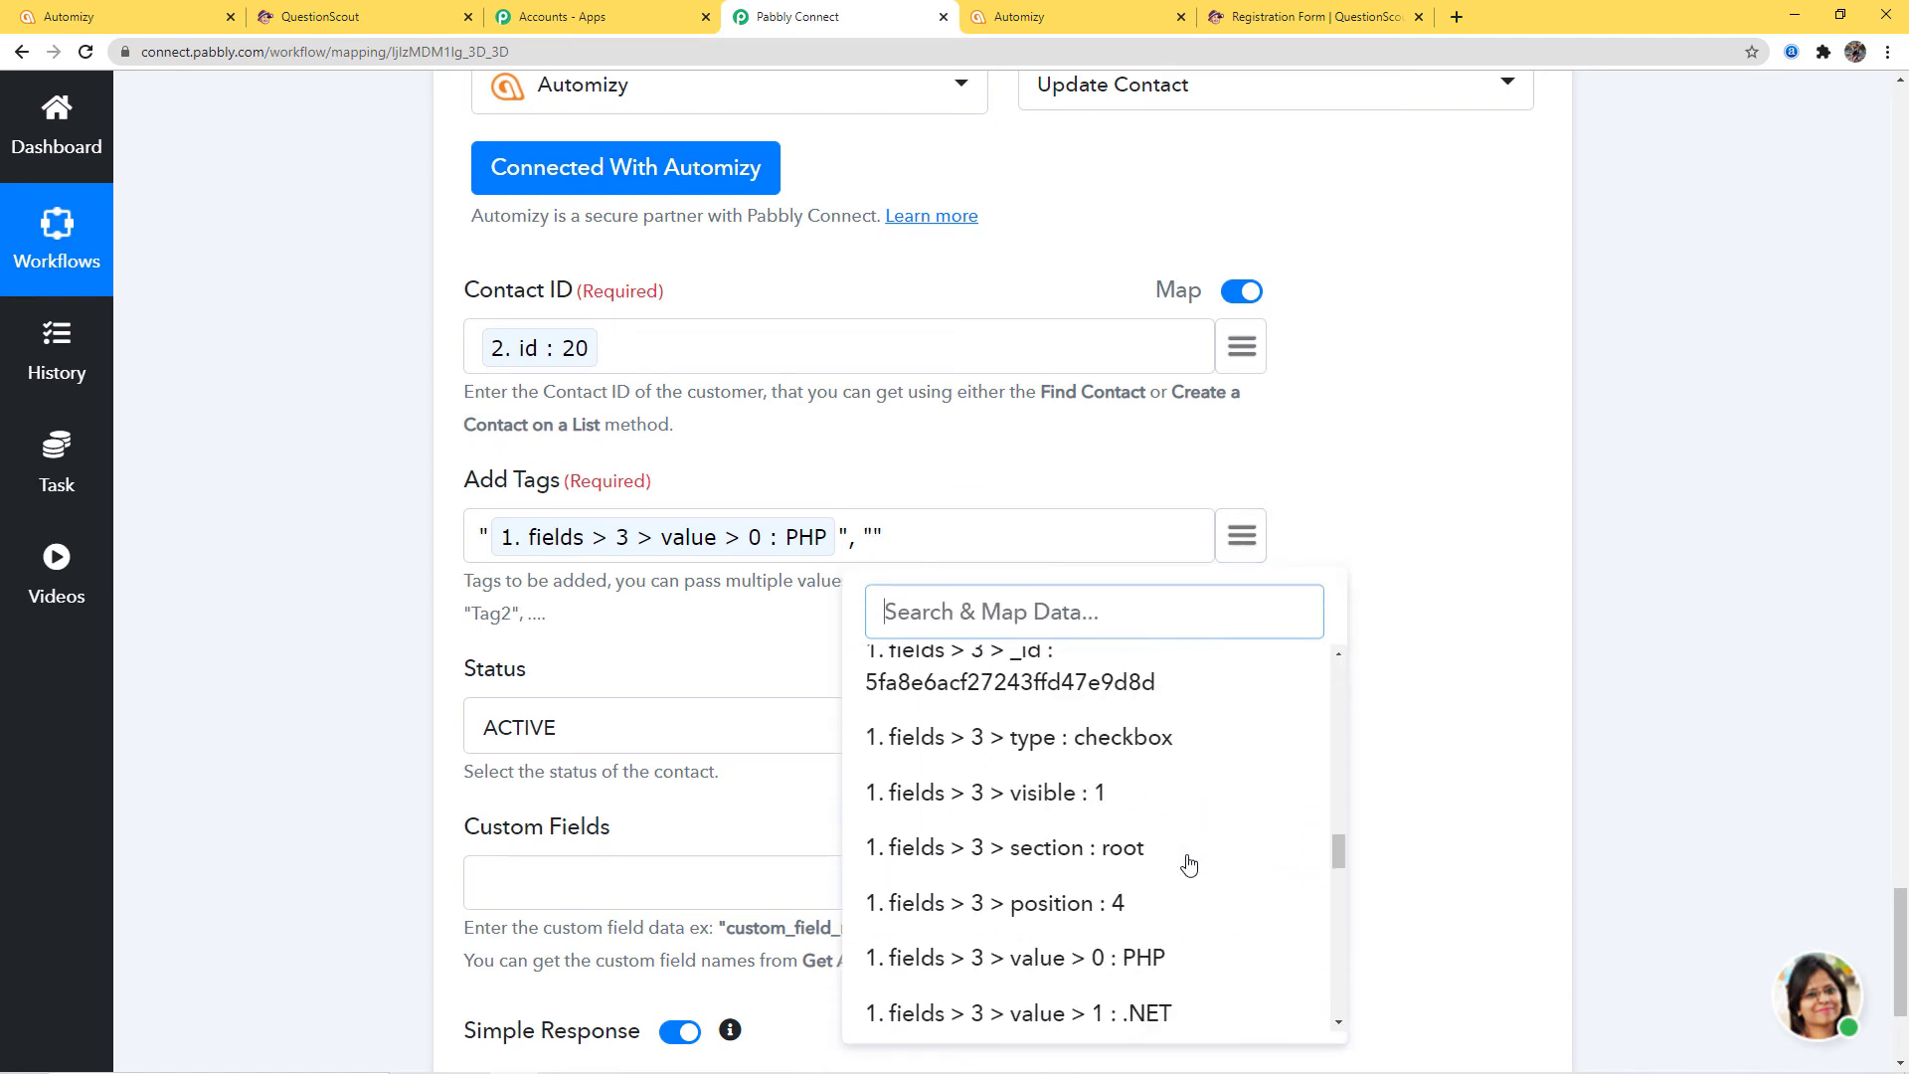
pyautogui.click(1150, 693)
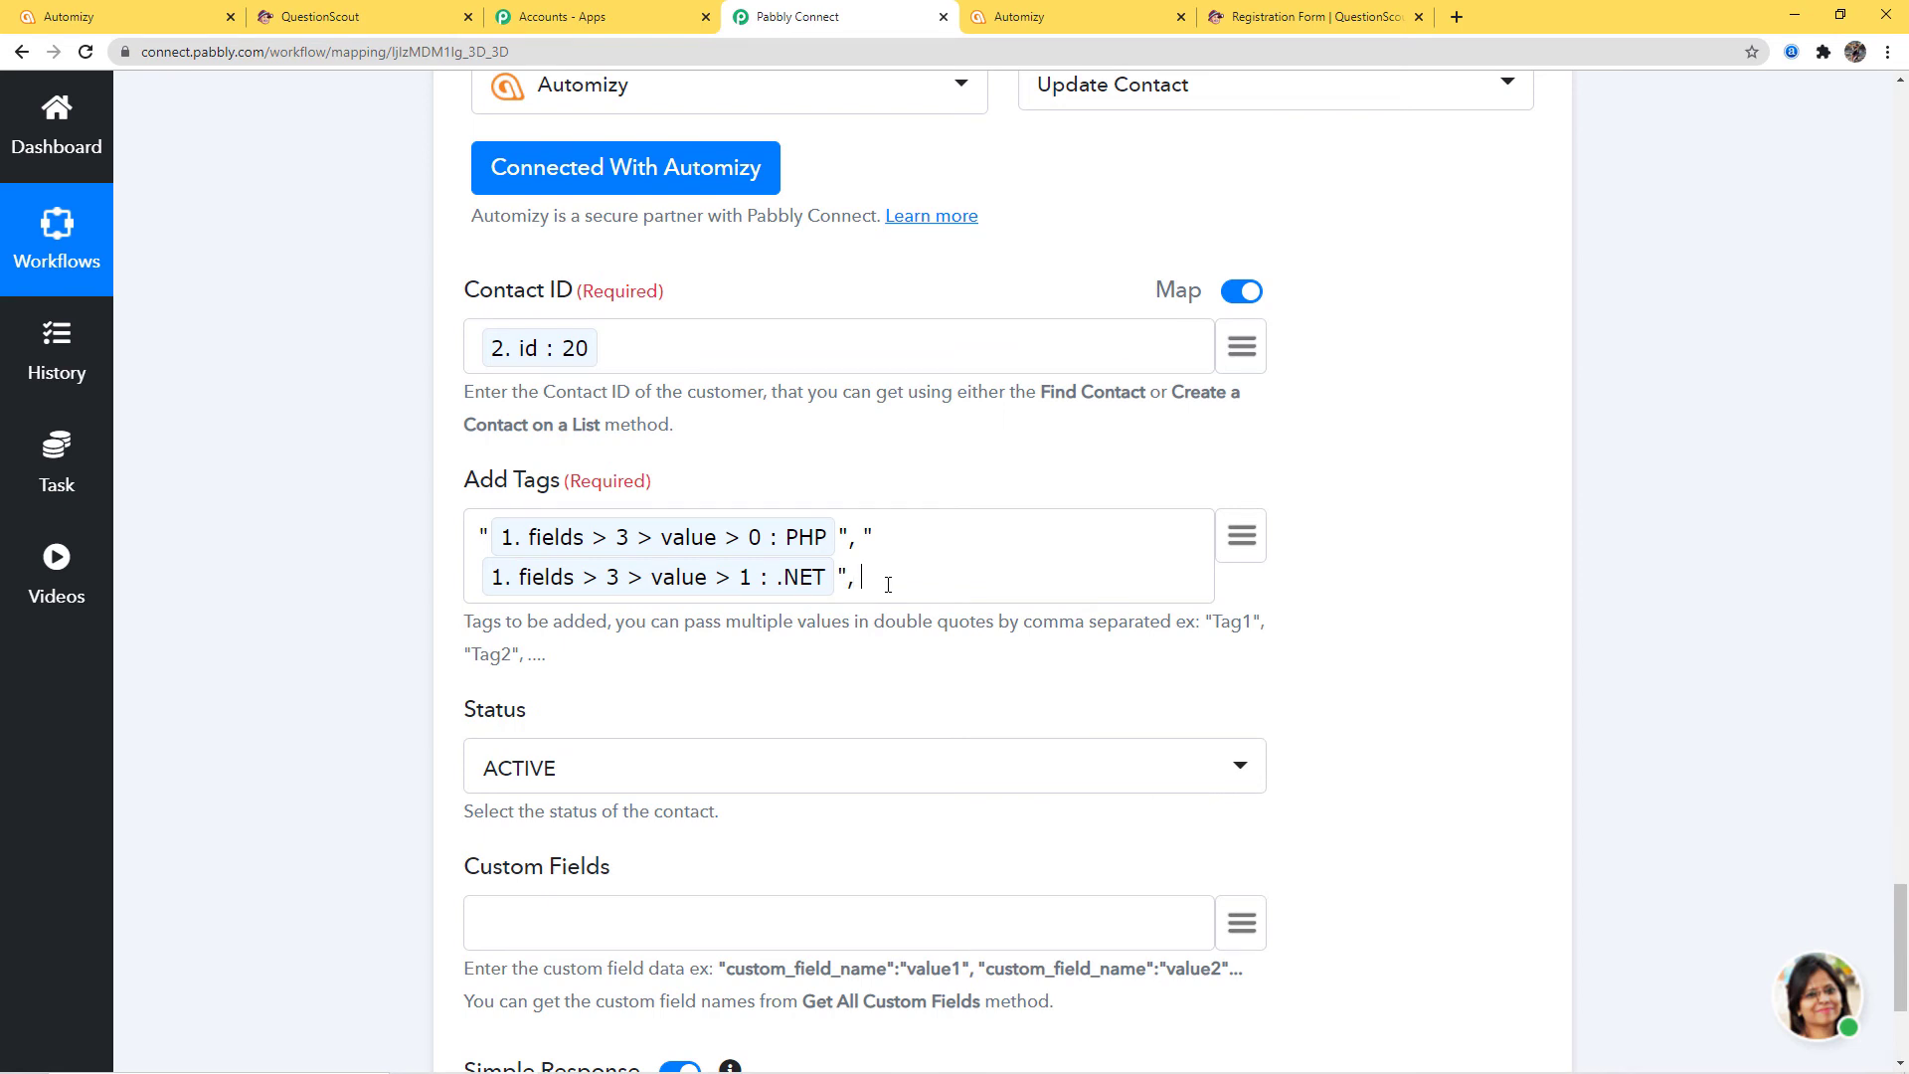
# Insert the mapped Python and COBOL skill answers into Add Tags
pyautogui.click(1258, 547)
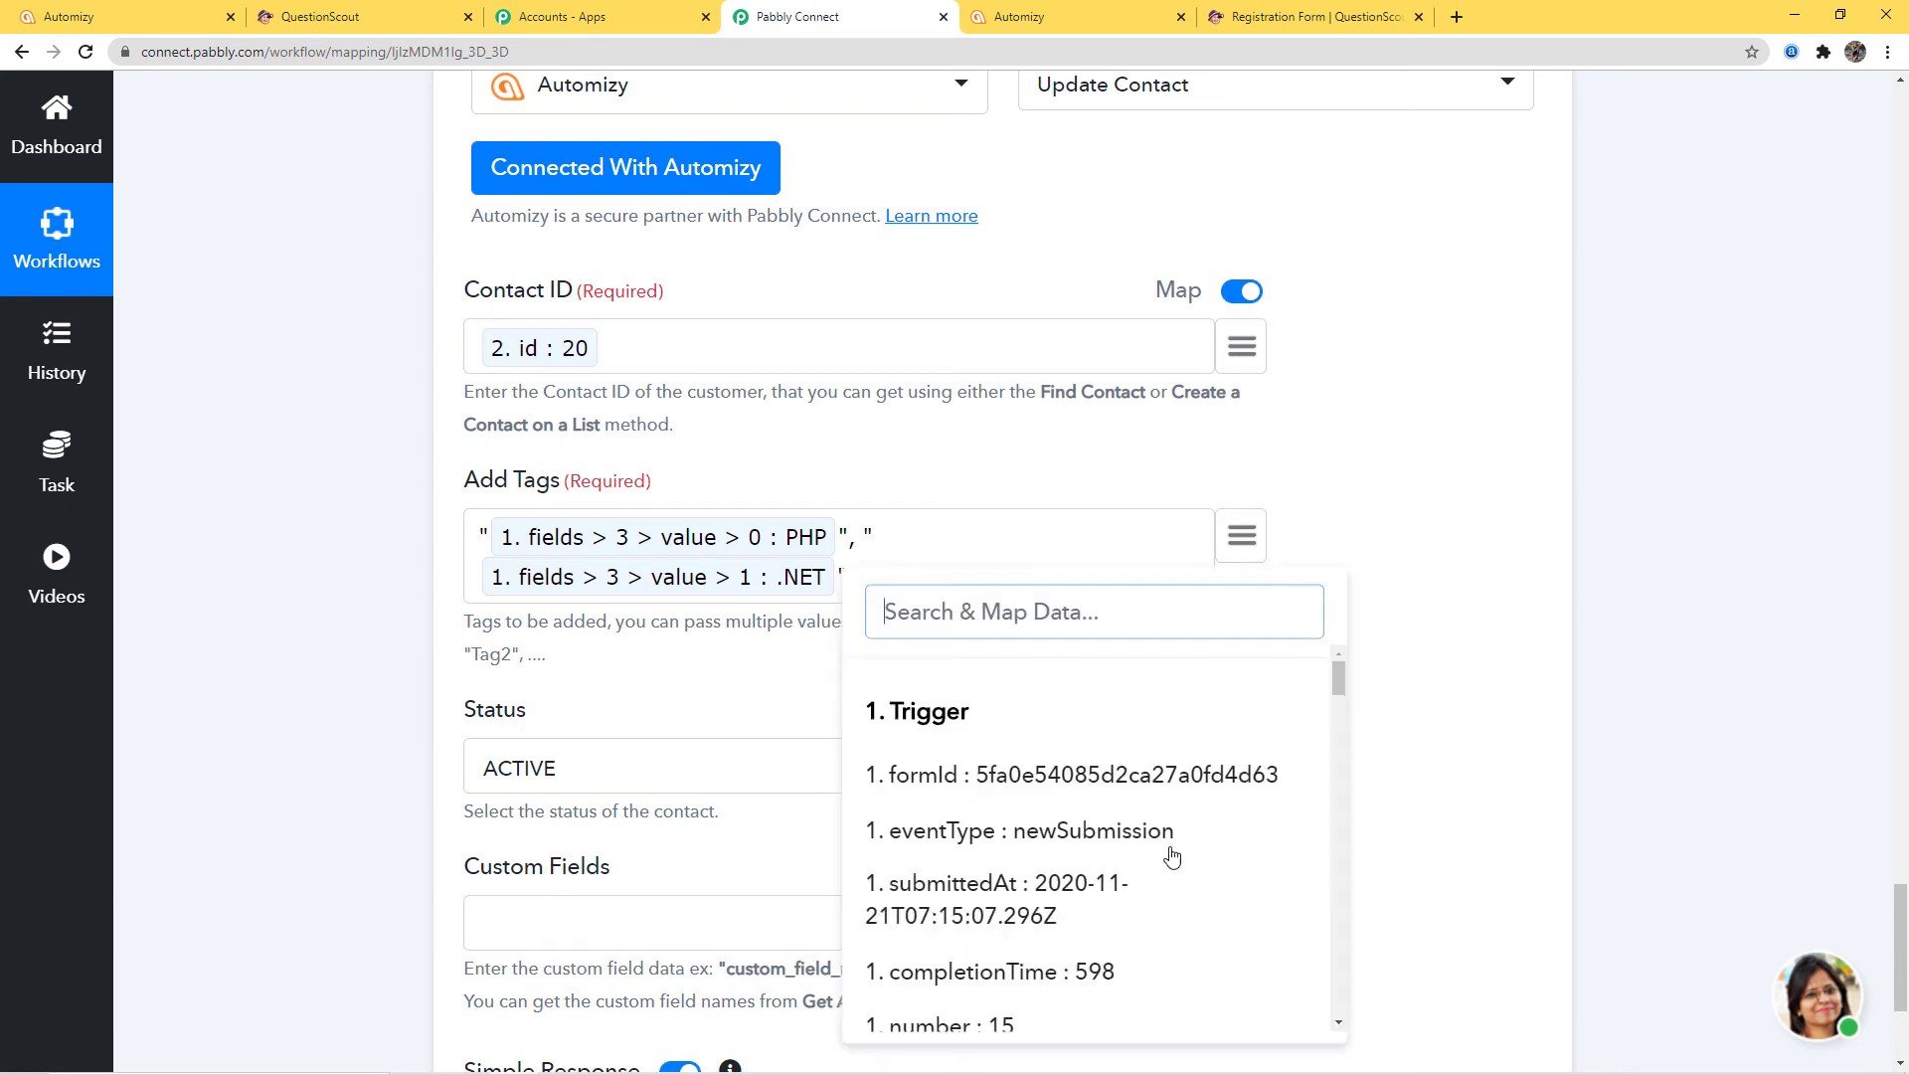
pyautogui.scroll(-10, 1173, 852)
pyautogui.scroll(-8, 1177, 853)
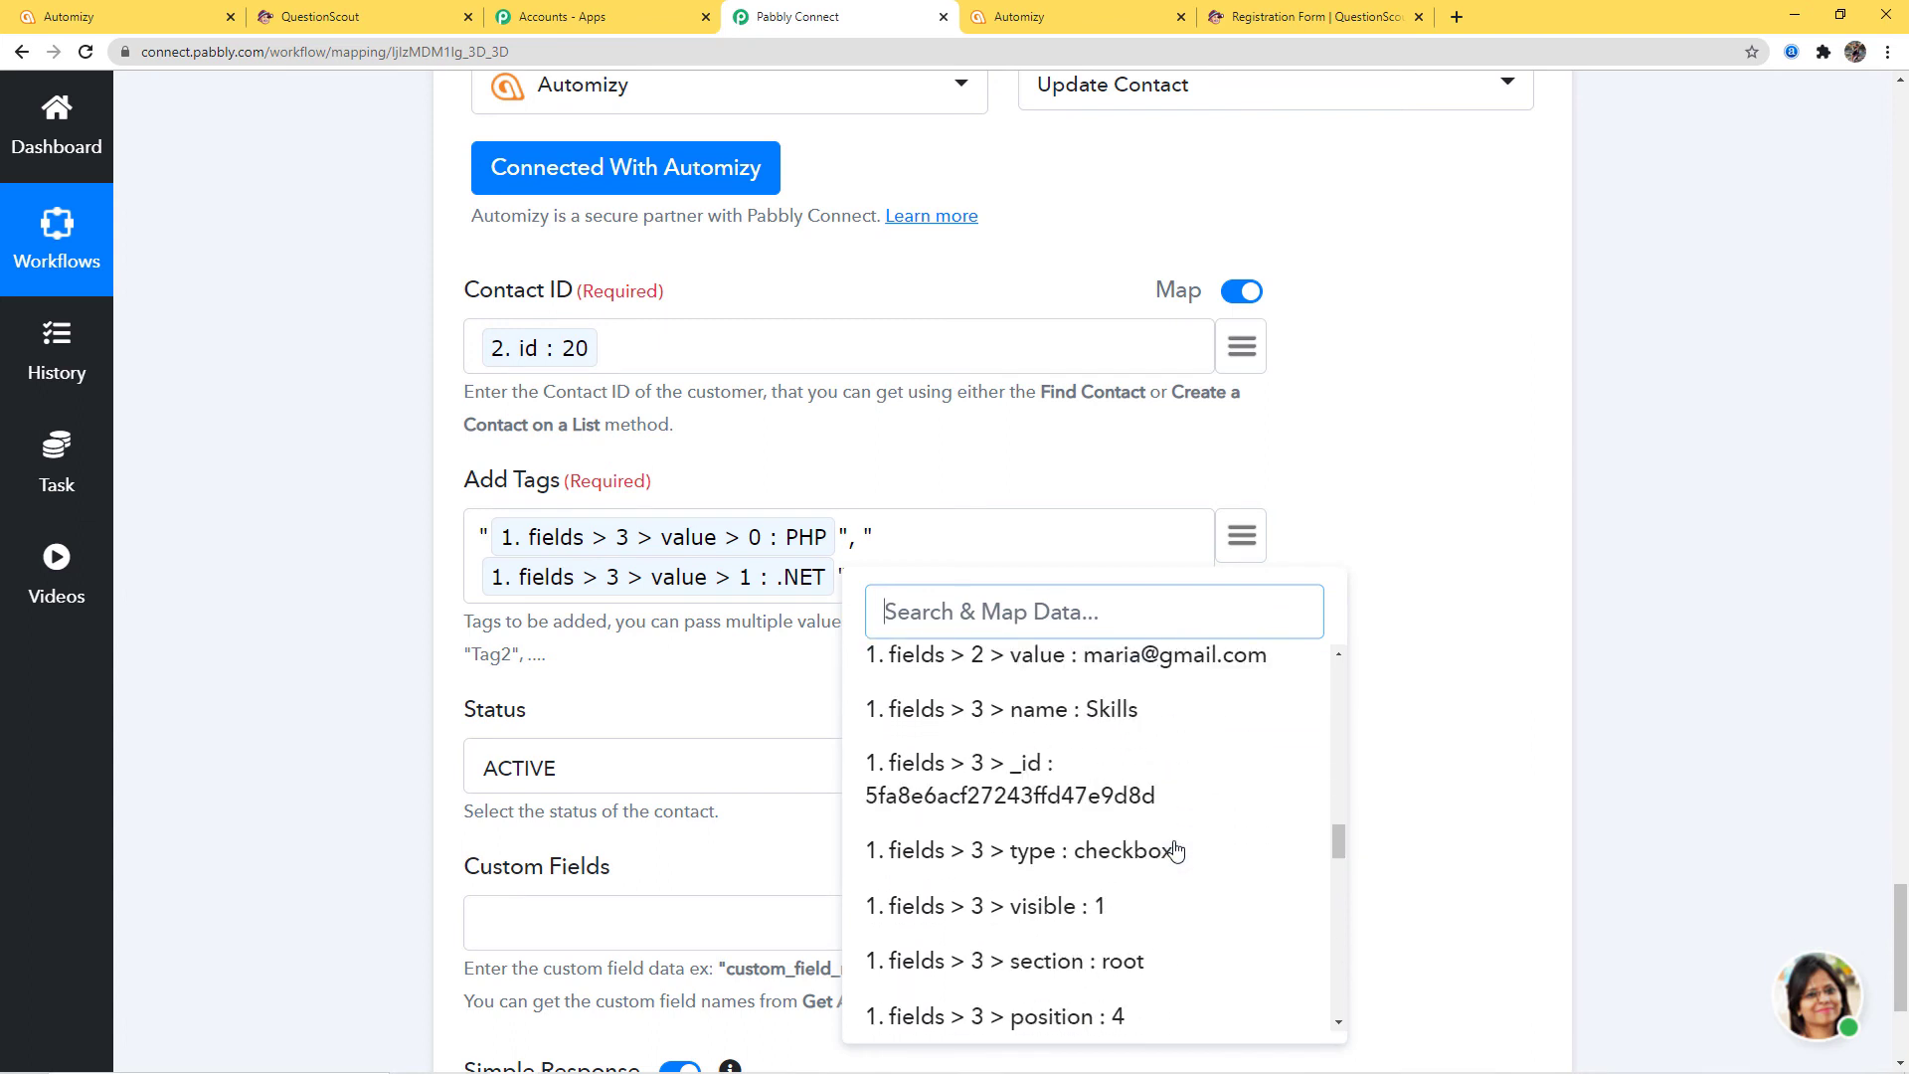
pyautogui.click(1154, 769)
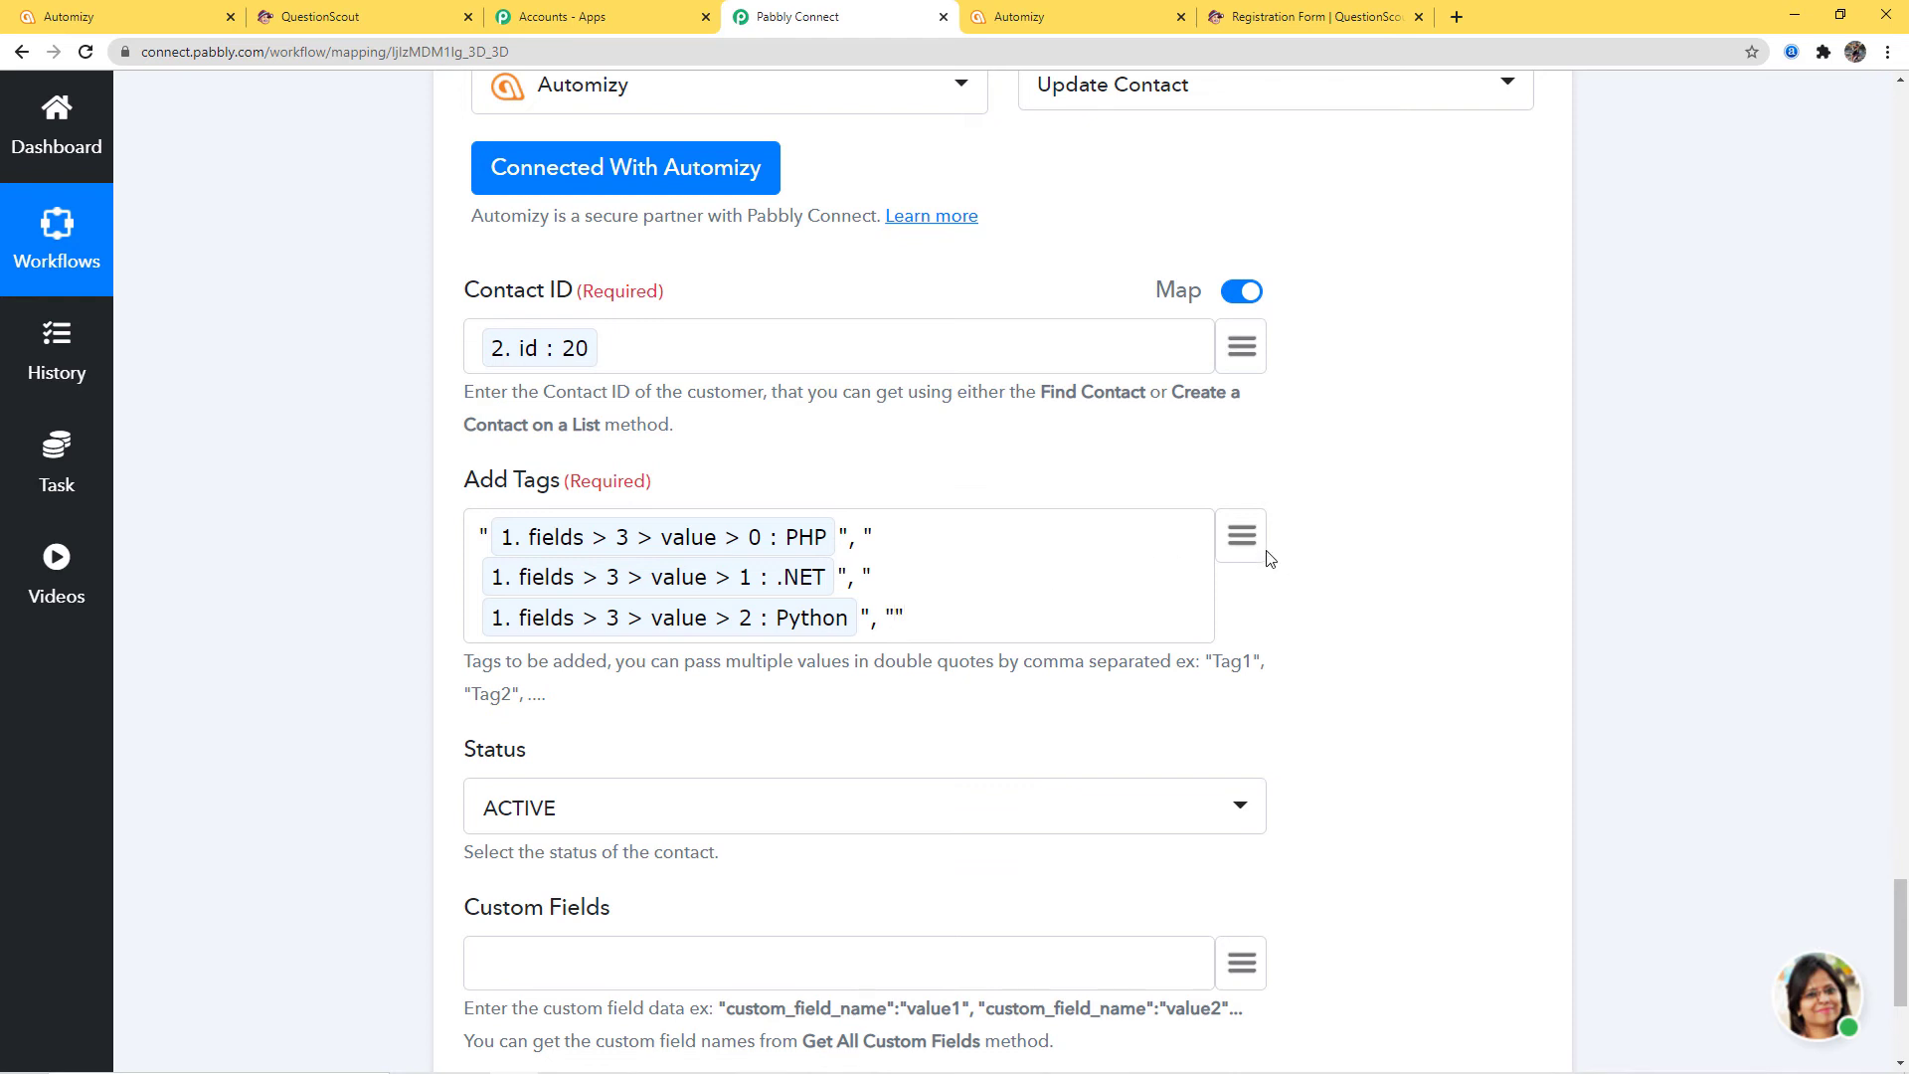
pyautogui.click(1241, 537)
pyautogui.scroll(-6, 1122, 820)
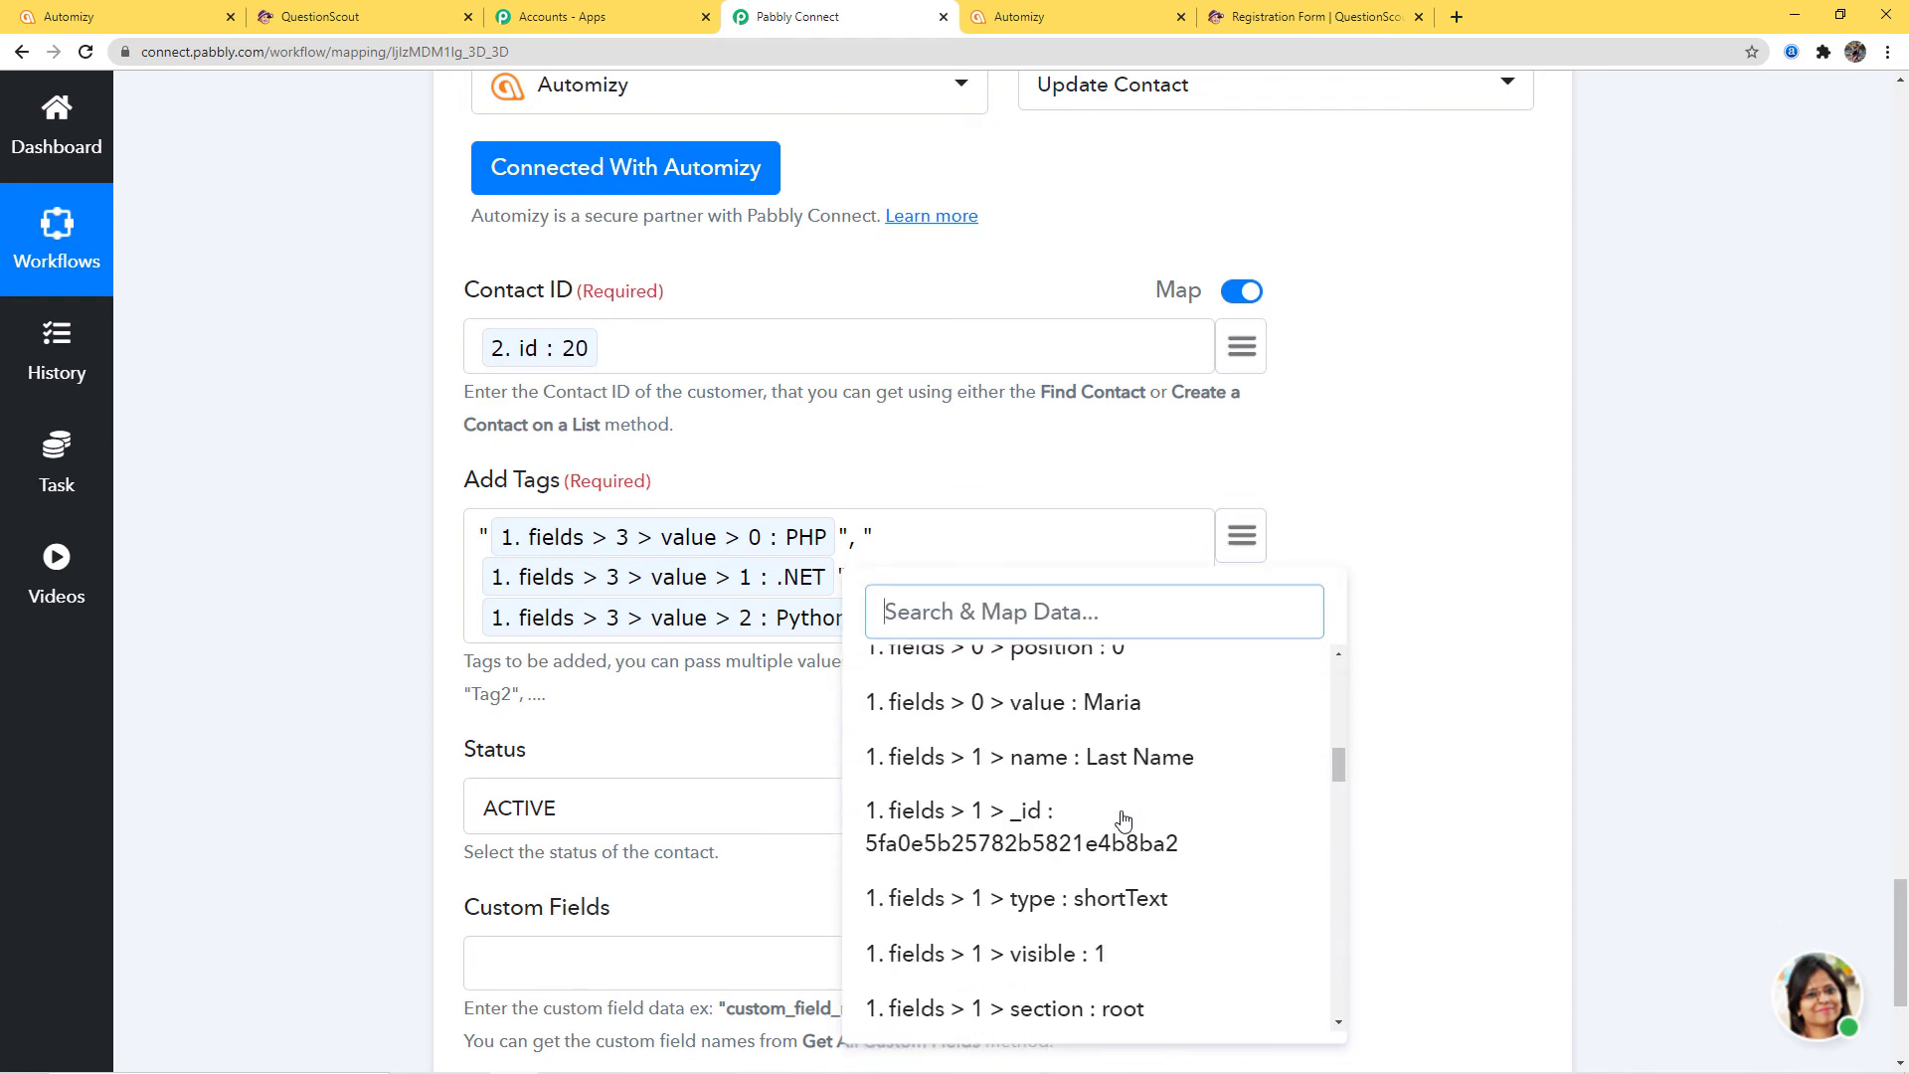
pyautogui.scroll(-8, 1124, 820)
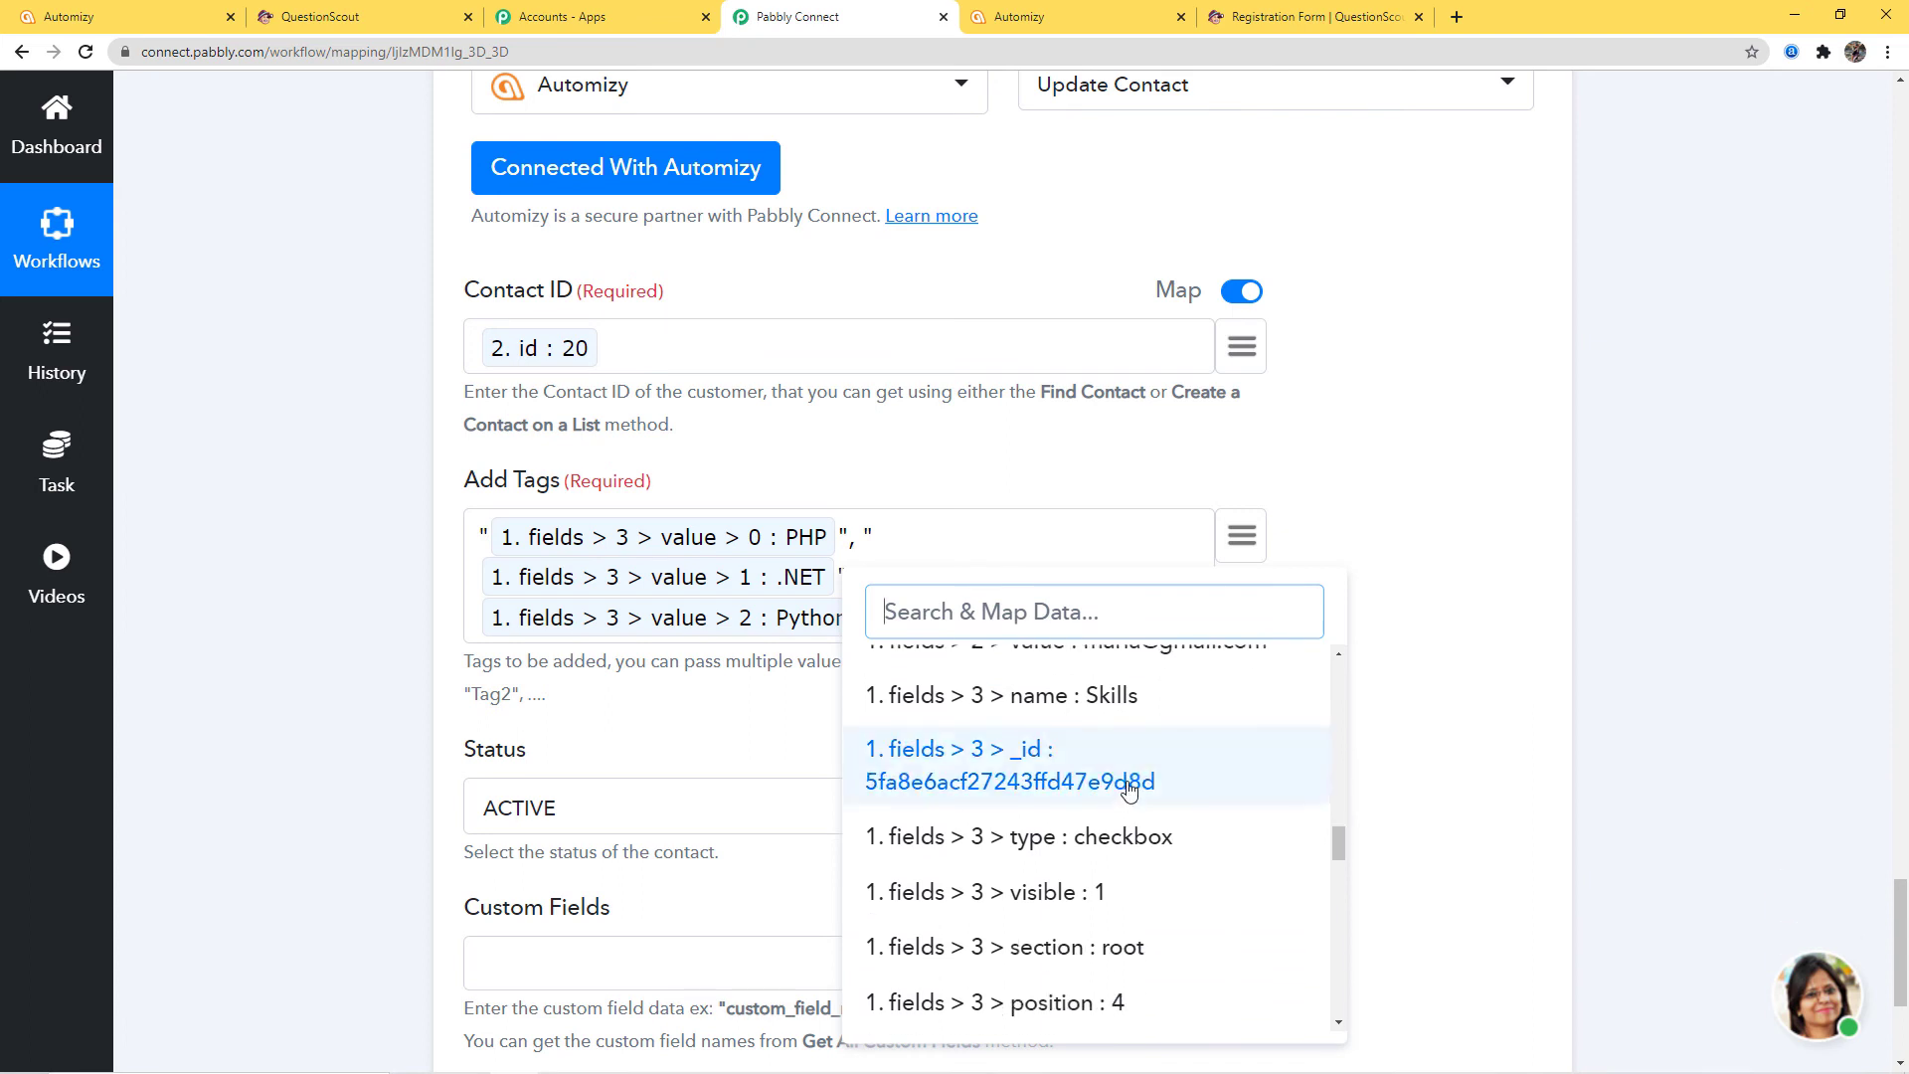
pyautogui.scroll(-4, 1124, 825)
pyautogui.click(1132, 822)
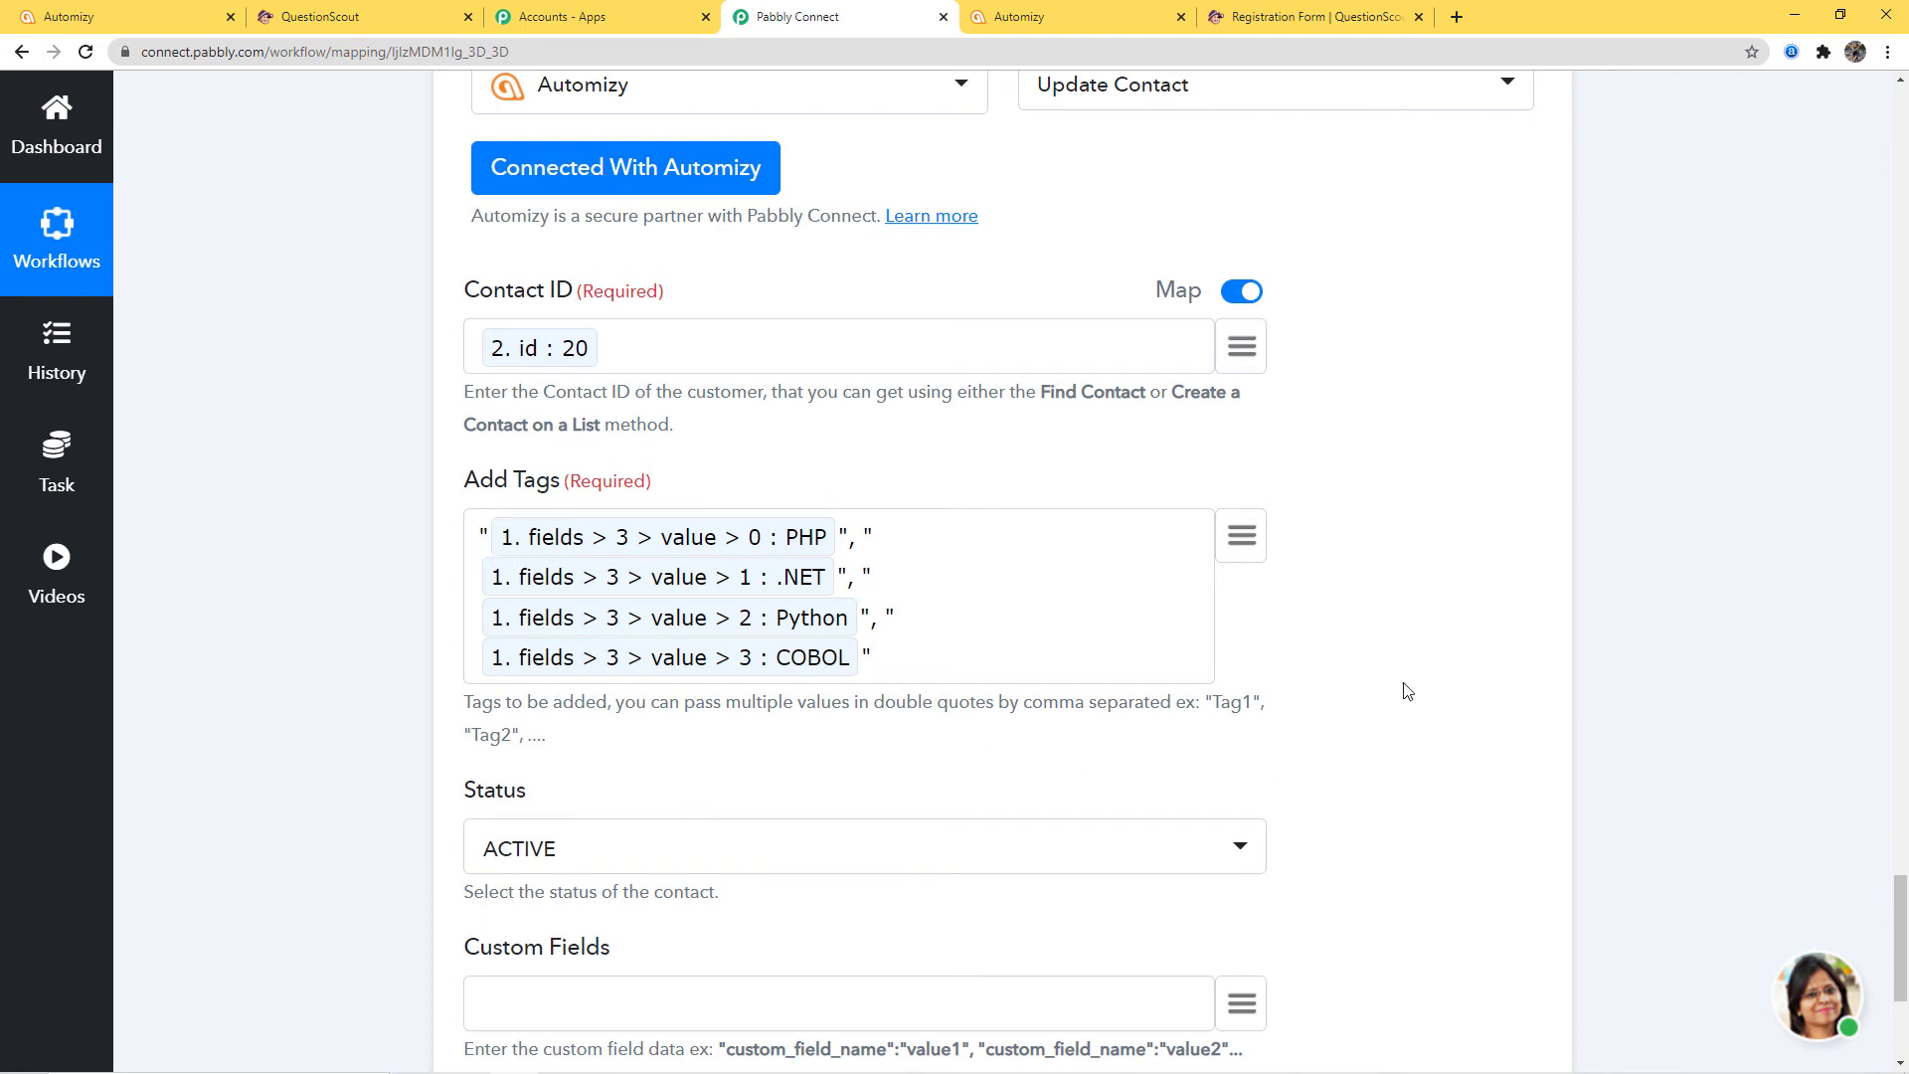
pyautogui.scroll(-4, 1406, 691)
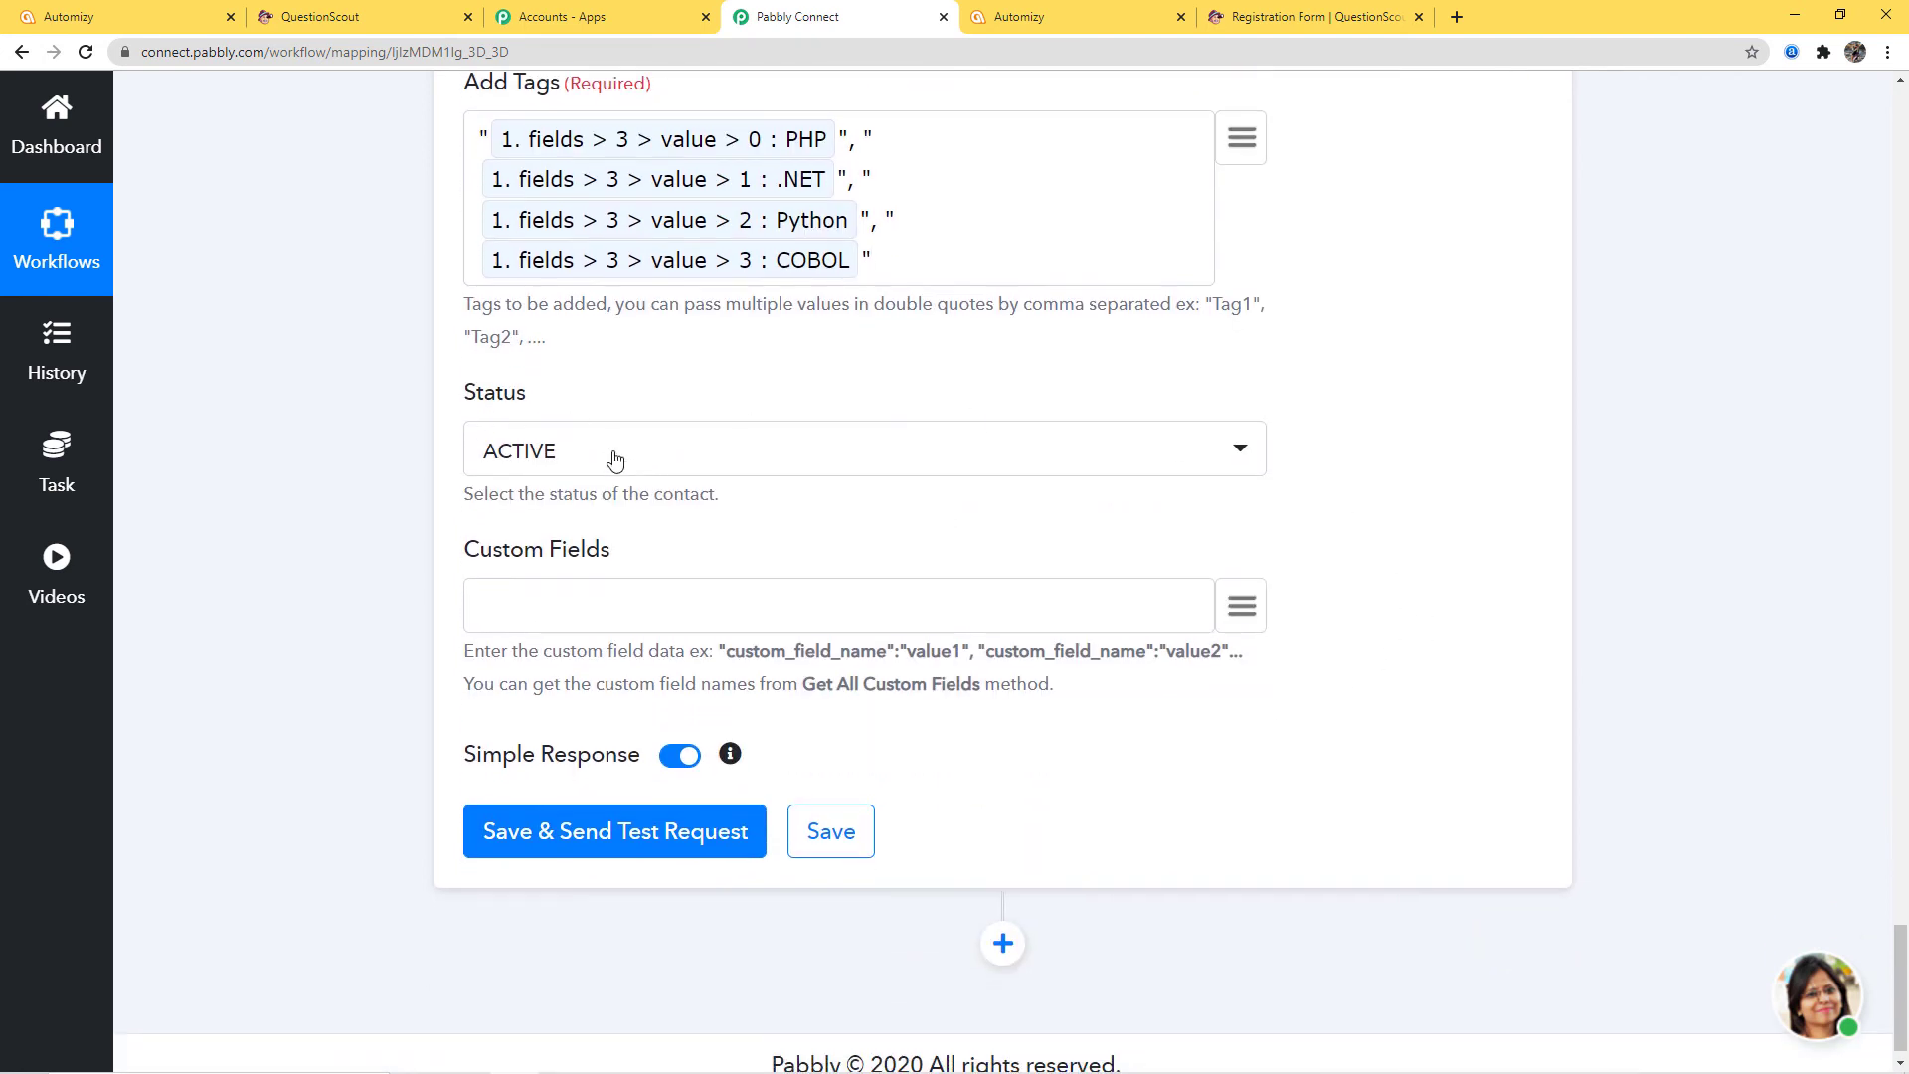
# Keep Status ACTIVE, send the test request returning contact id 20, and save the step
pyautogui.click(614, 460)
pyautogui.click(1202, 559)
pyautogui.scroll(-1, 1381, 678)
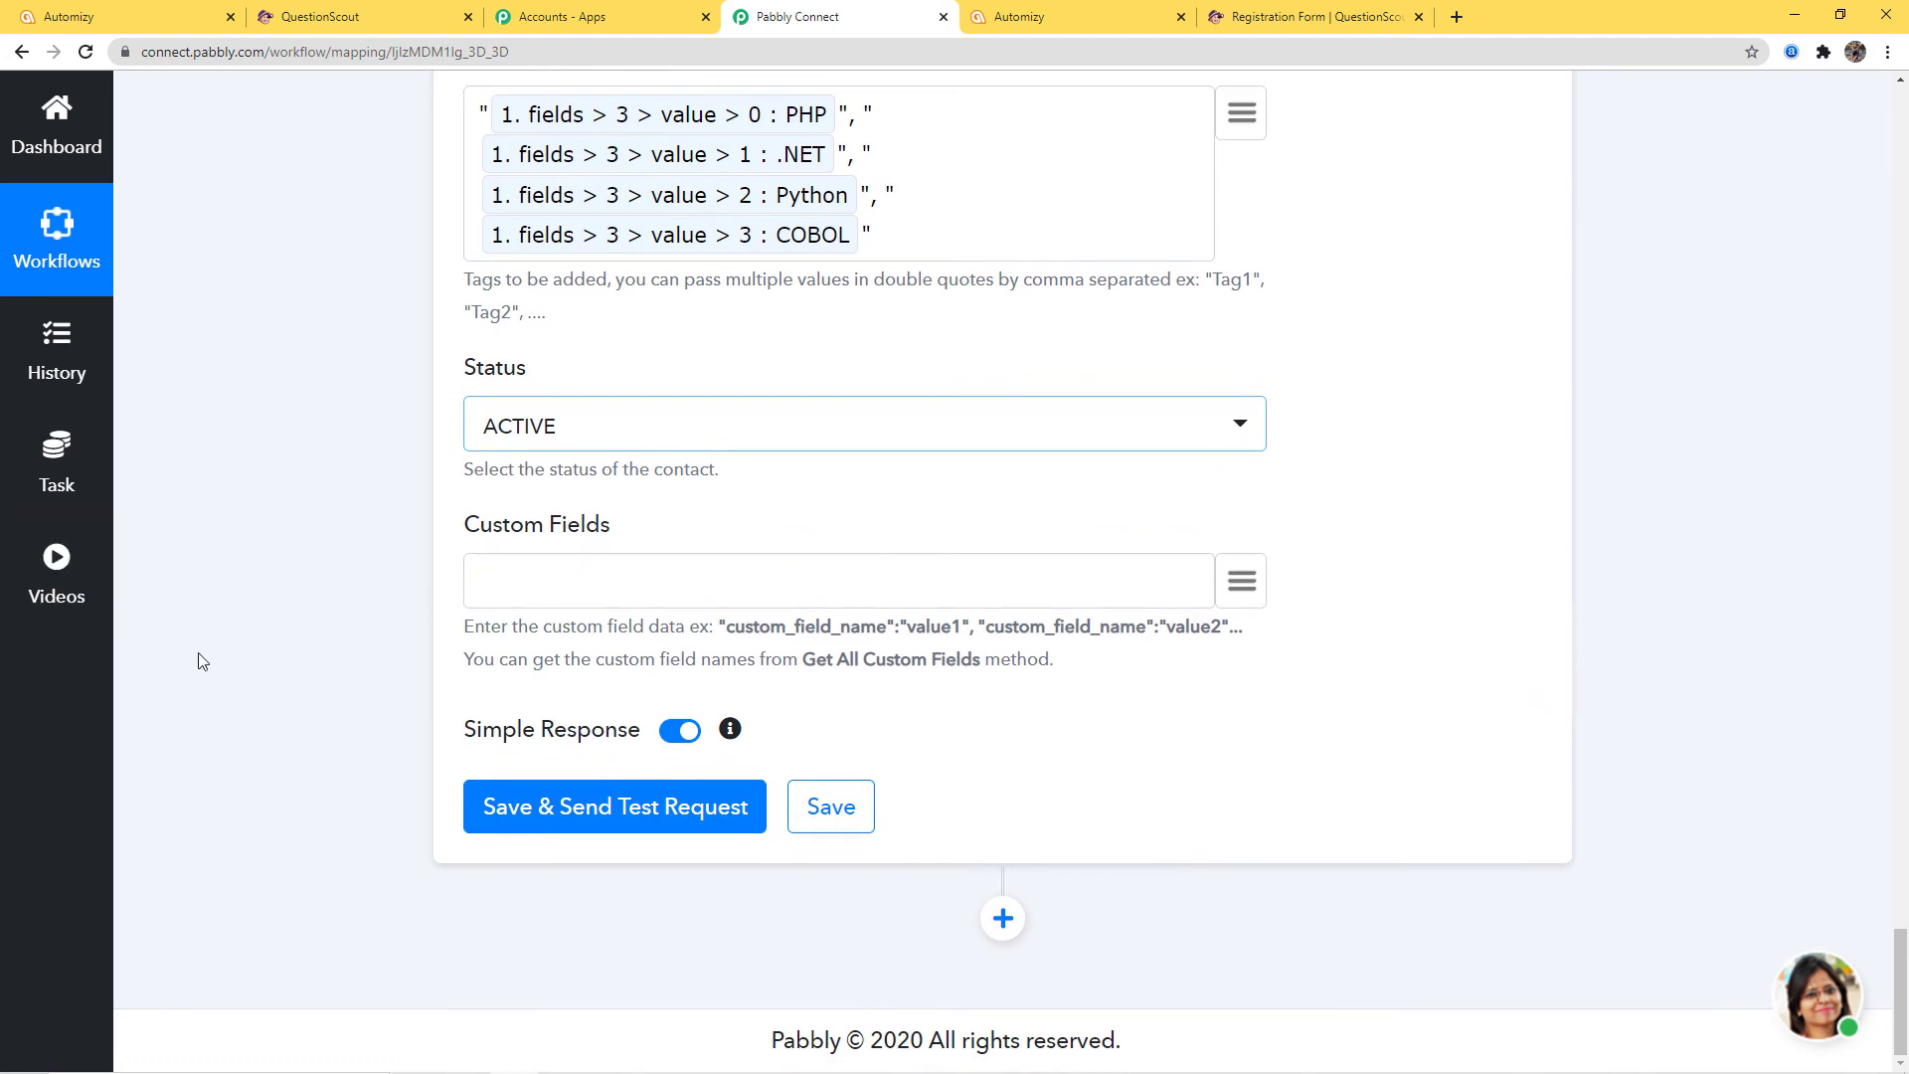
pyautogui.click(613, 822)
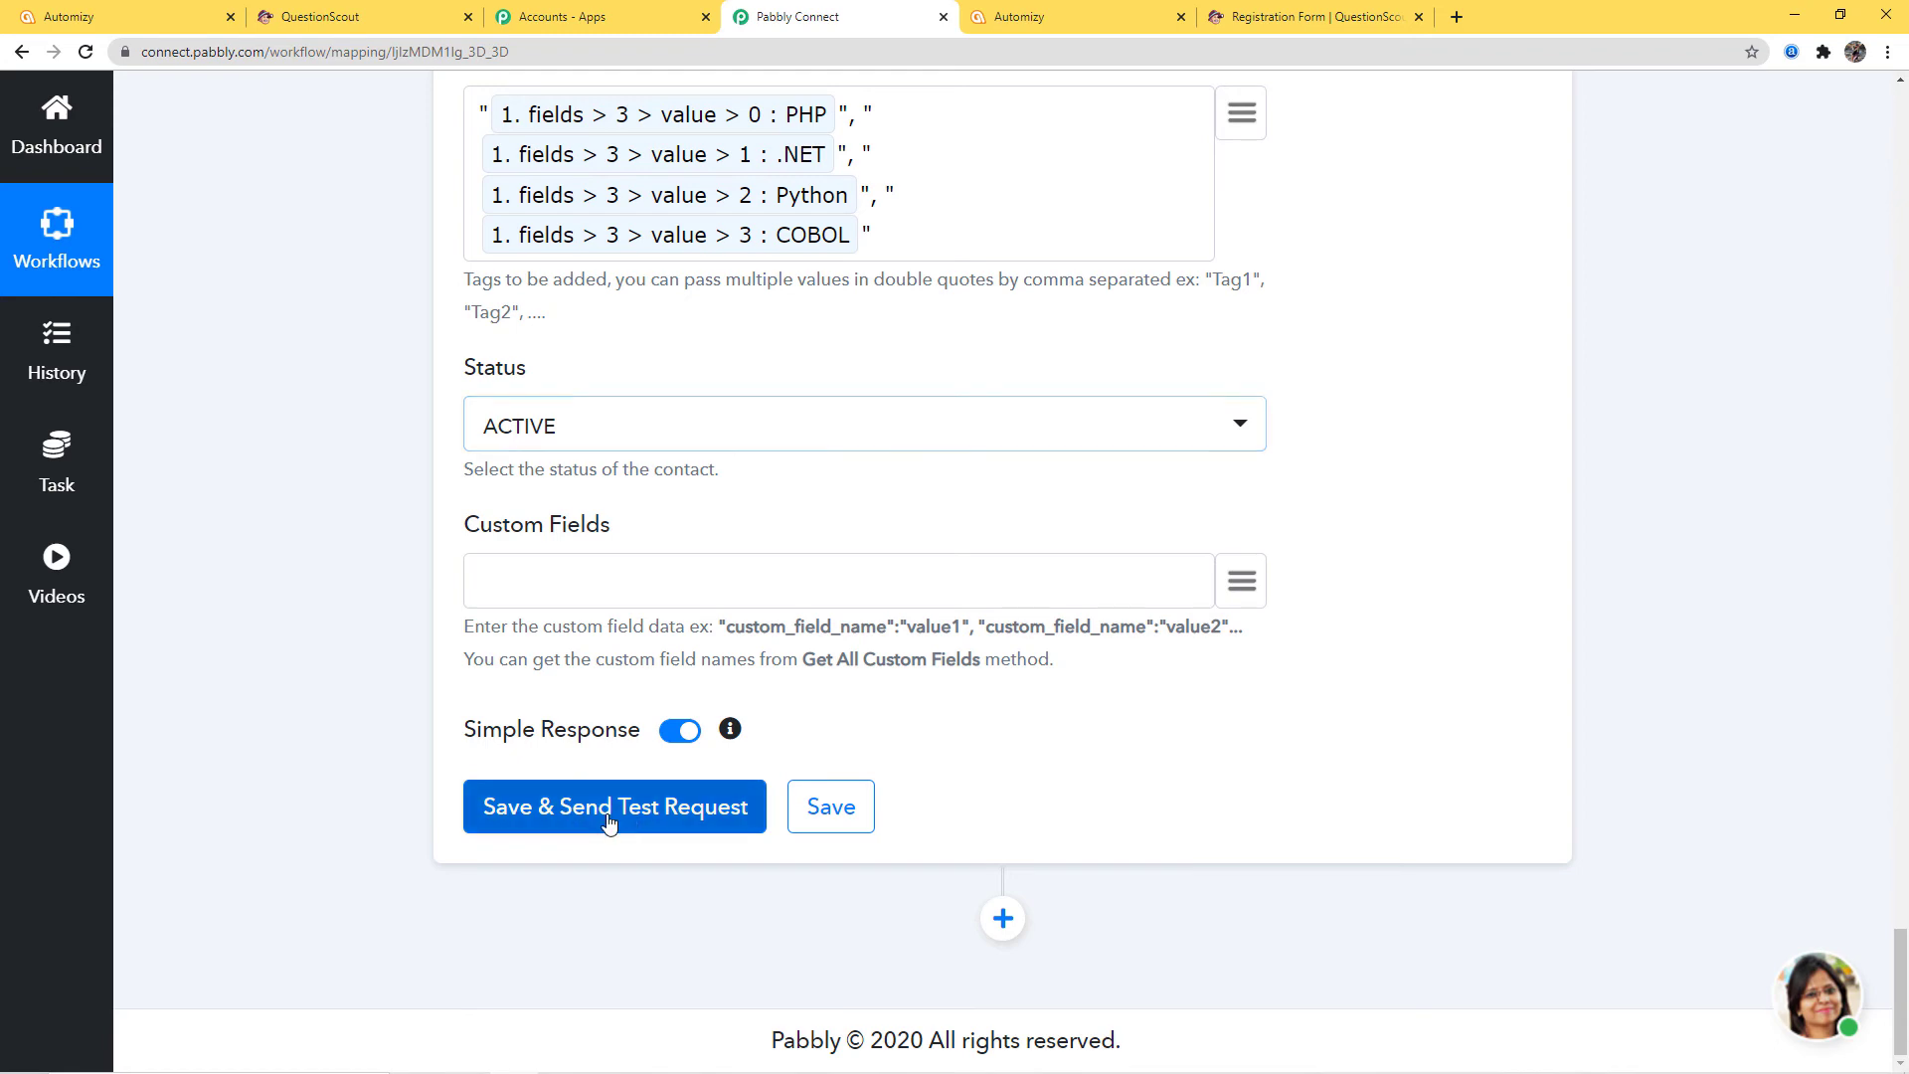
pyautogui.scroll(-5, 1662, 670)
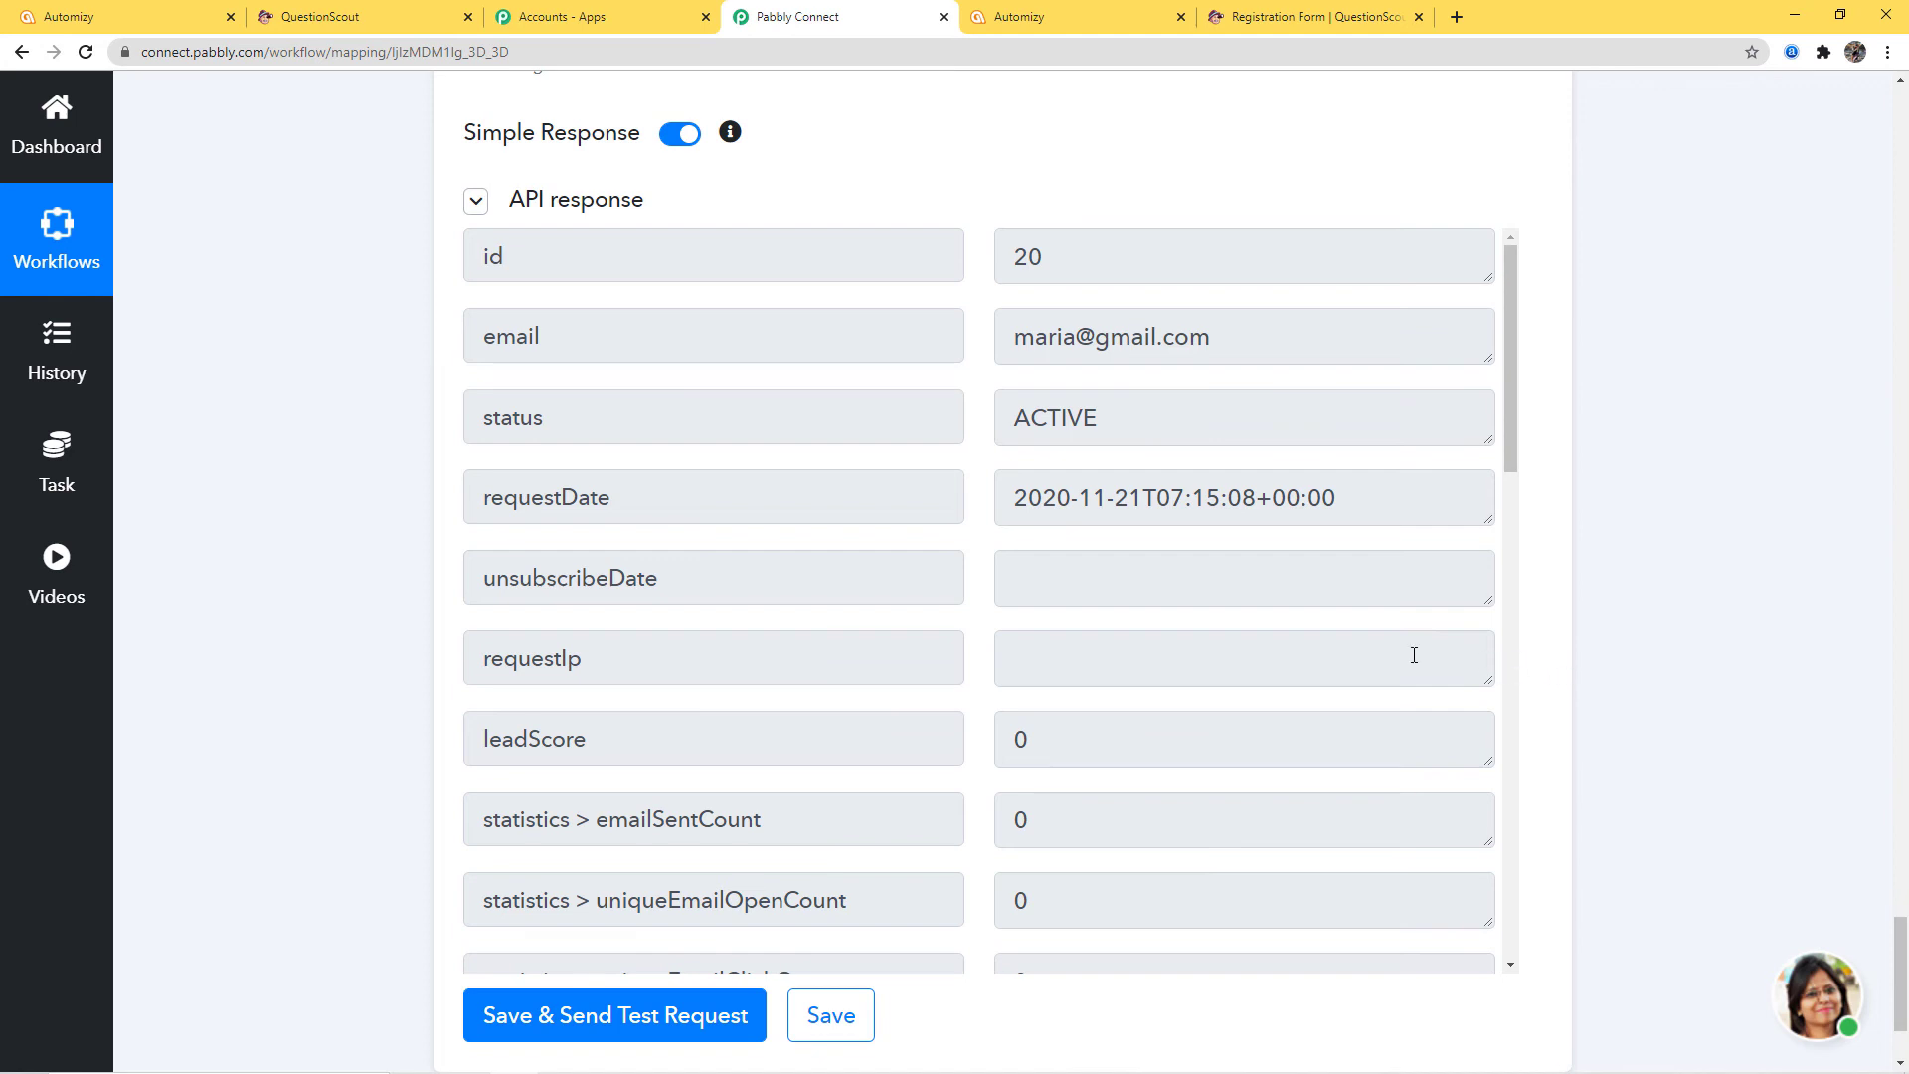
pyautogui.click(848, 1015)
# Open the QuestionScout to Automizy list's contact profile, verify its skill tags, then close it
pyautogui.click(74, 22)
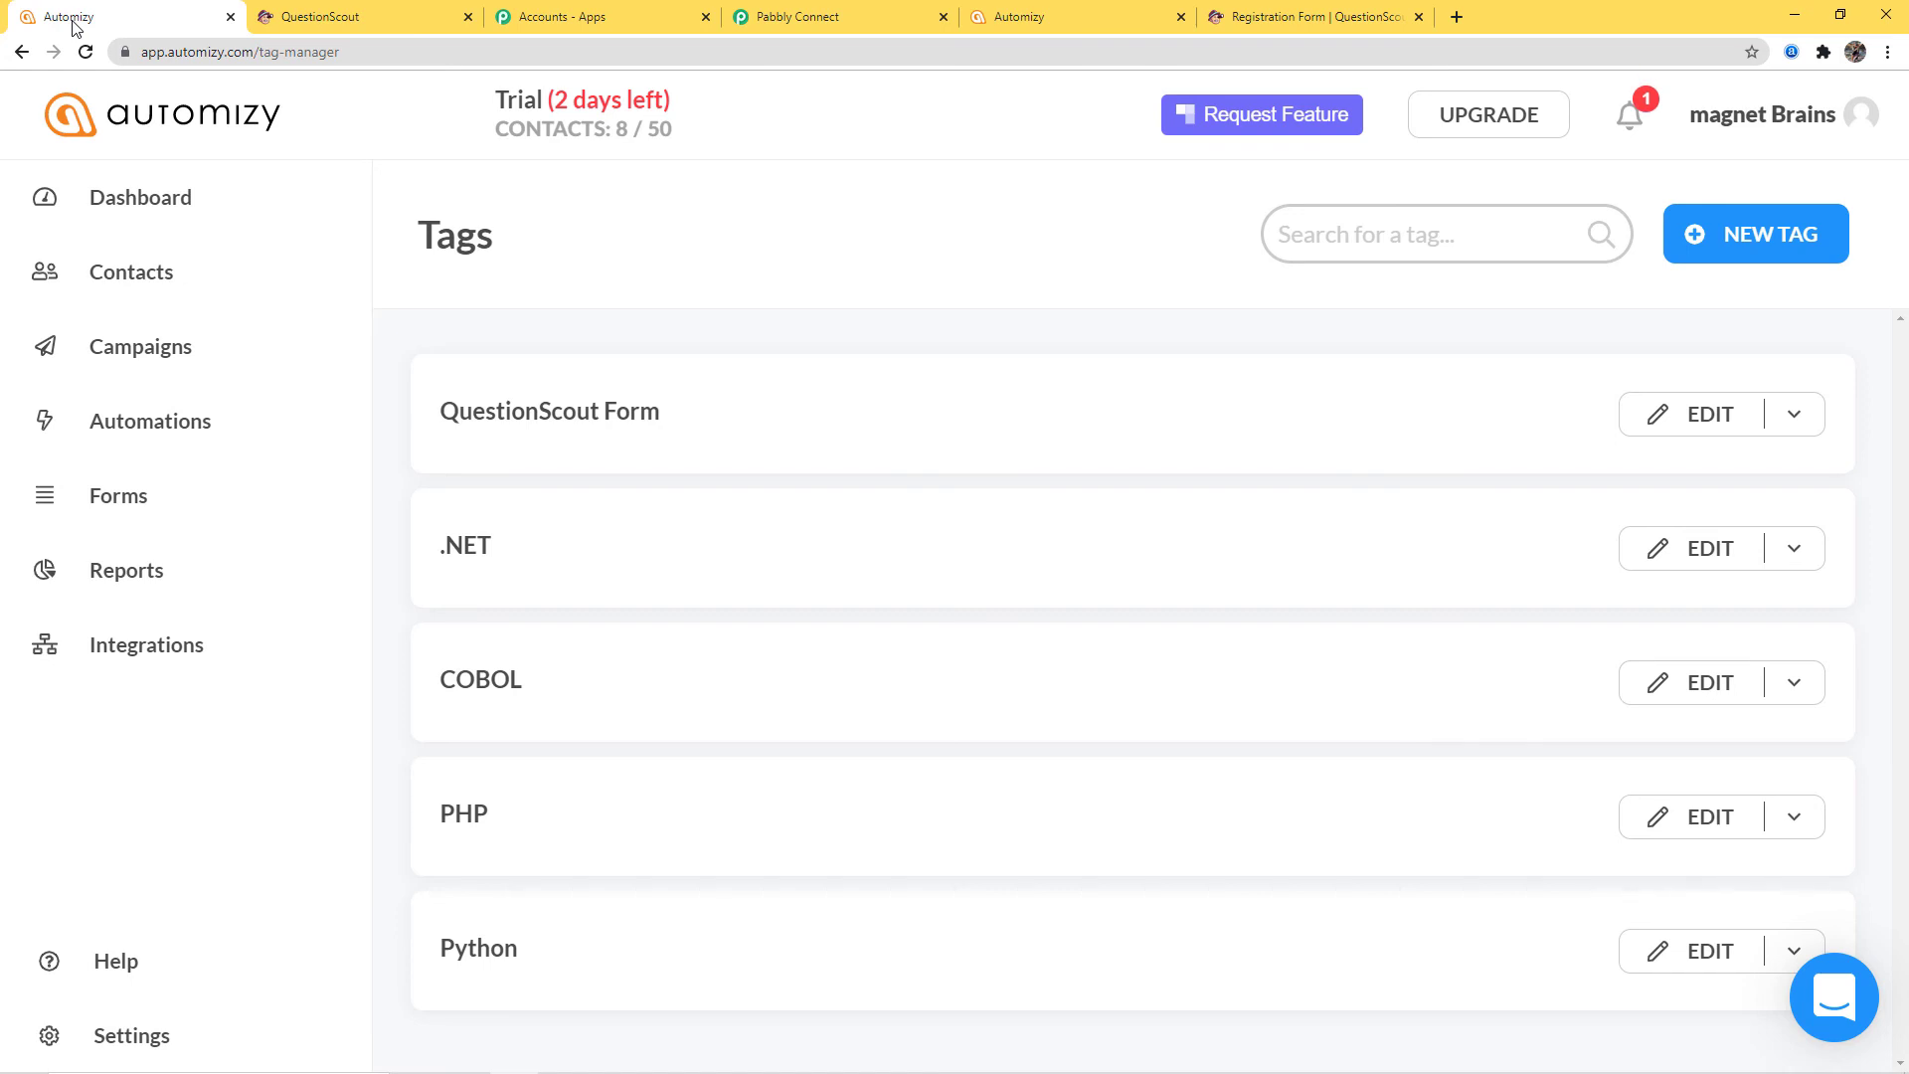
pyautogui.click(174, 268)
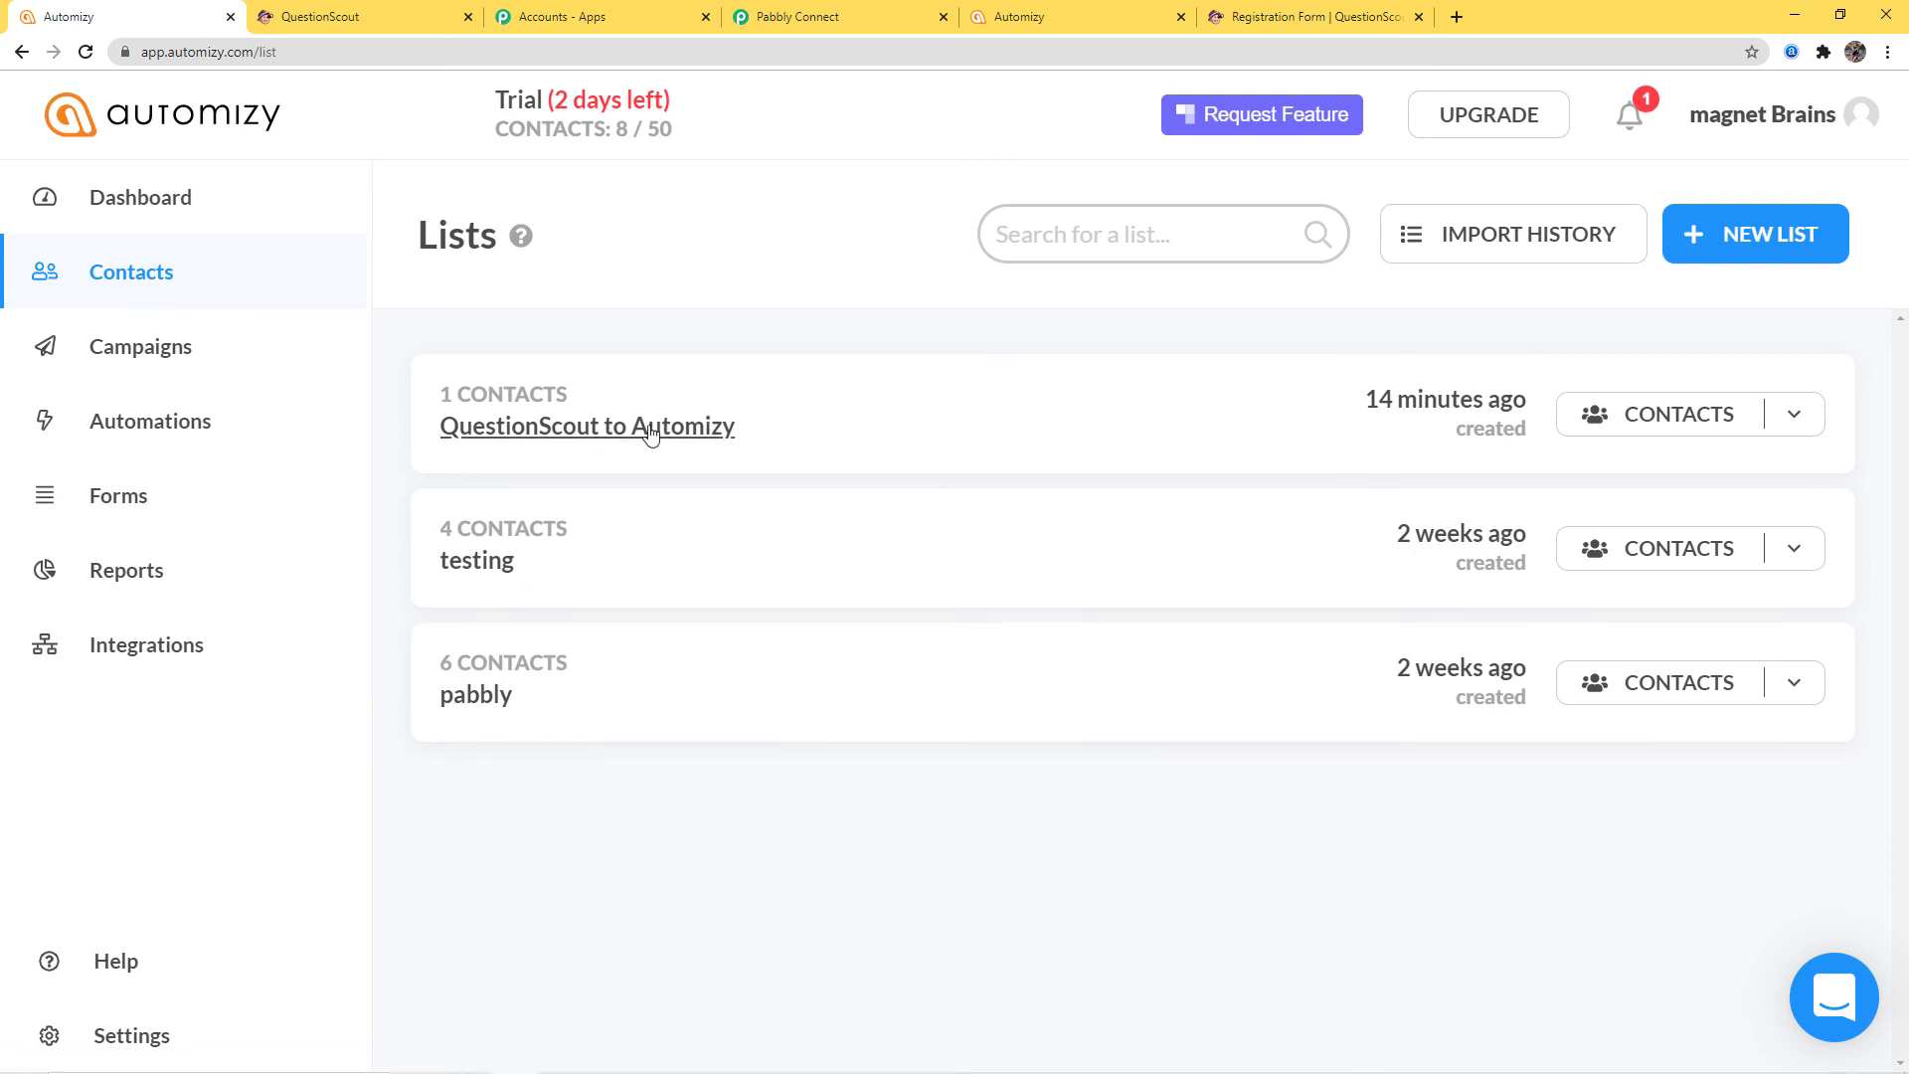
pyautogui.click(593, 437)
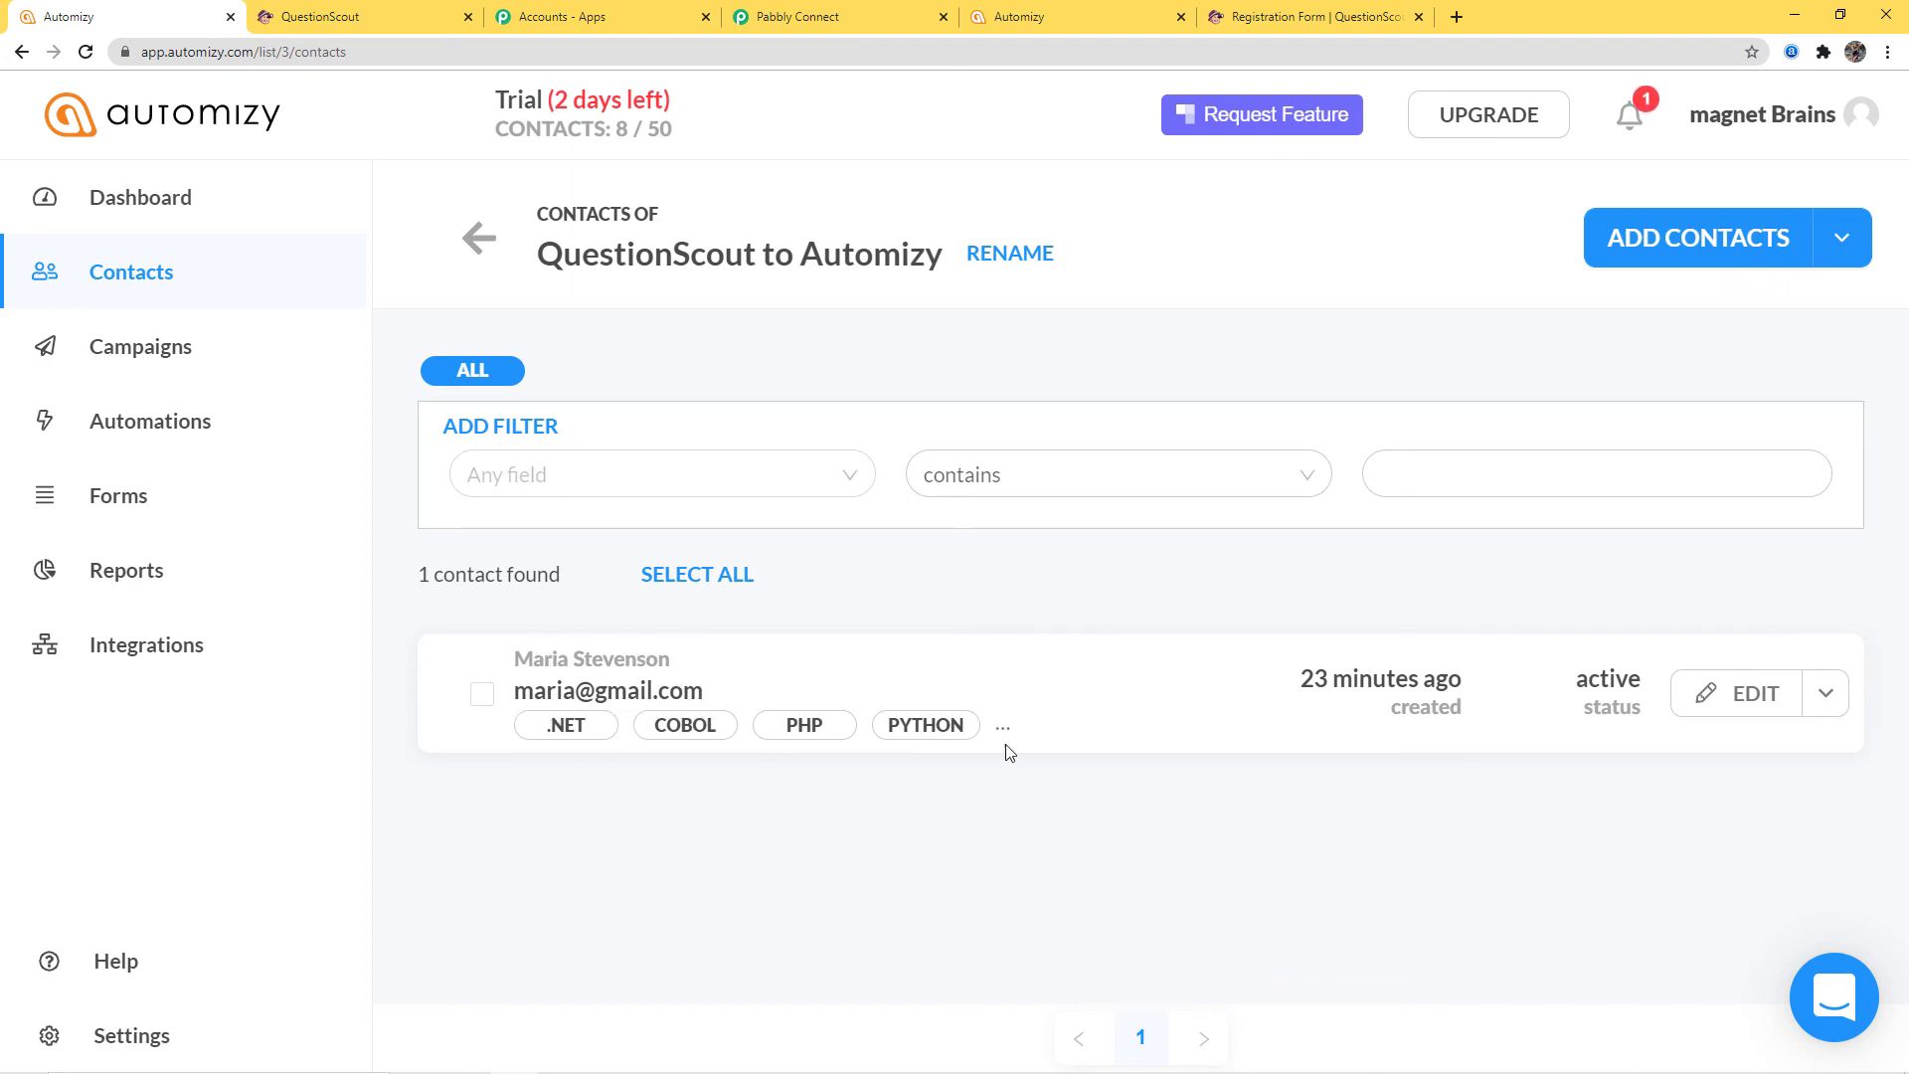
pyautogui.click(642, 694)
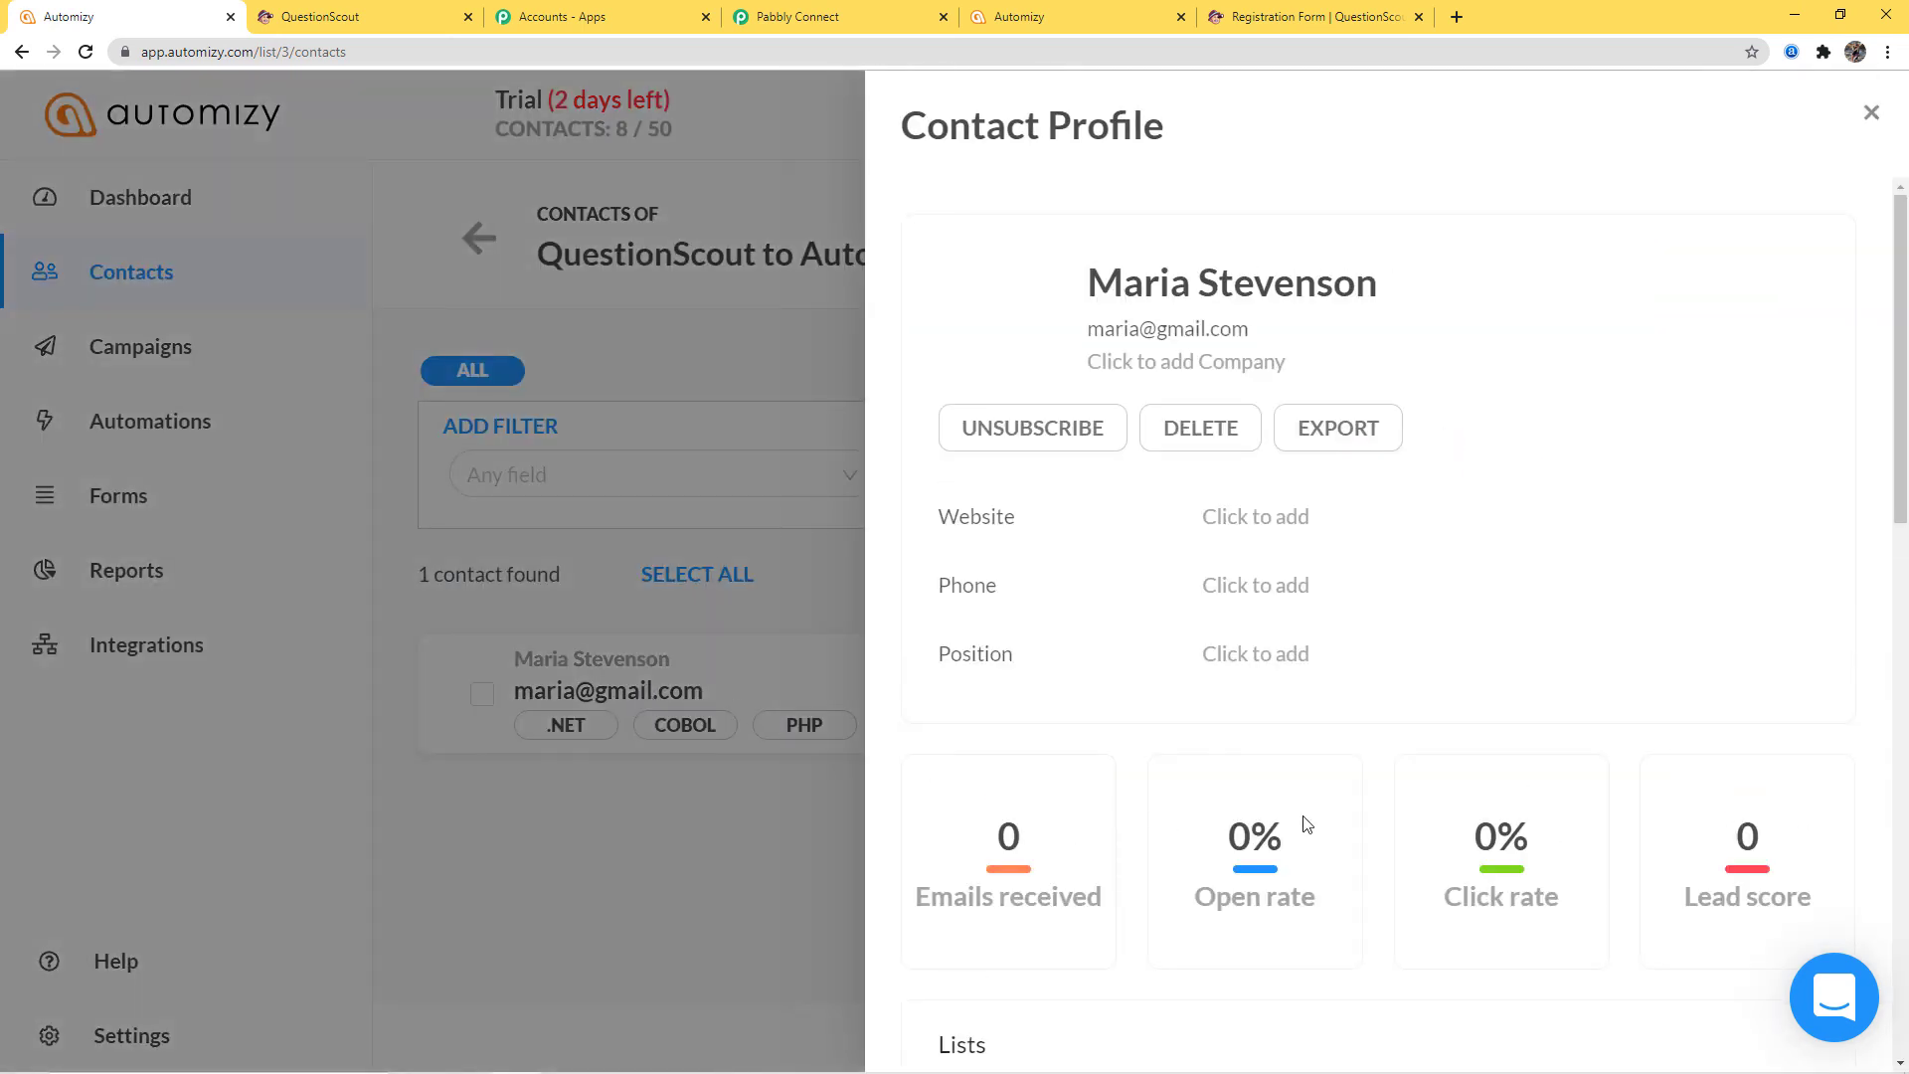
pyautogui.scroll(-4, 1427, 662)
pyautogui.scroll(-4, 1427, 661)
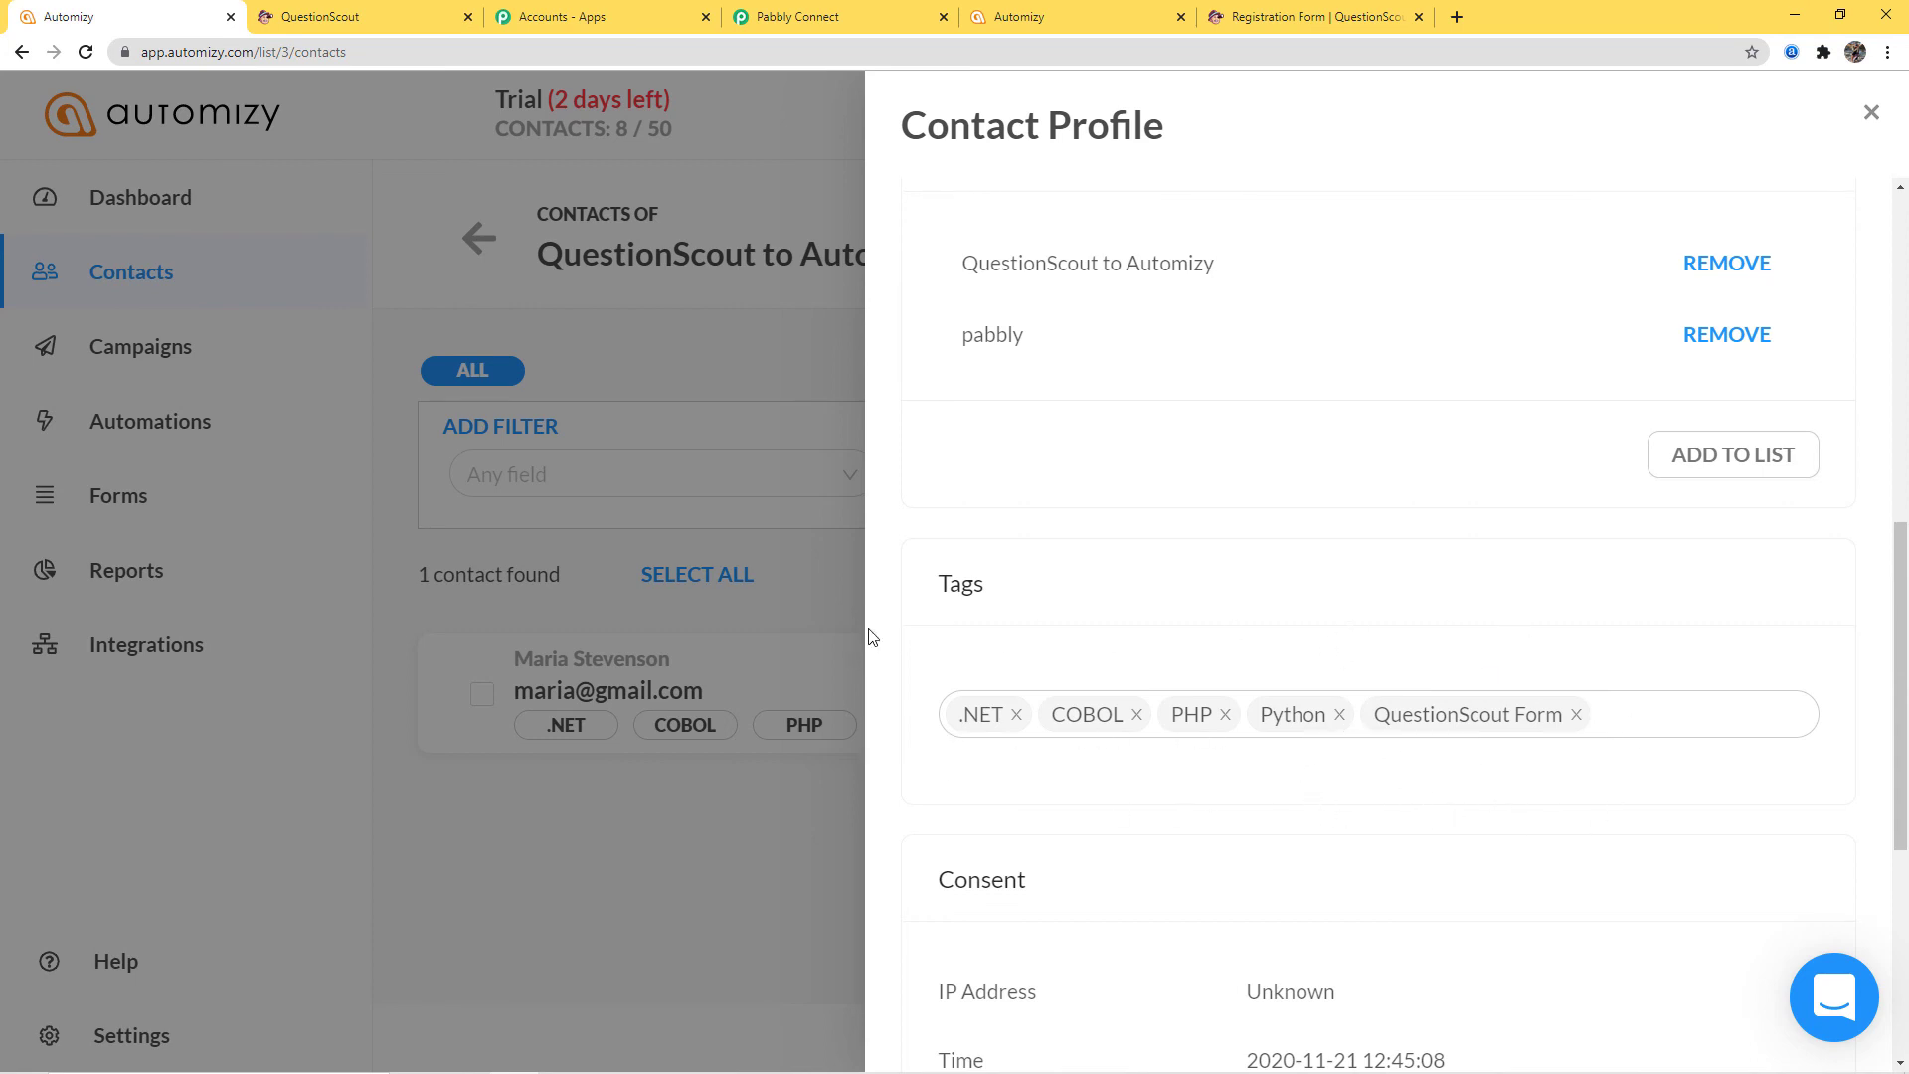
pyautogui.click(732, 344)
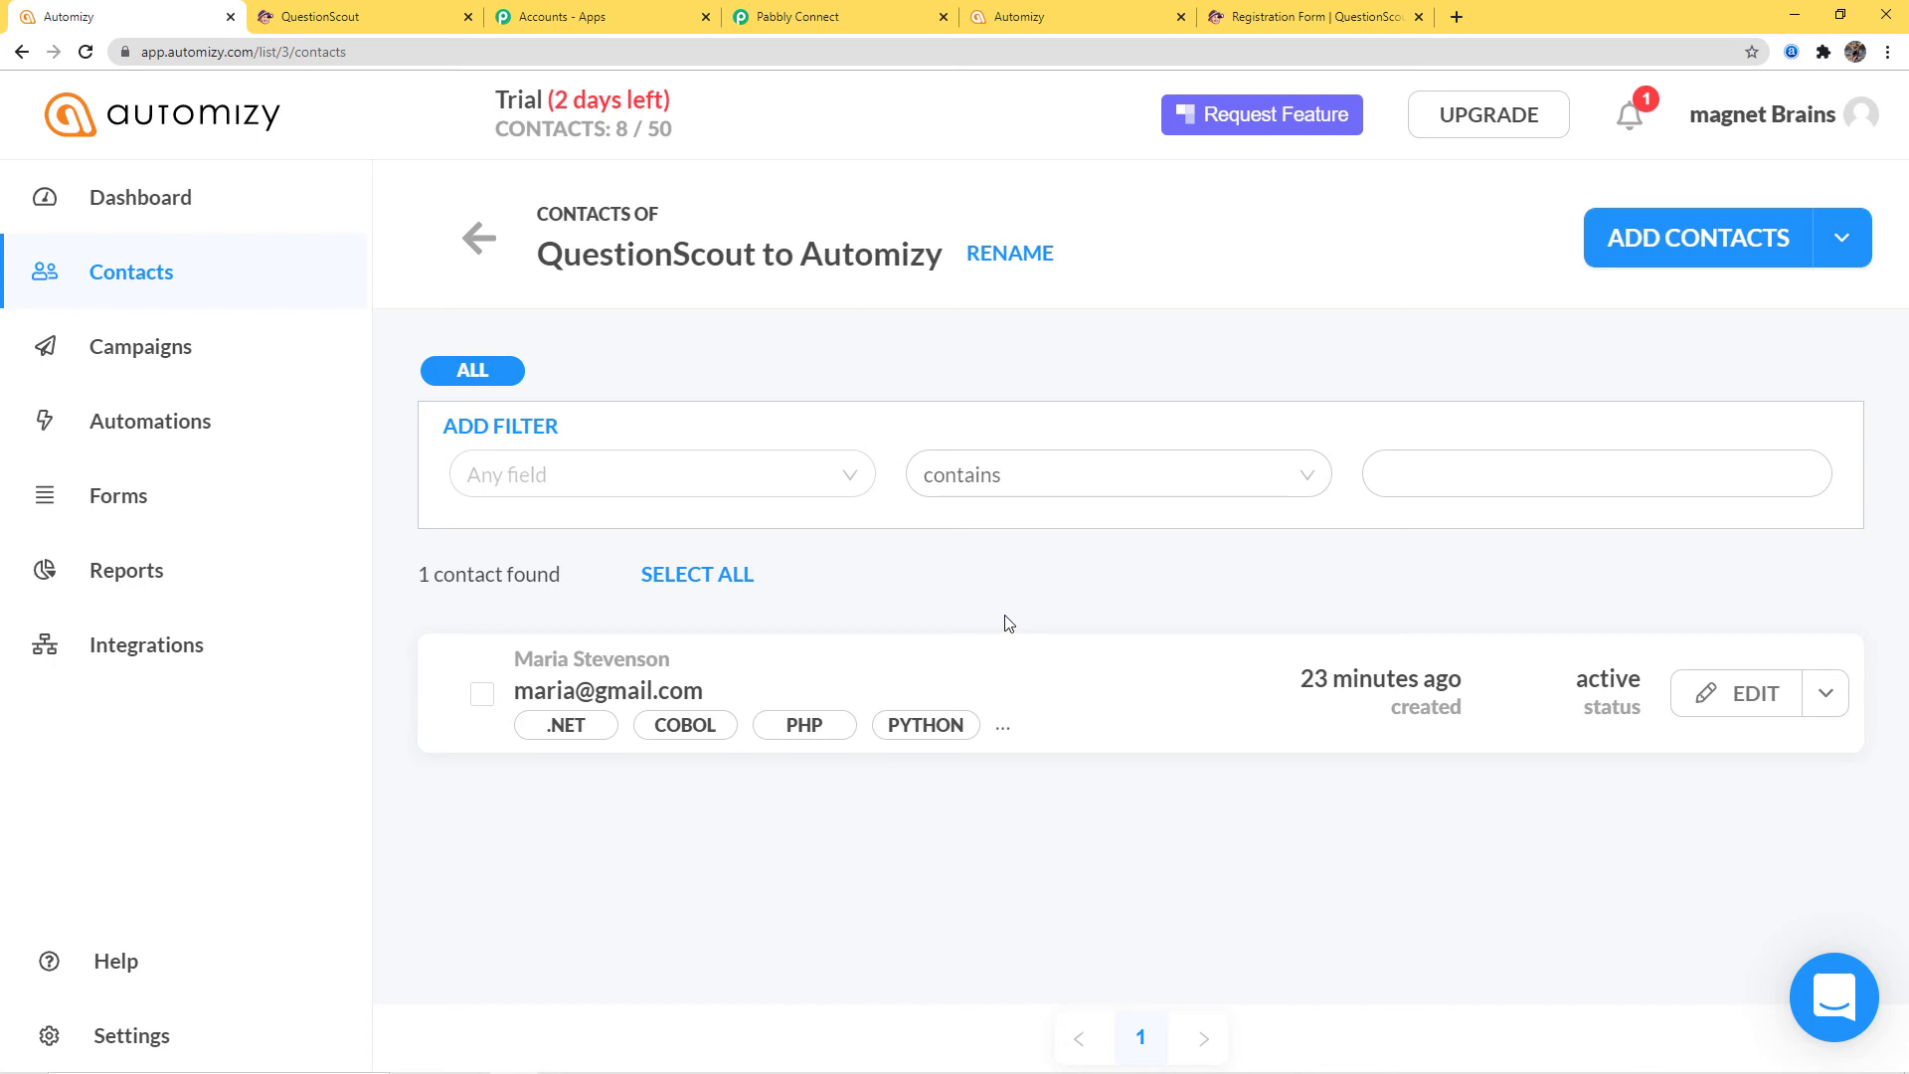
# Enter a new registrant's first name, last name and email in the QuestionScout Registration Form
pyautogui.click(1298, 25)
pyautogui.scroll(5, 1555, 682)
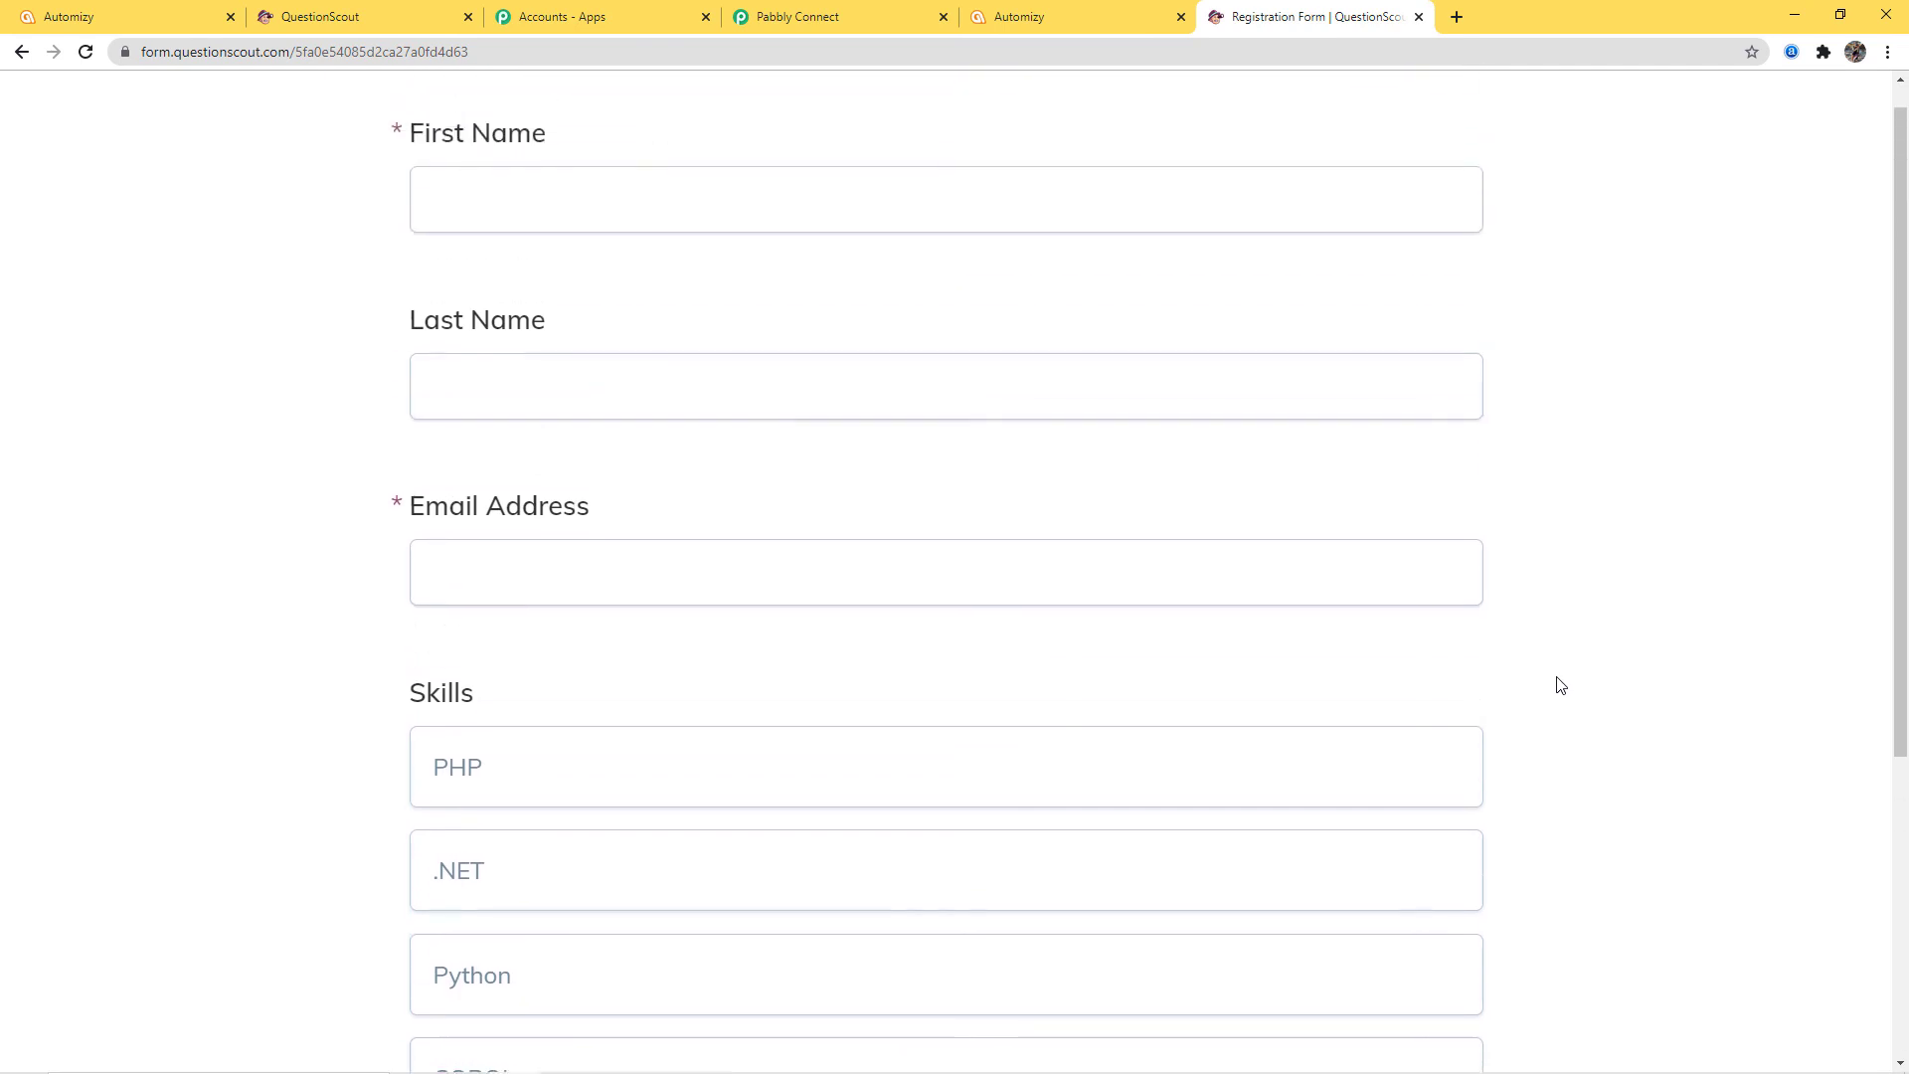
pyautogui.scroll(1, 1559, 684)
pyautogui.click(729, 247)
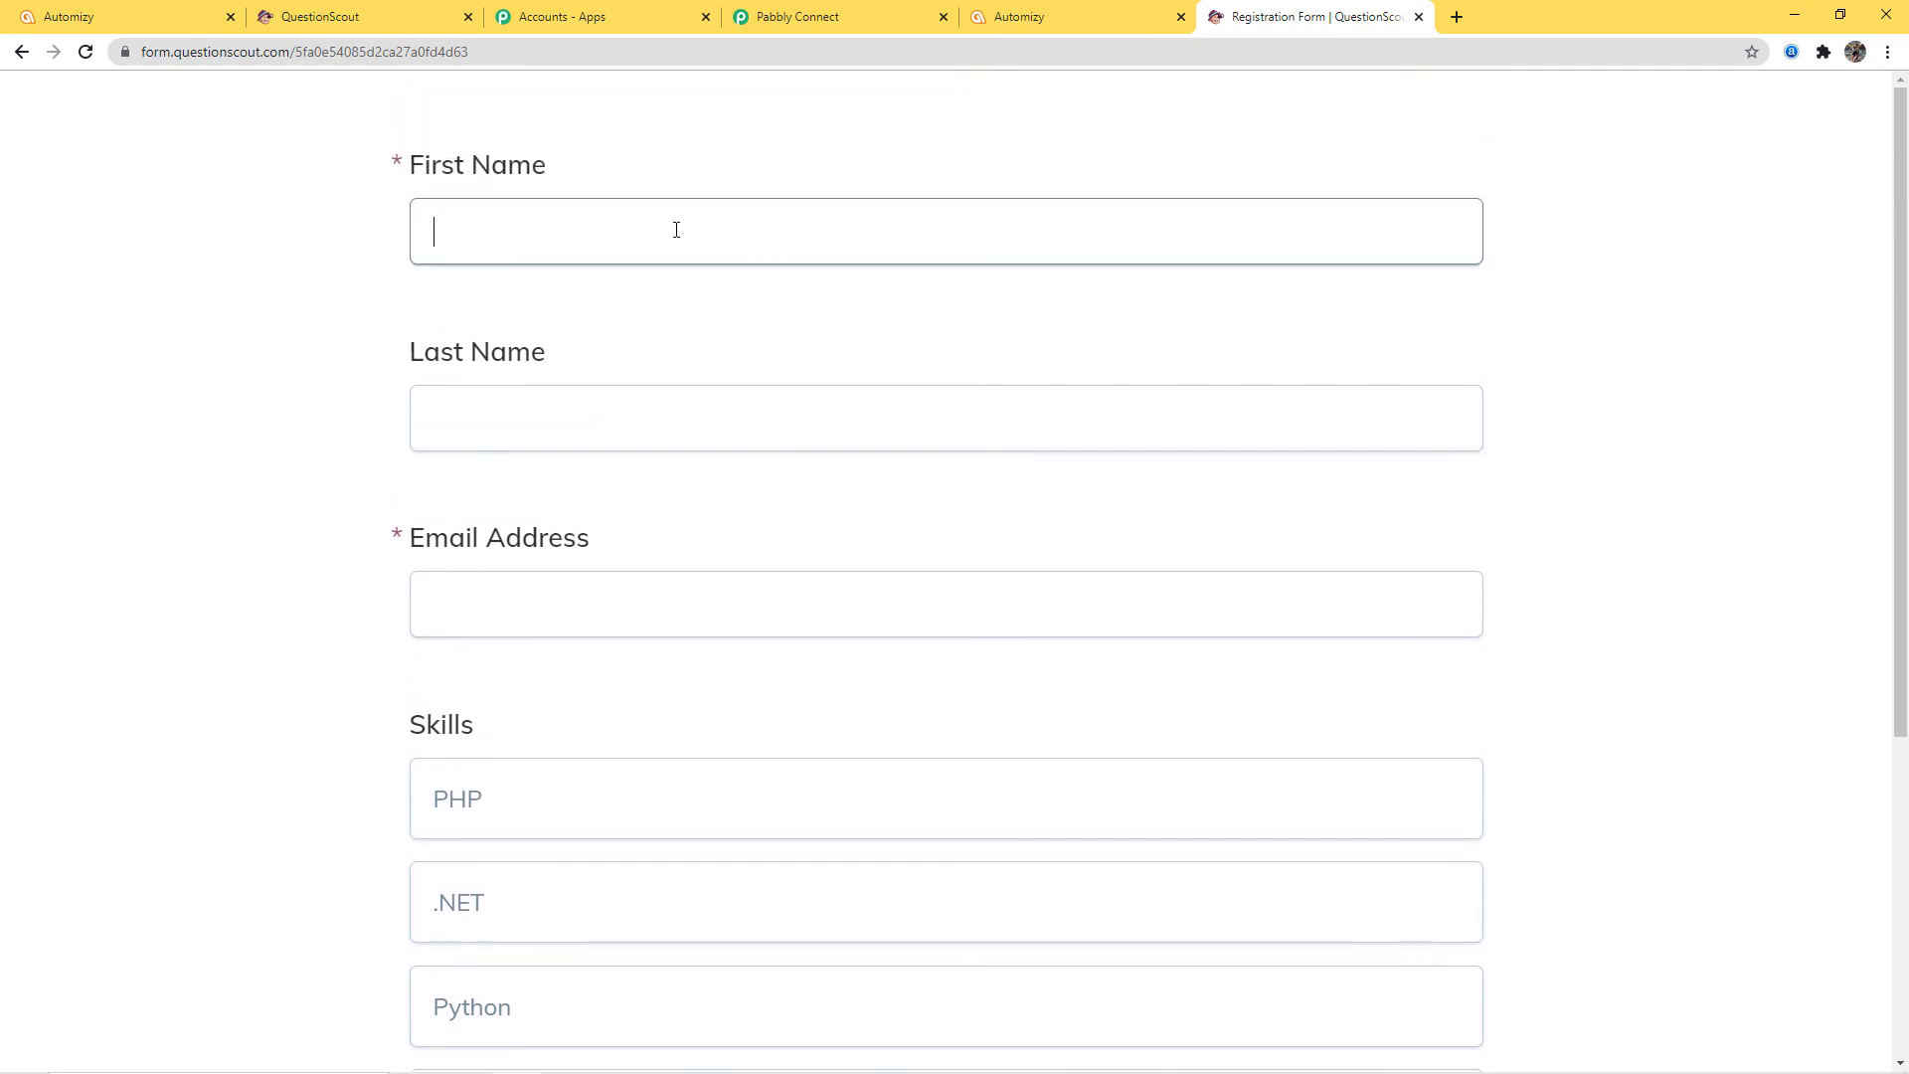
pyautogui.click(707, 401)
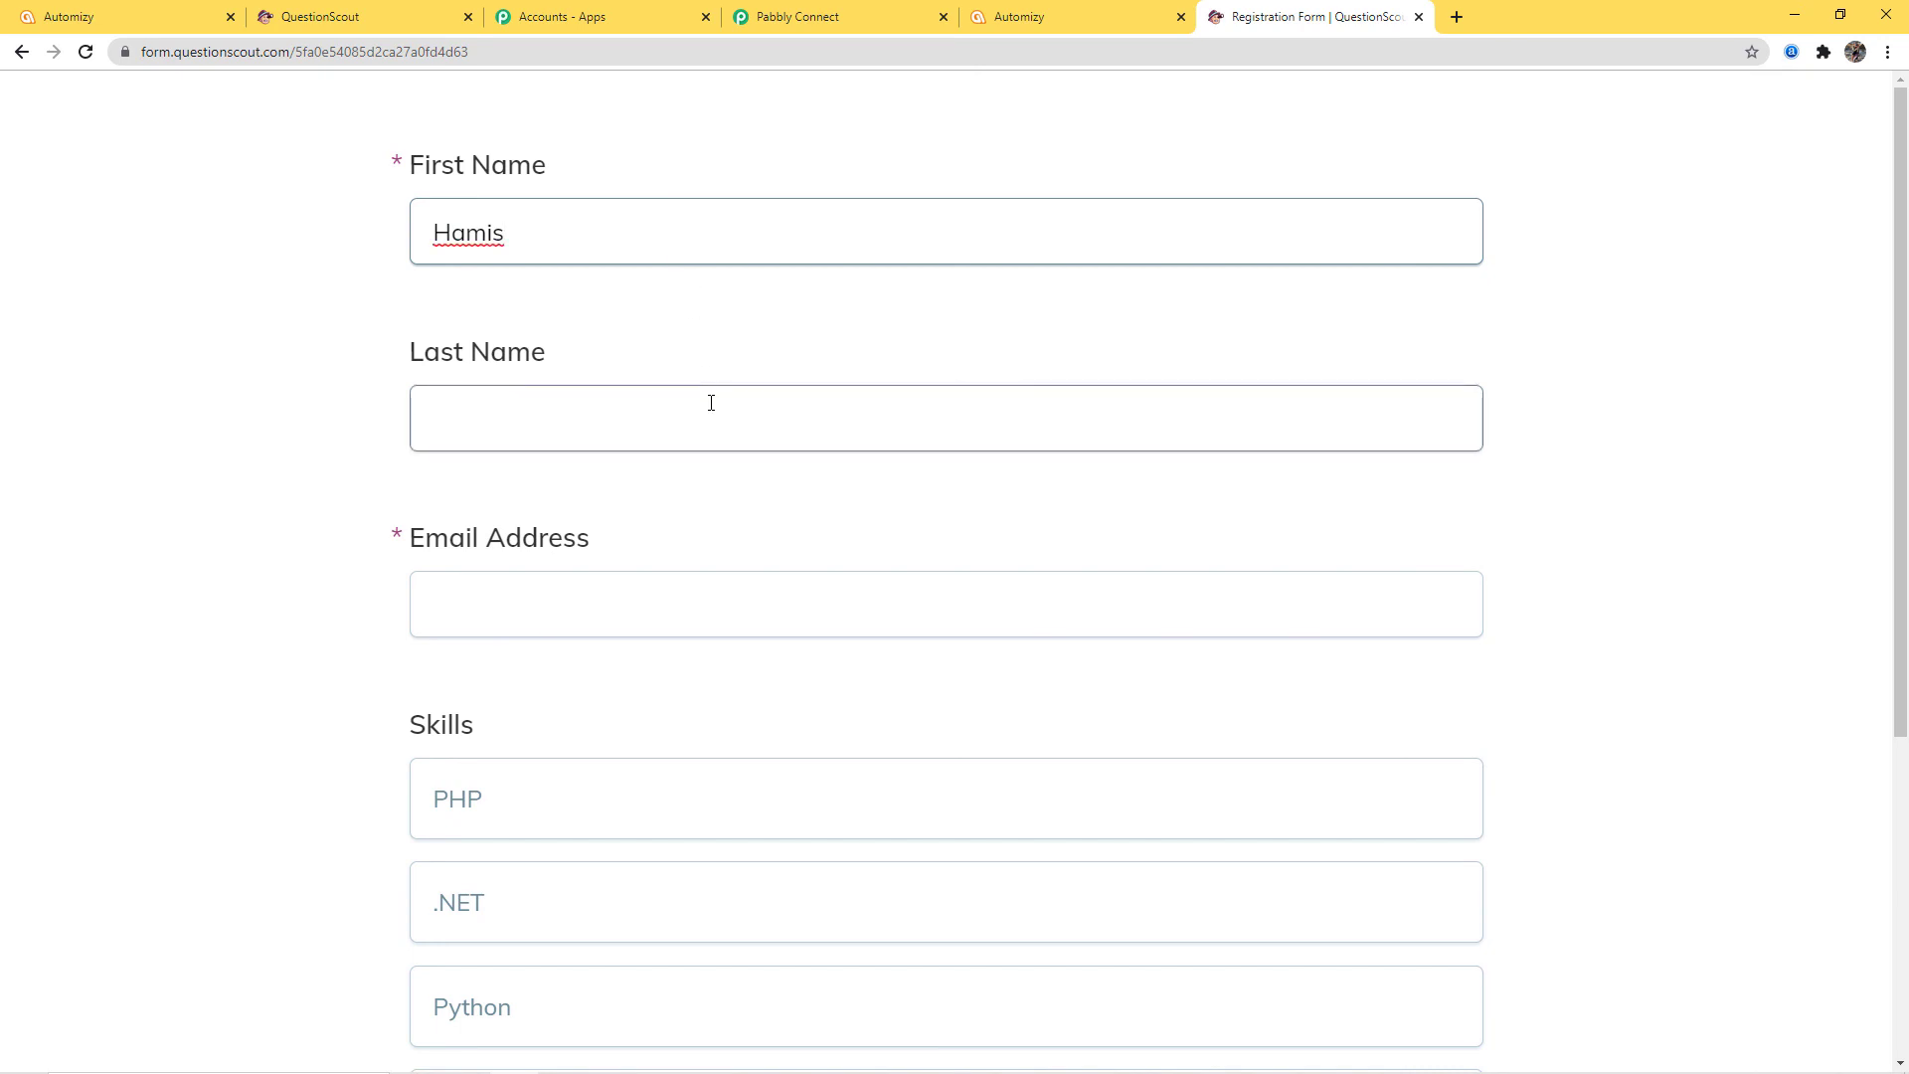
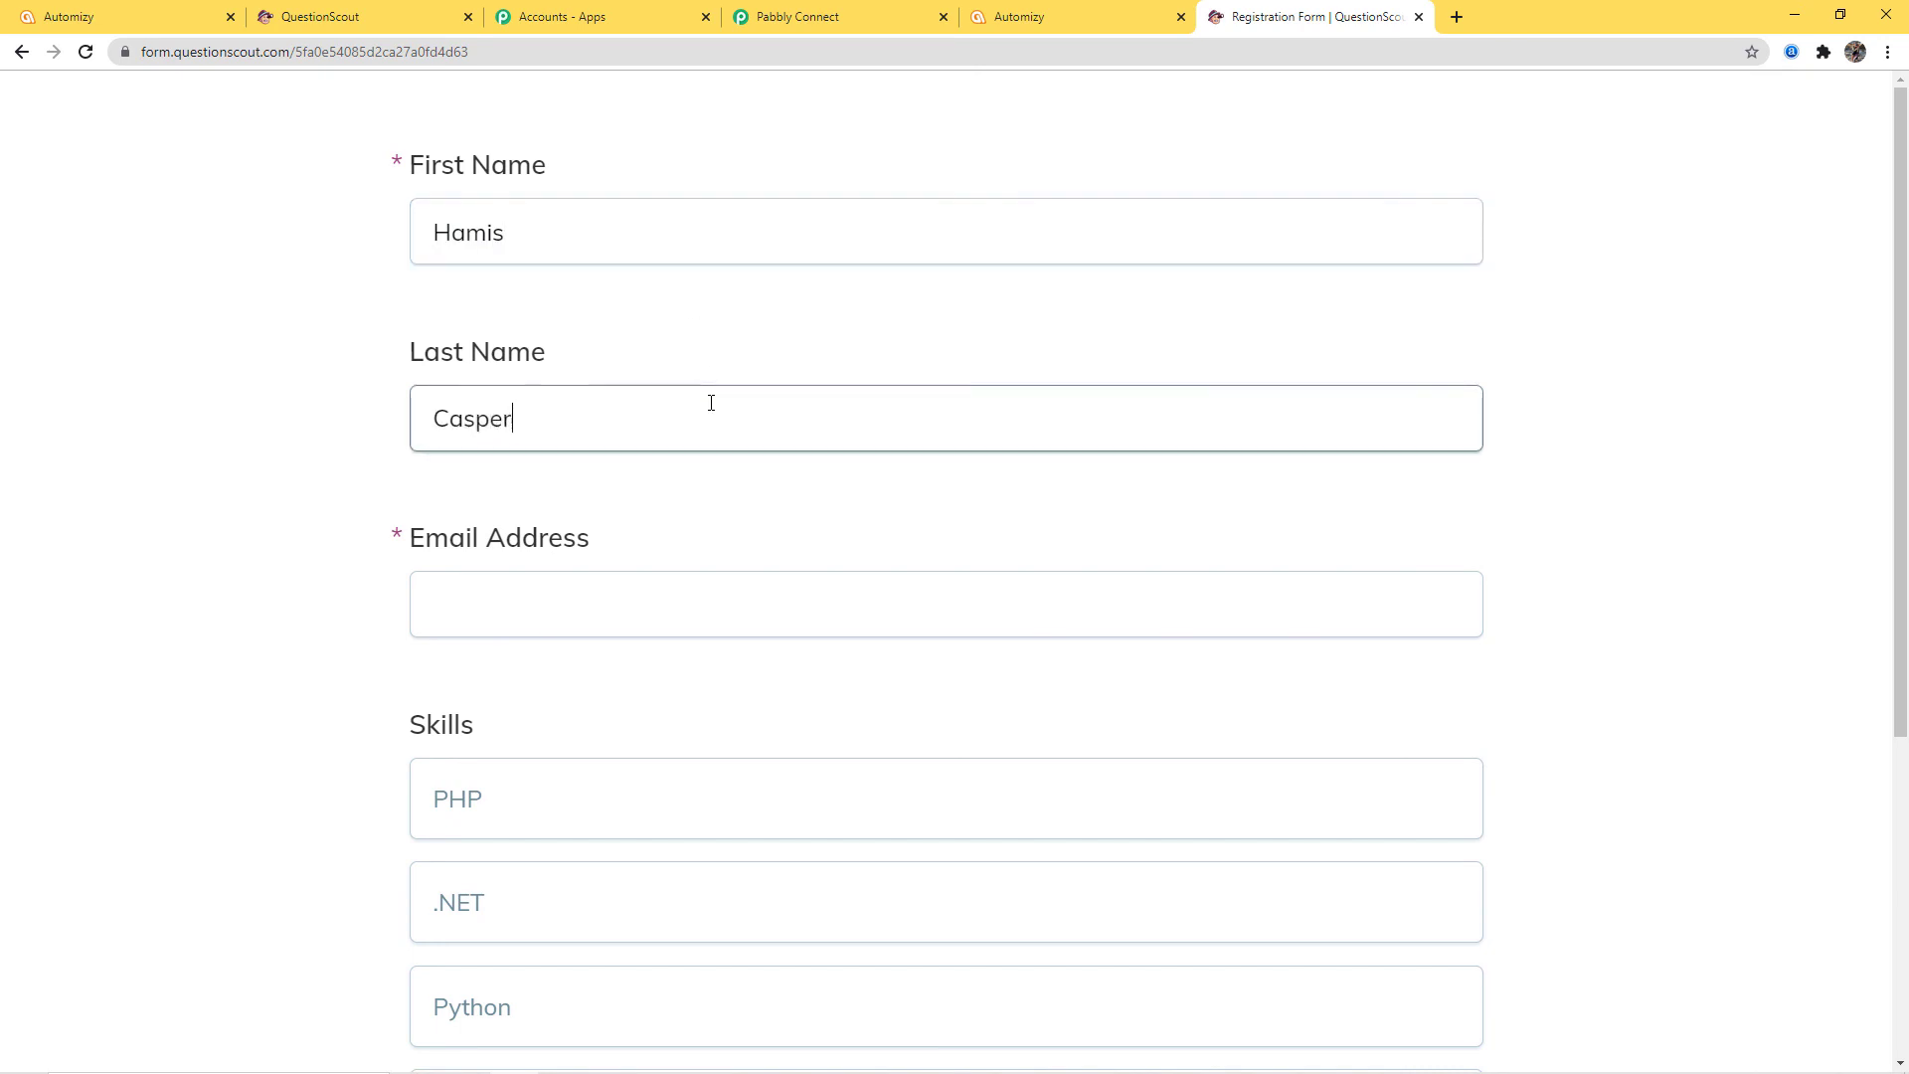
pyautogui.click(609, 603)
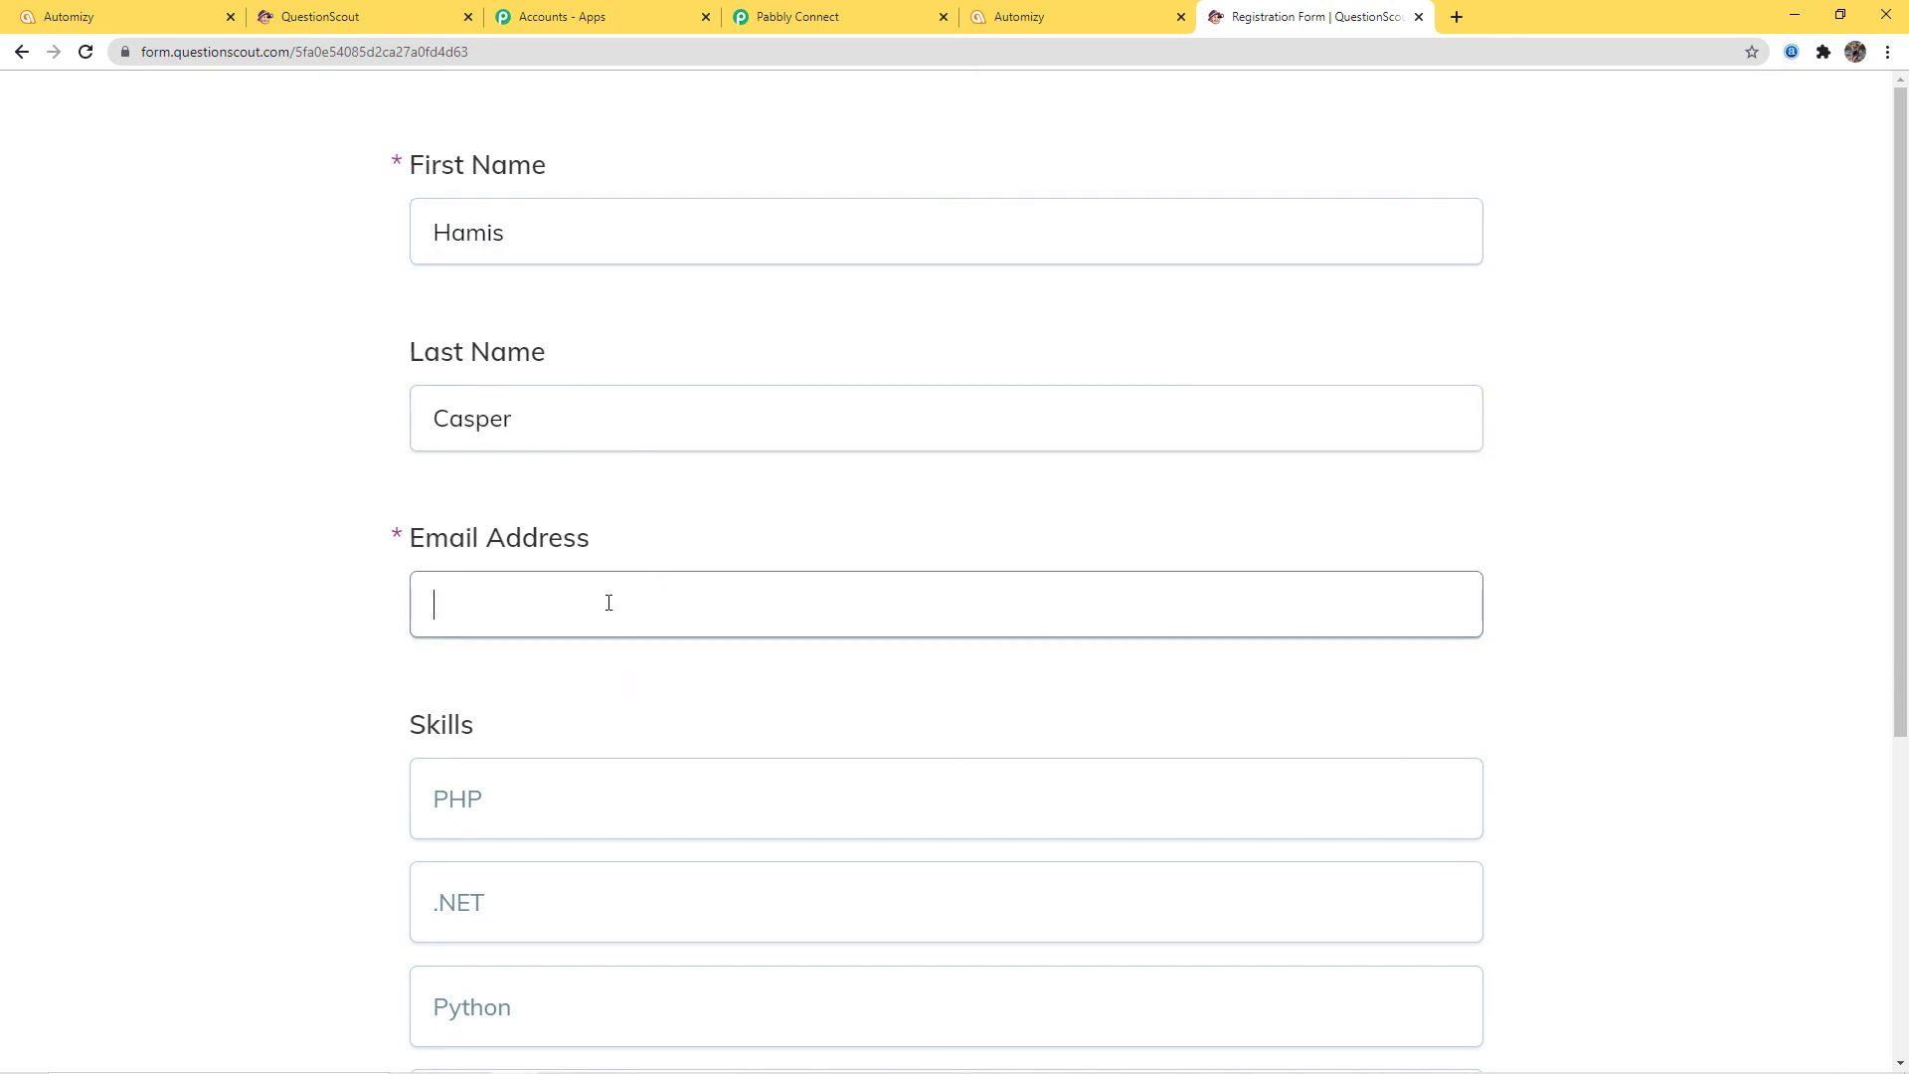
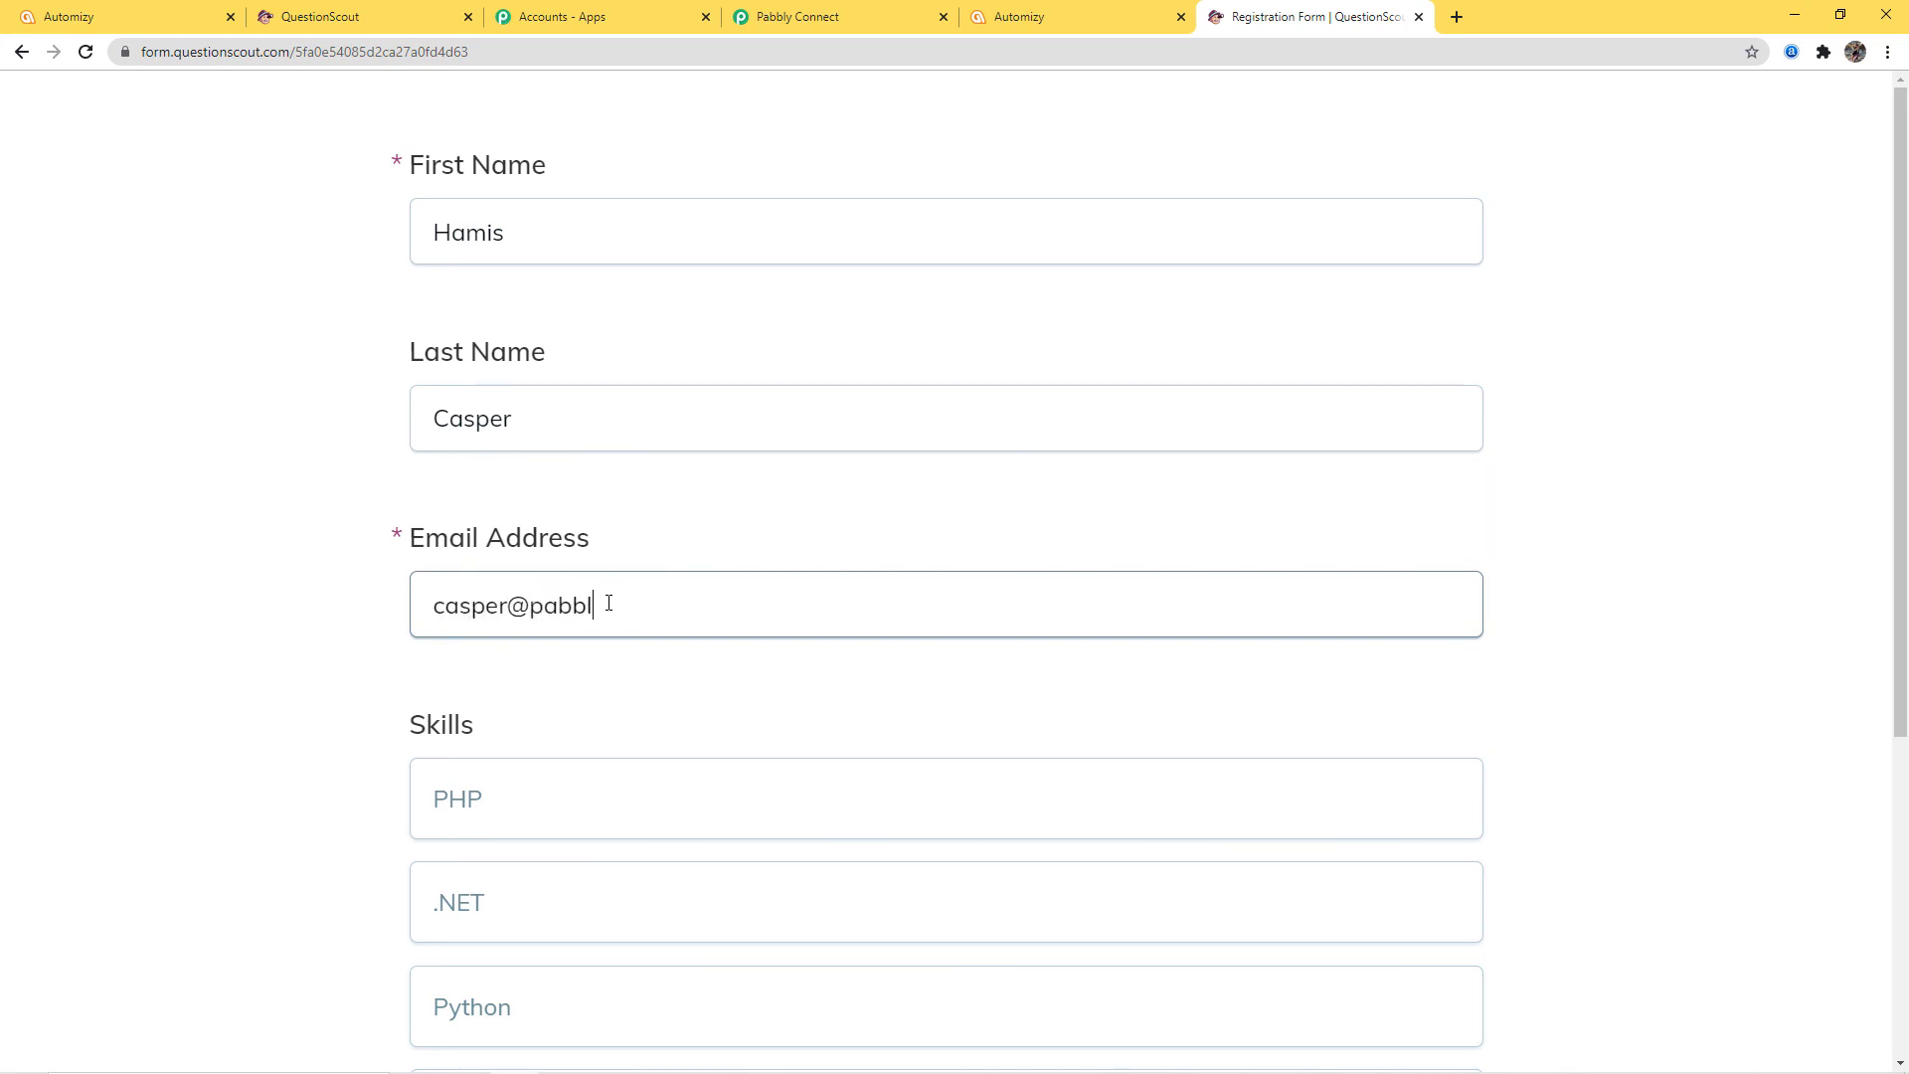
# Tick Python as the skill, submit the form, and go back to Automizy
pyautogui.scroll(-3, 943, 567)
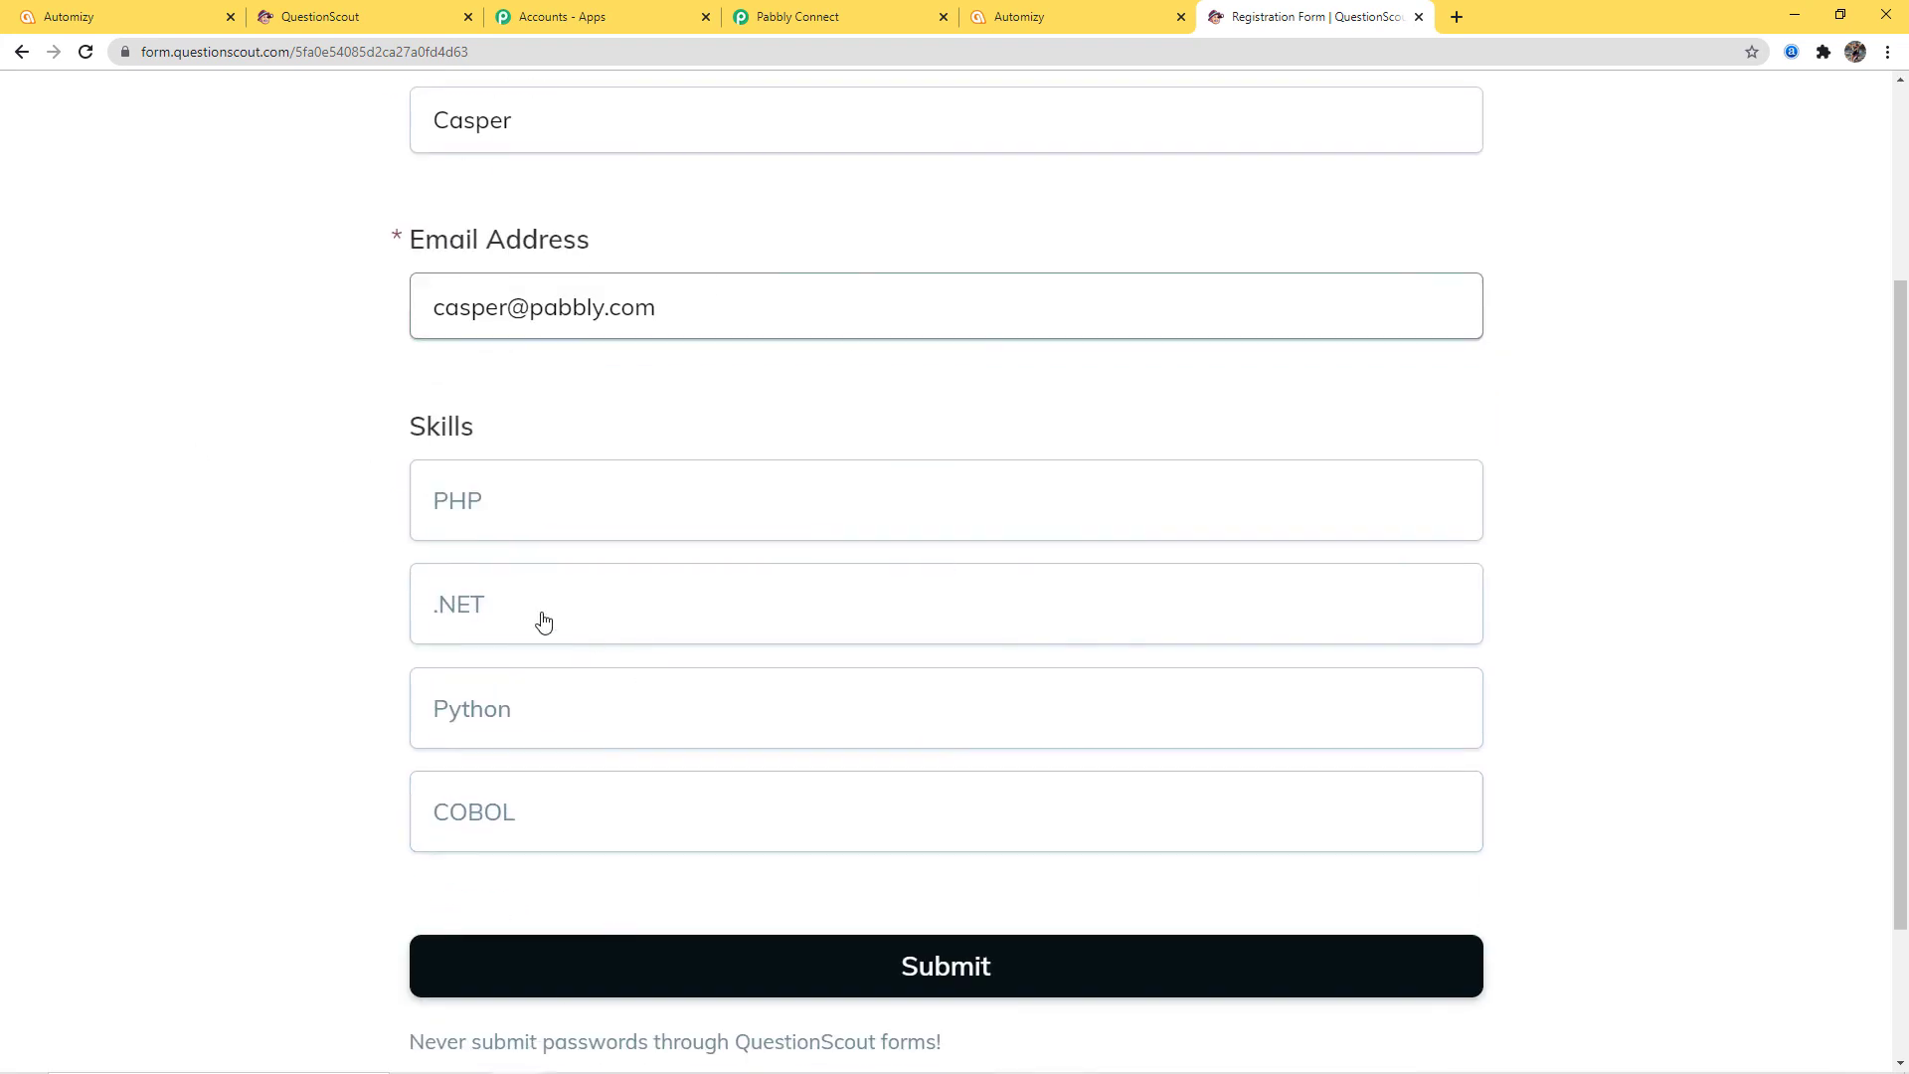
pyautogui.click(533, 725)
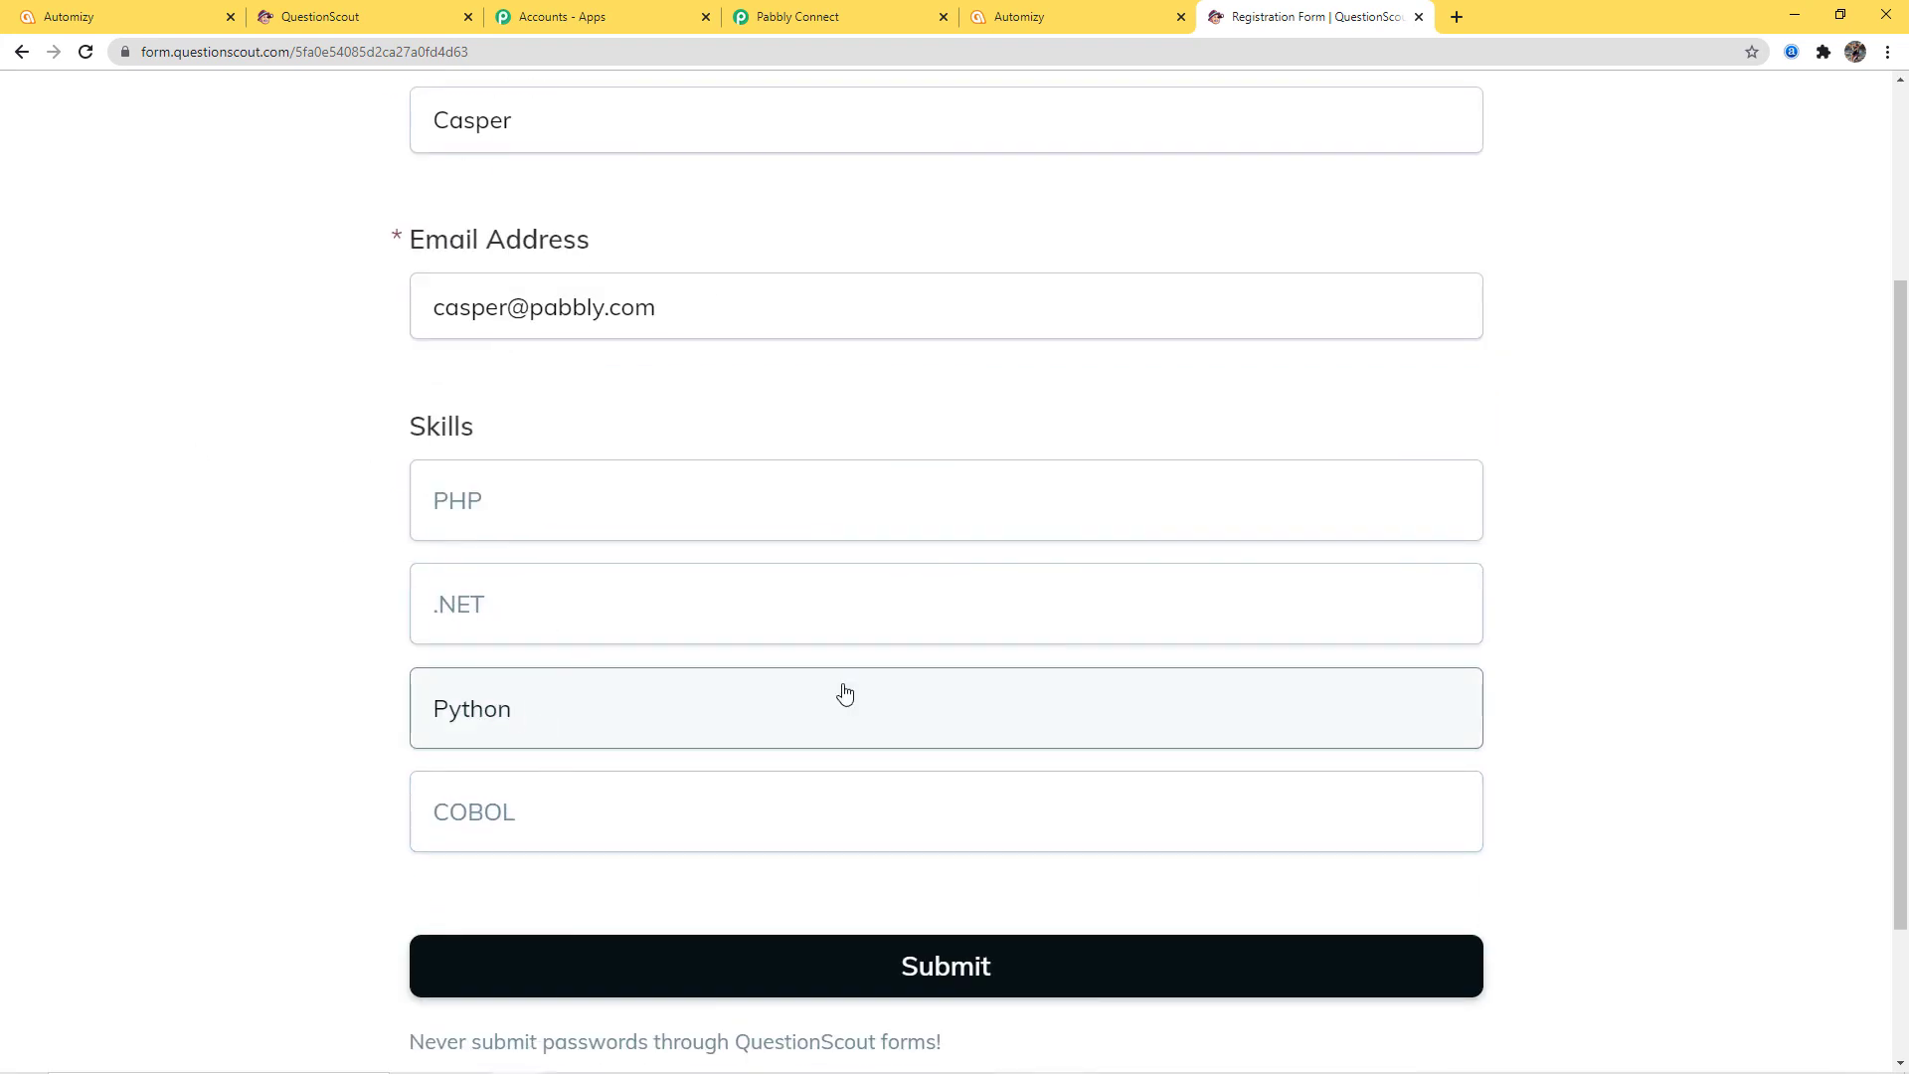
pyautogui.click(941, 976)
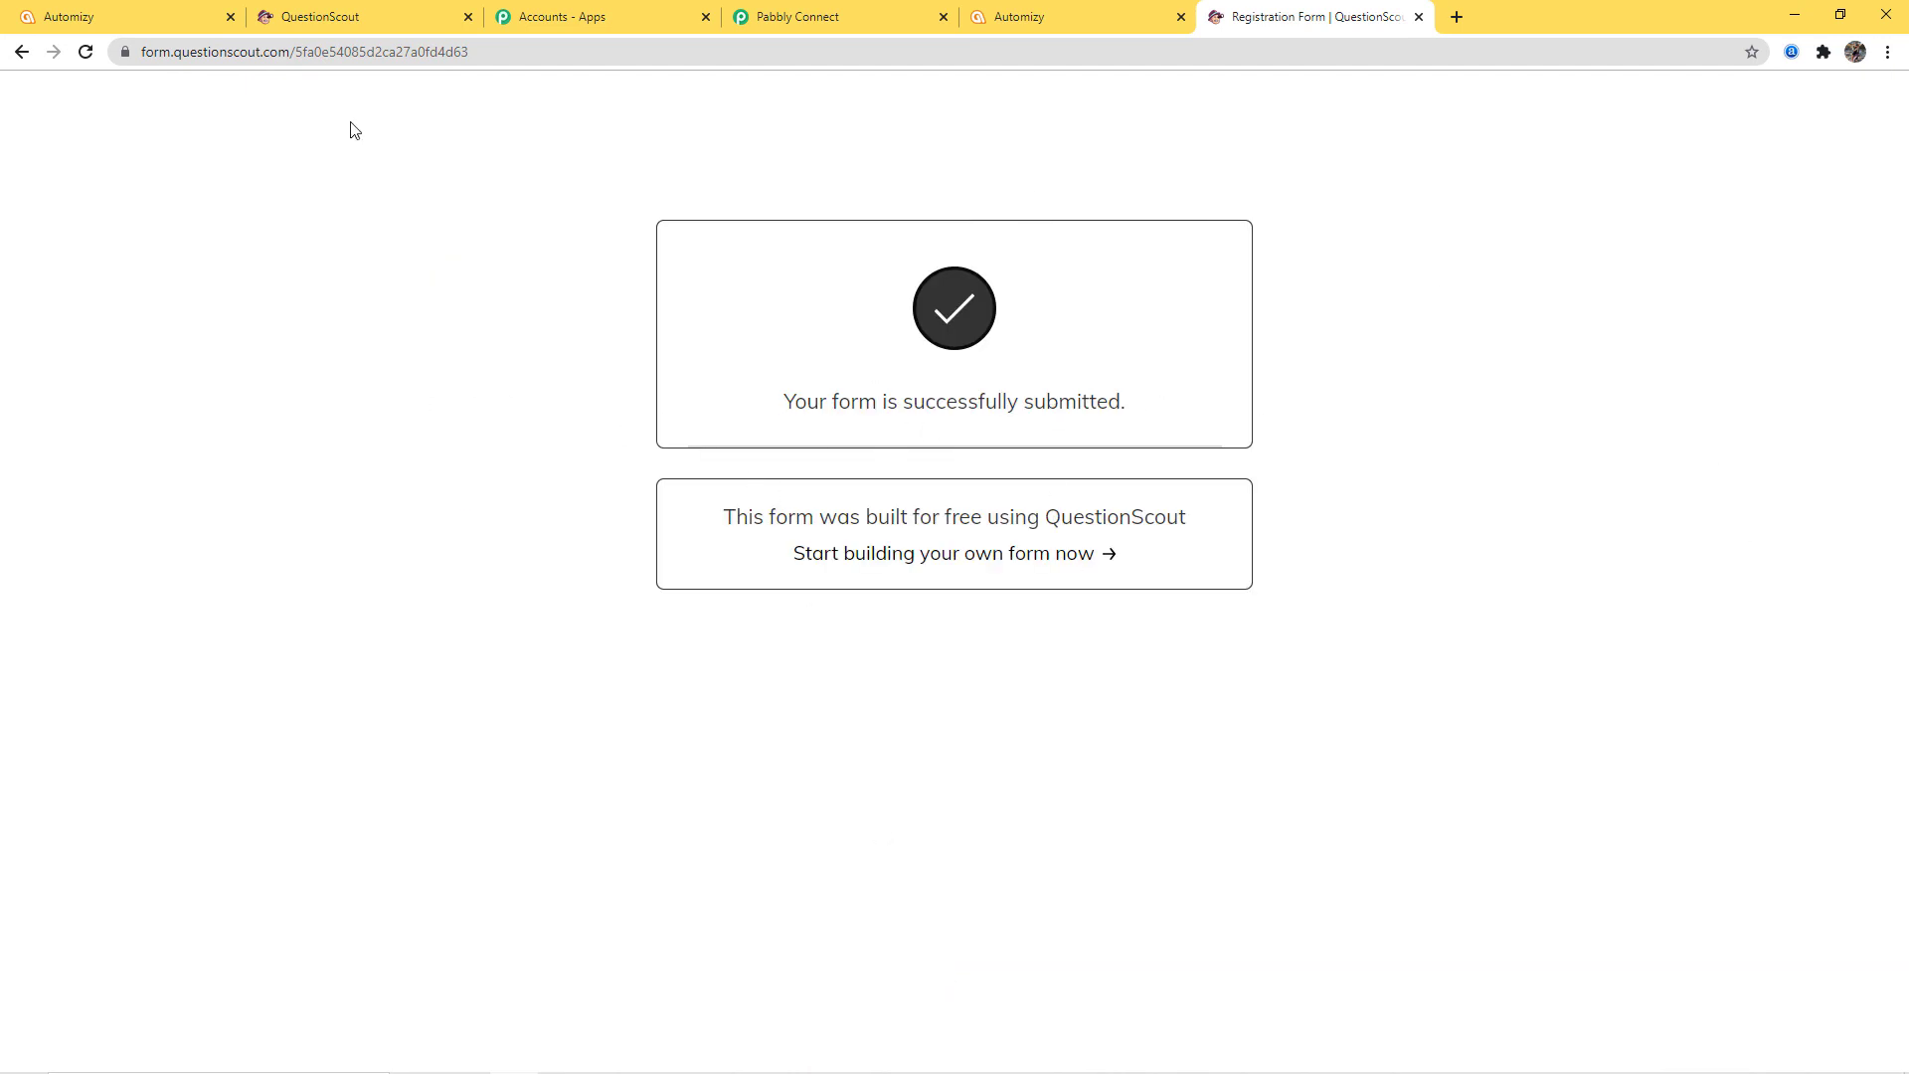
pyautogui.click(119, 17)
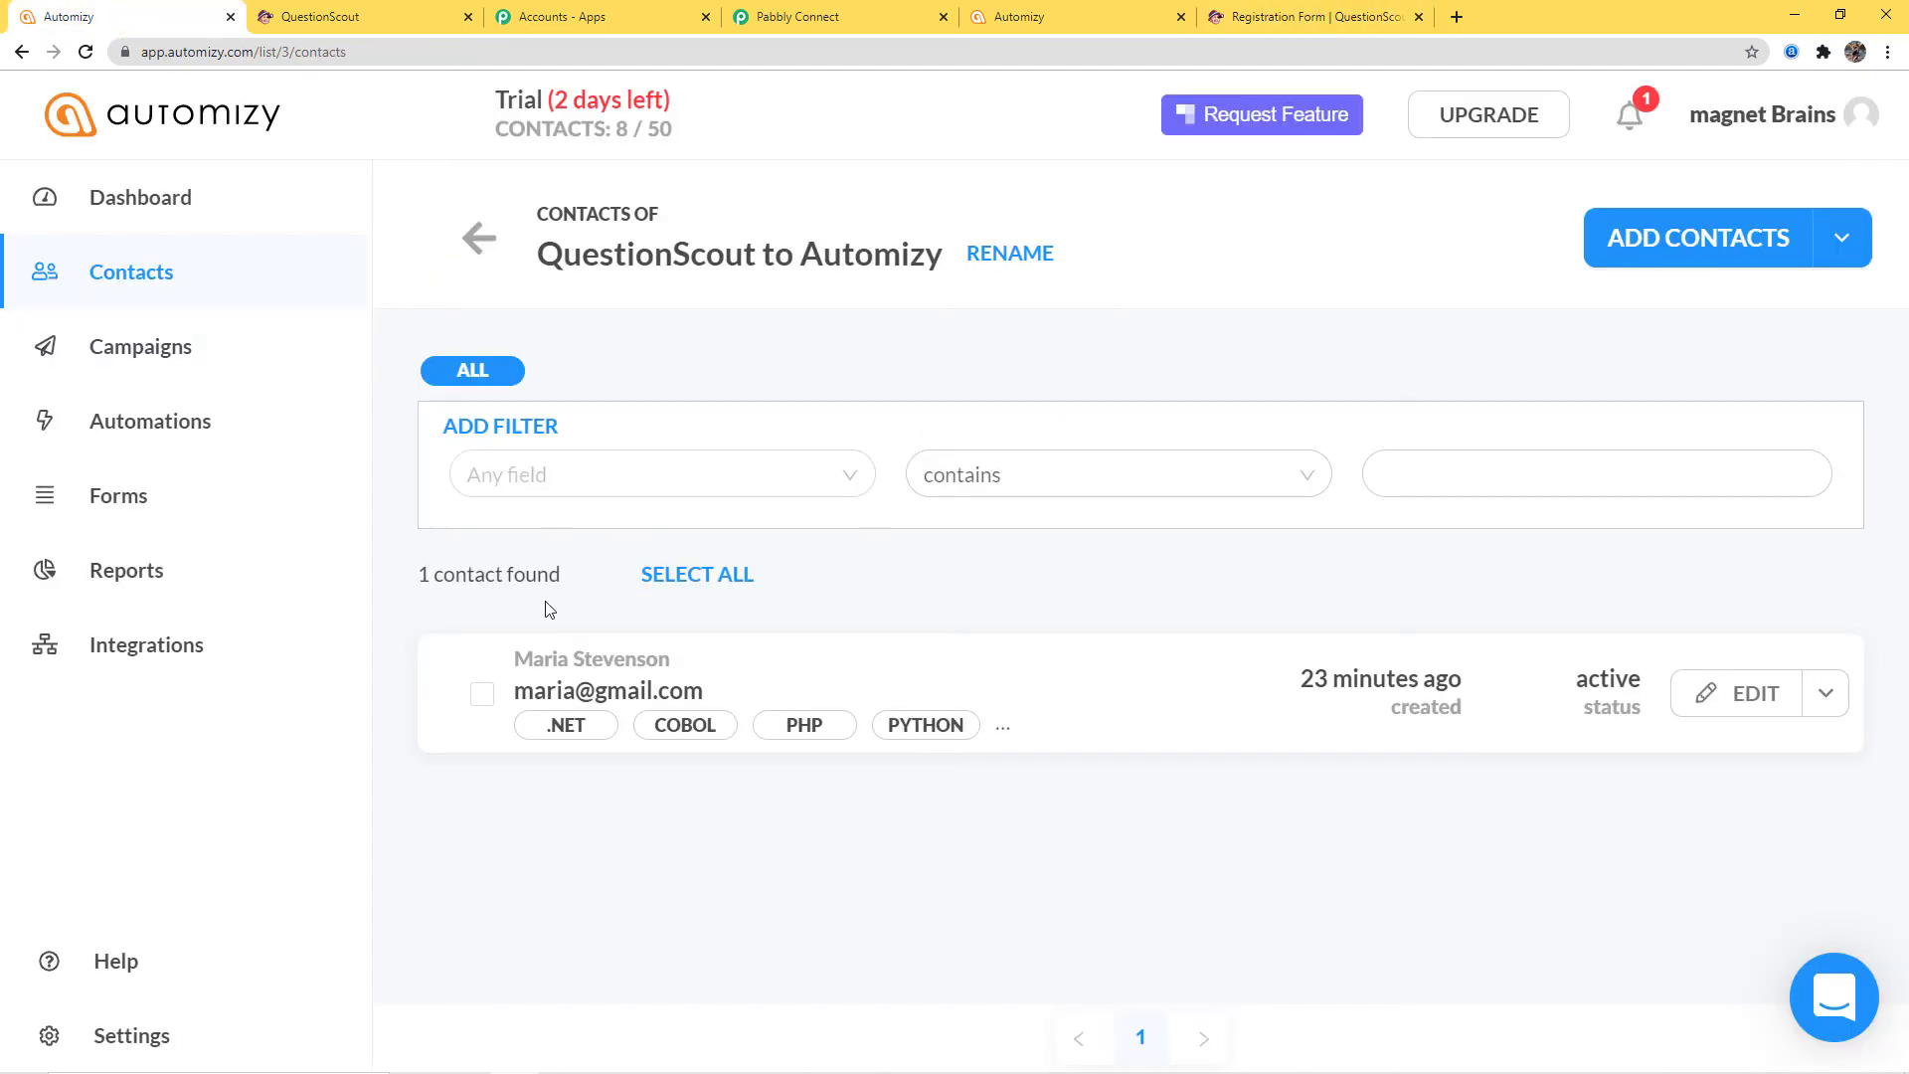
# Reload Automizy's list to see the new Python-tagged contact, then return to the form
pyautogui.click(86, 51)
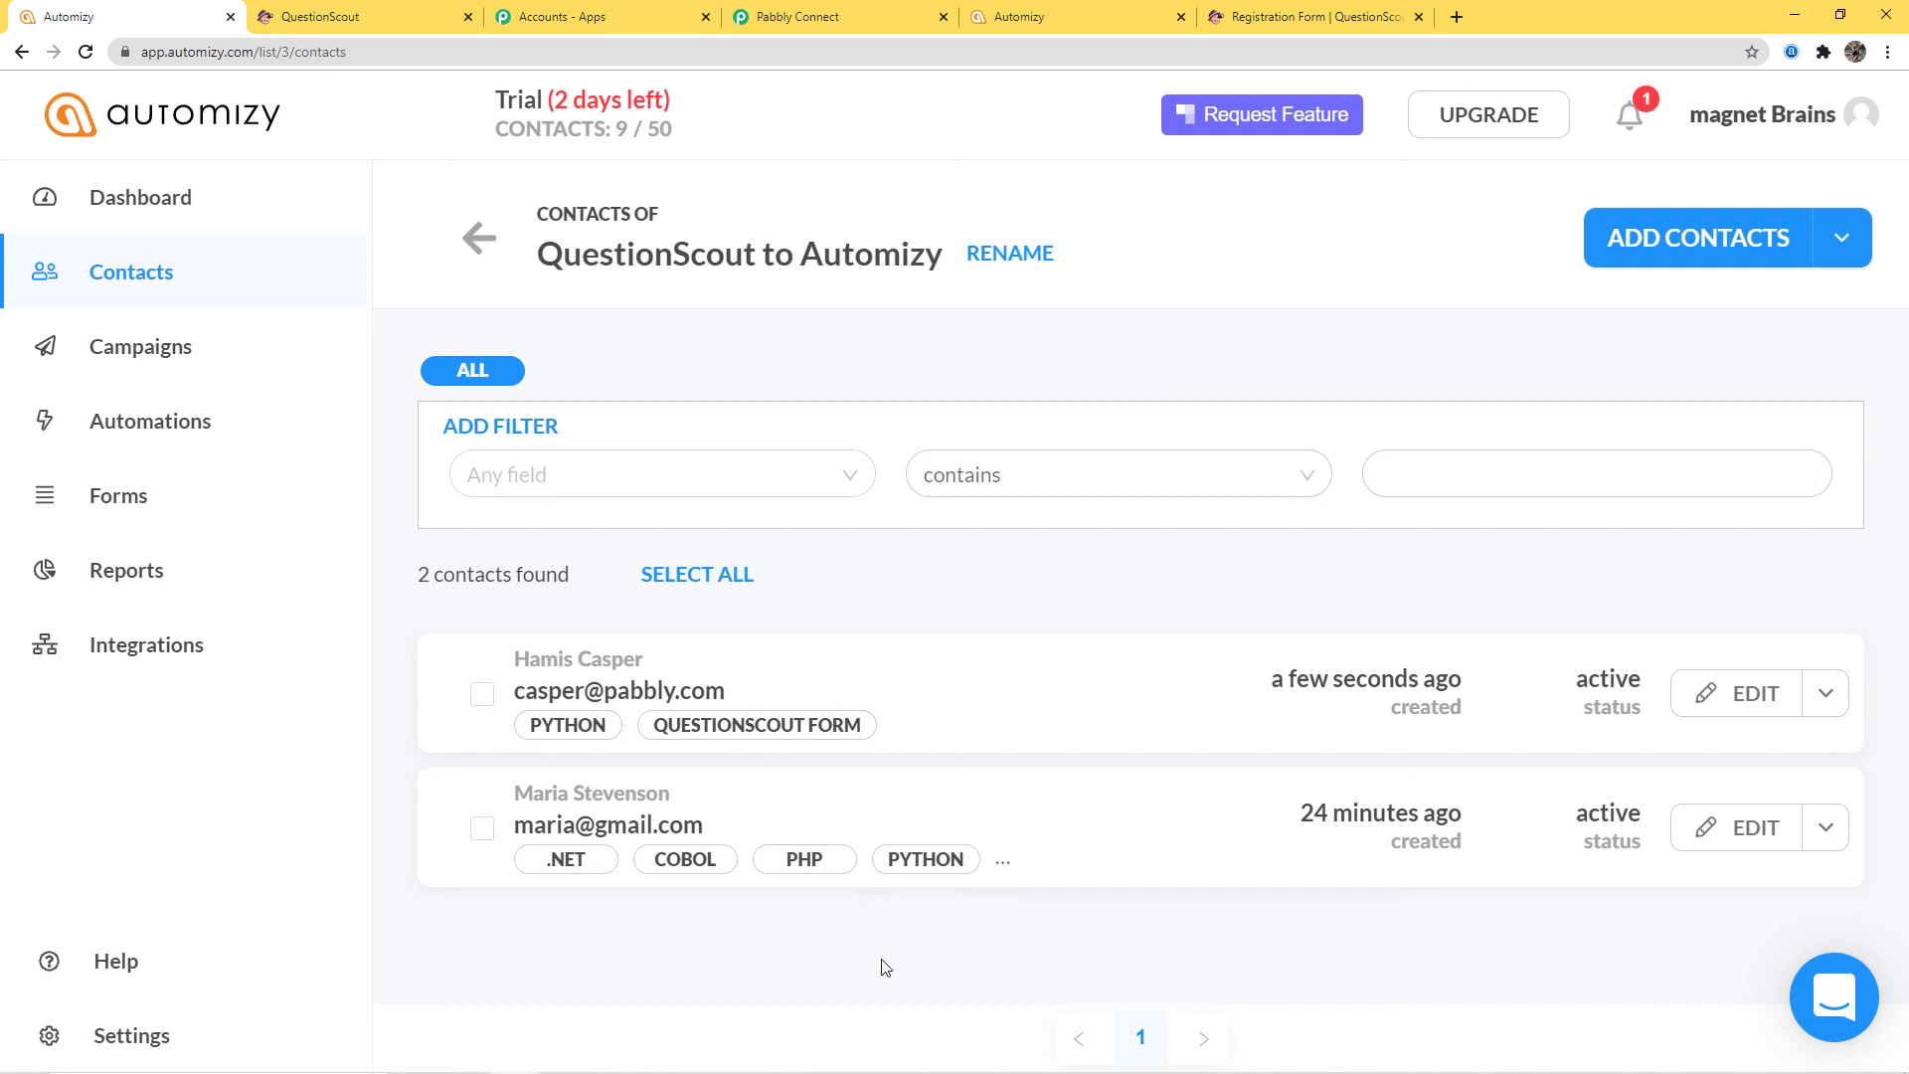
pyautogui.click(1314, 22)
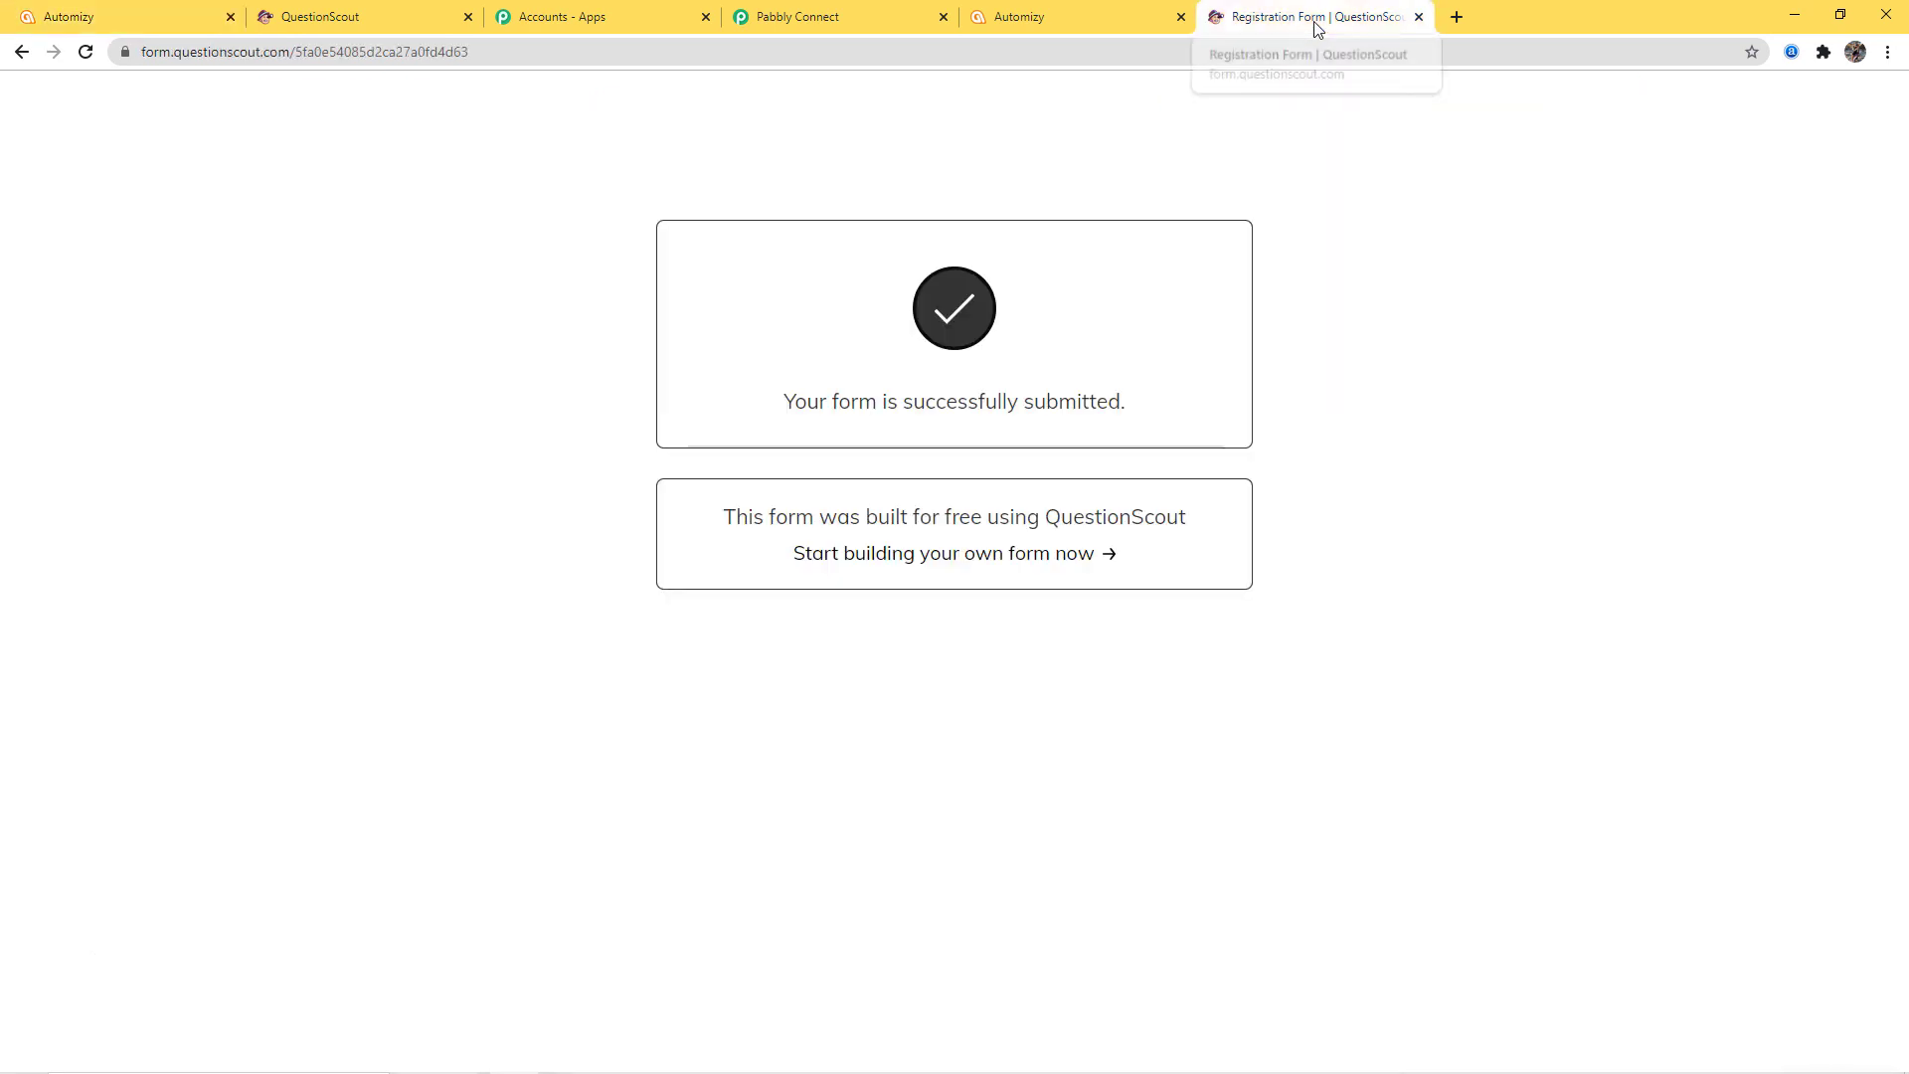
# On a fresh QuestionScout form, enter the registrant's first name, last name and e-mail address
pyautogui.click(86, 51)
pyautogui.click(569, 232)
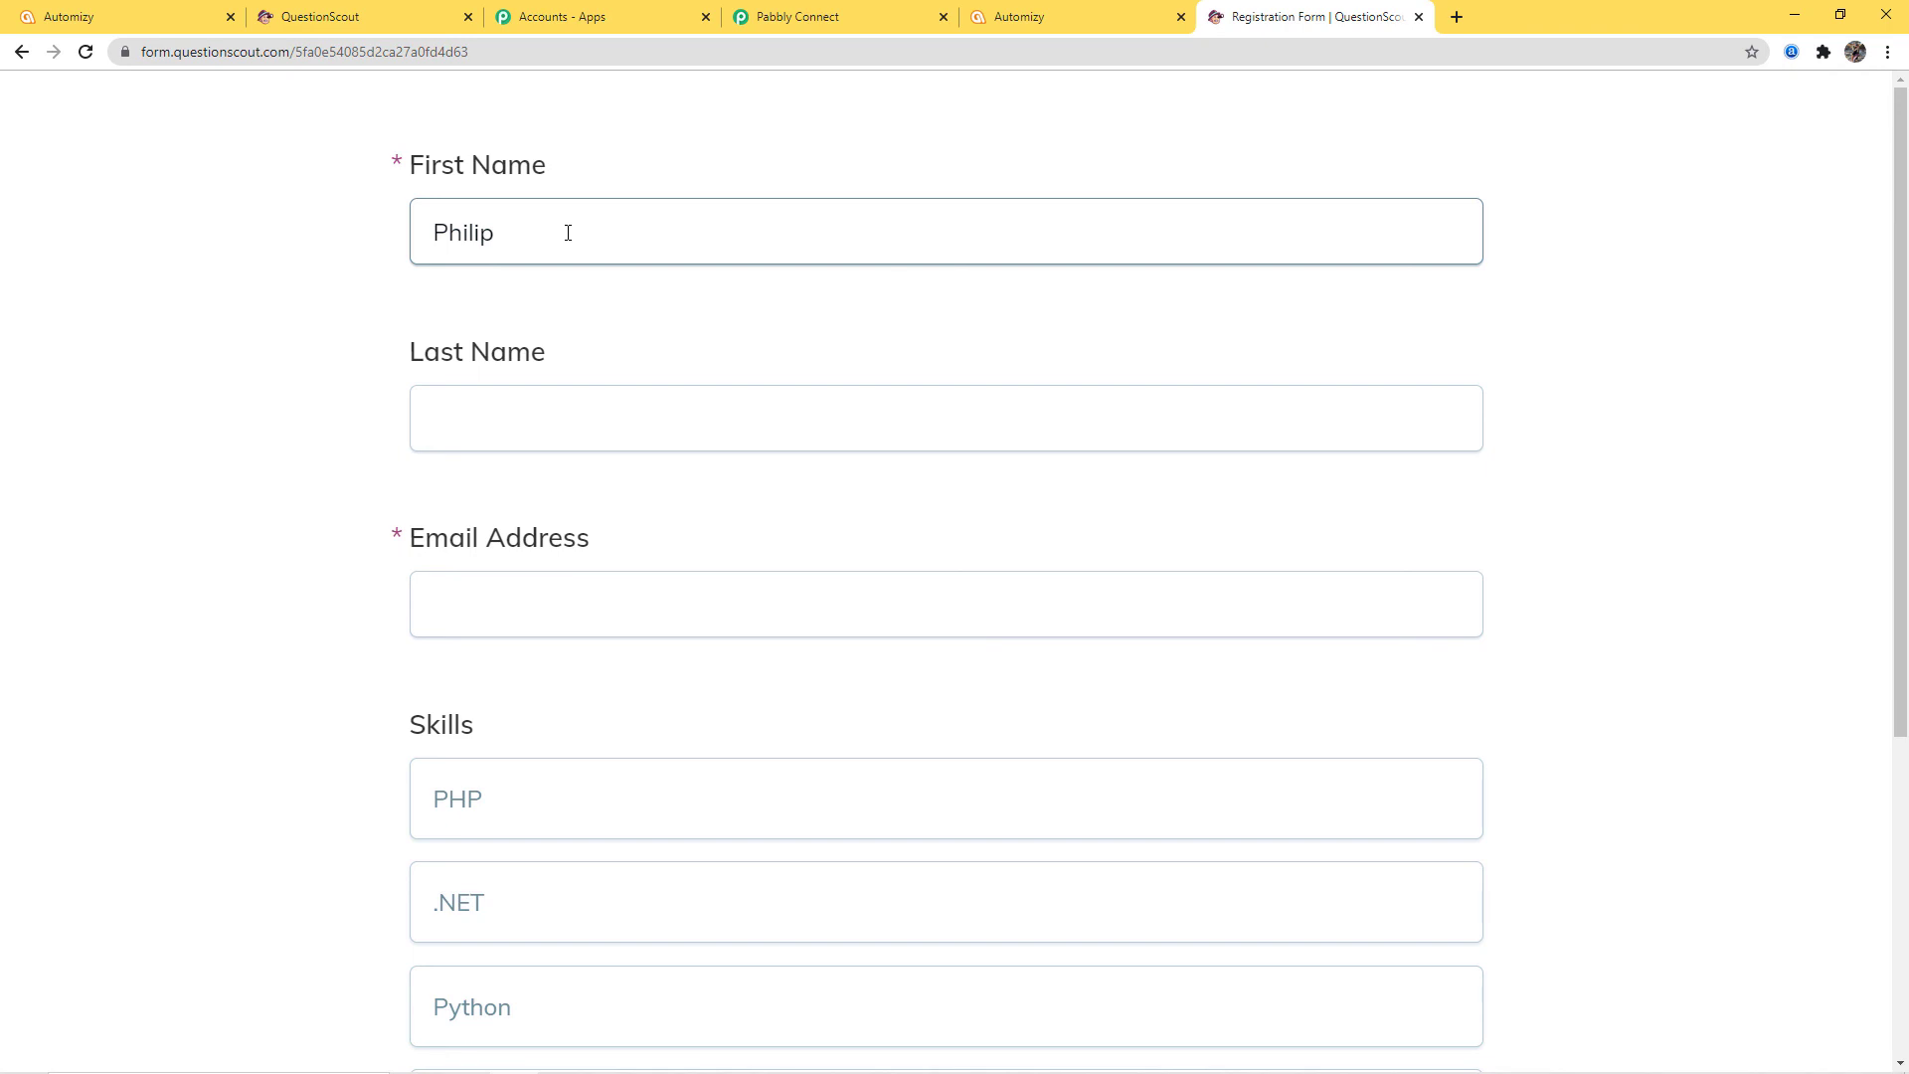
pyautogui.click(479, 401)
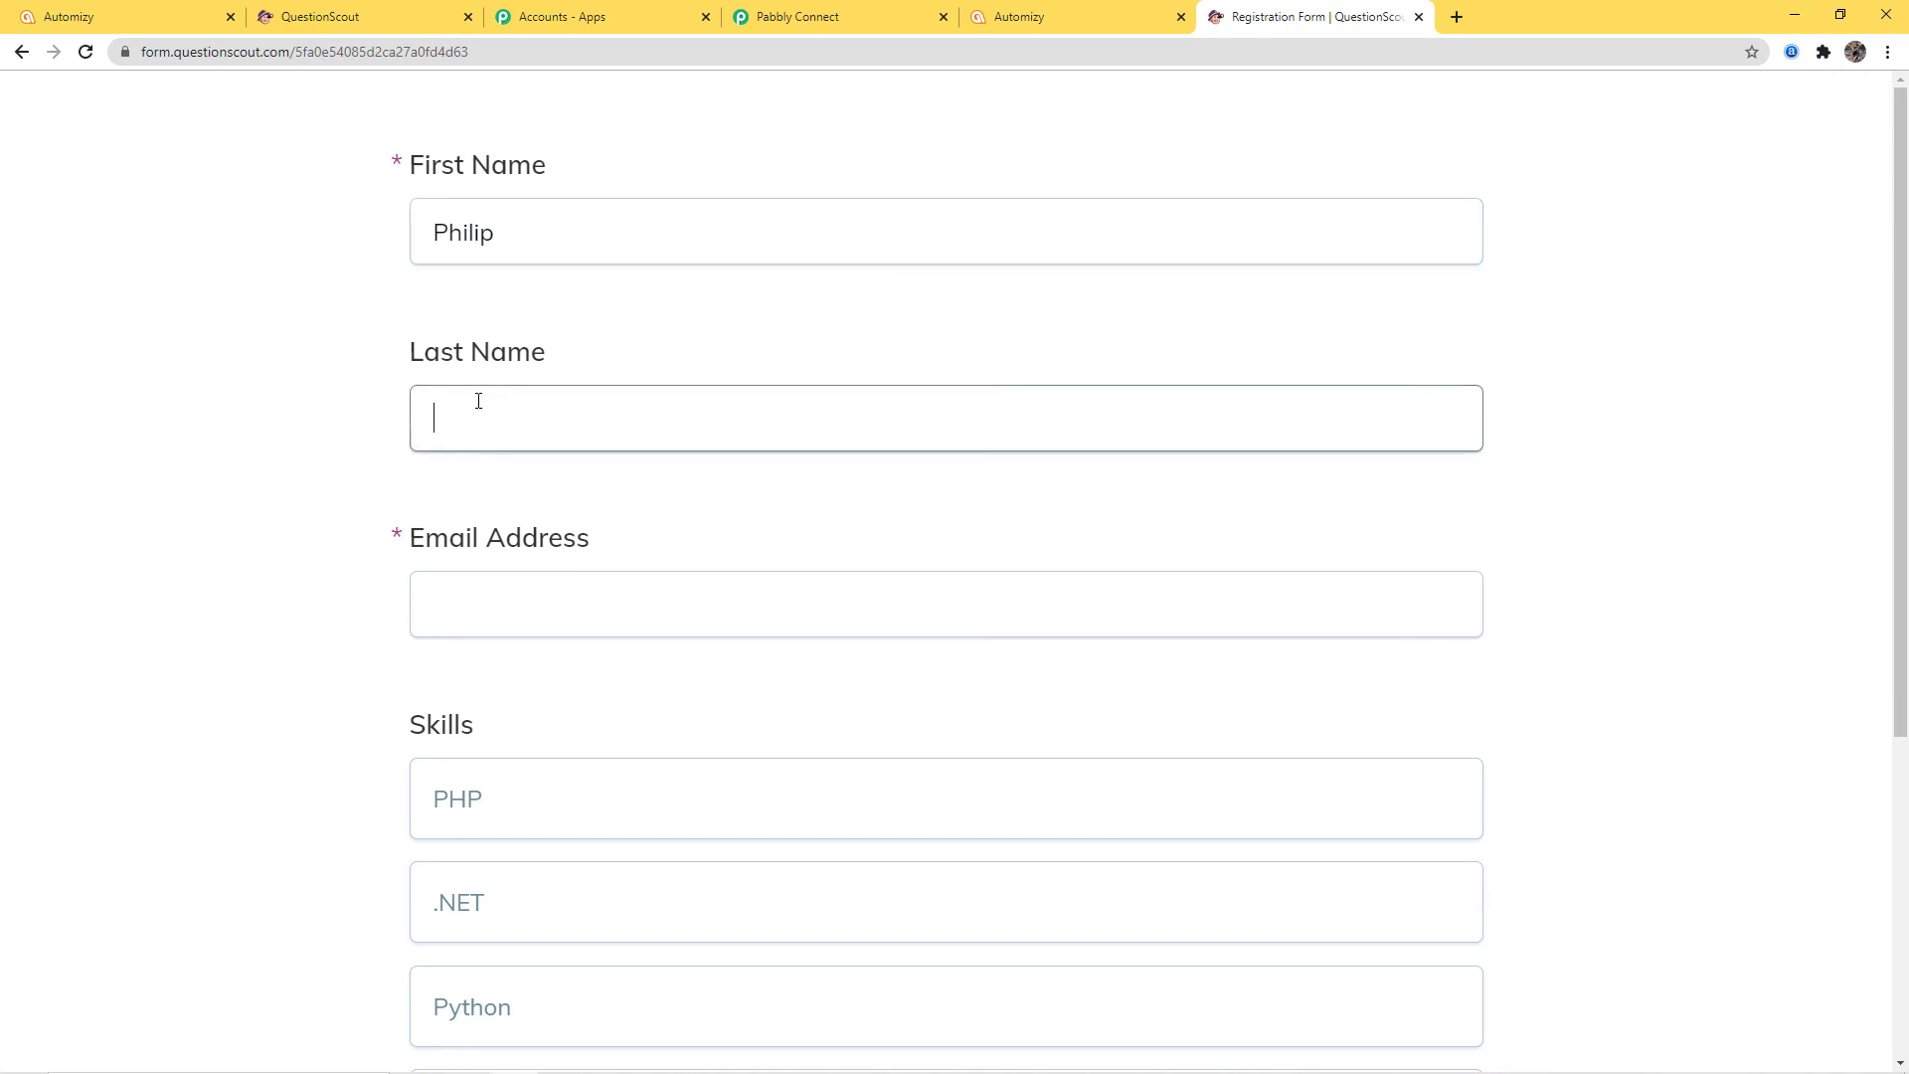
pyautogui.write('Matthew')
pyautogui.click(488, 613)
pyautogui.scroll(-1, 723, 517)
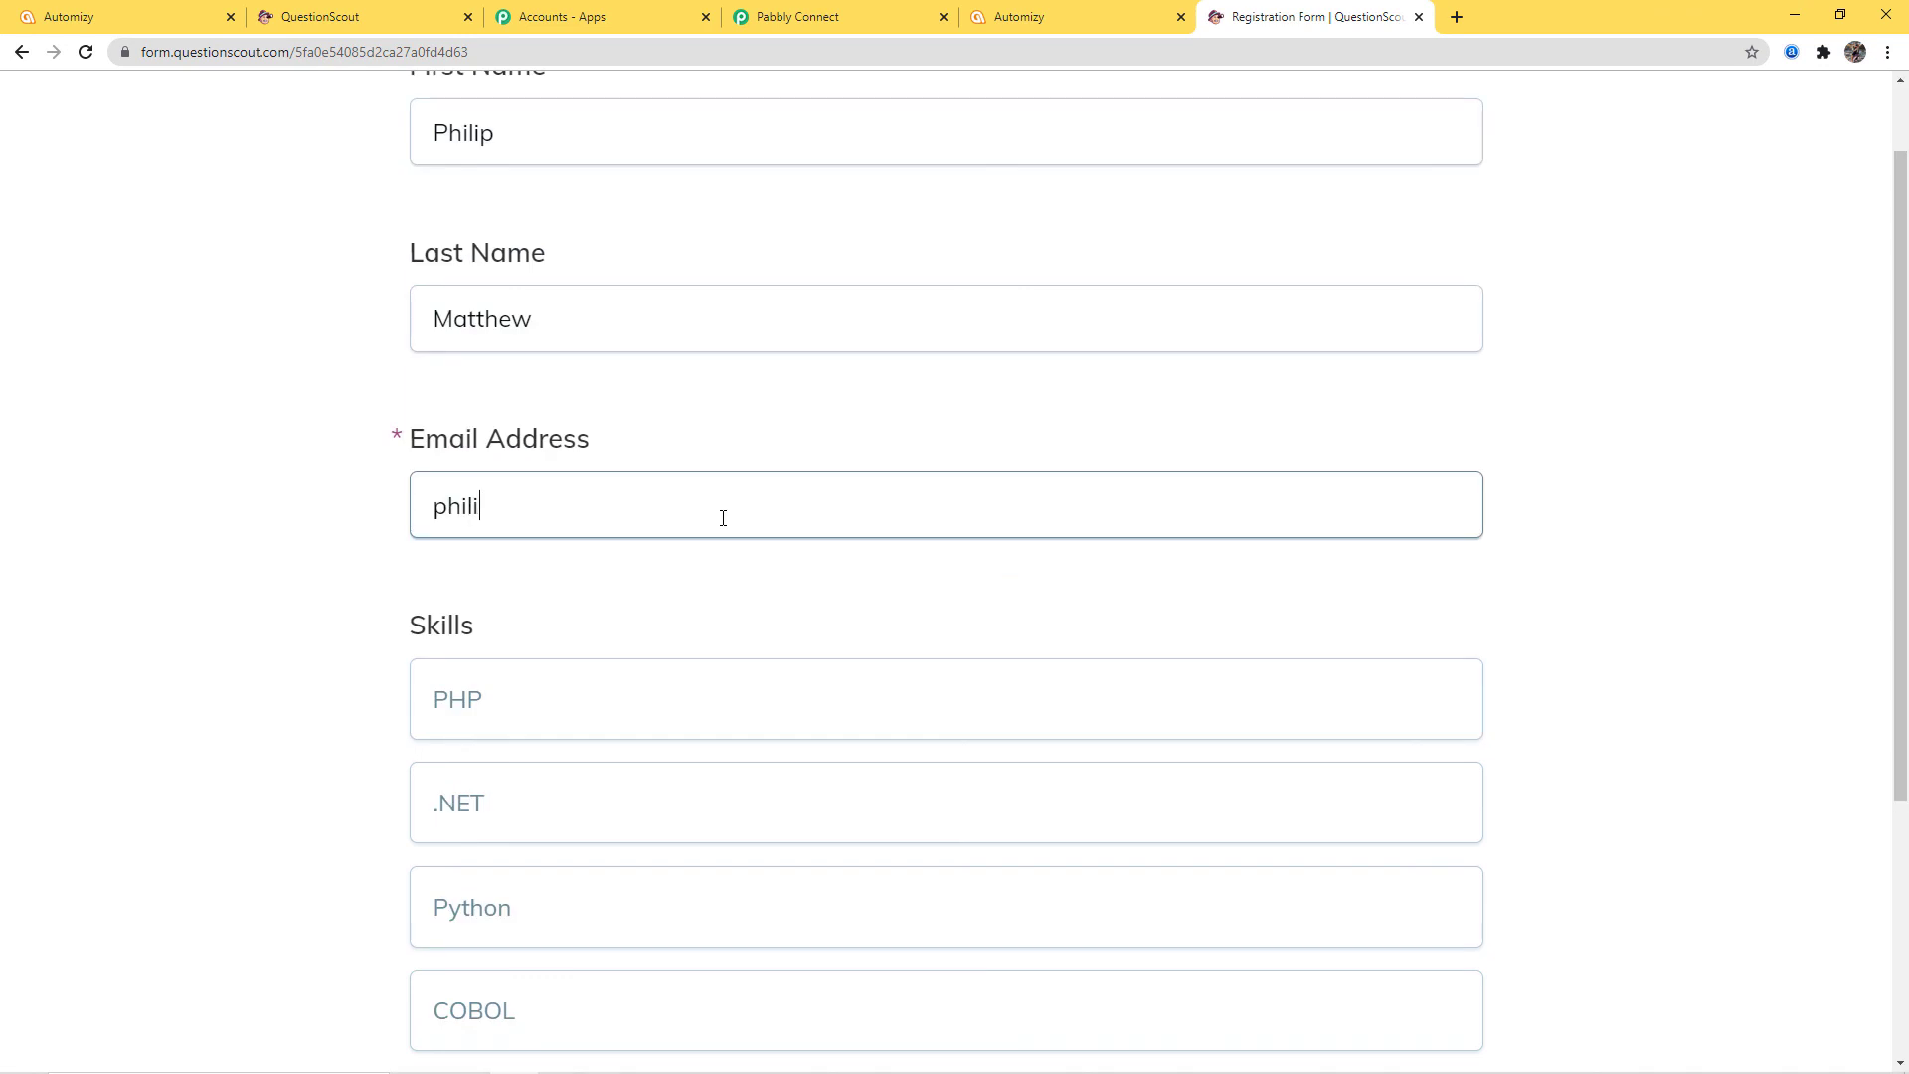
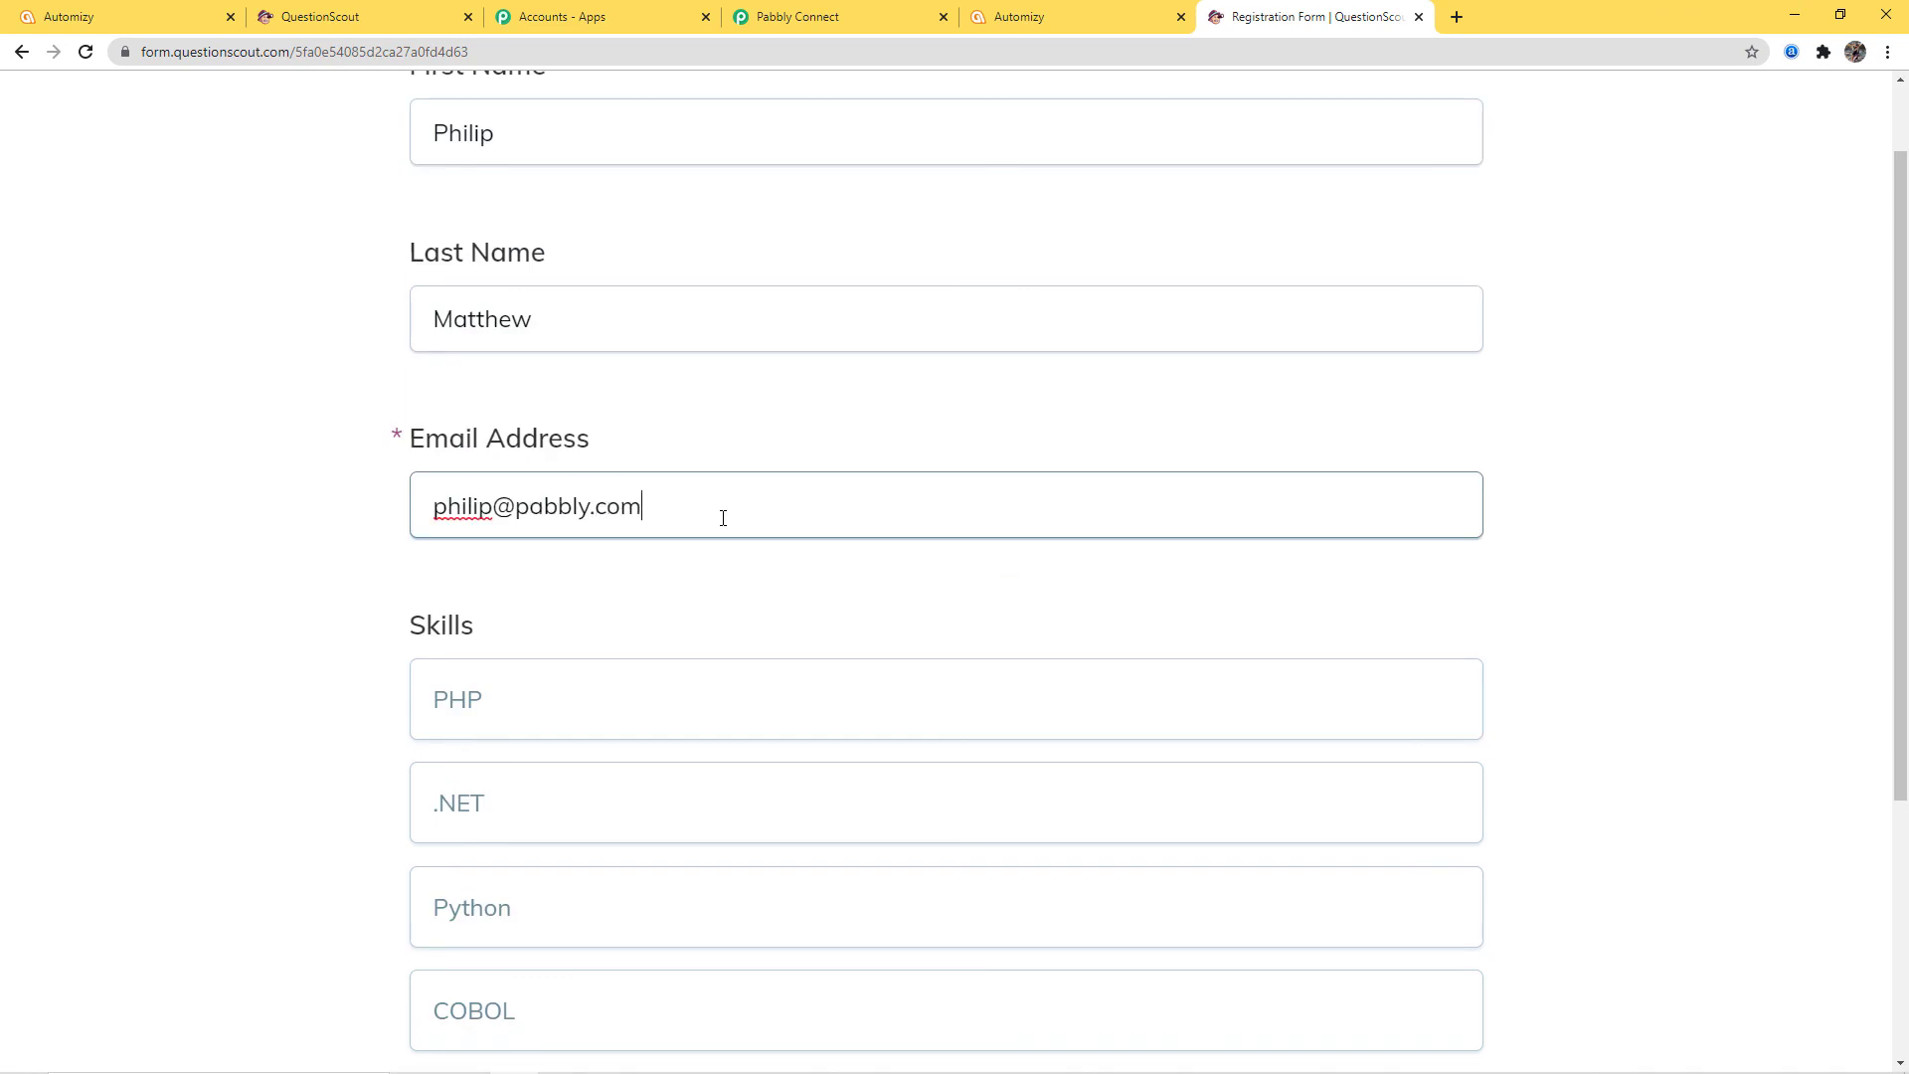
# Add .NET and COBOL as skills, submit the registration, and return to Automizy contacts
pyautogui.scroll(-3, 723, 517)
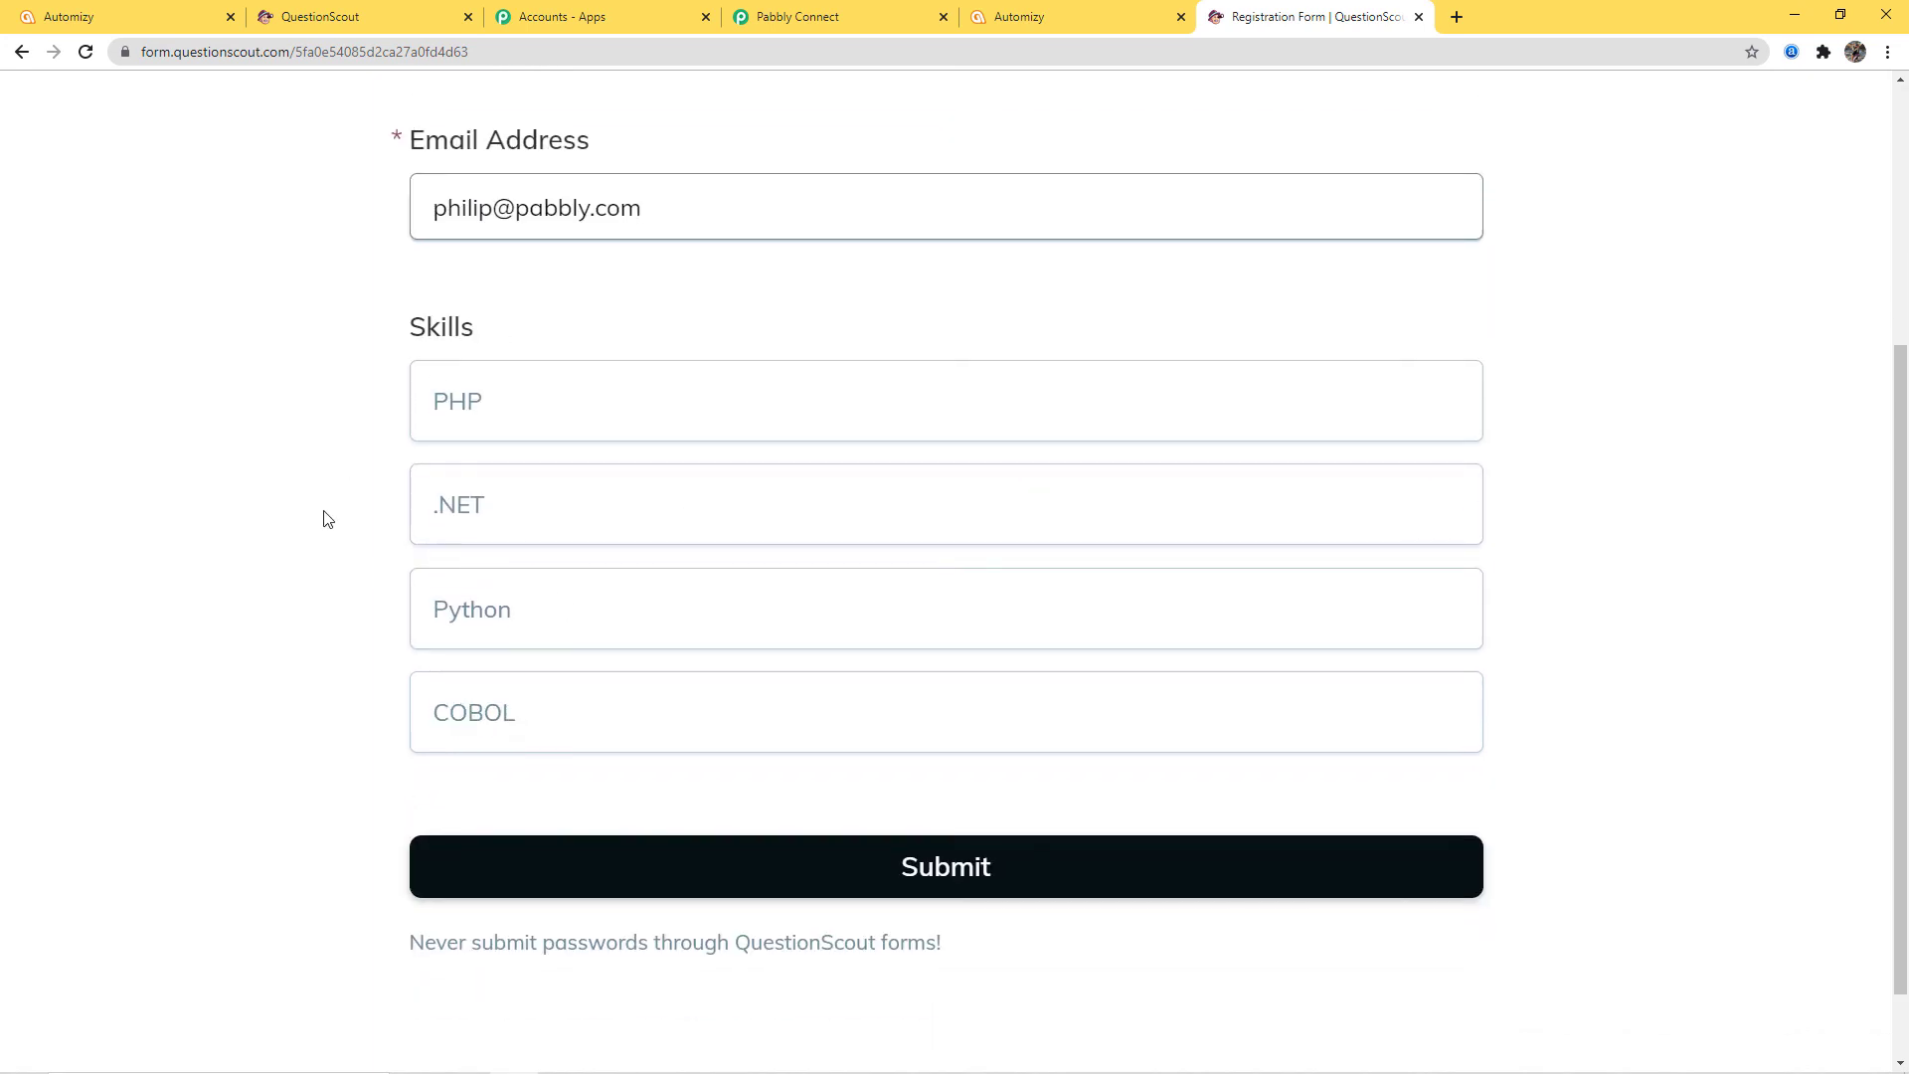
pyautogui.click(533, 512)
pyautogui.click(541, 721)
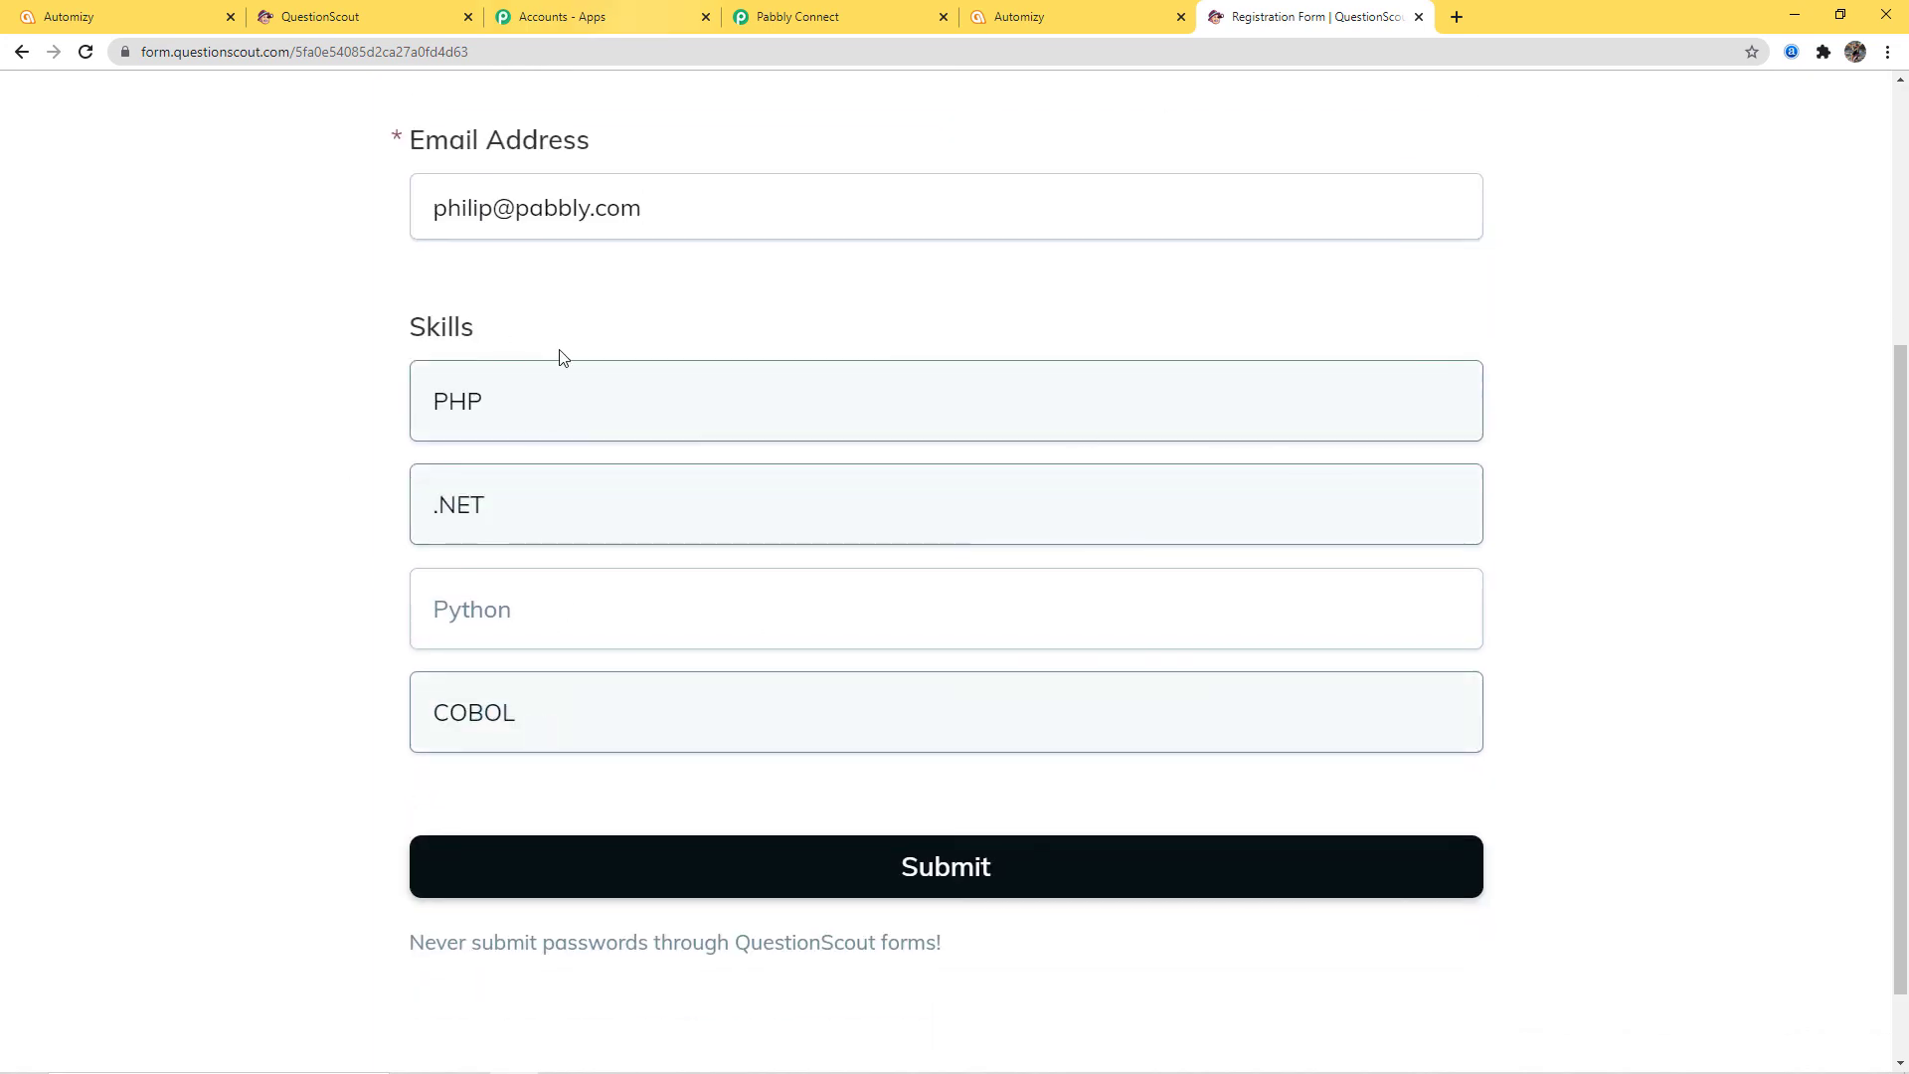
pyautogui.click(945, 892)
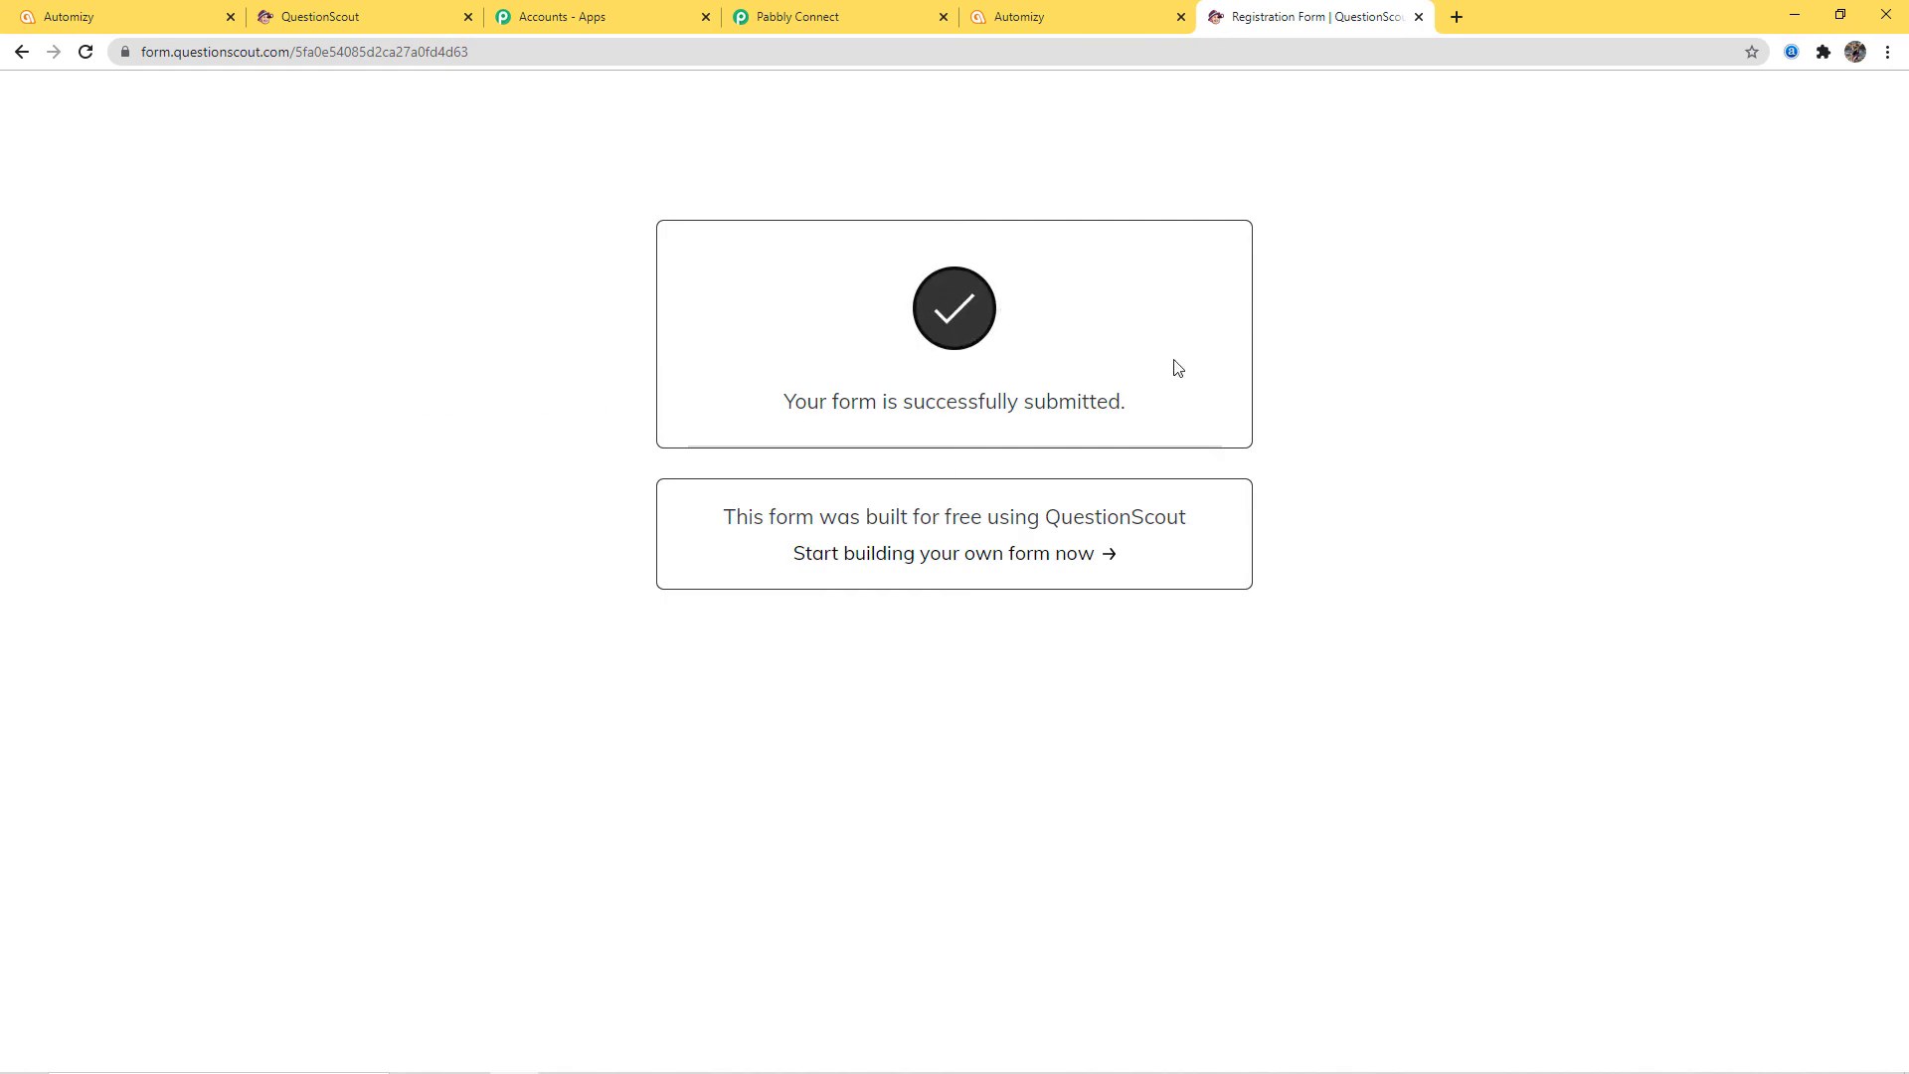
pyautogui.click(94, 12)
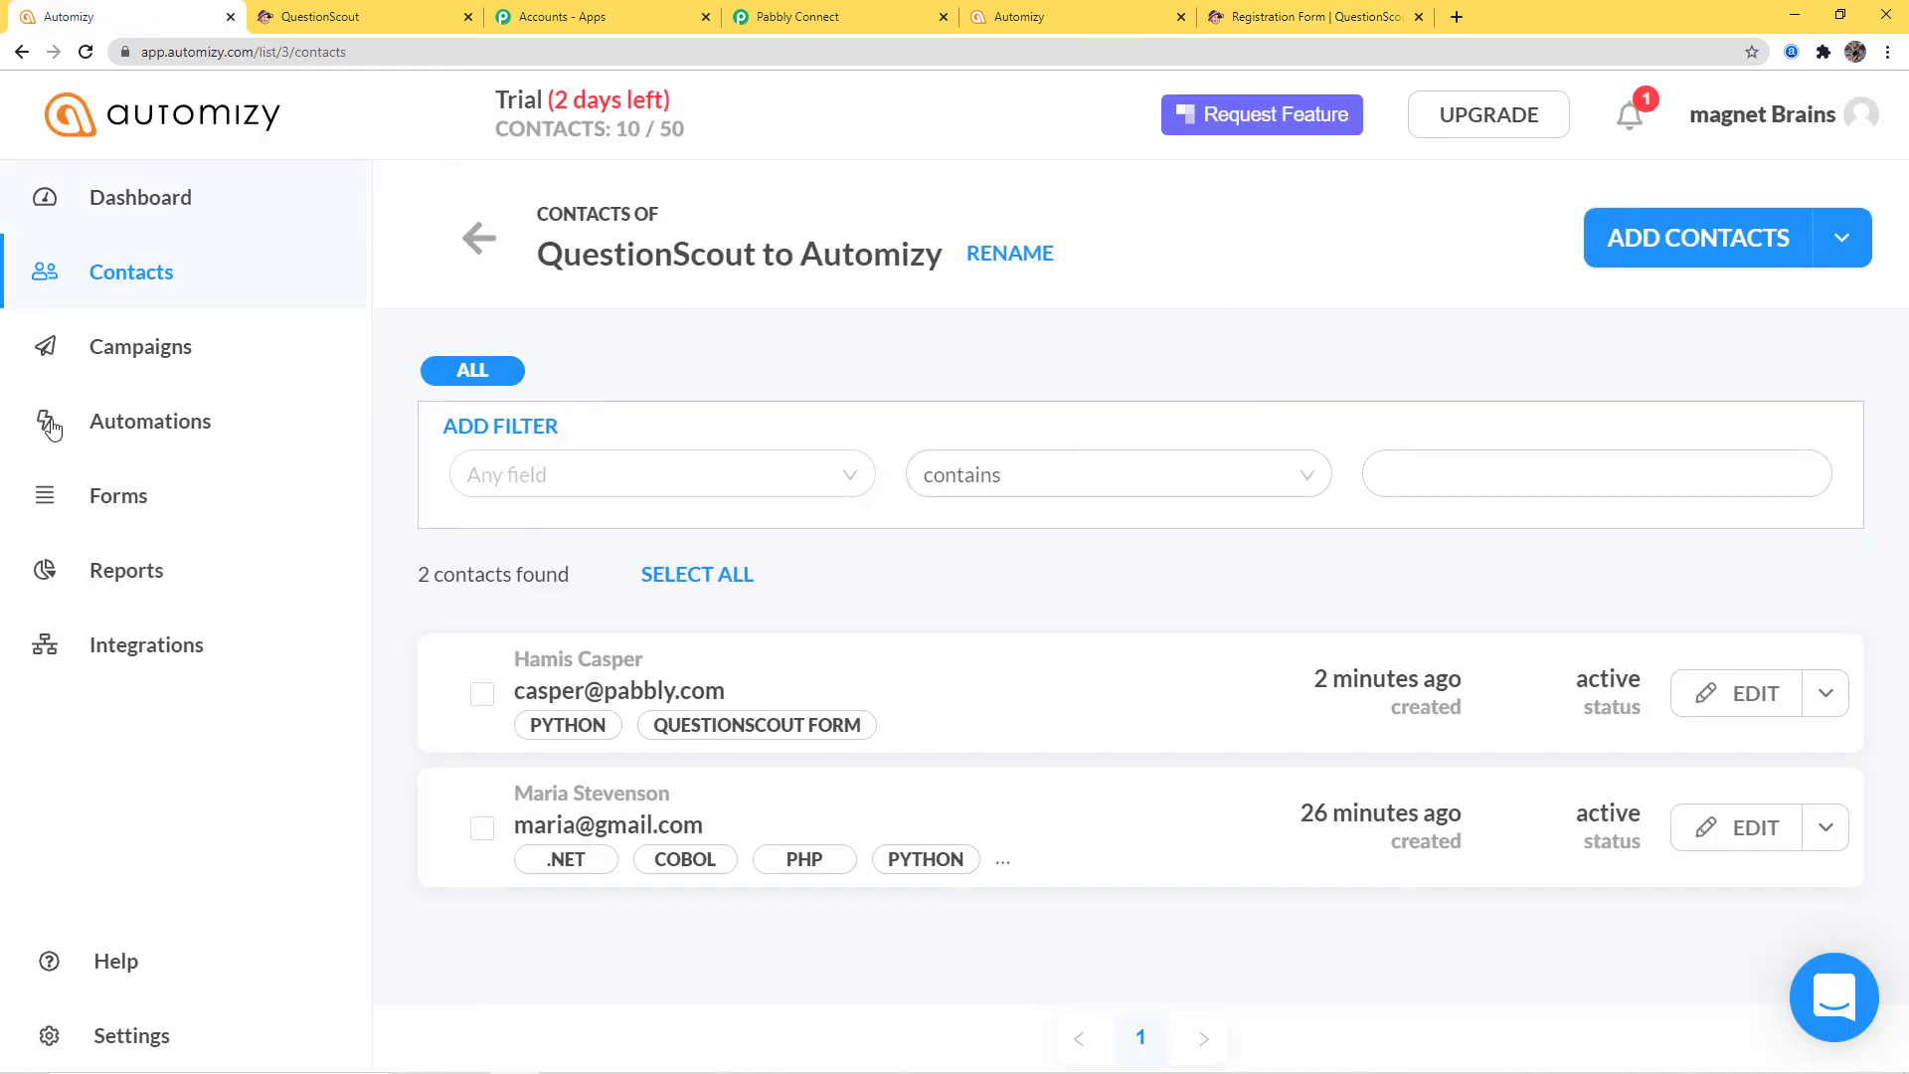
# Refresh Automizy contacts and check the newest contact's .NET, COBOL, PHP and QuestionScout Form tags
pyautogui.click(87, 51)
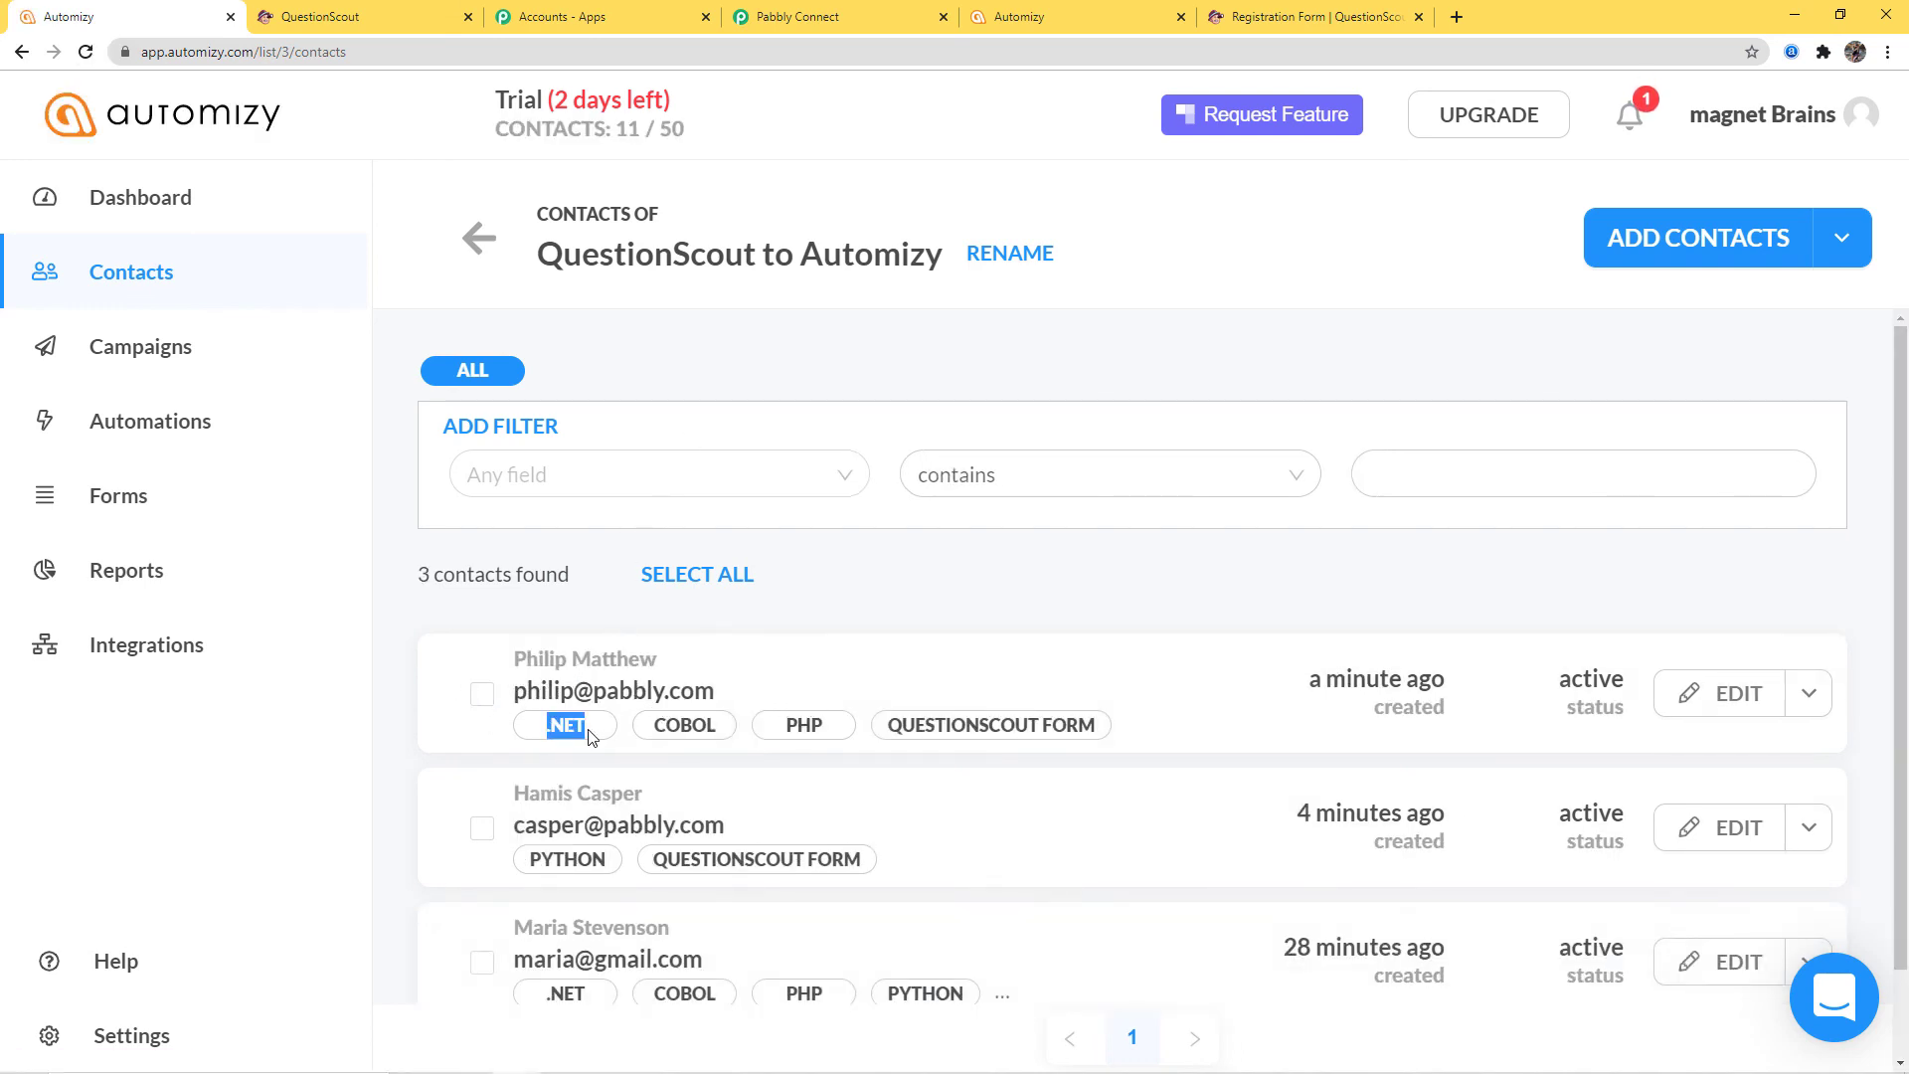
pyautogui.moveTo(658, 727); pyautogui.dragTo(824, 731)
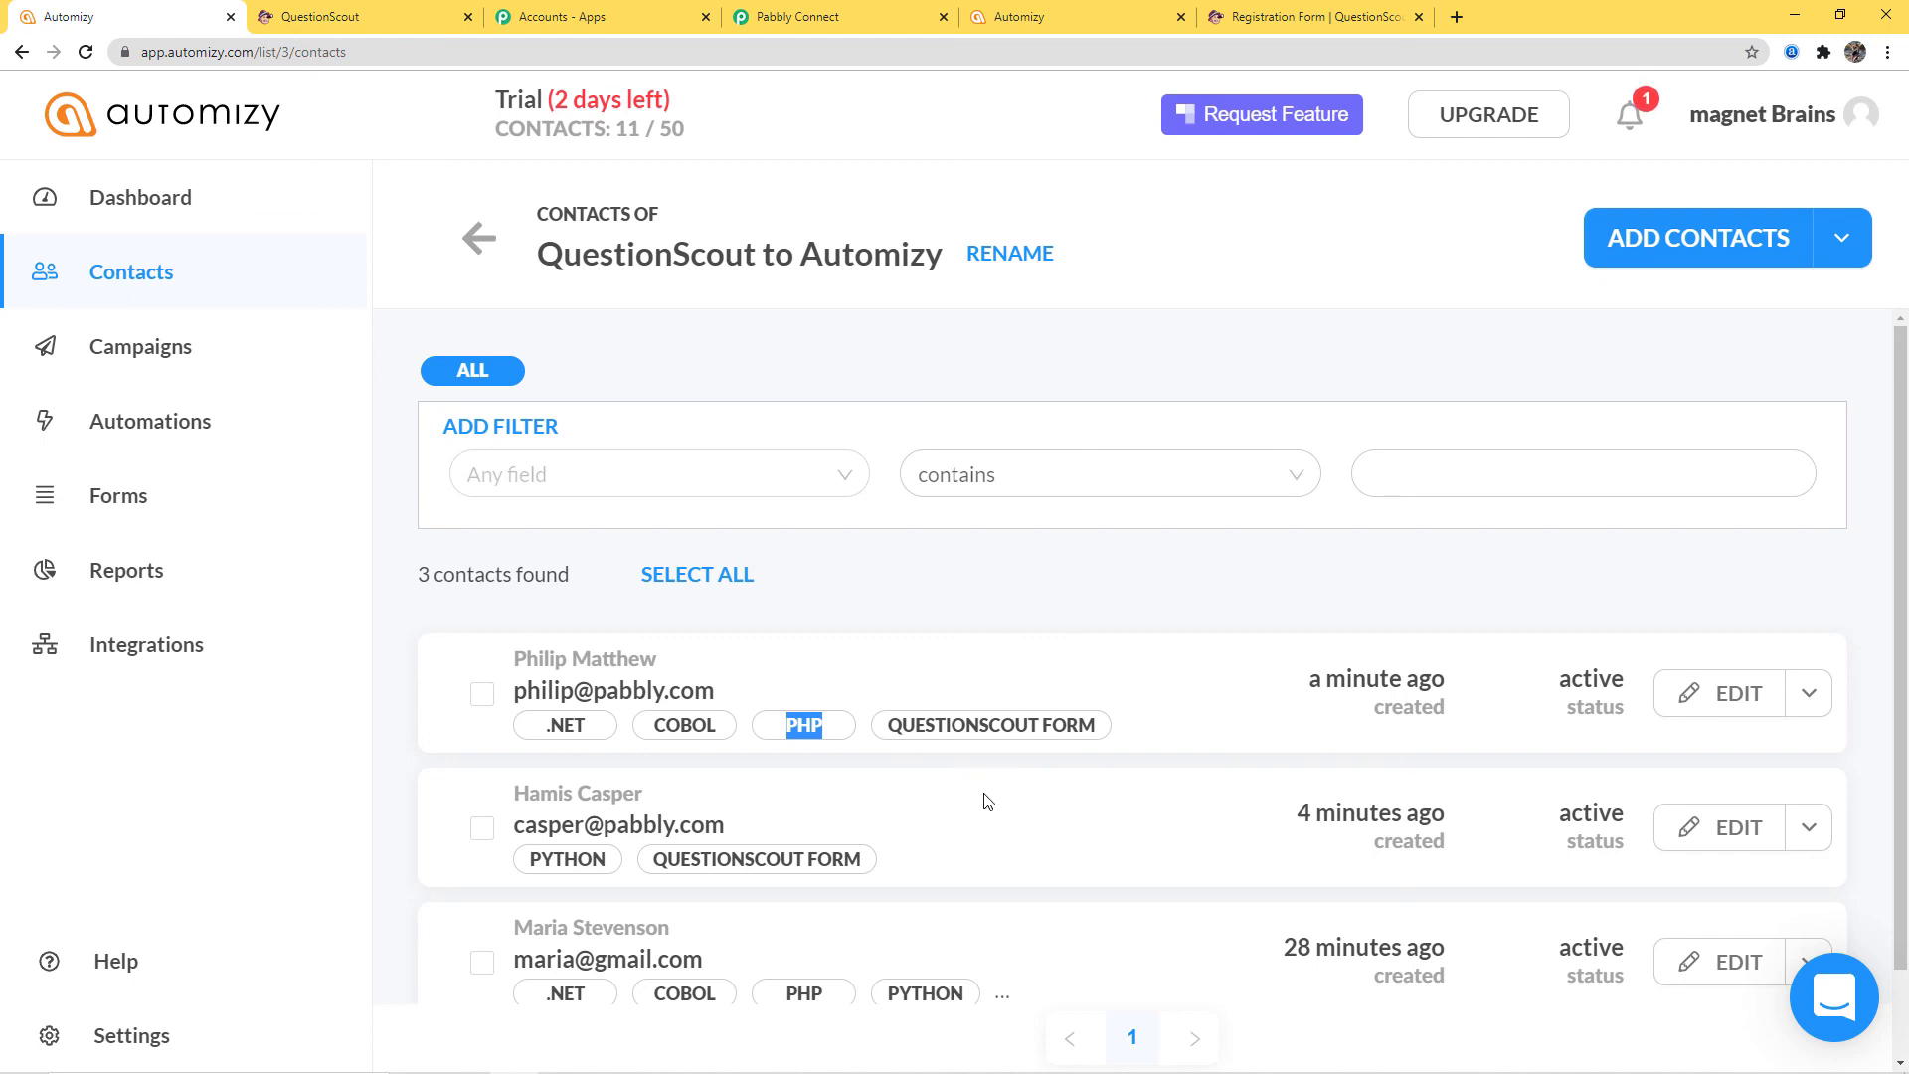
# Back in Pabbly Connect, collapse the Update Contact and QuestionScout New Submission step details
pyautogui.click(841, 13)
pyautogui.scroll(15, 1739, 710)
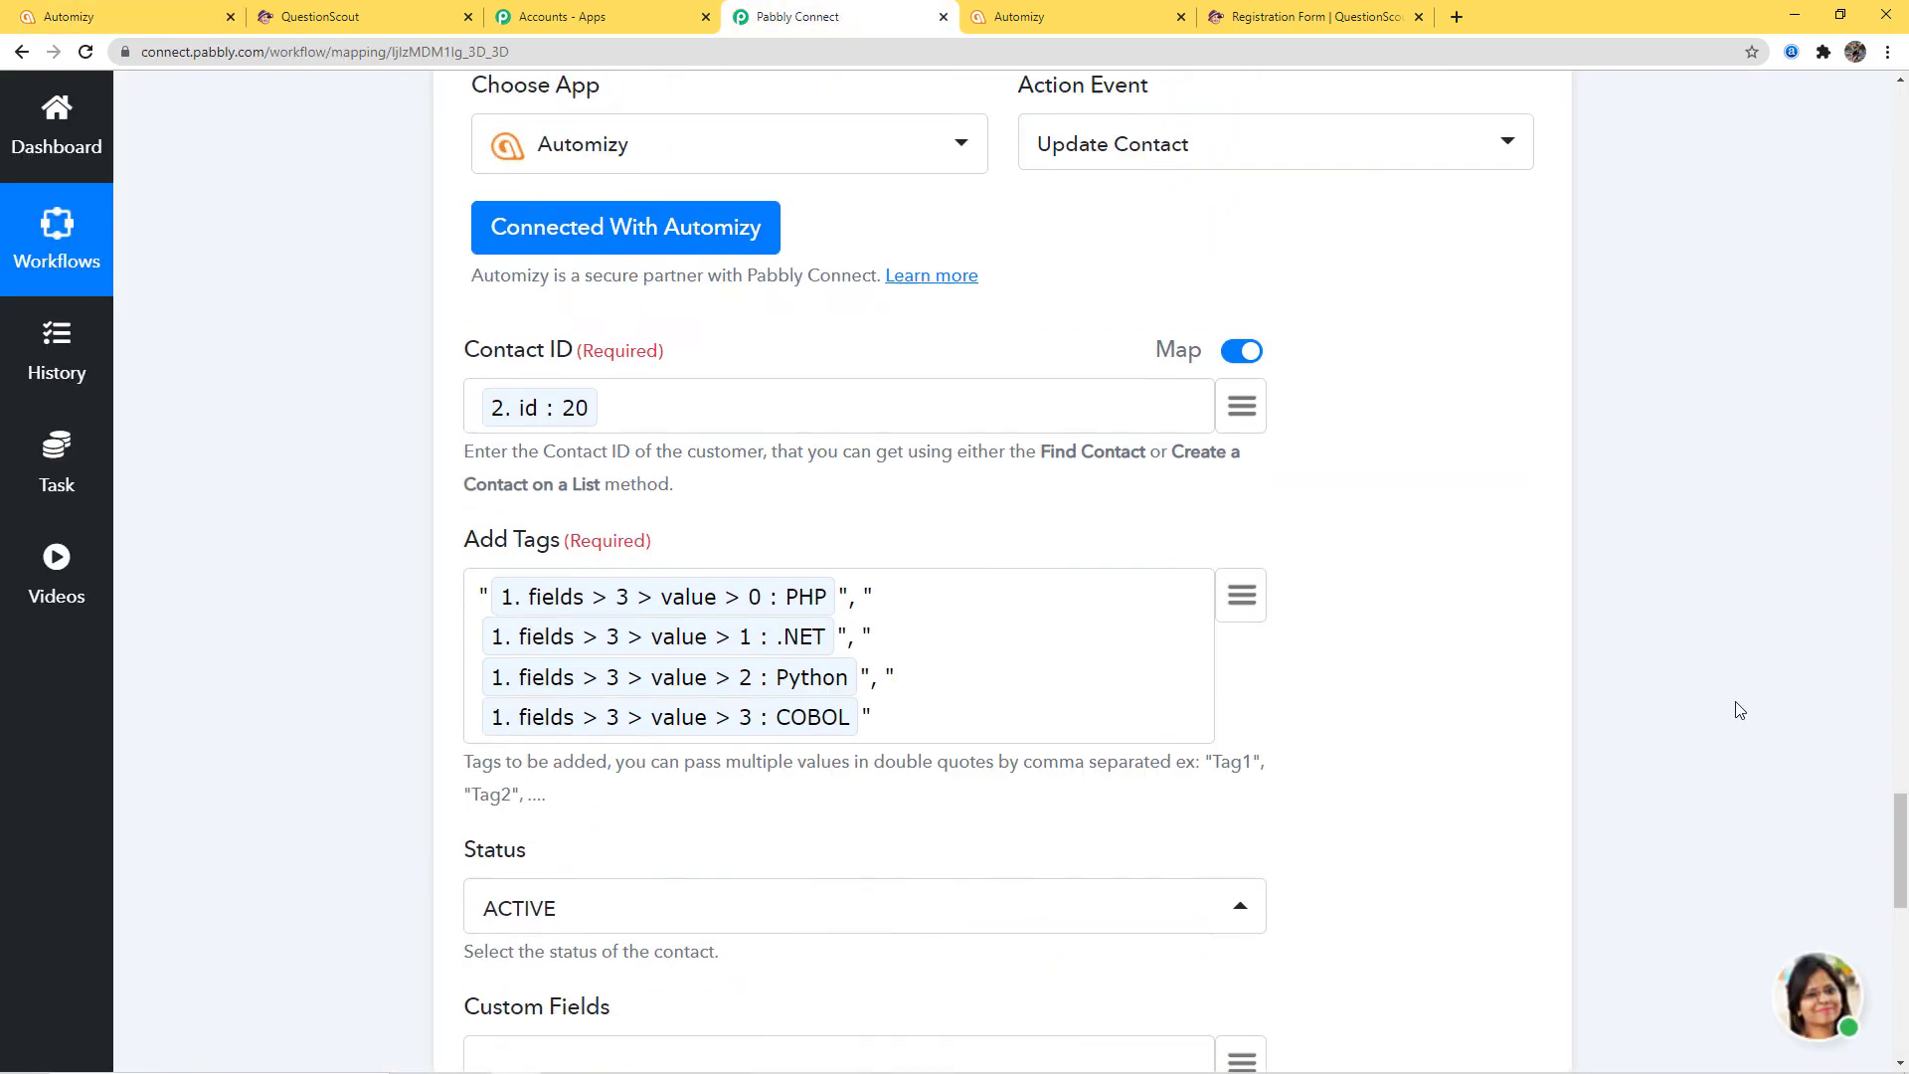
pyautogui.click(1281, 479)
pyautogui.scroll(13, 1768, 663)
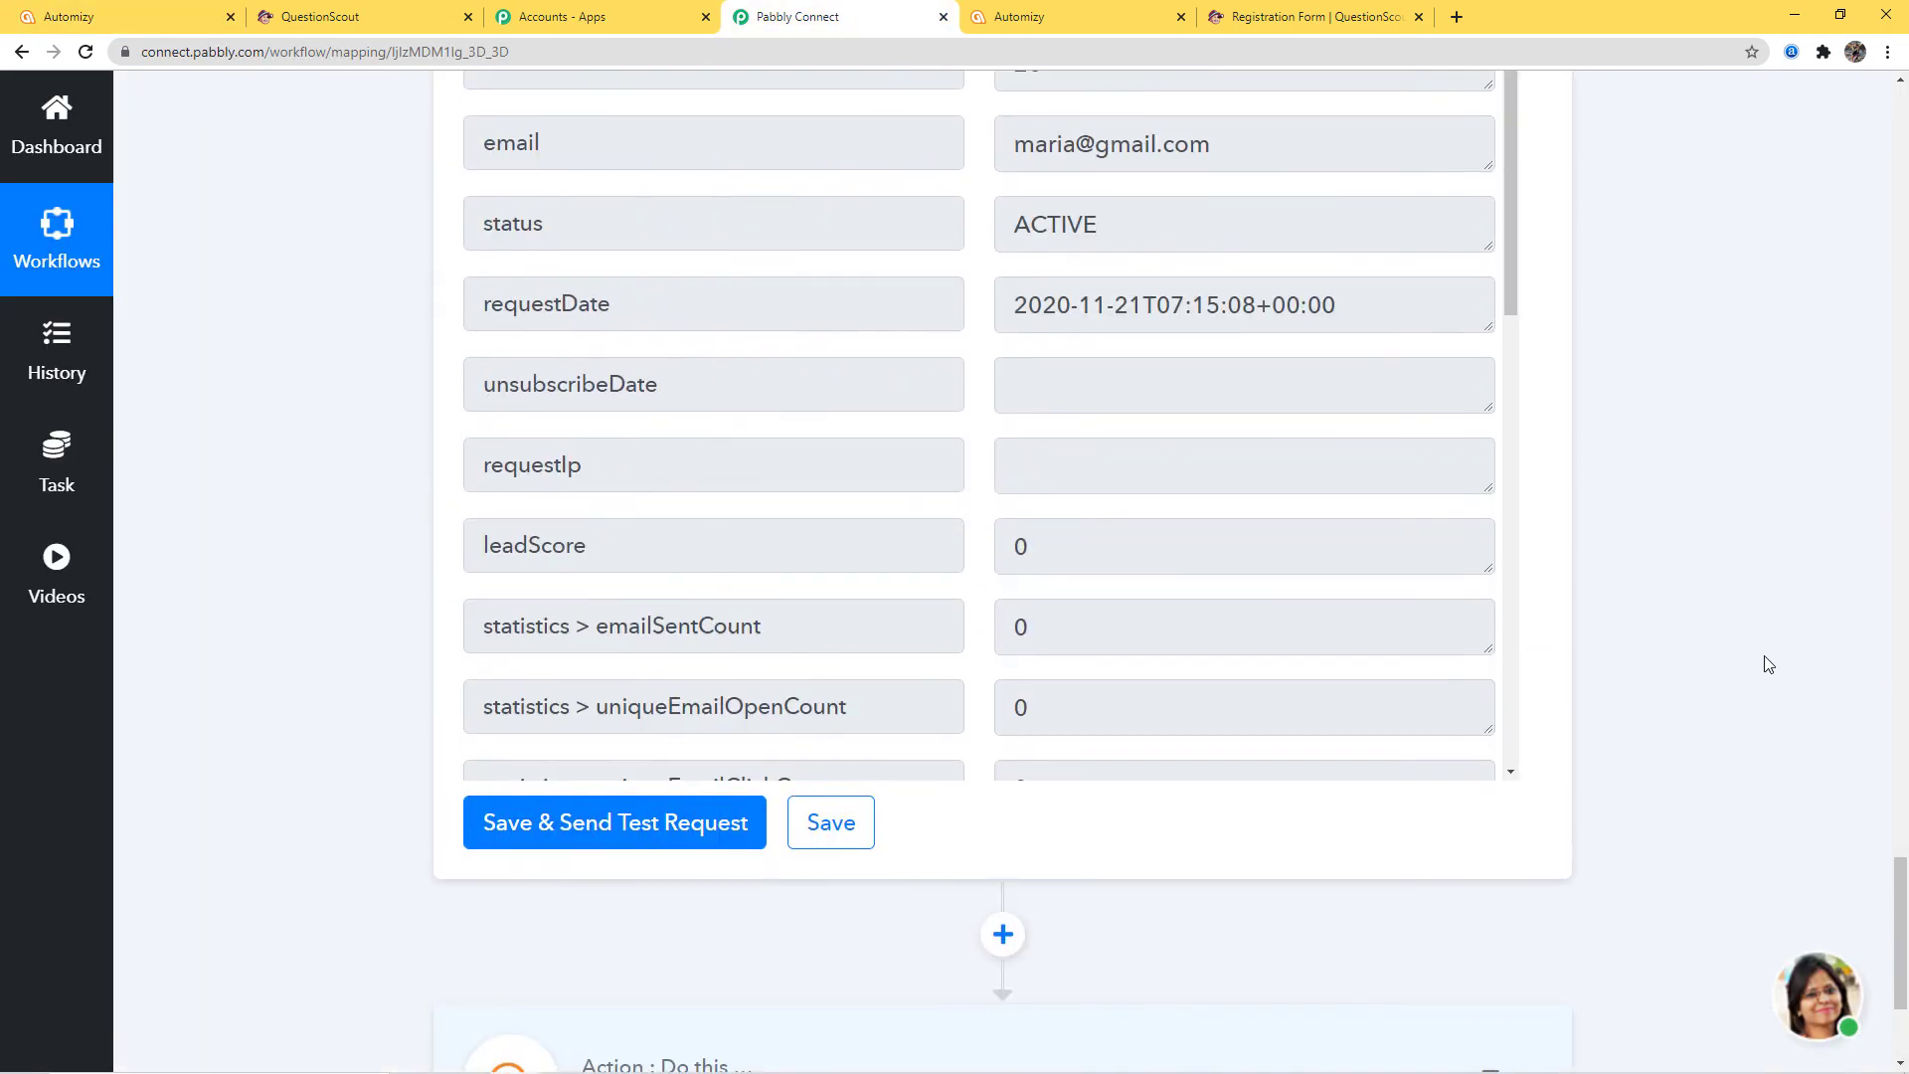
pyautogui.scroll(20, 1768, 659)
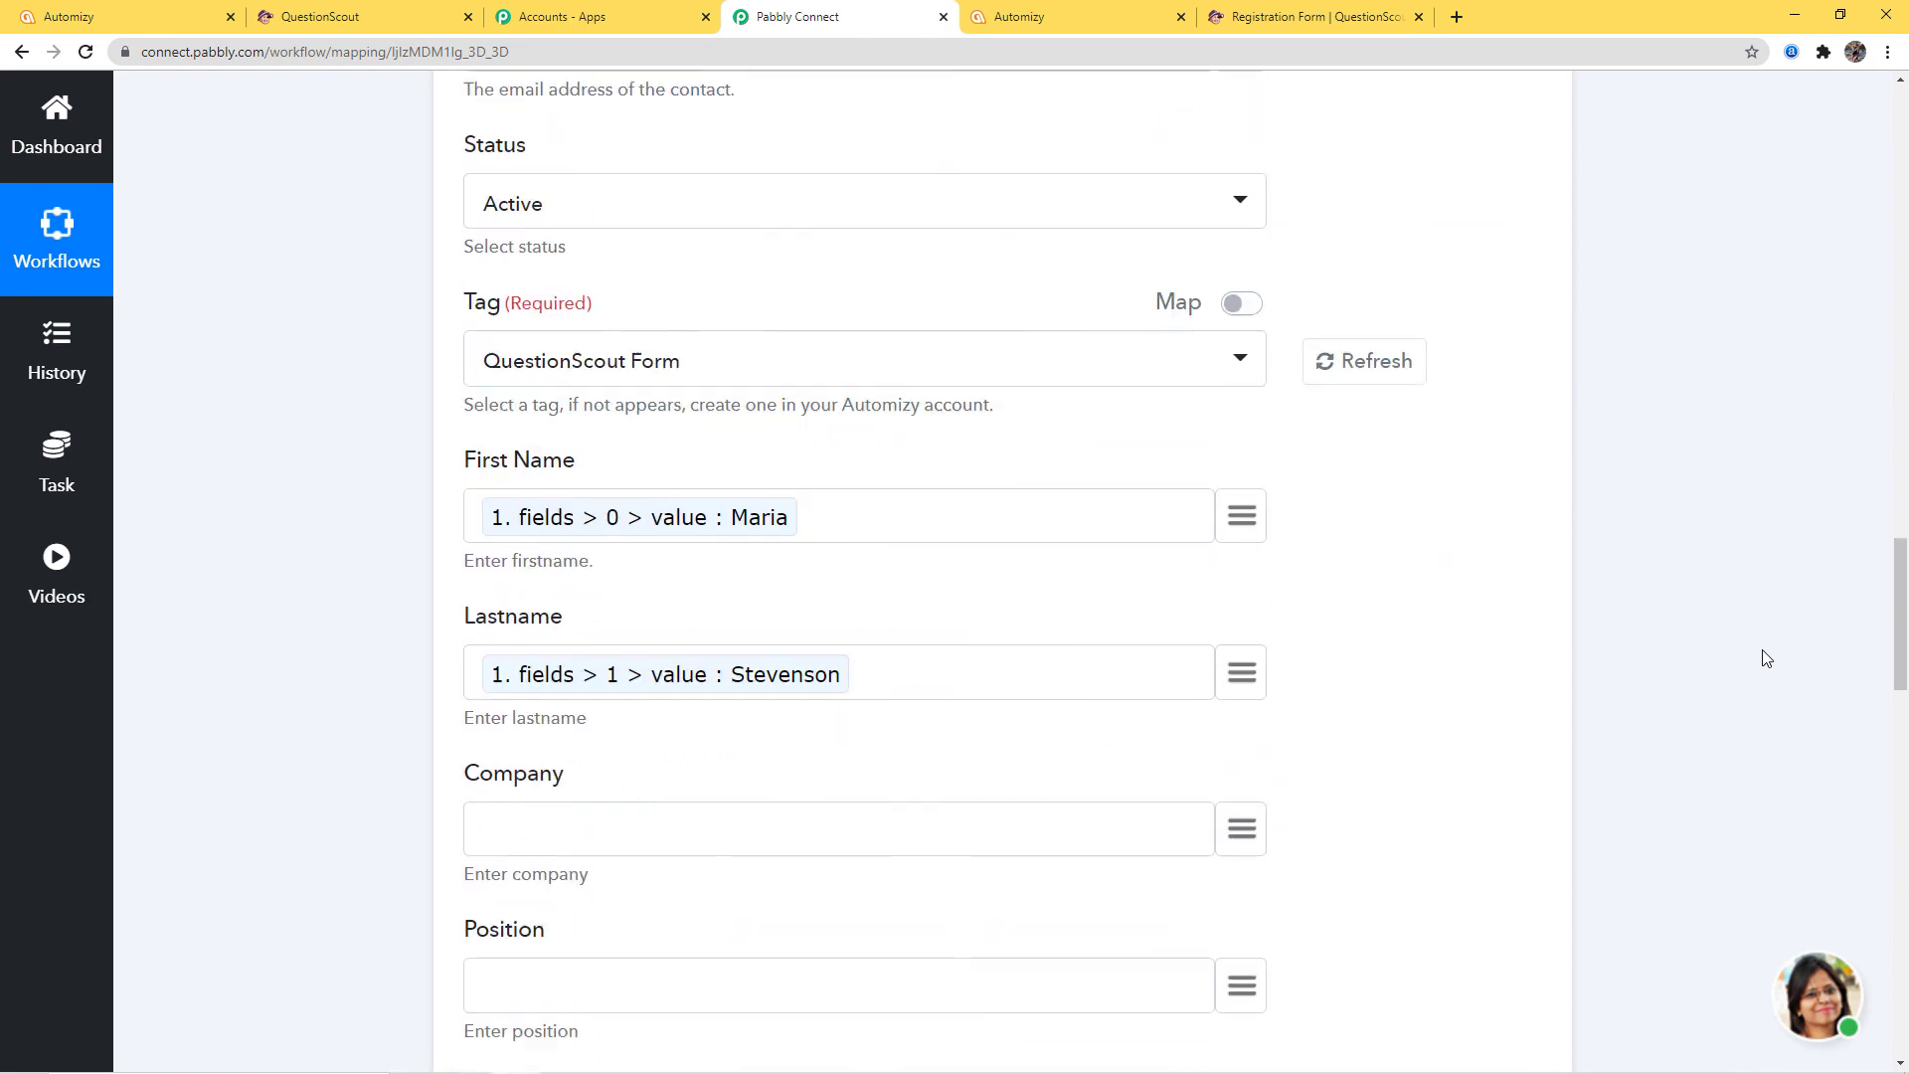
pyautogui.scroll(20, 1824, 563)
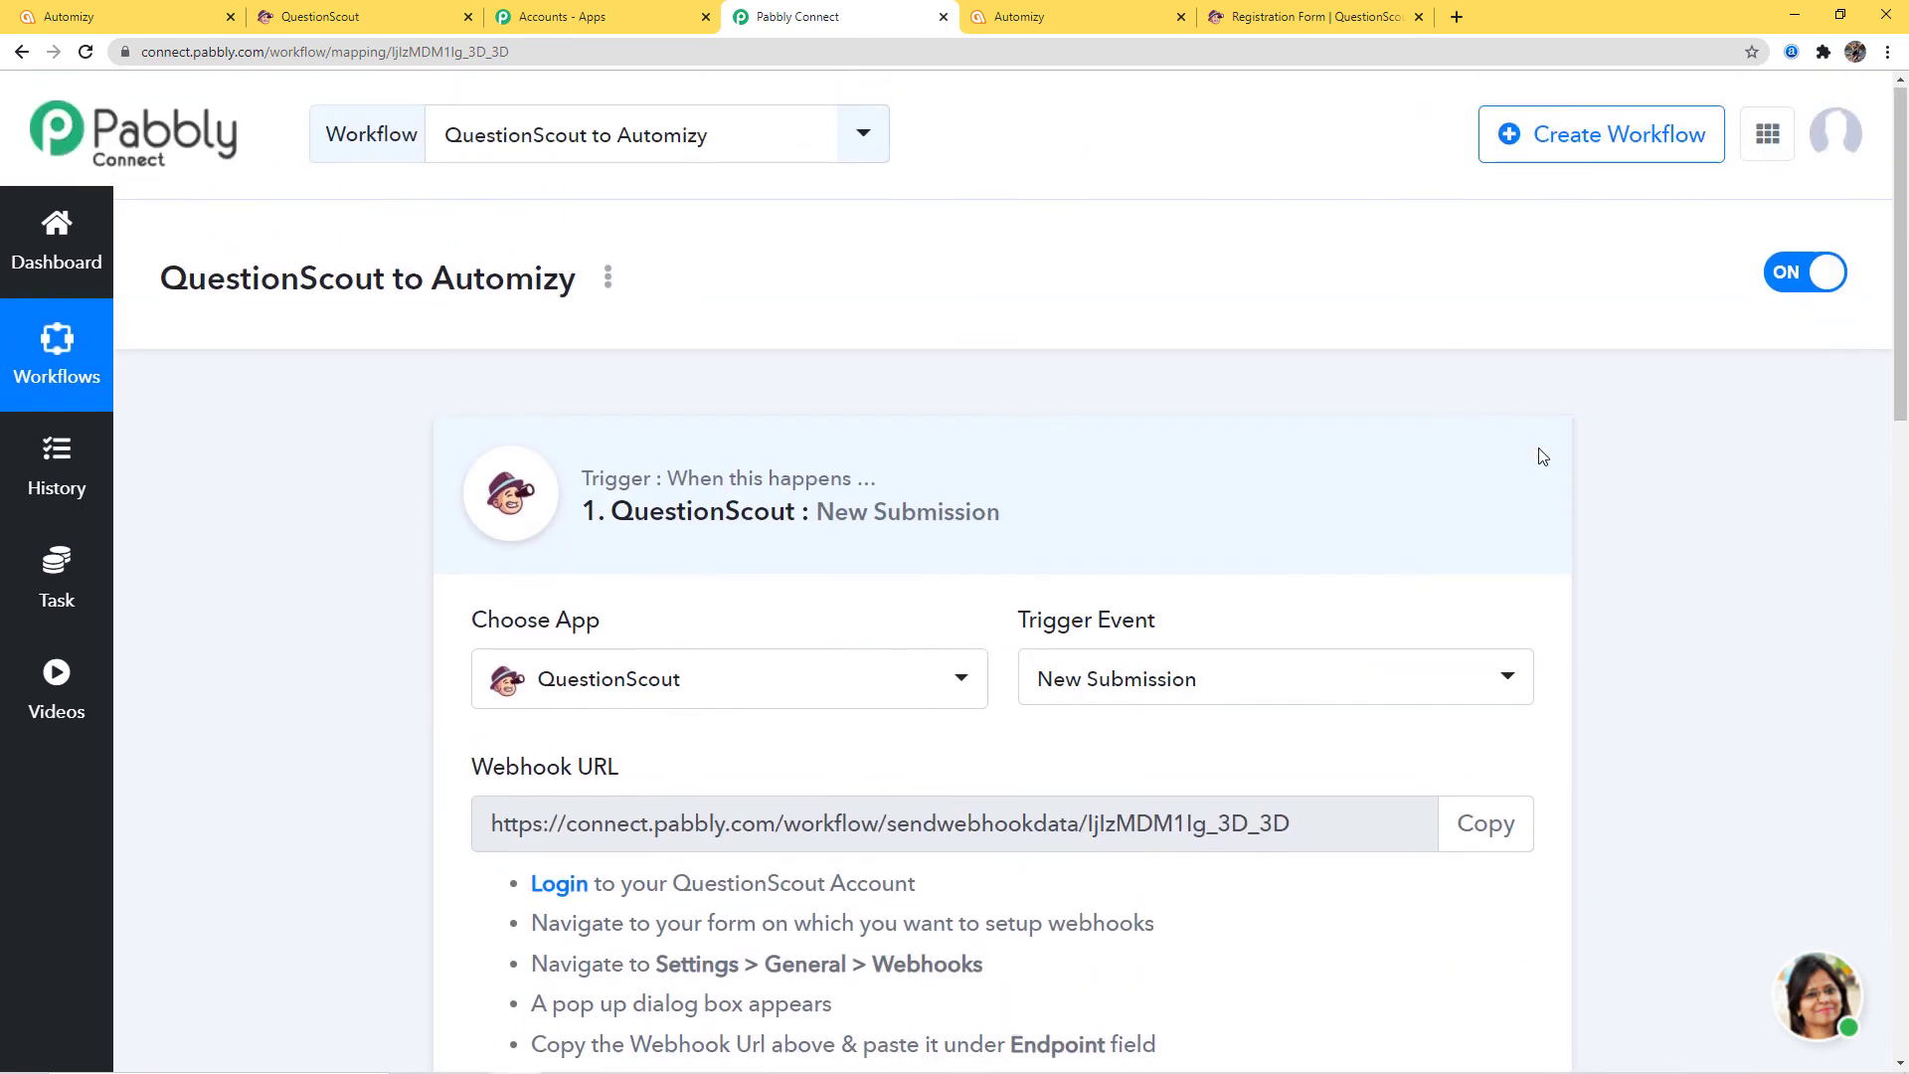
pyautogui.click(1543, 456)
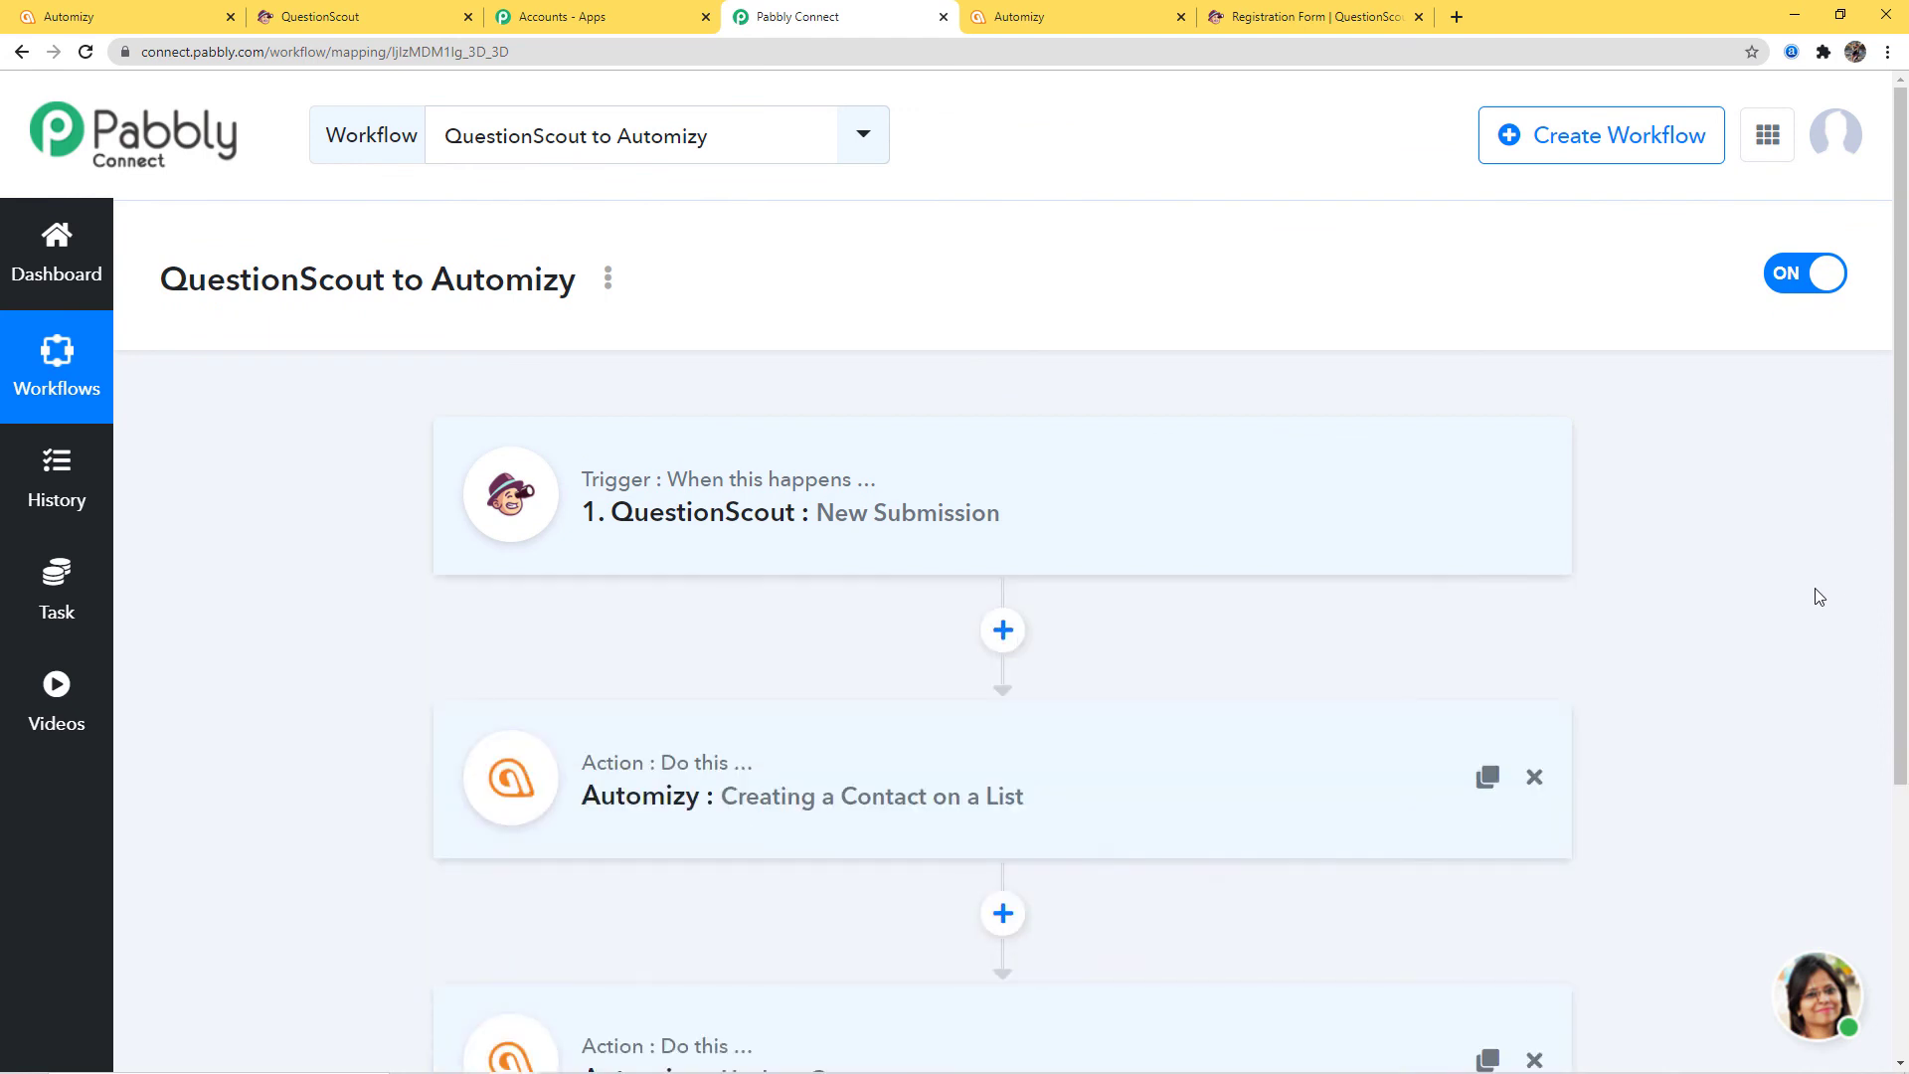
pyautogui.scroll(-2, 1817, 596)
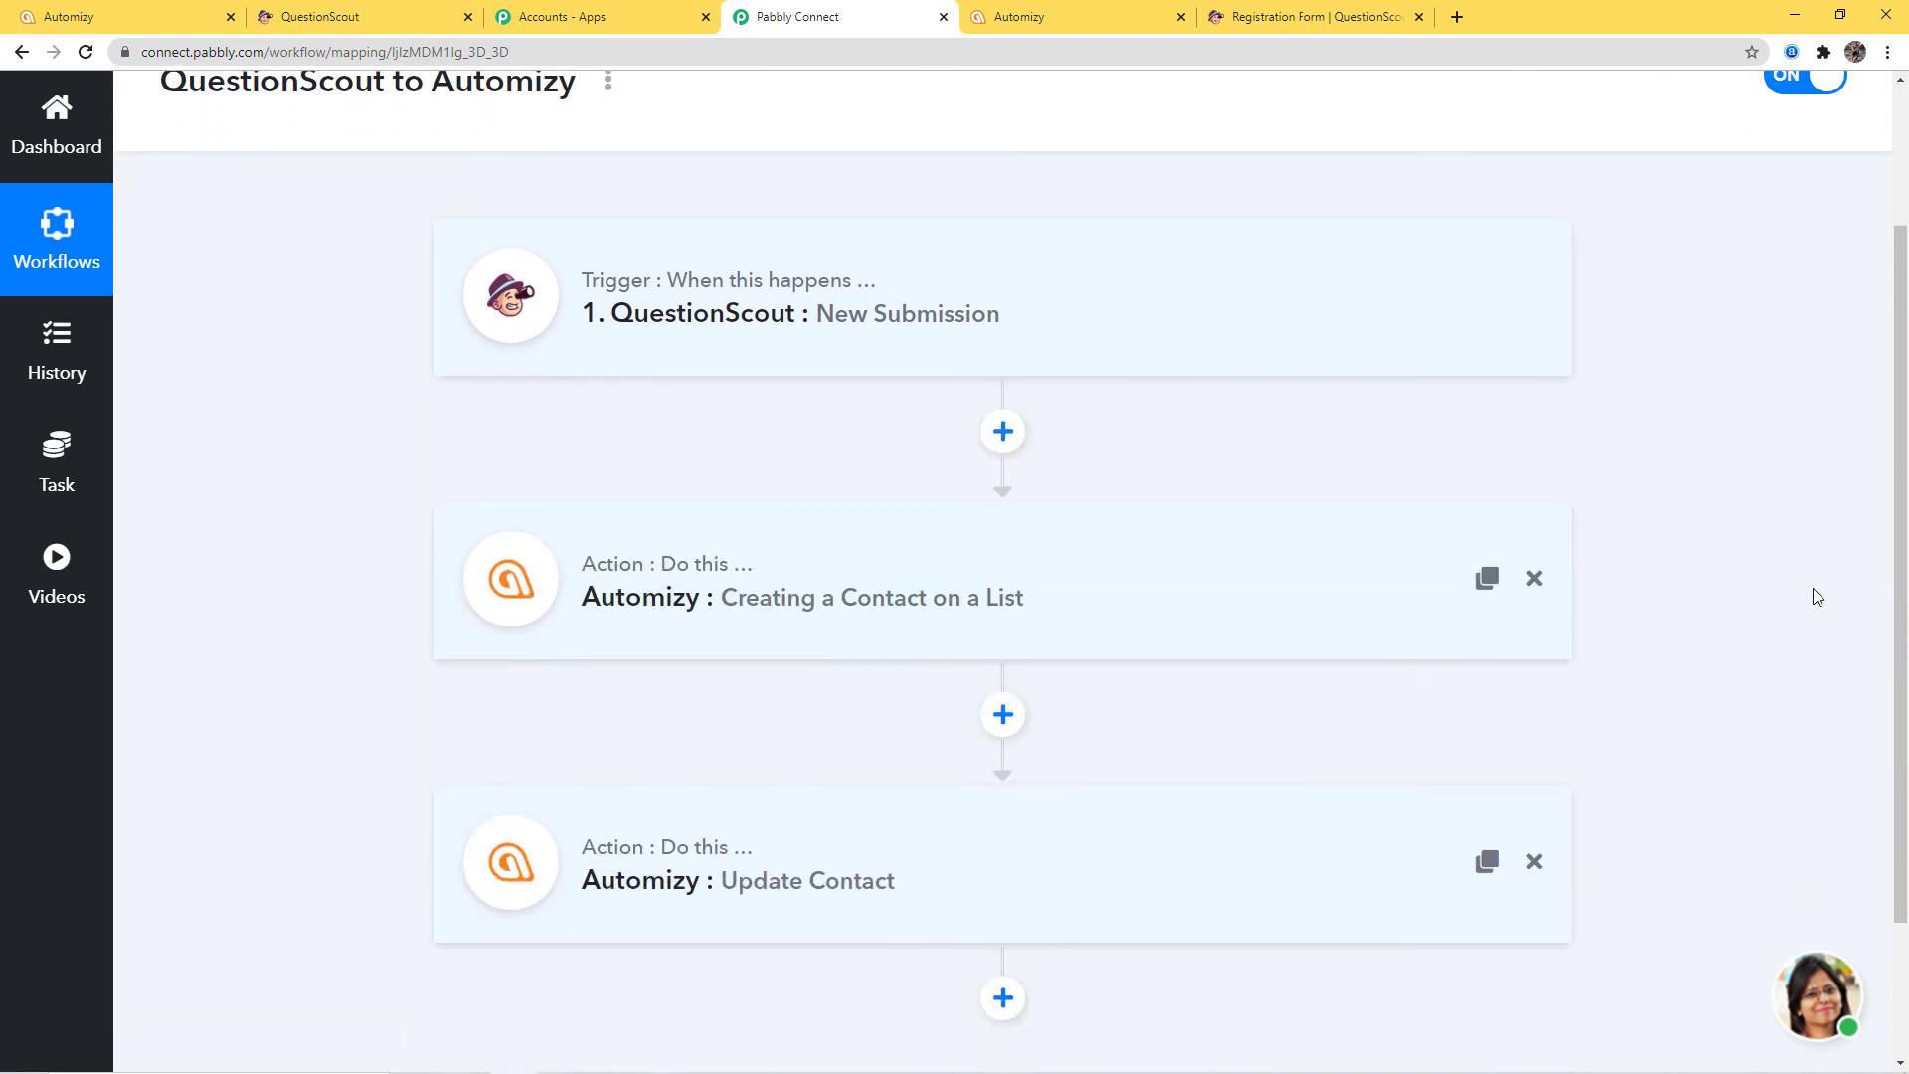